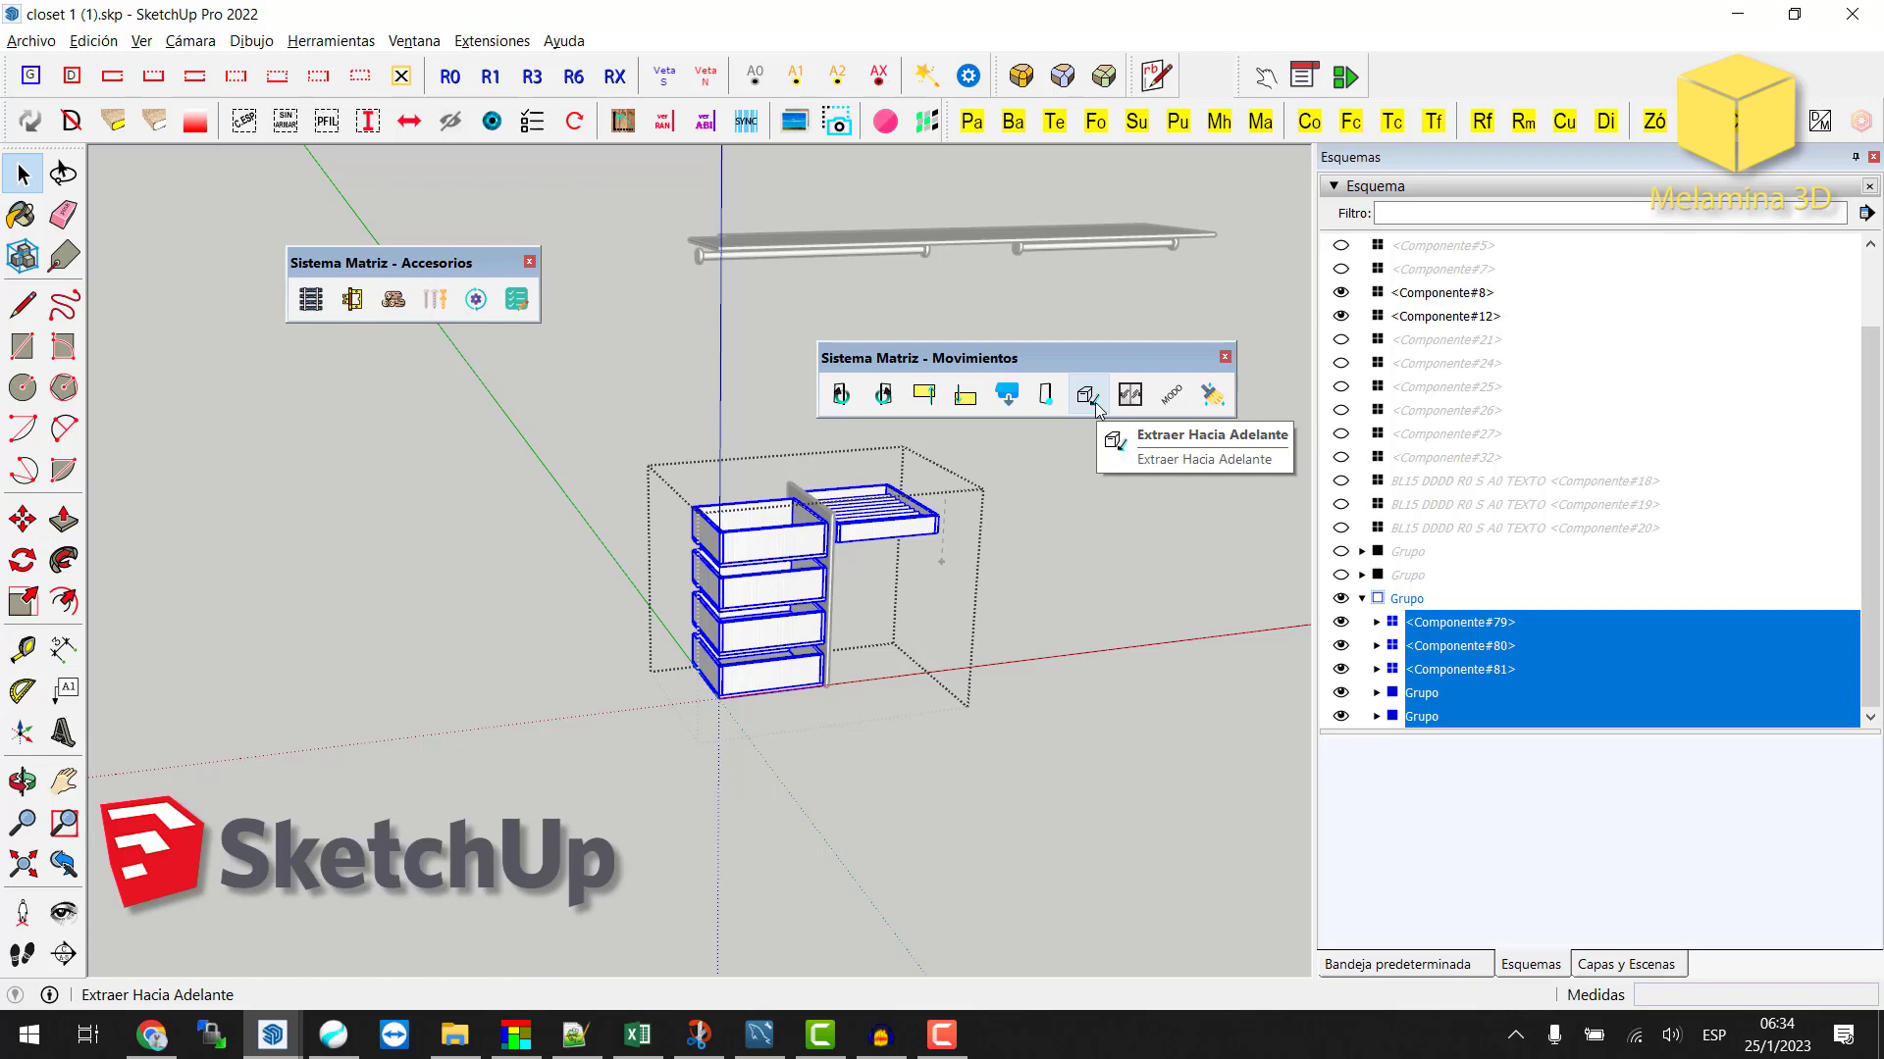
Step: Exit the drawer group and slide the drawer forward using the Interact tool
left_click(1060, 551)
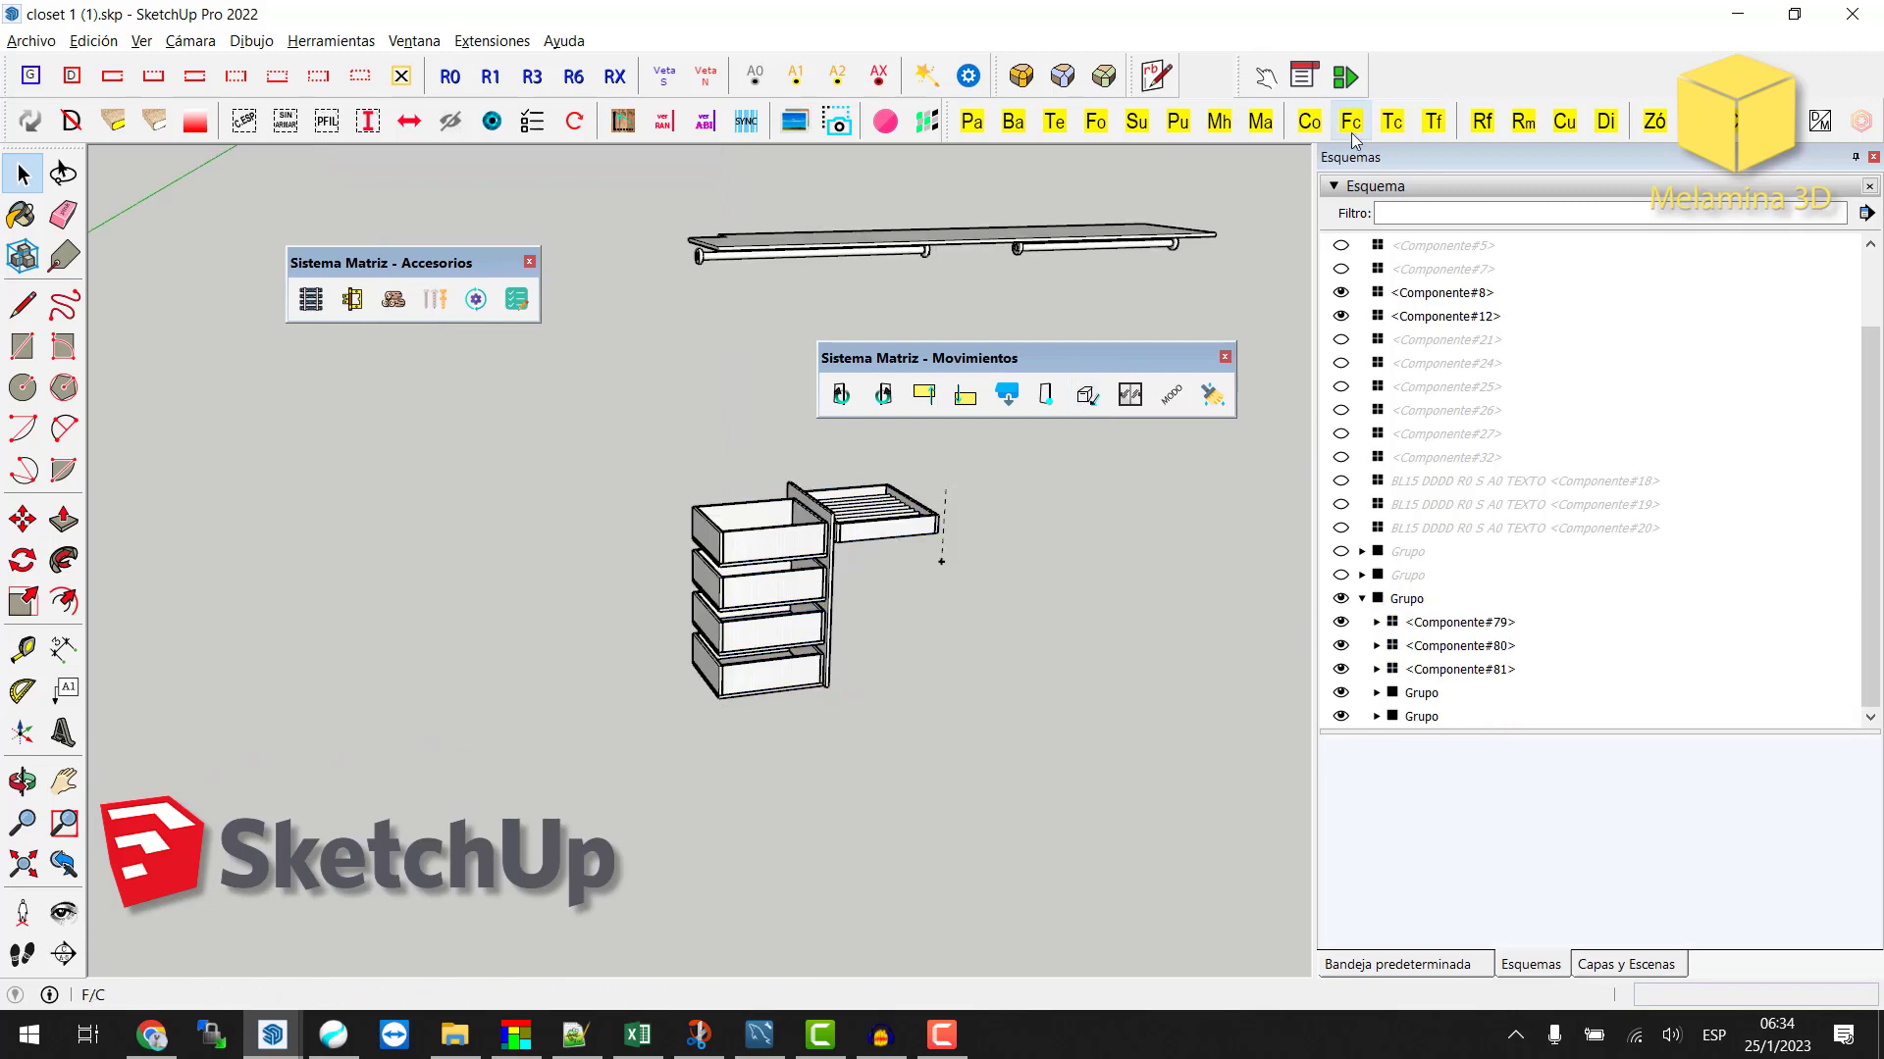
left_click(1265, 75)
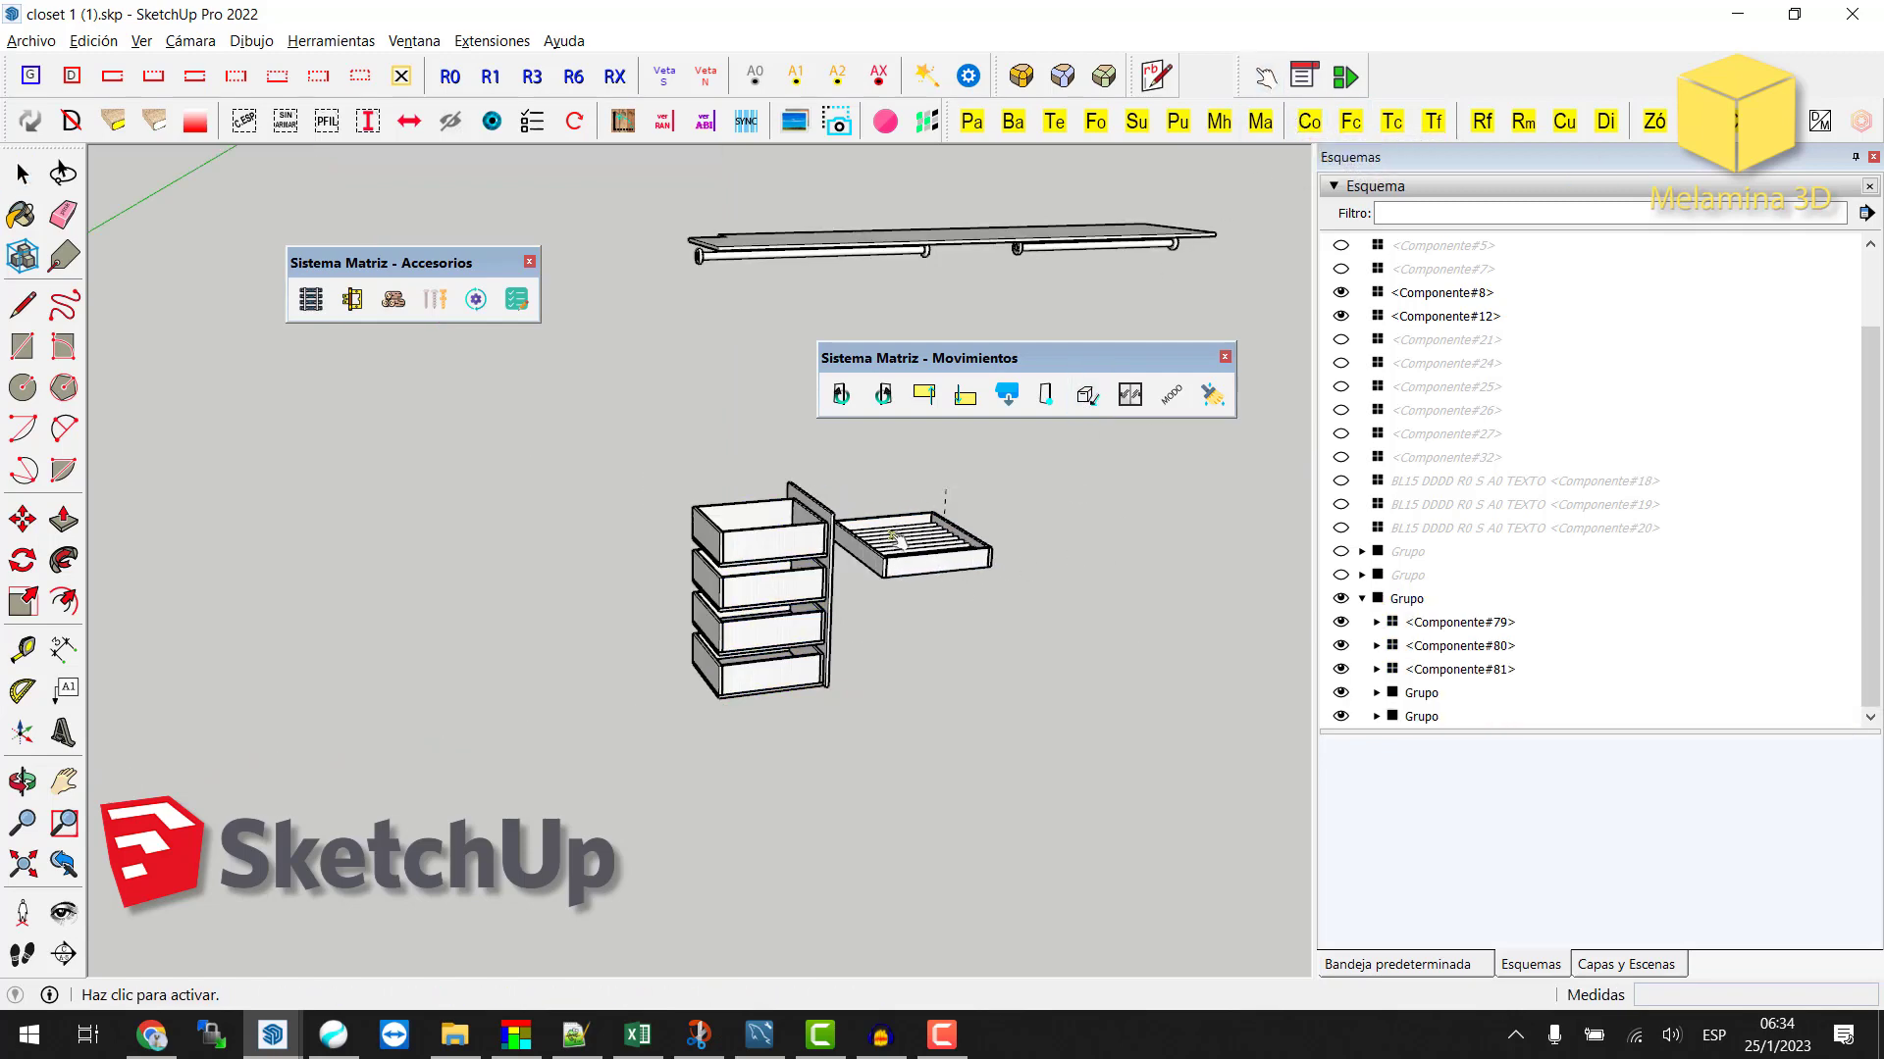
left_click(713, 650)
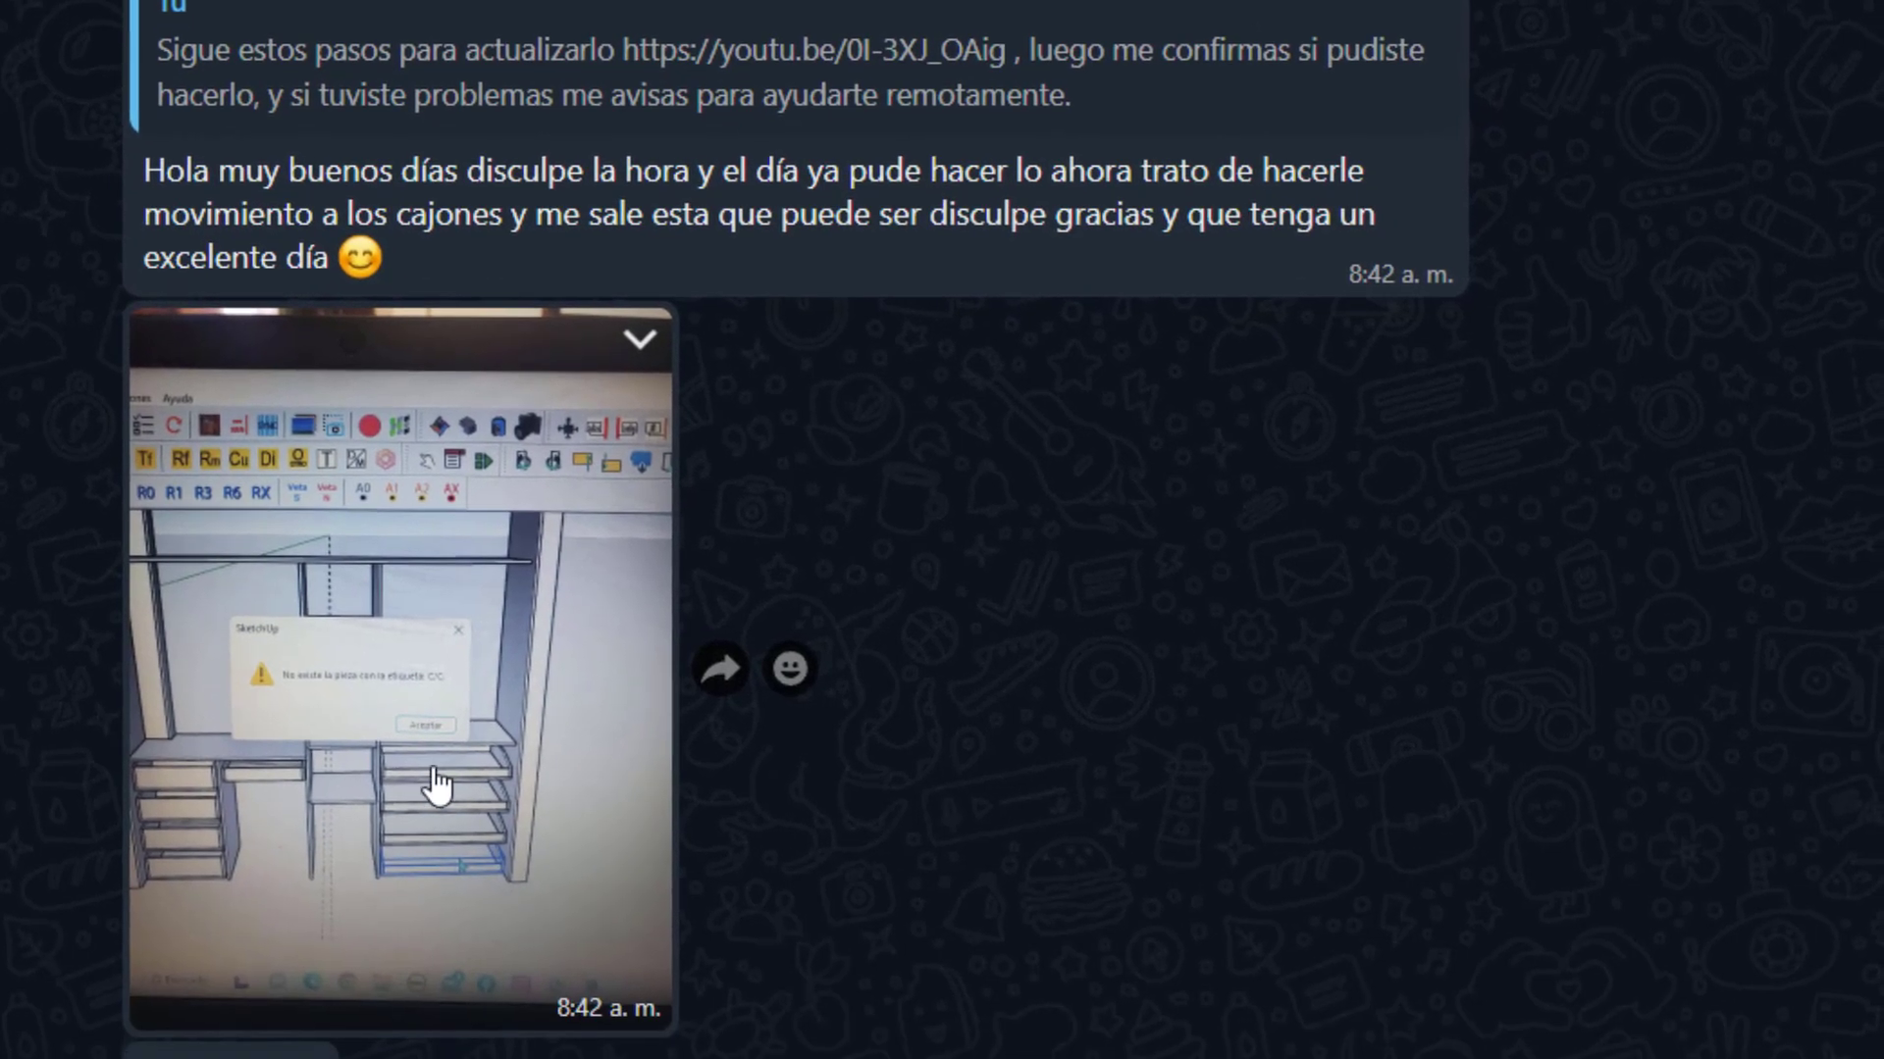
left_click(363, 726)
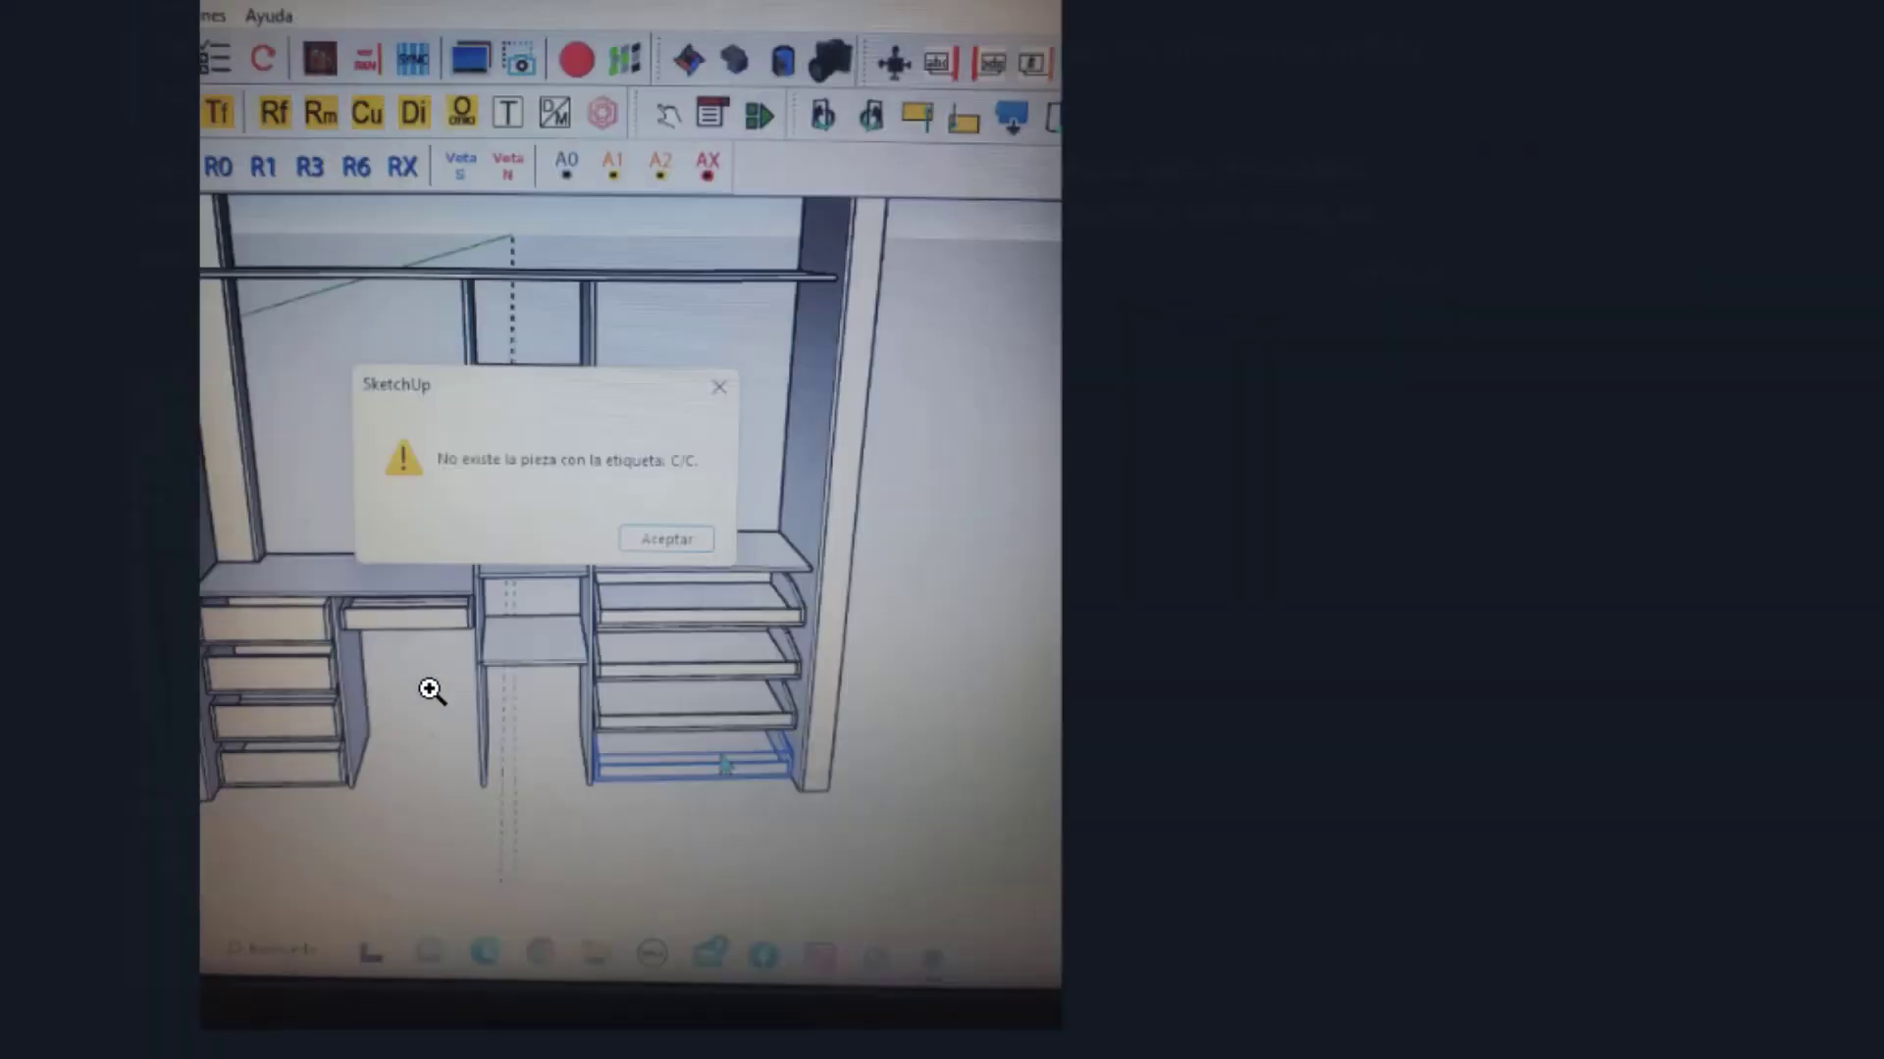
left_click(1357, 424)
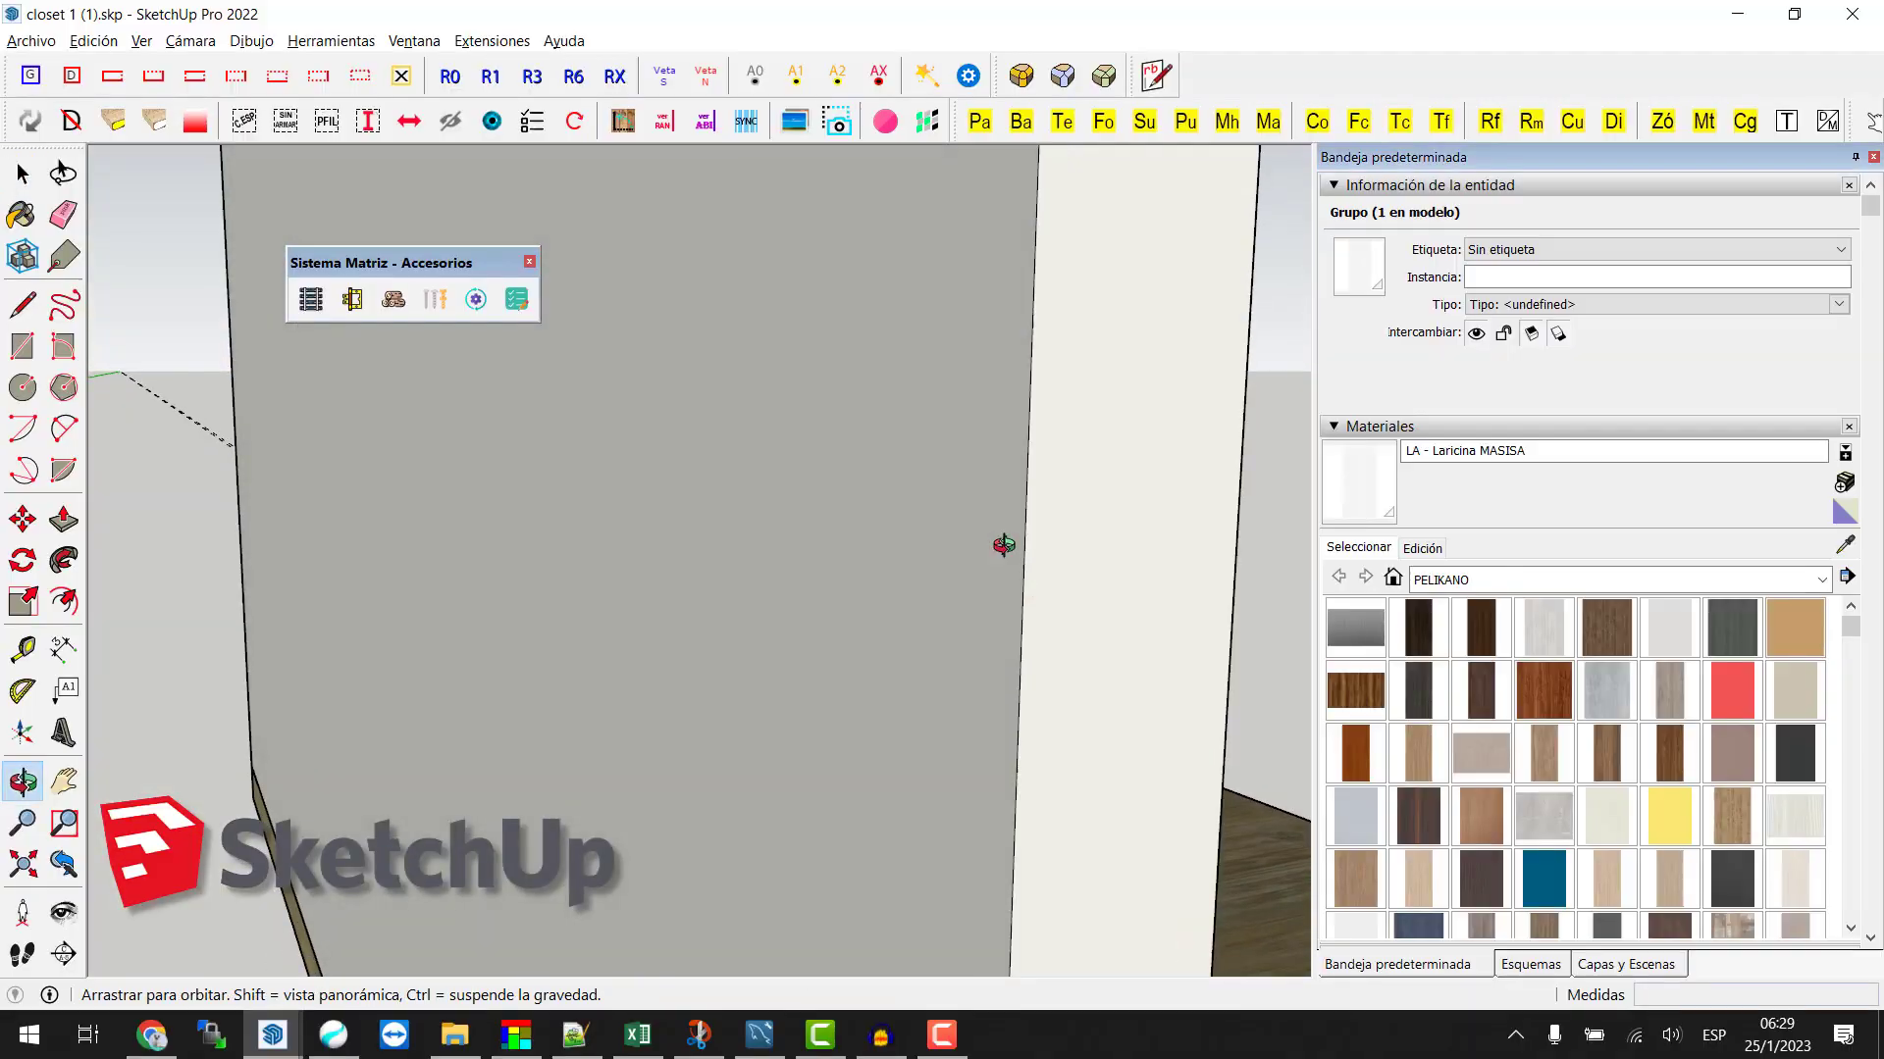
scroll(1002, 545, "down", 5)
left_click_drag(1003, 546, 369, 630)
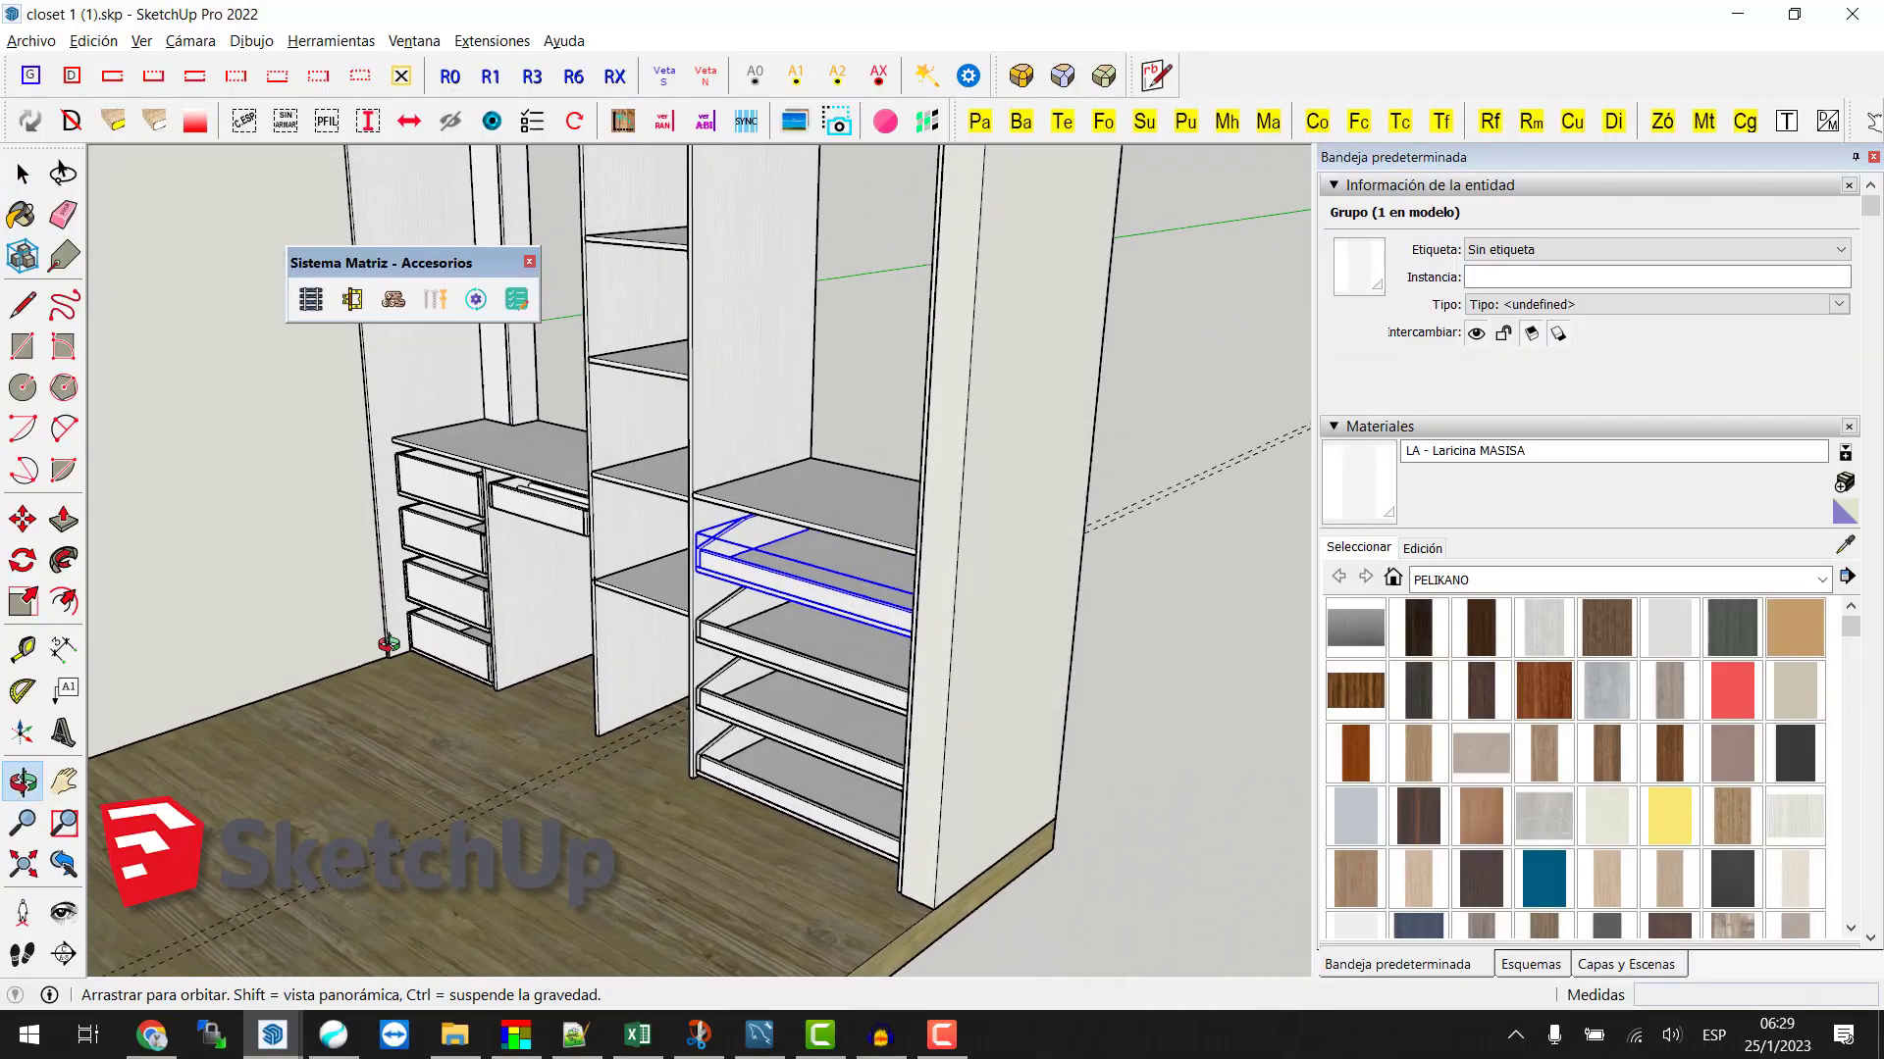
key("space")
scroll(562, 702, "down", 3)
mouse_move(562, 702)
middle_mouse_down()
mouse_move(635, 378)
mouse_move(731, 465)
mouse_move(694, 527)
mouse_move(850, 555)
middle_mouse_up()
scroll(636, 379, "up", 2)
scroll(635, 379, "up", 3)
scroll(731, 465, "down", 5)
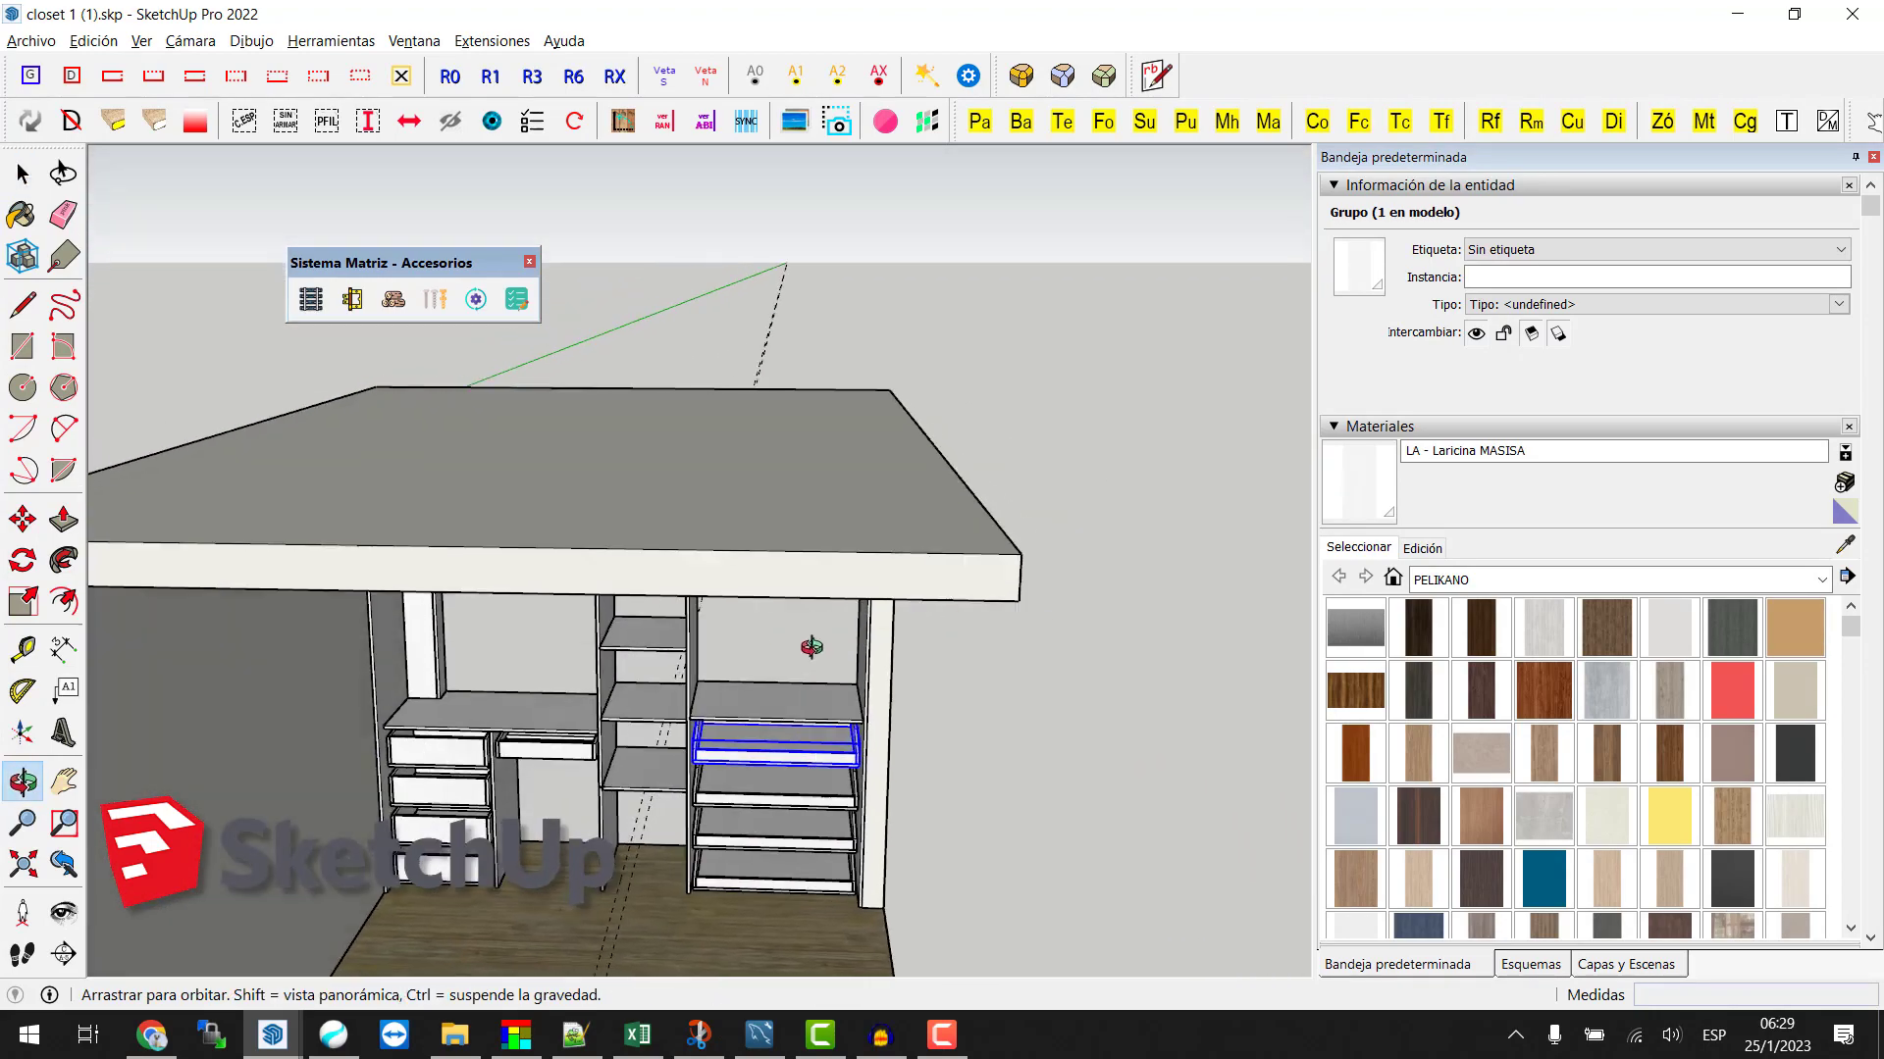
scroll(851, 554, "up", 3)
scroll(787, 618, "up", 3)
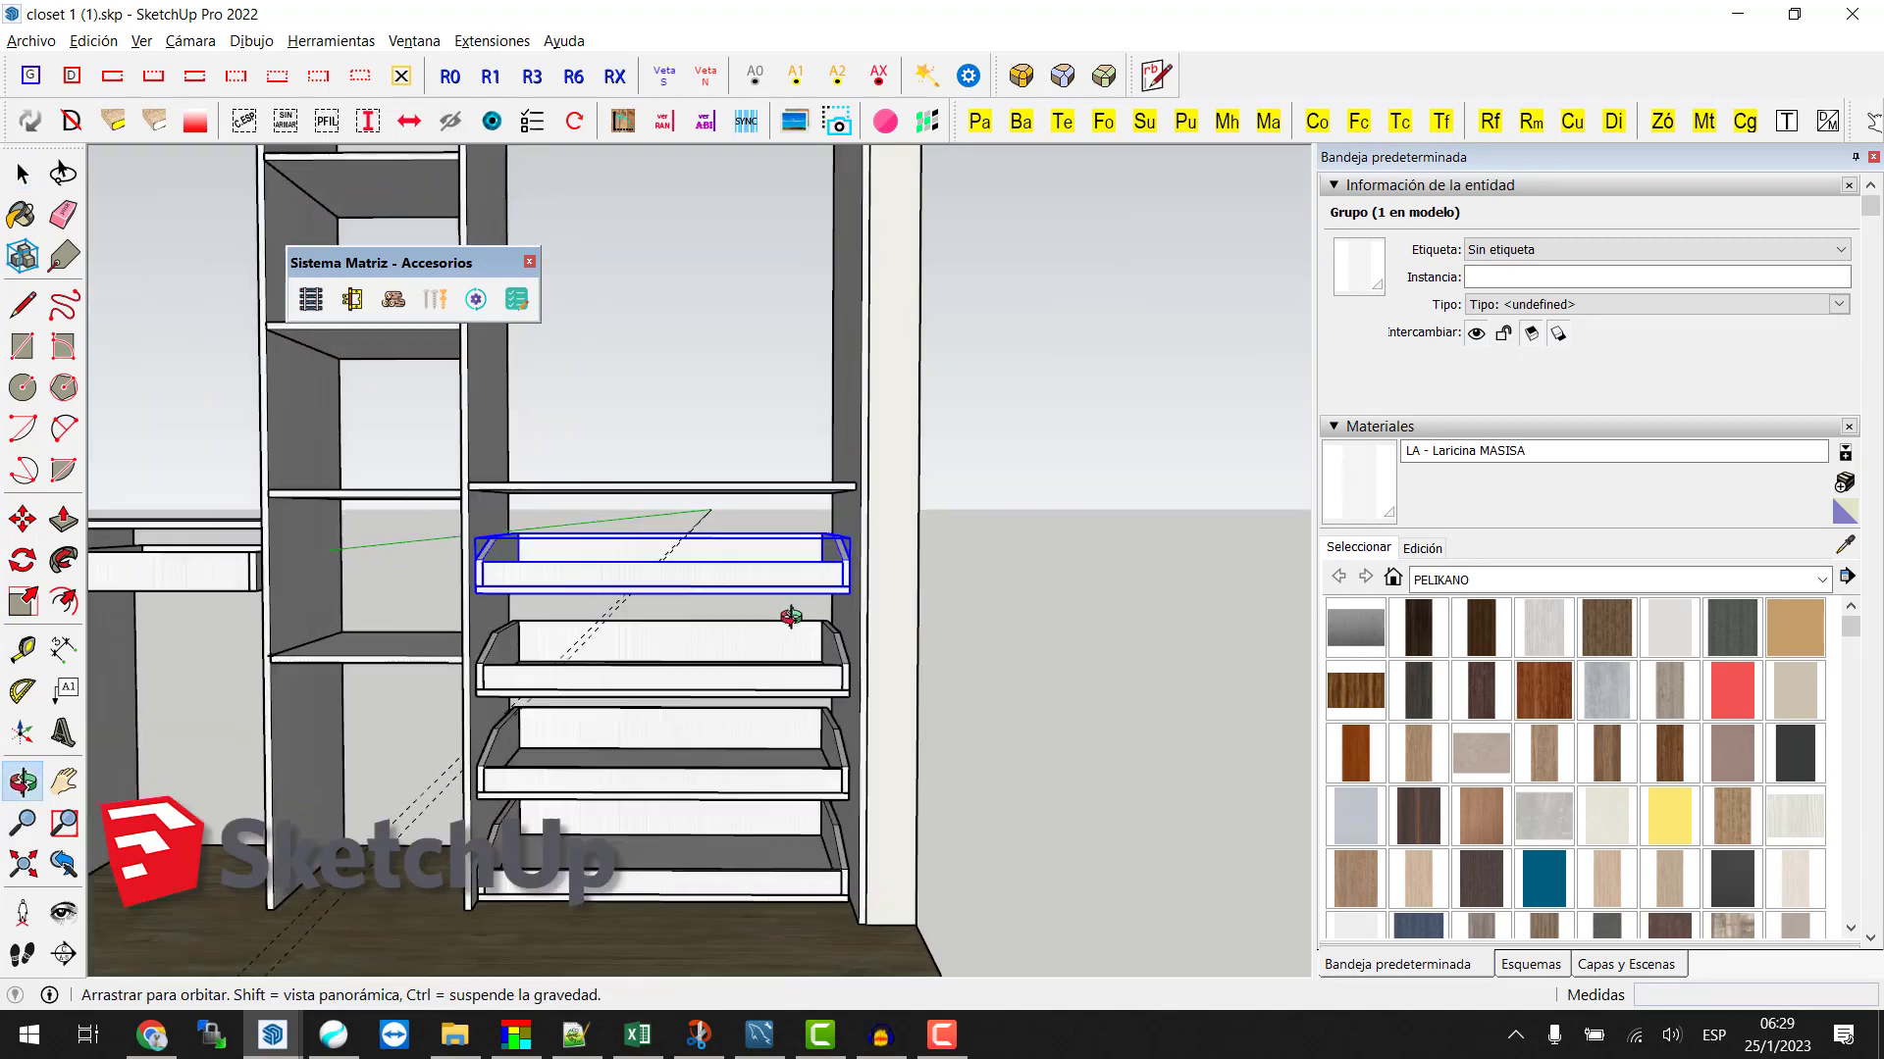
left_click_drag(785, 658, 824, 648)
key("space")
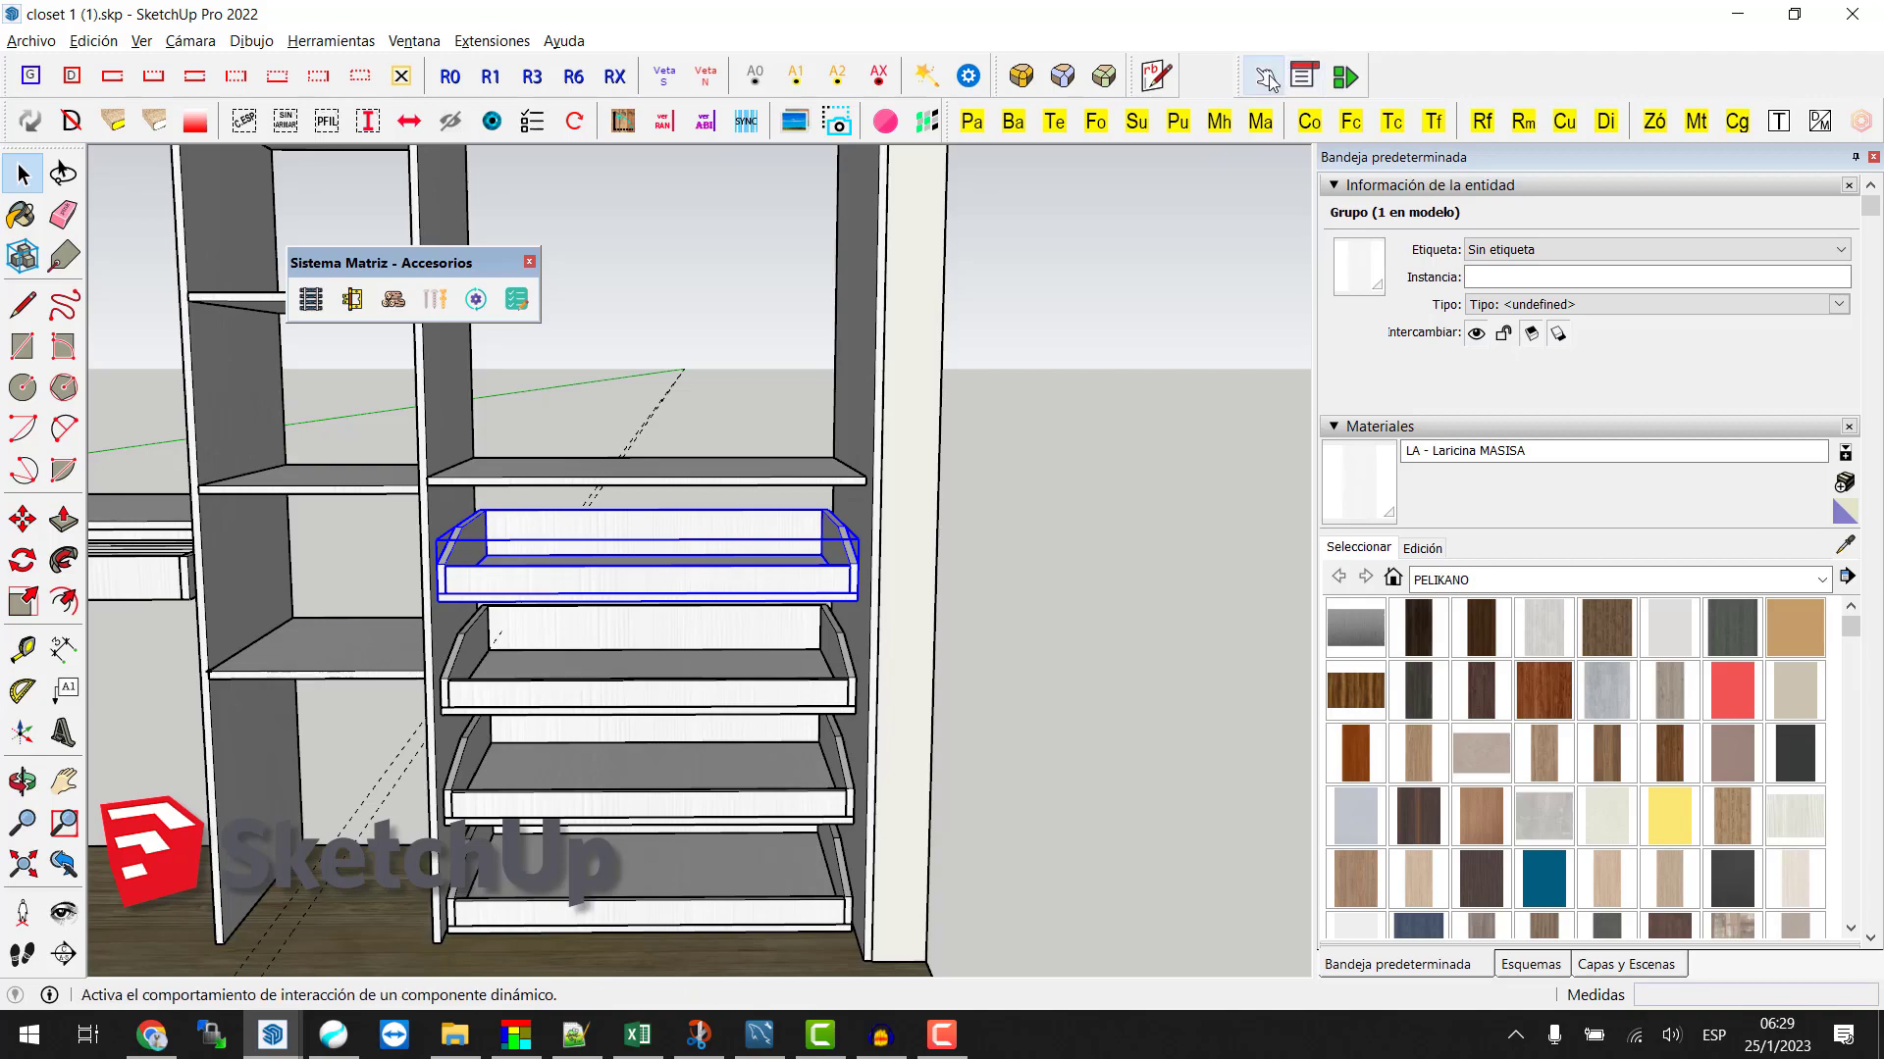
left_click(1266, 76)
middle_click_drag(648, 594, 588, 592)
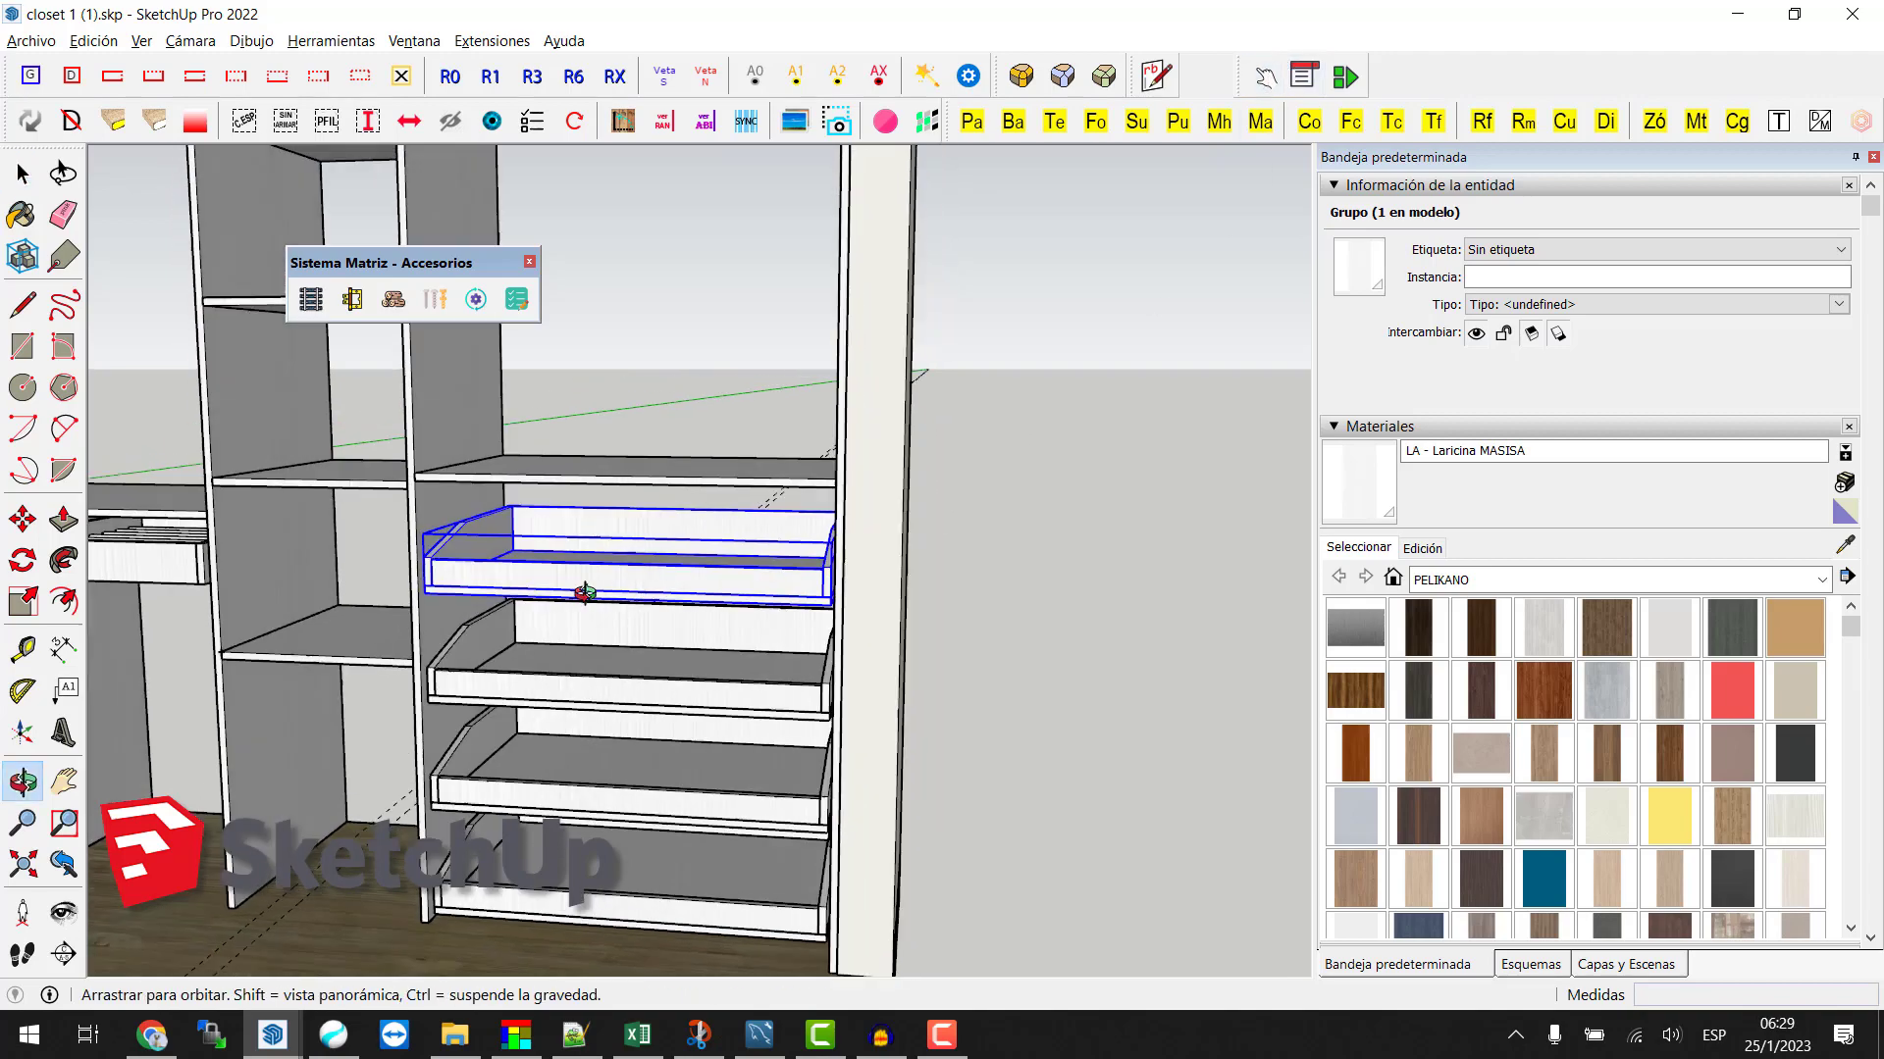
scroll(588, 592, "down", 3)
scroll(470, 589, "down", 3)
middle_click_drag(412, 589, 306, 586)
scroll(589, 559, "up", 5)
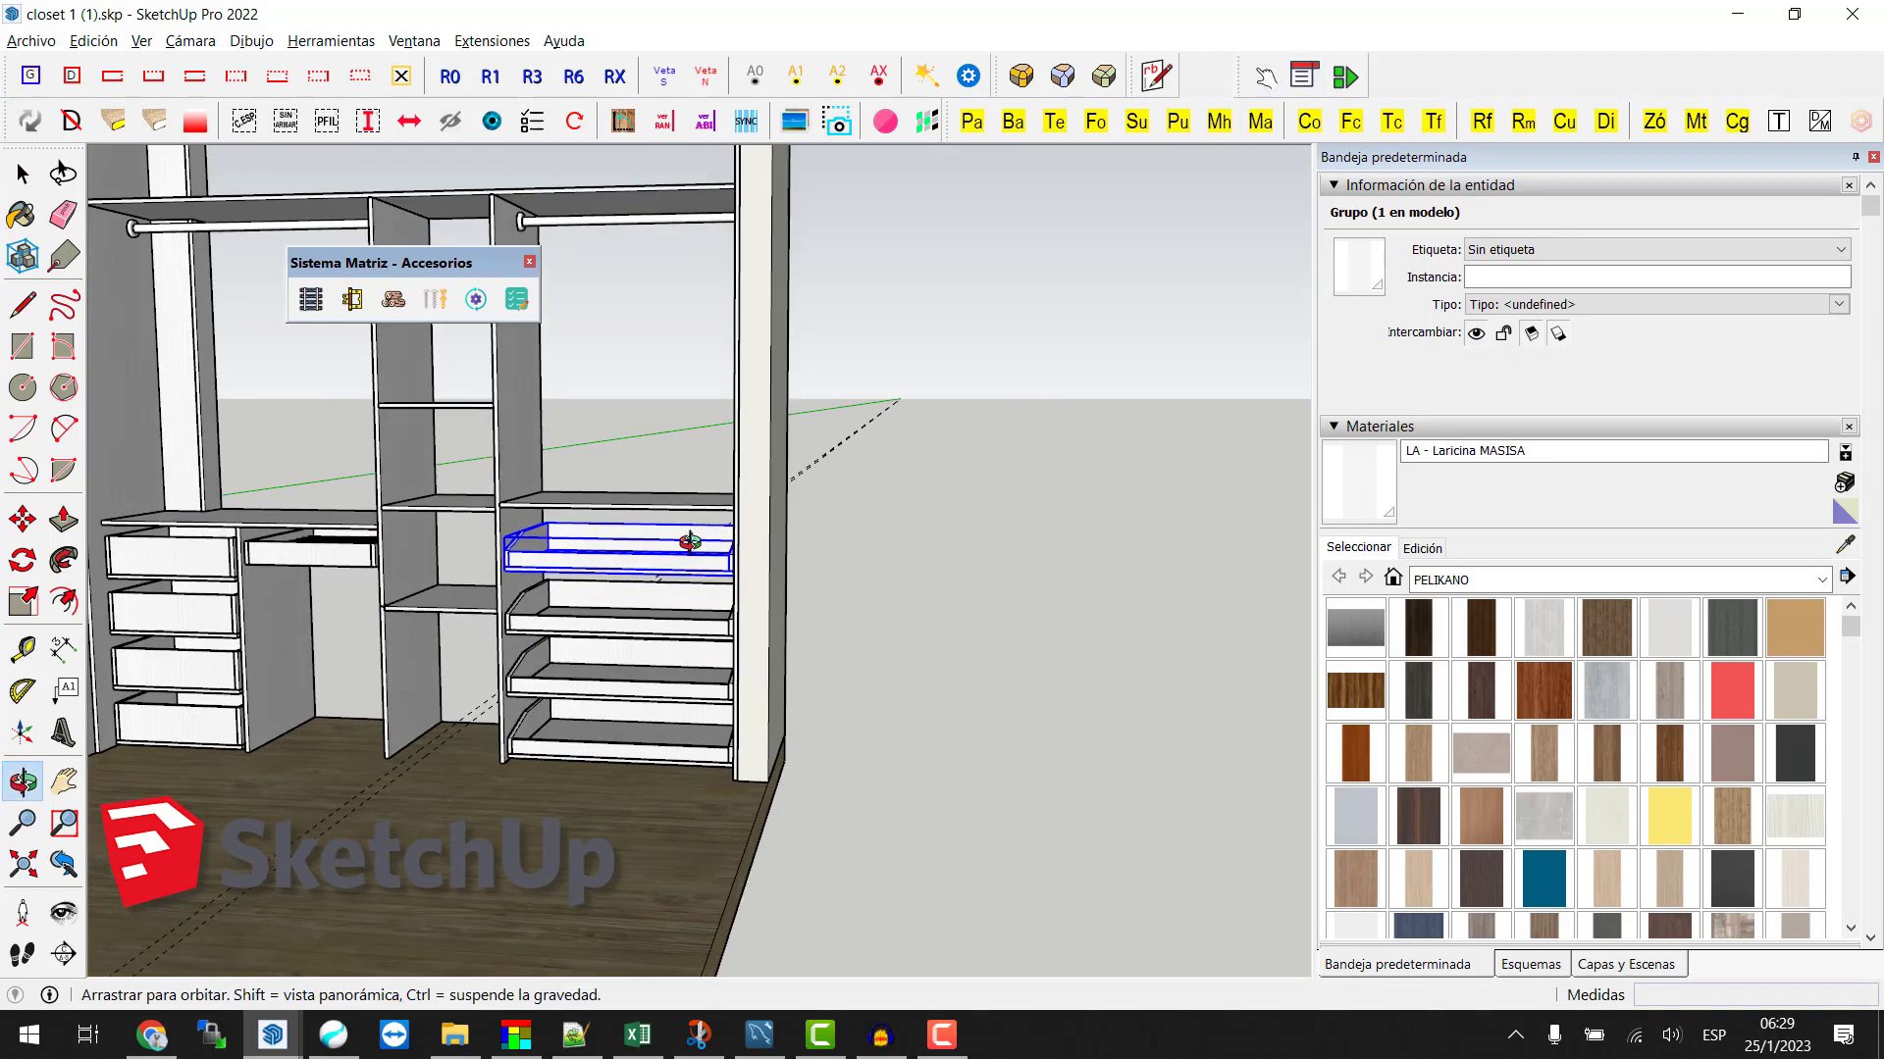
scroll(715, 576, "up", 3)
key("space")
double_click(692, 589)
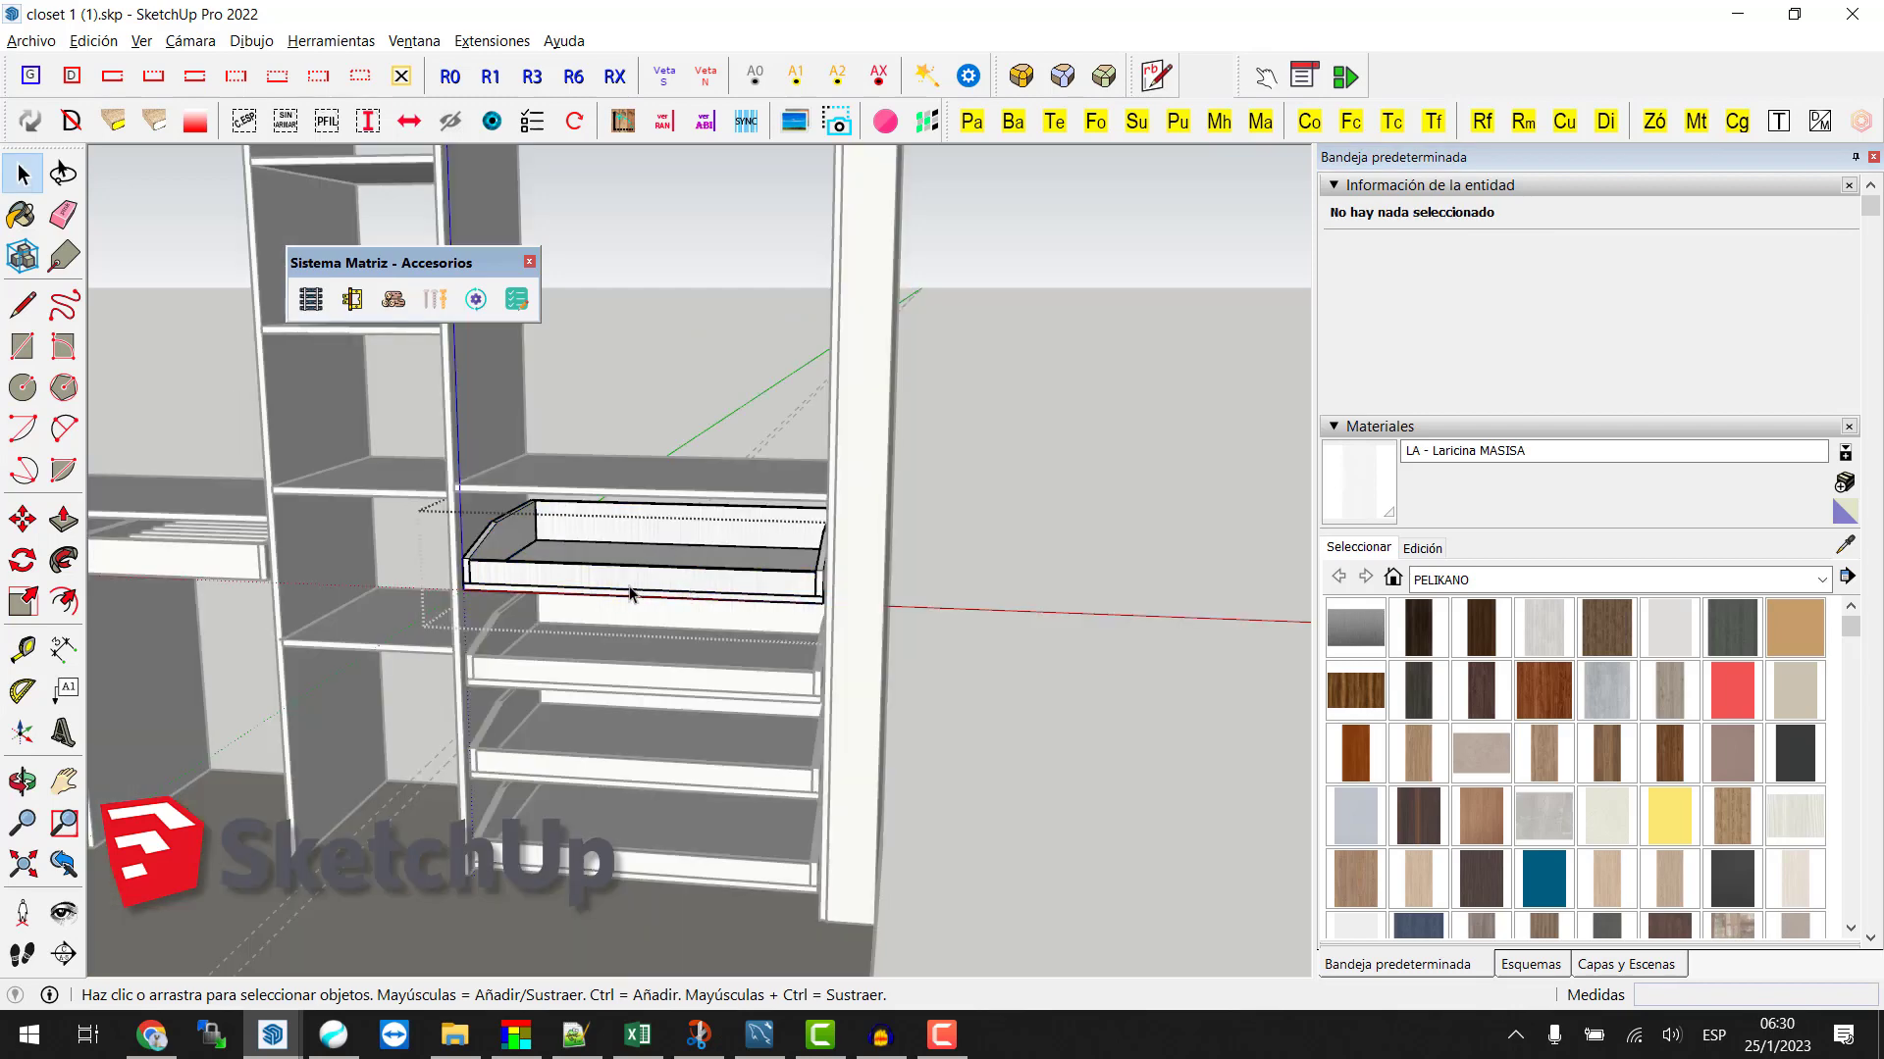
left_click(504, 541)
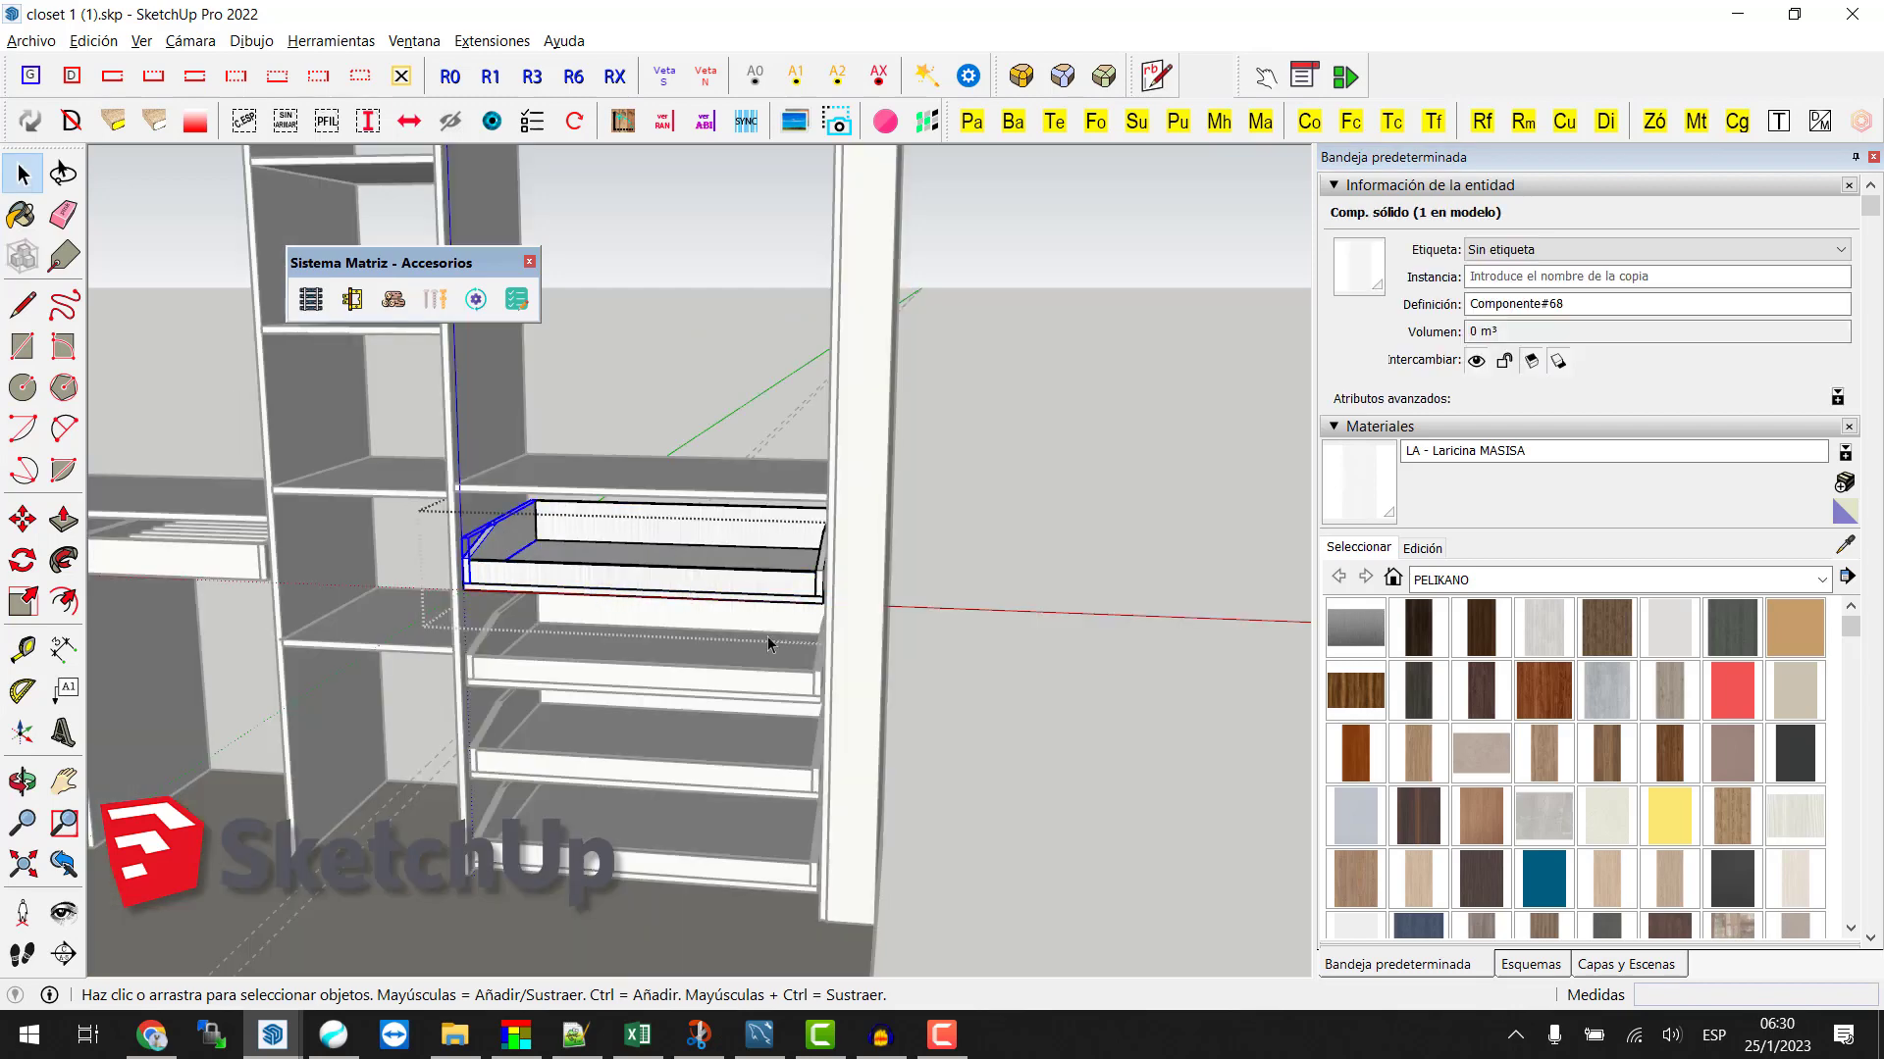
left_click(1012, 571)
left_click(666, 595)
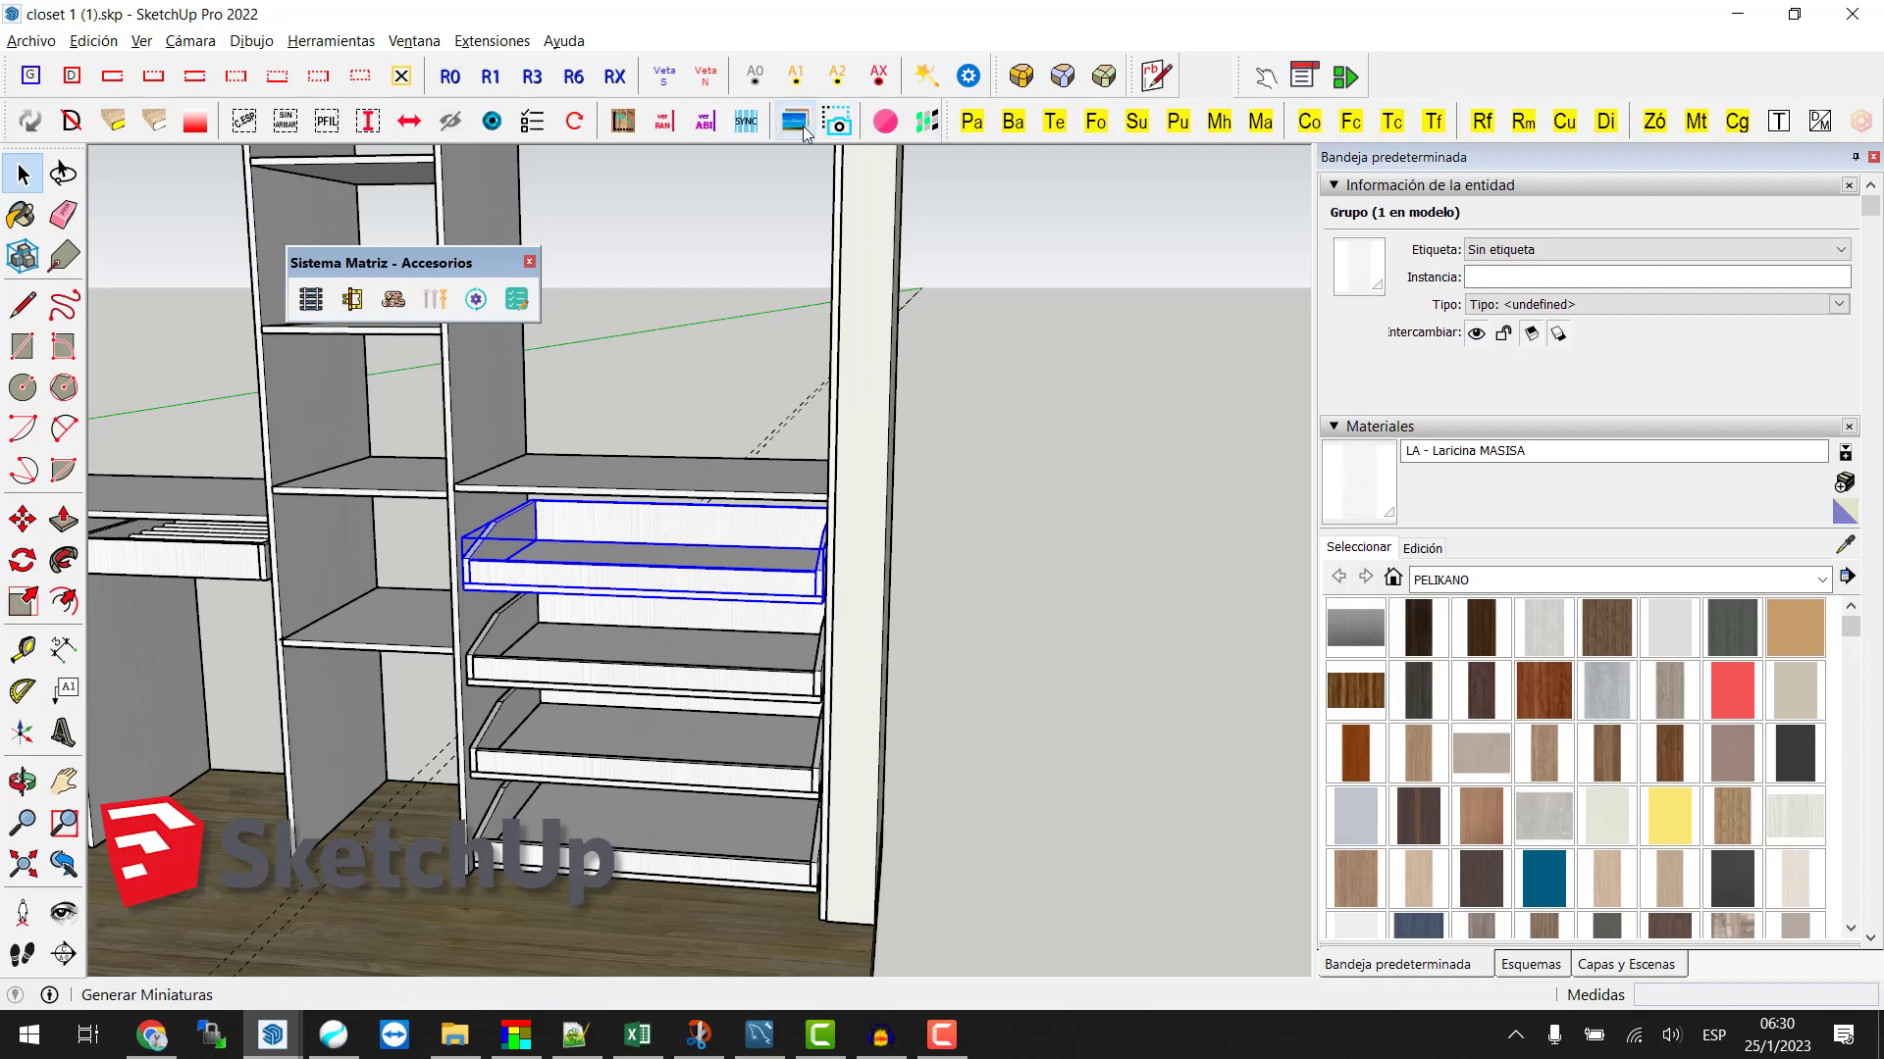
Step: Enable and place the Sistema Matriz - Movimientos toolbar, then try Extraer Hacia Adelante on the drawer
right_click(695, 122)
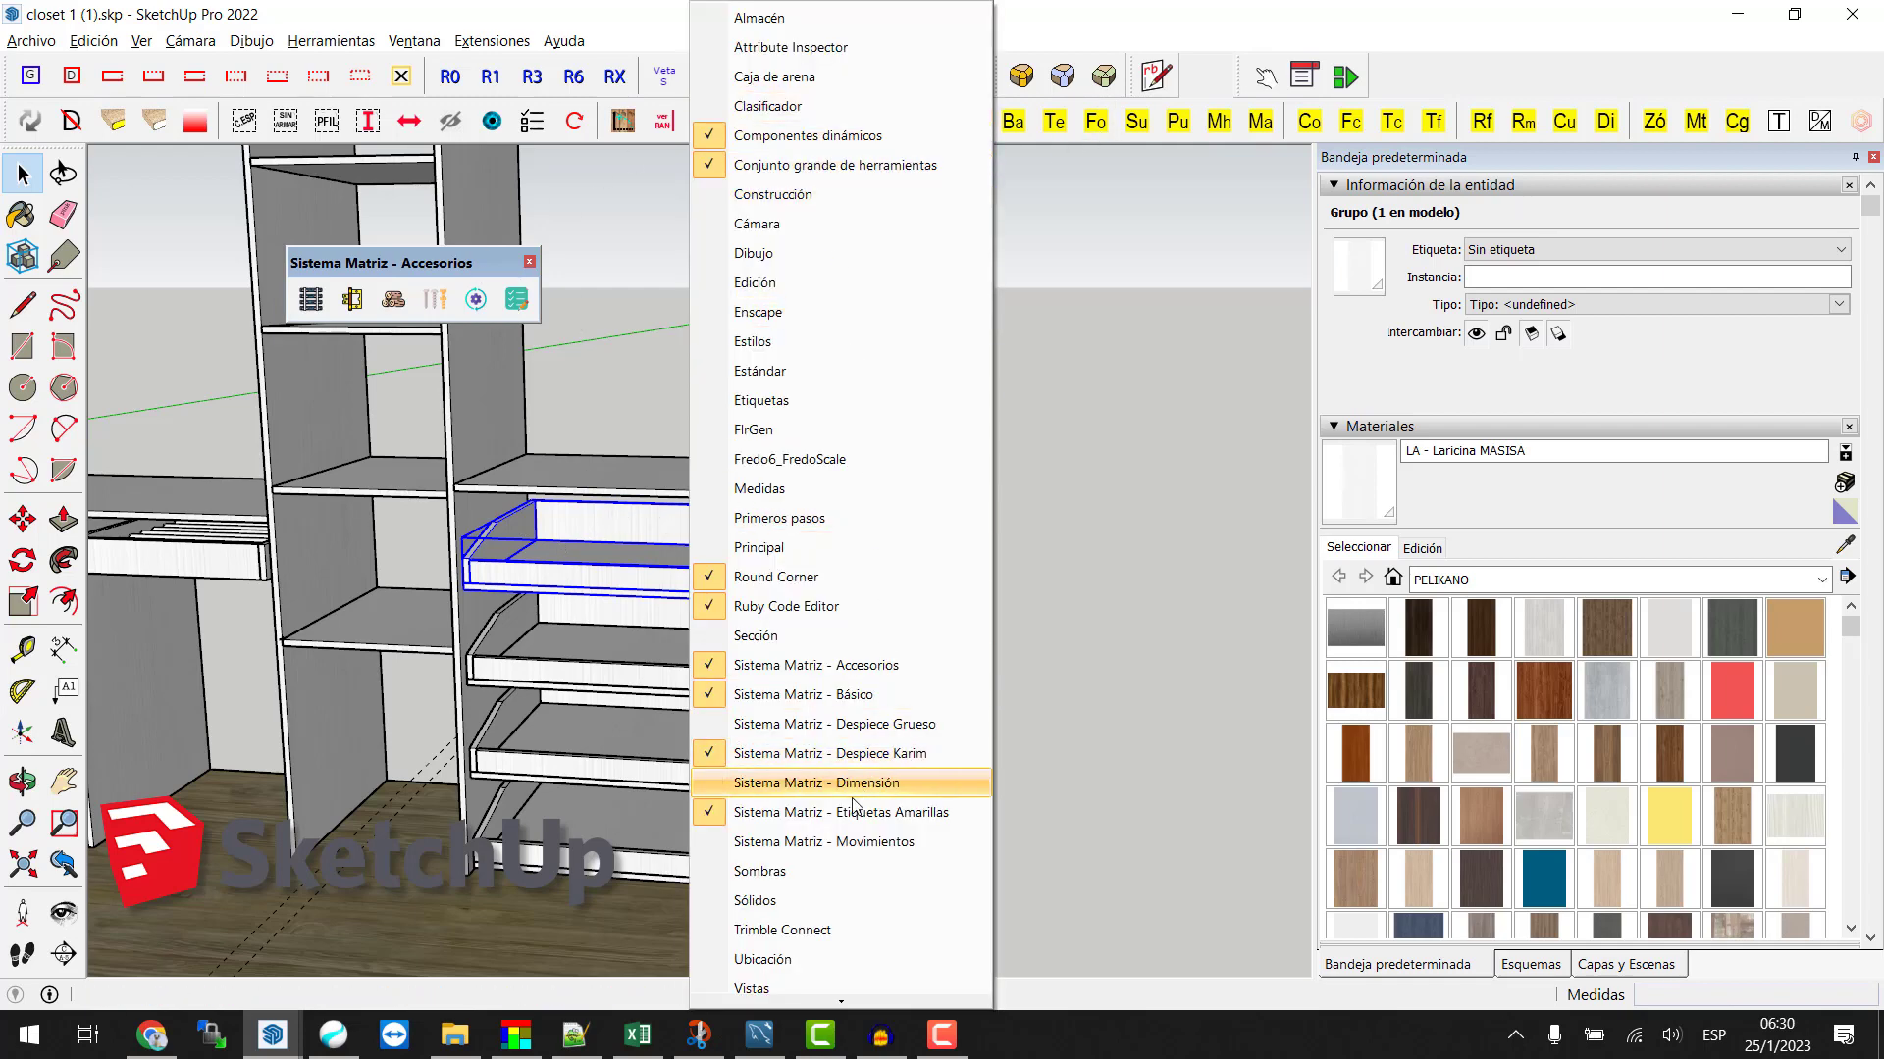
left_click(835, 841)
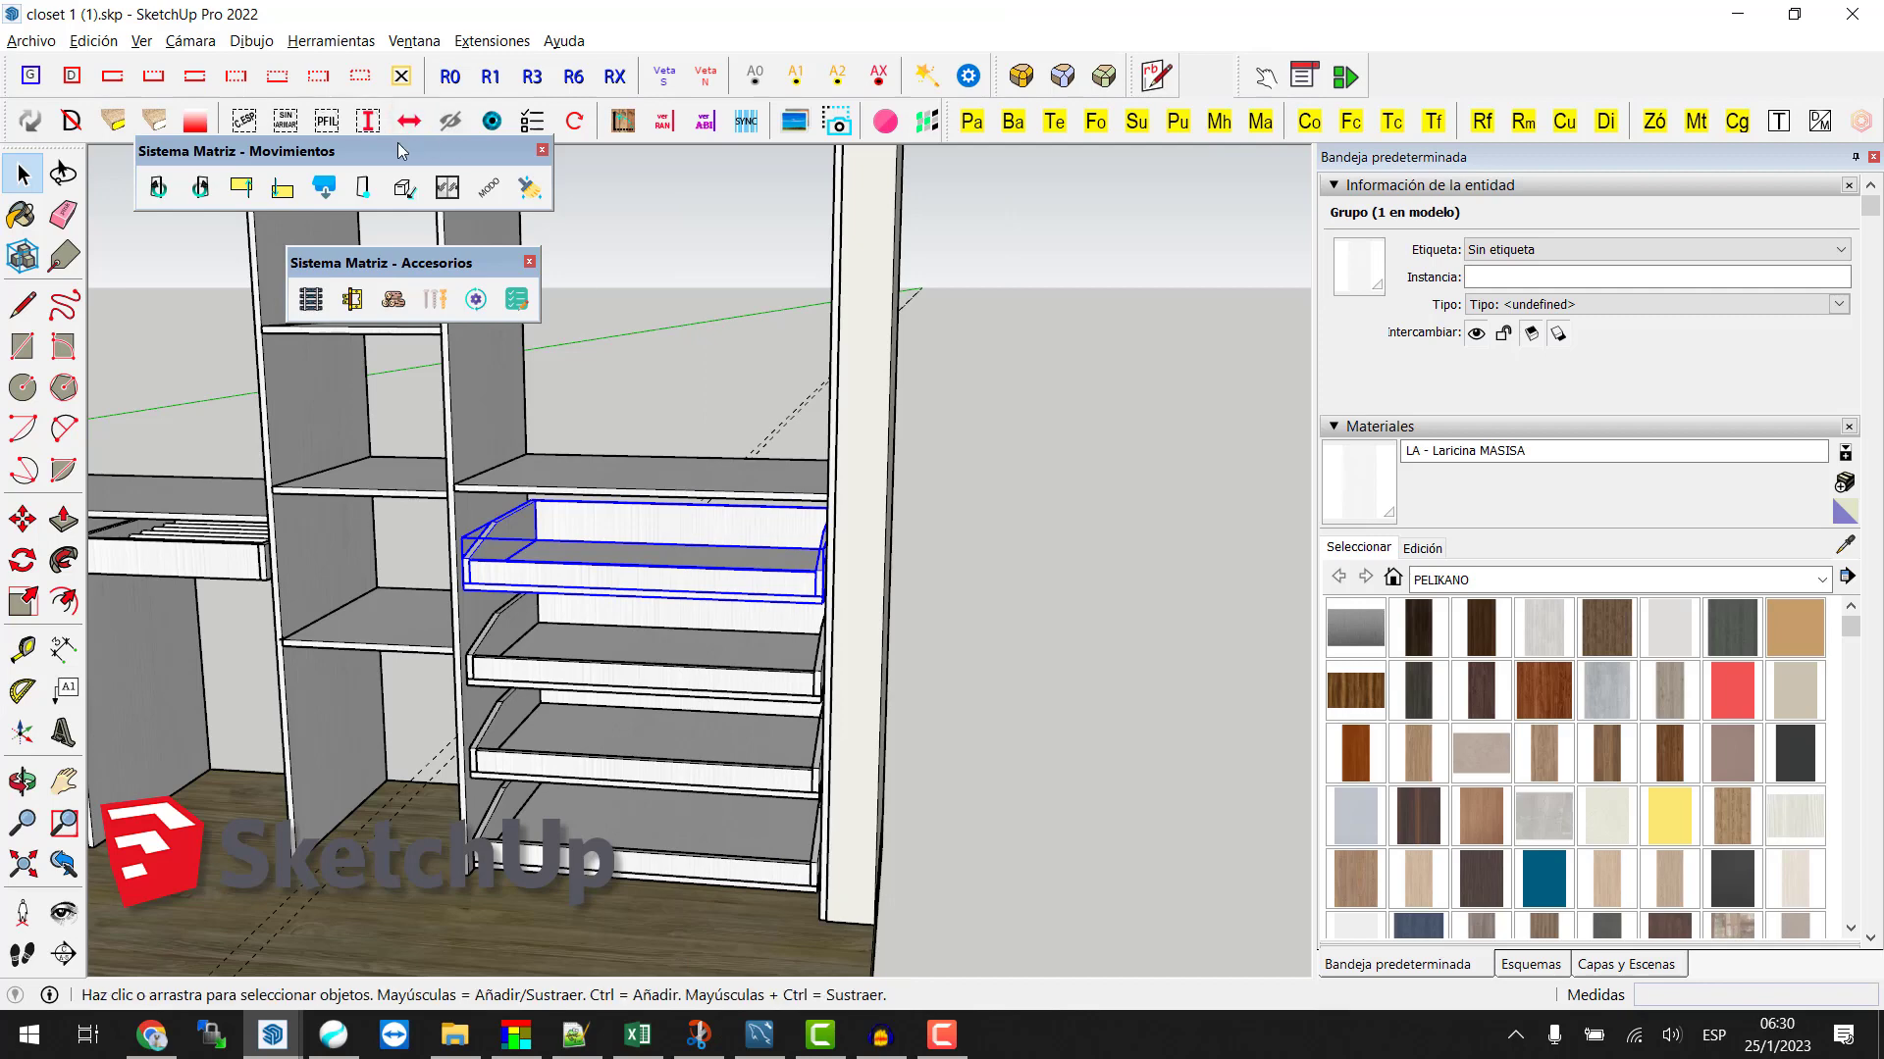
left_click_drag(735, 307, 1081, 364)
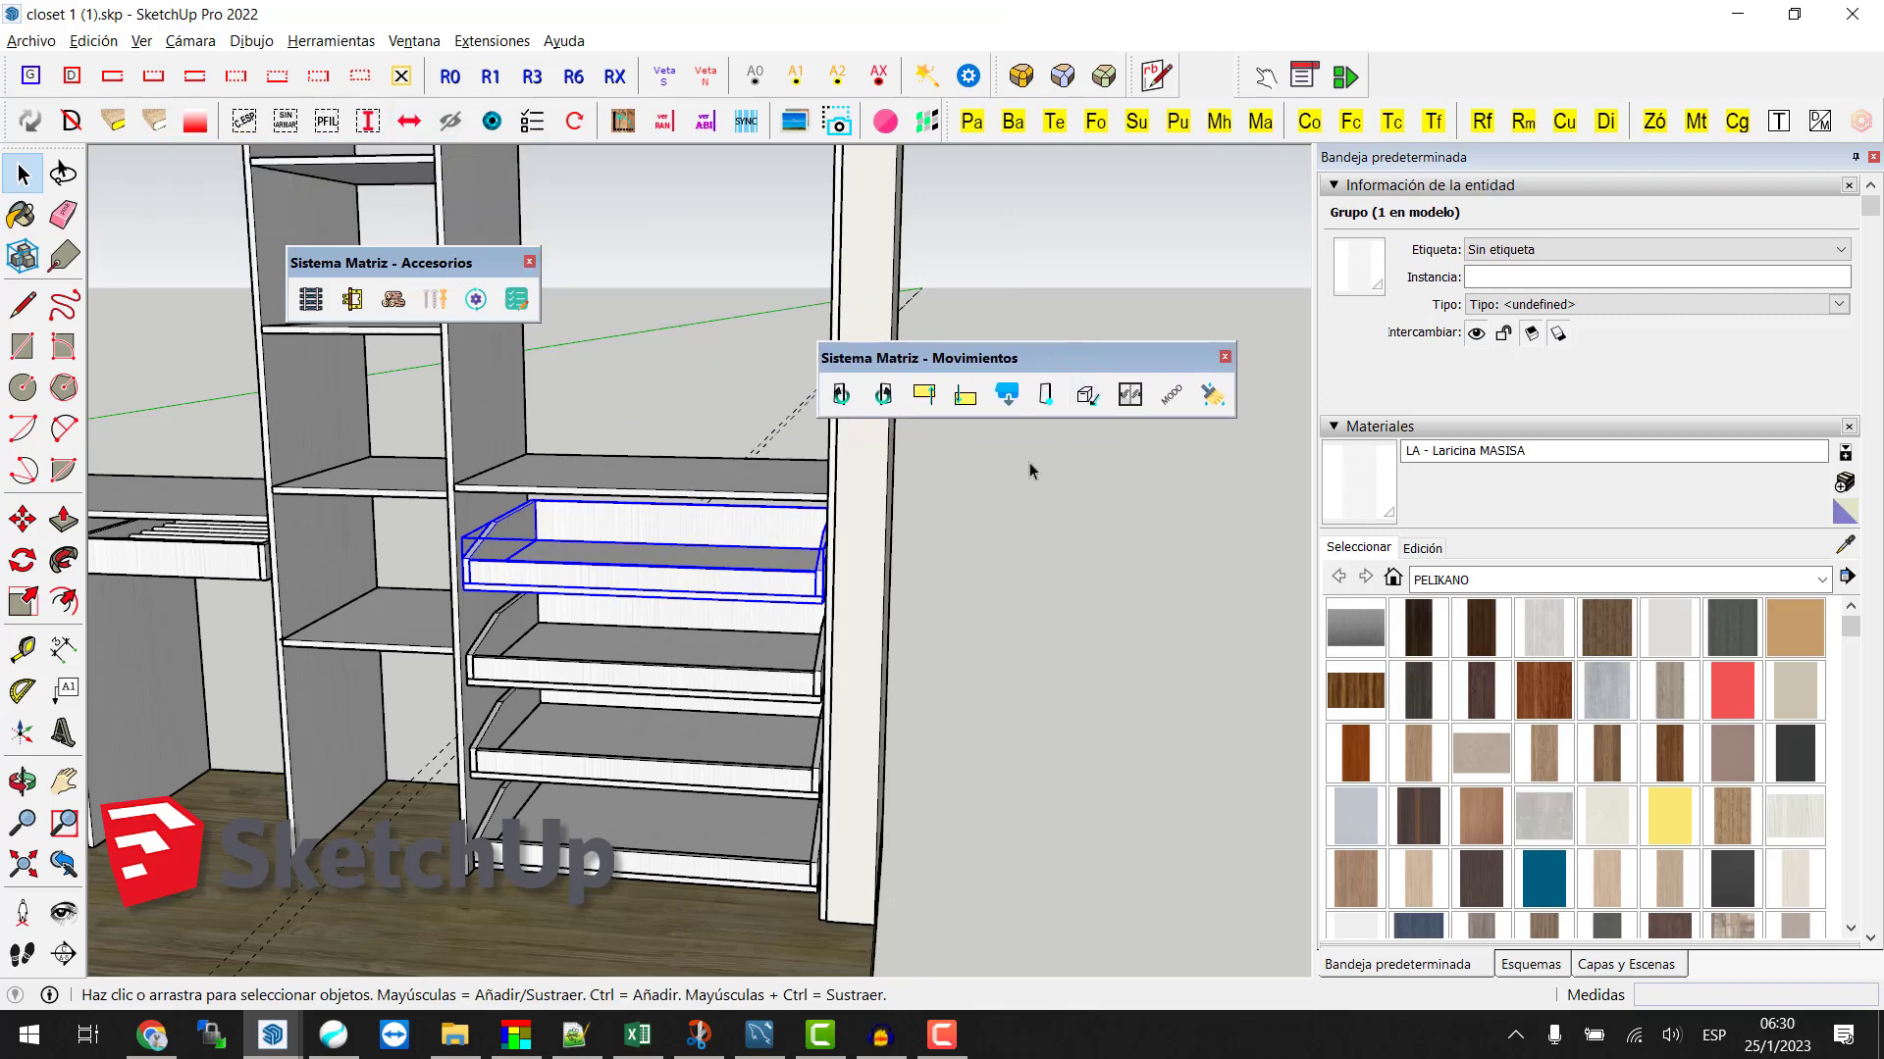
left_click(1086, 411)
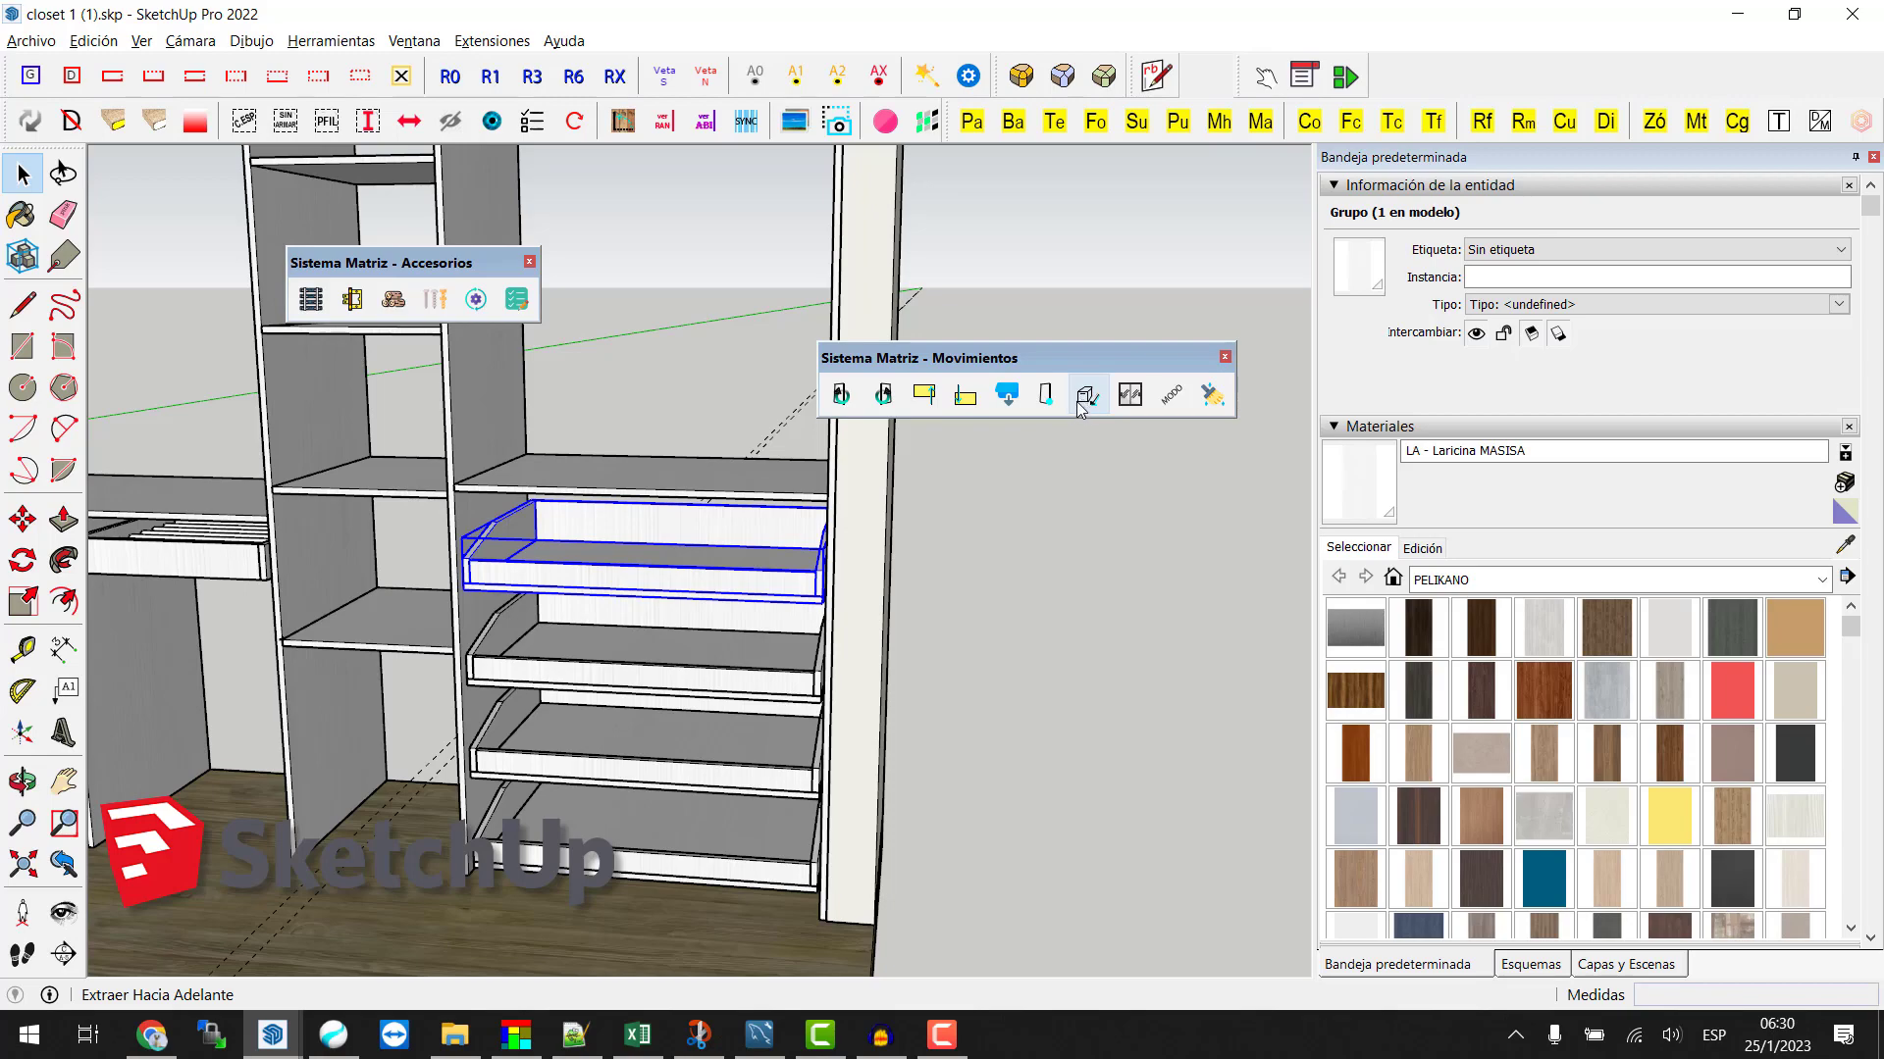
left_click(1079, 406)
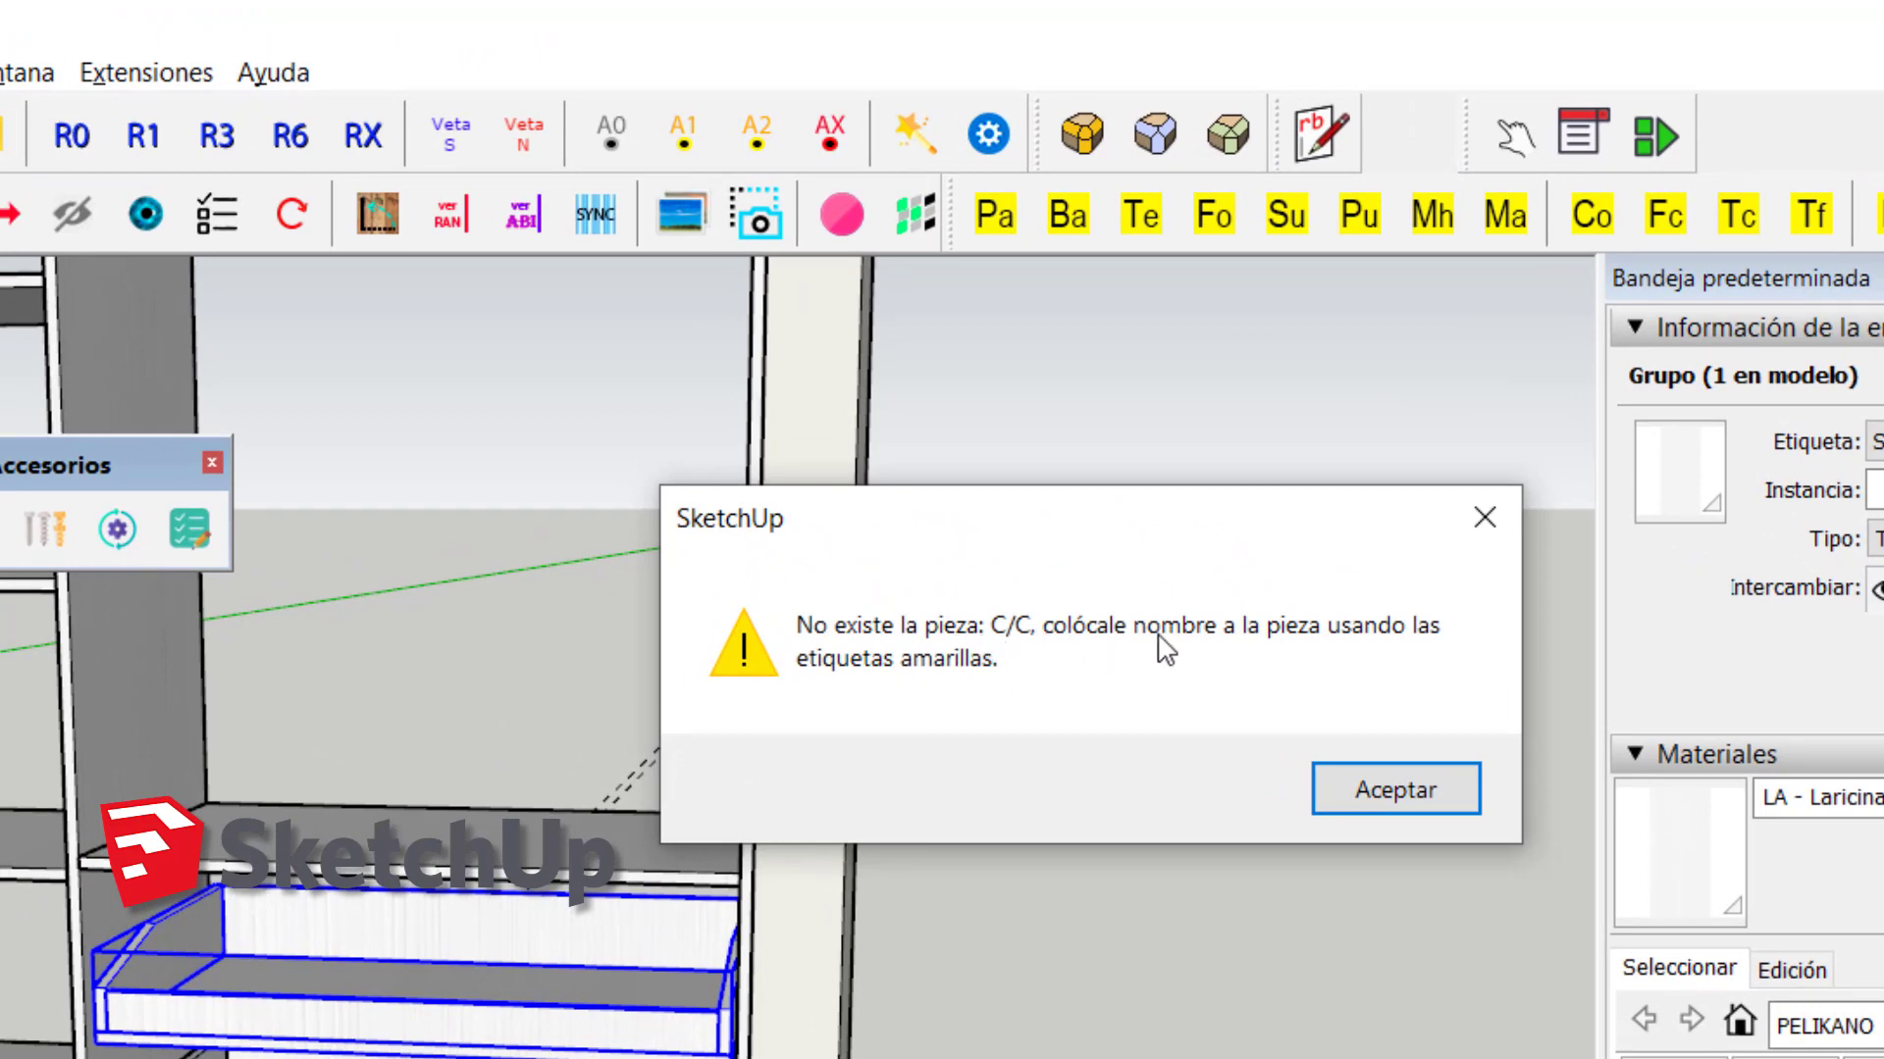
Step: Dismiss the warning and label both drawer side panels Co (Costado Cajón)
left_click(1385, 782)
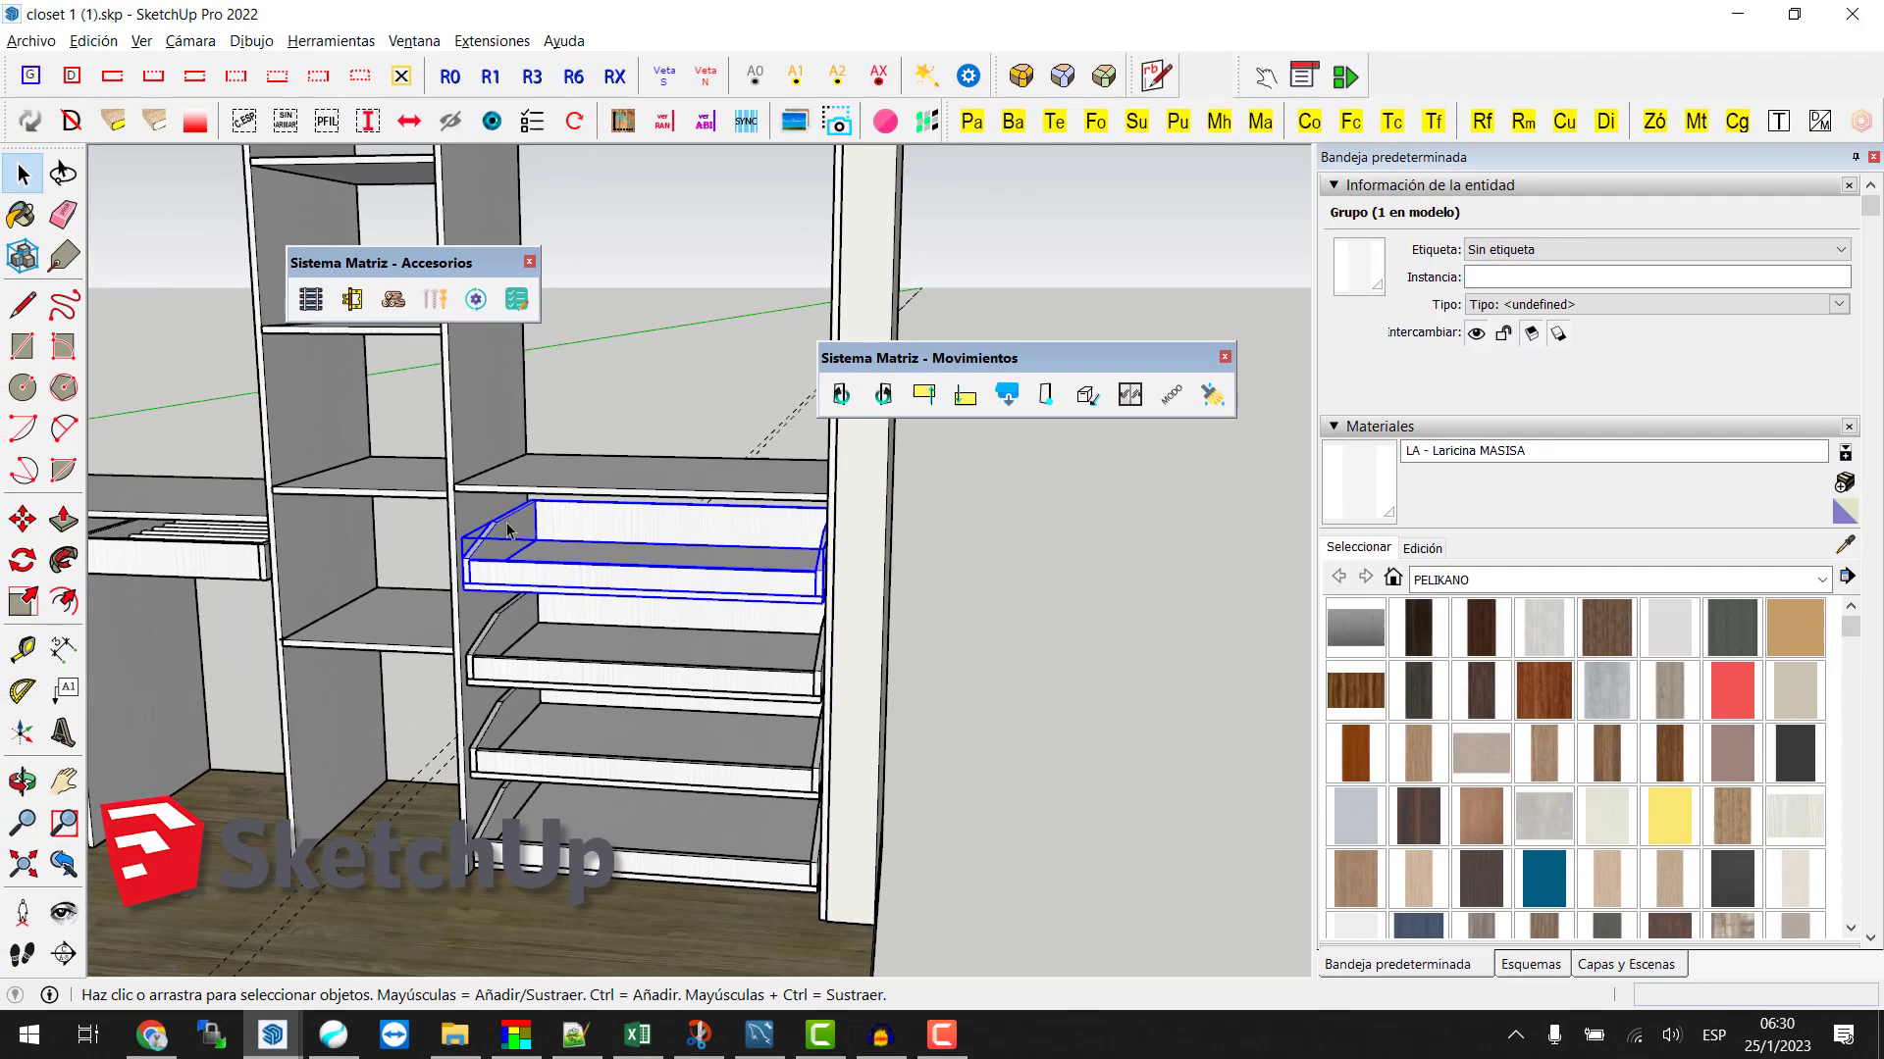
double_click(510, 535)
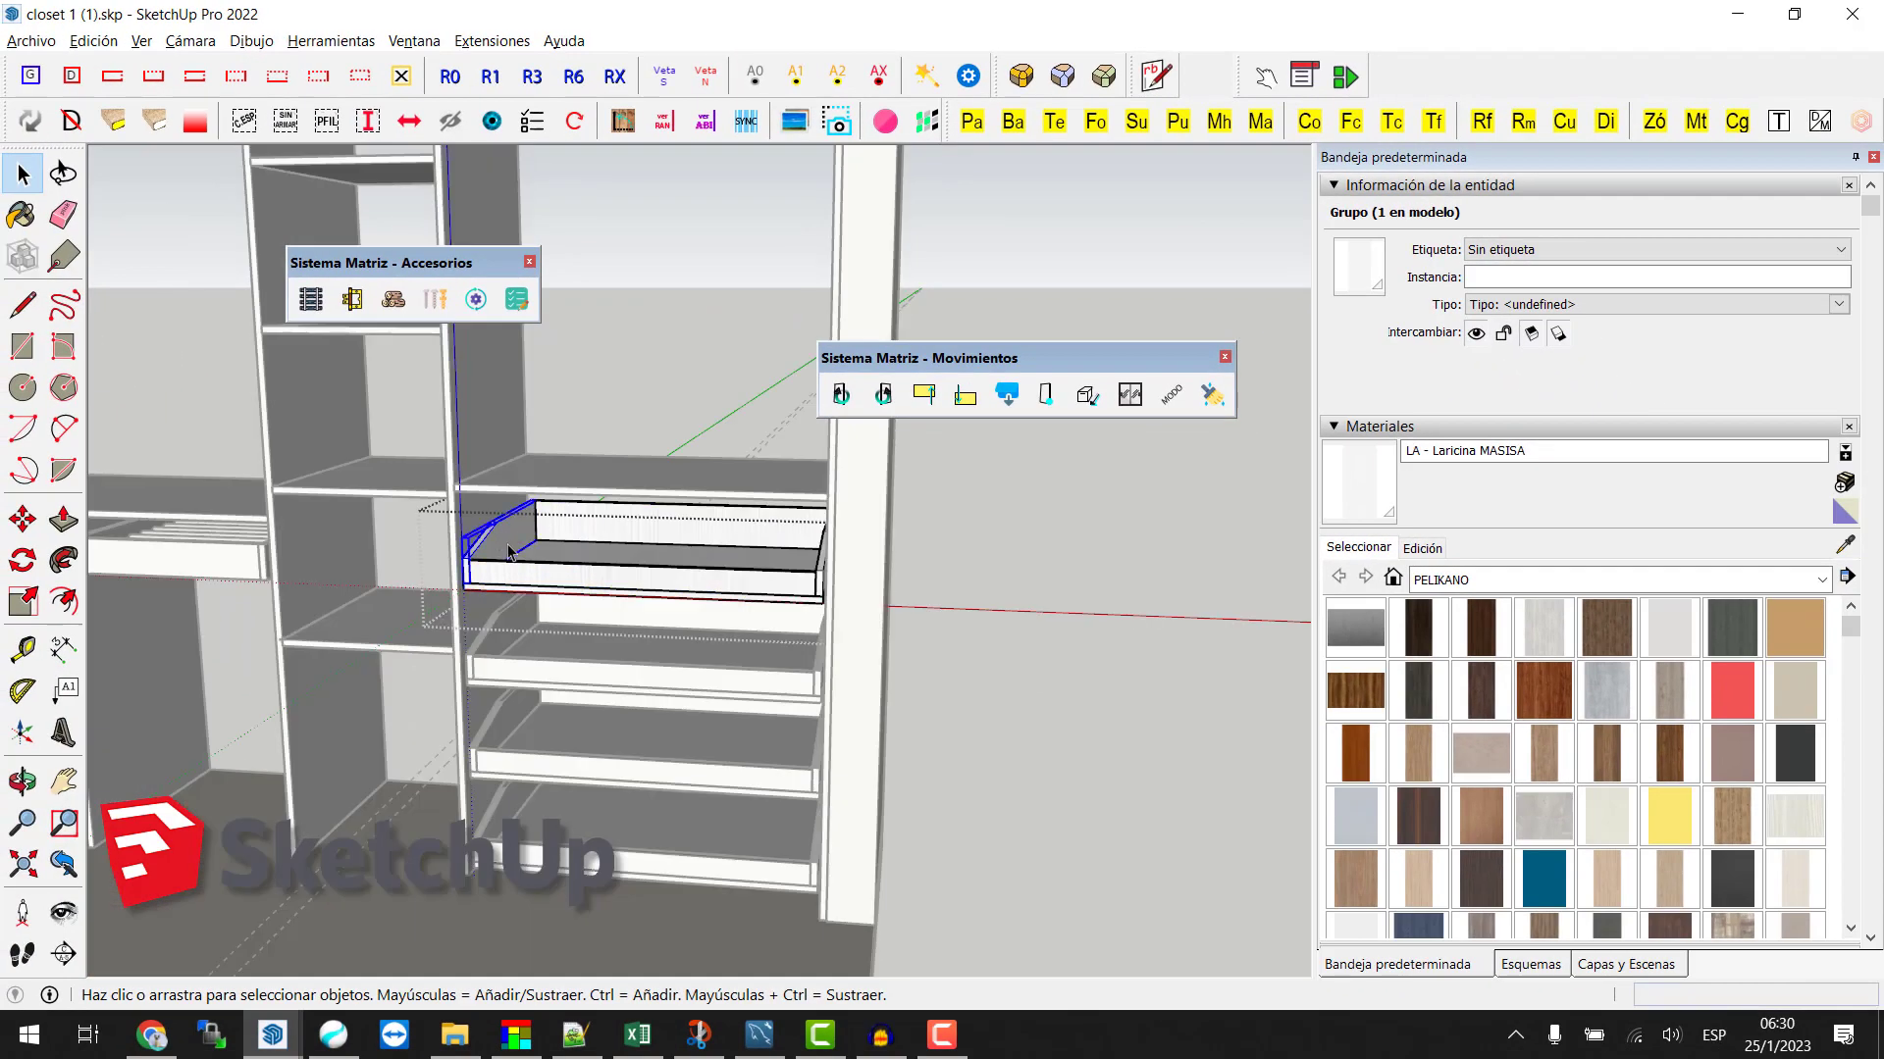
left_click(508, 552)
mouse_move(508, 552)
middle_mouse_down()
mouse_move(865, 547)
mouse_move(987, 140)
middle_mouse_up()
left_click(846, 539, "shift")
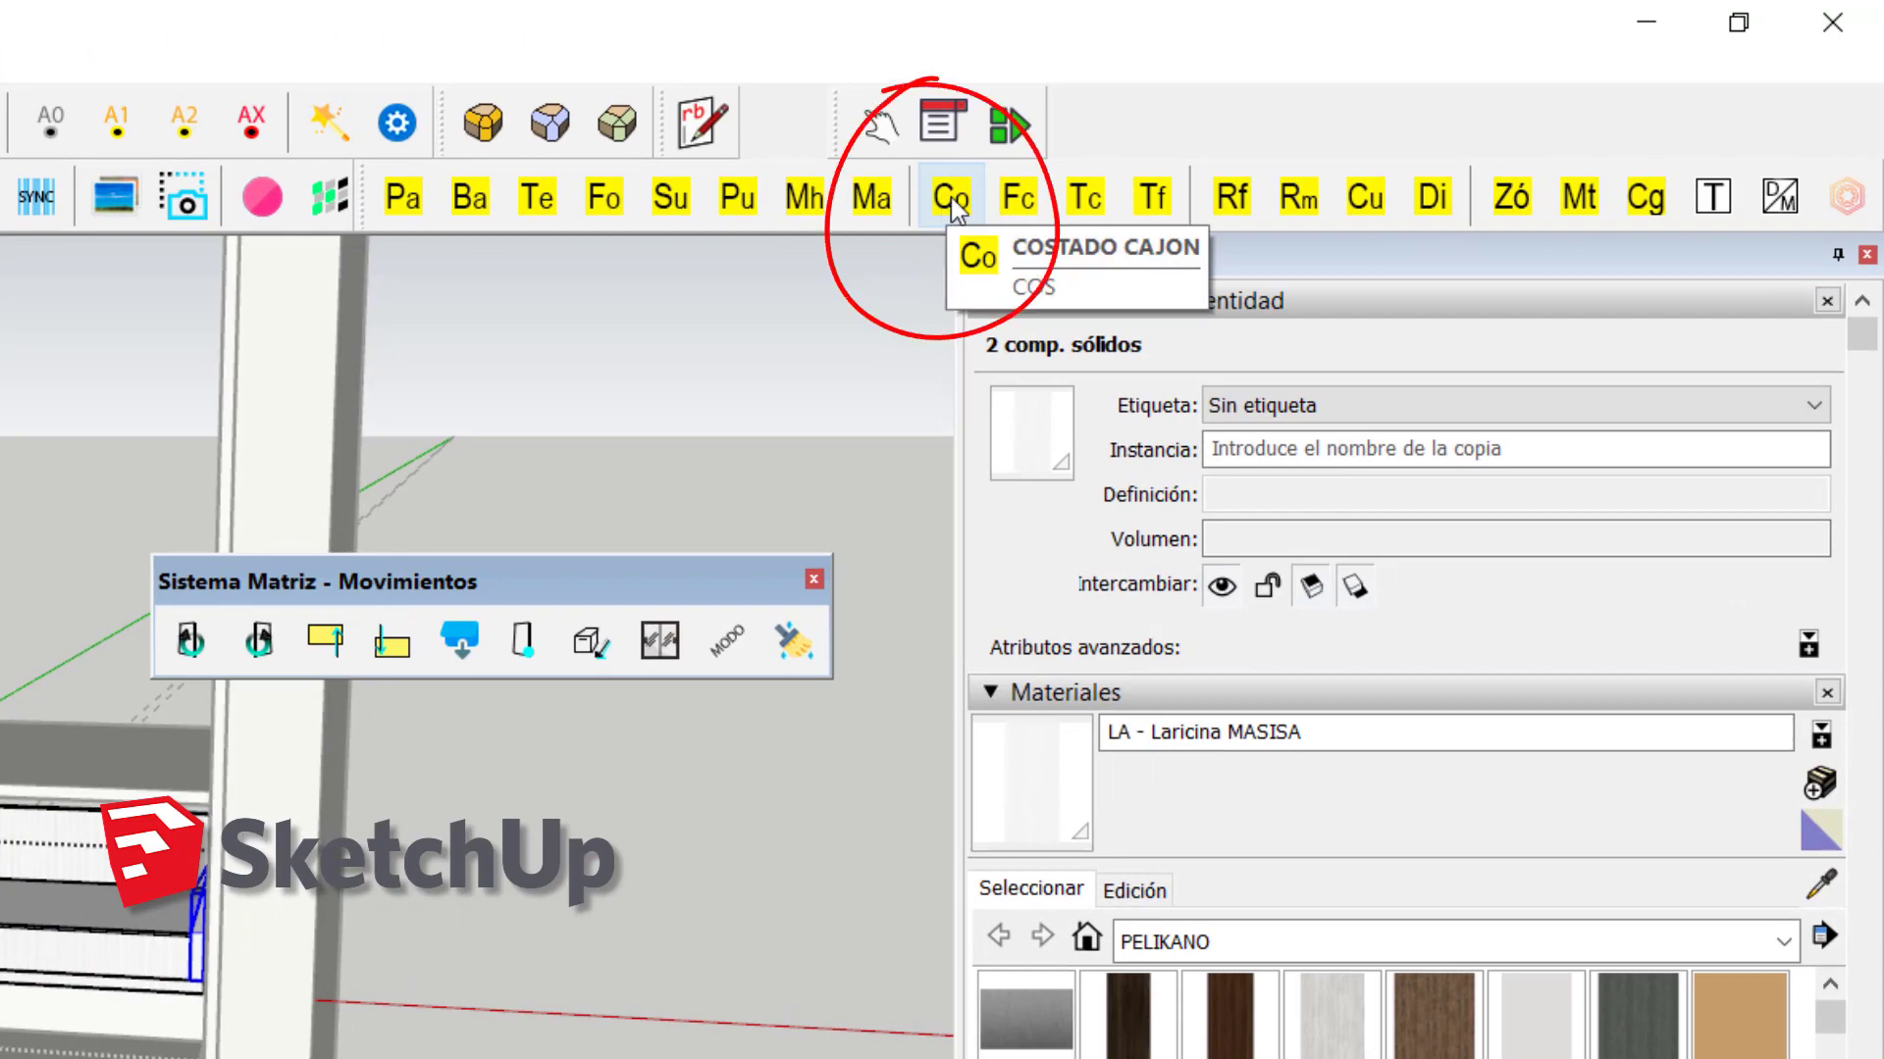
left_click(951, 197)
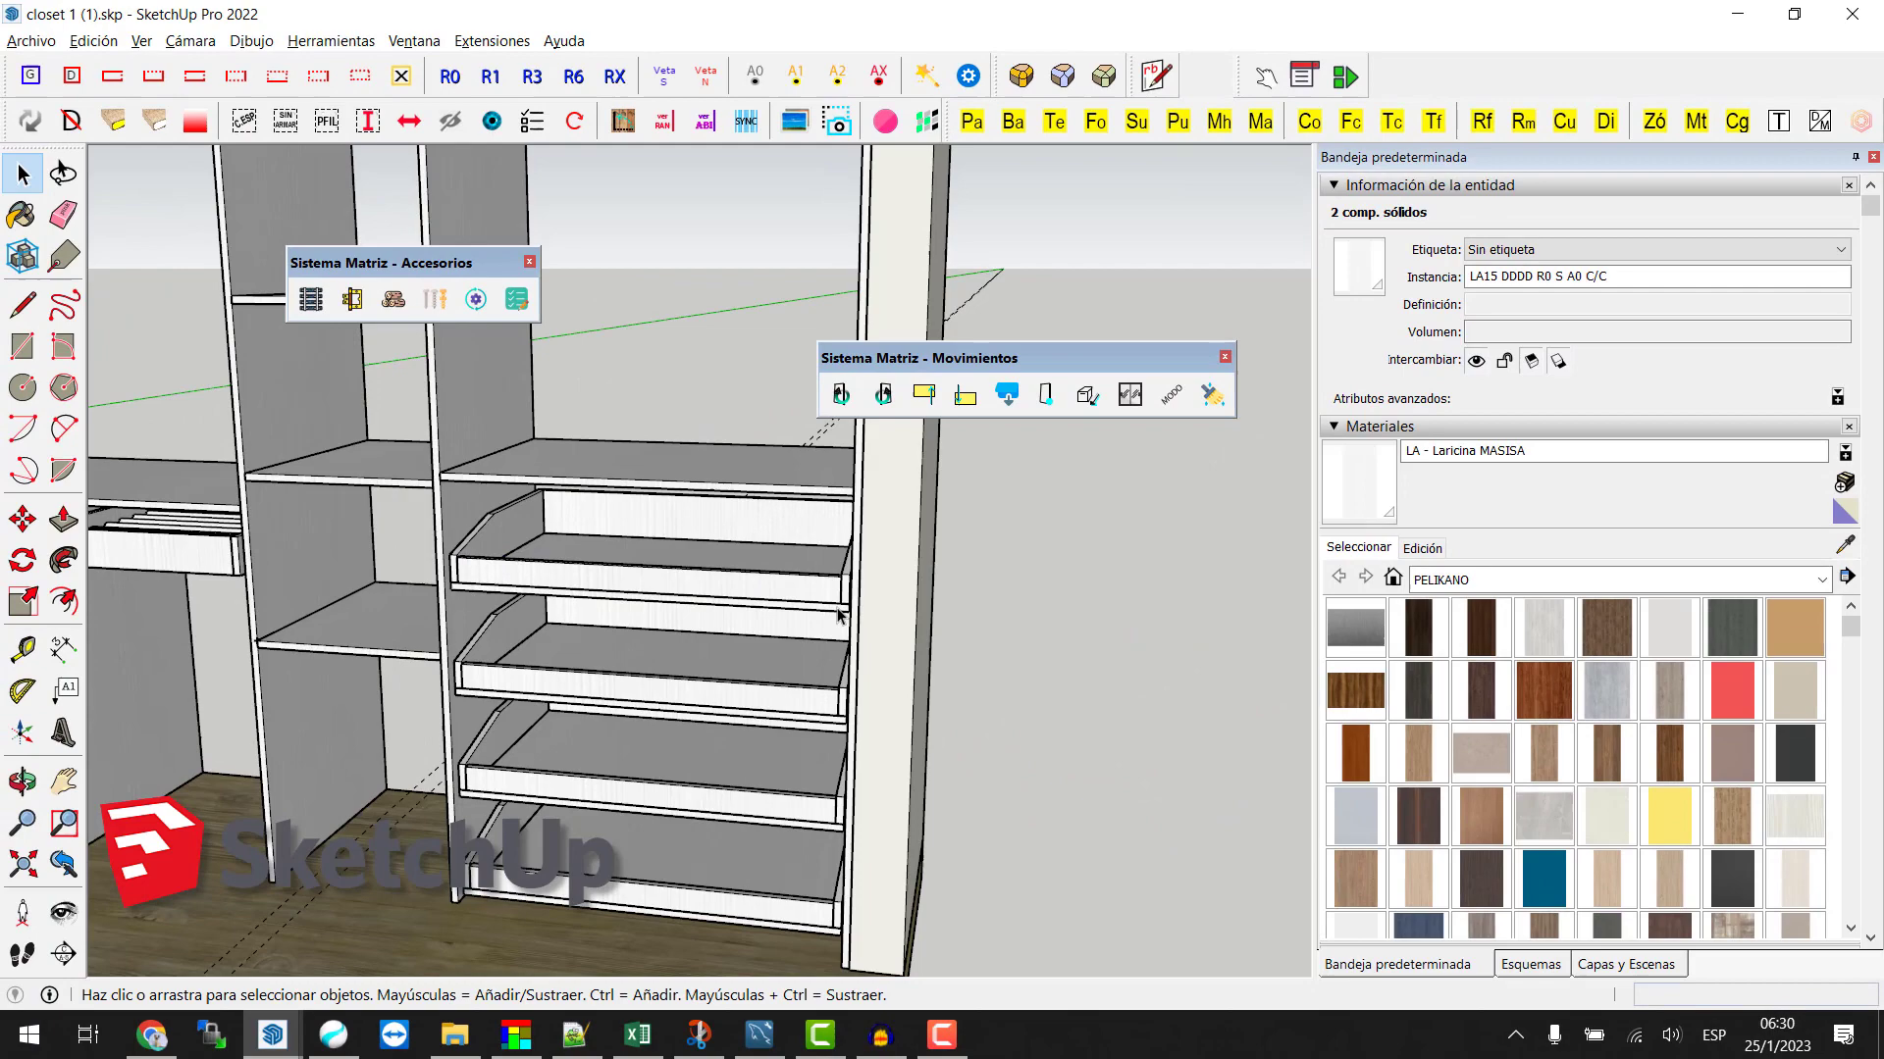
left_click(791, 560)
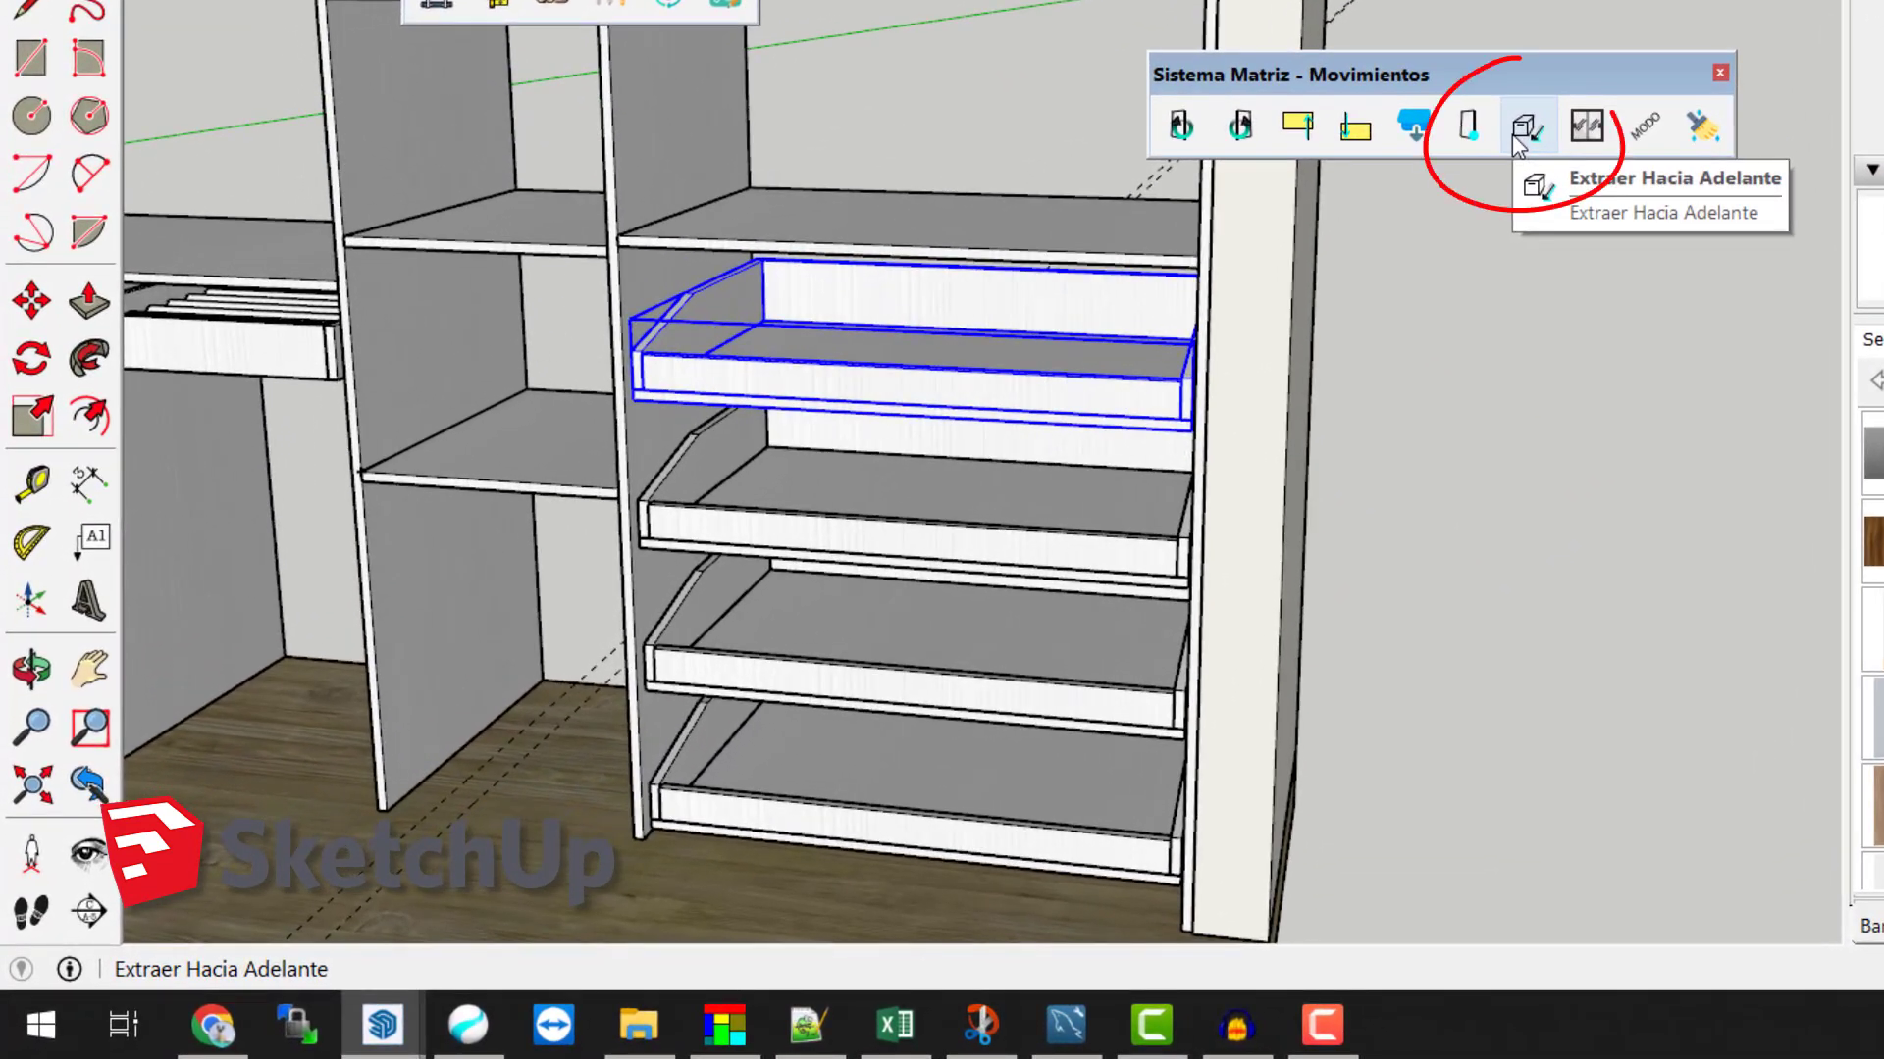
left_click(1520, 144)
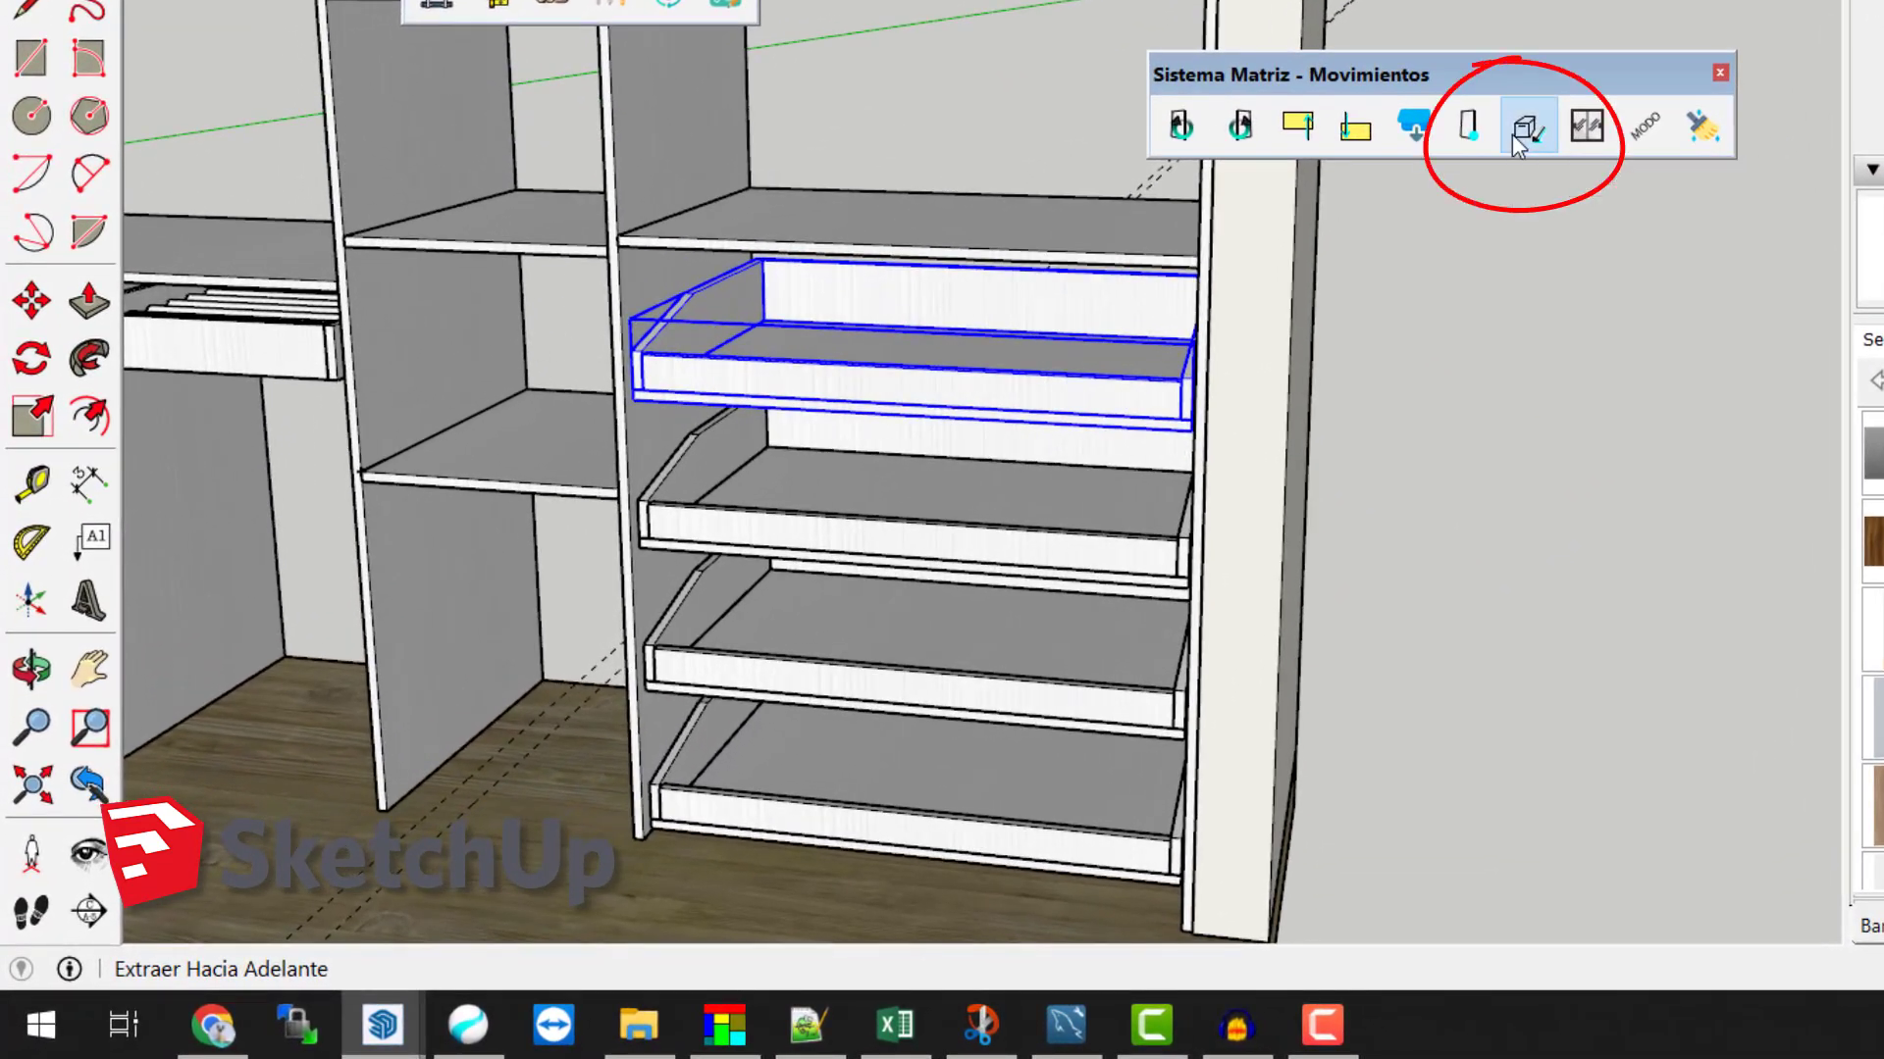
scroll(806, 318, "down", 3)
middle_click_drag(811, 322, 1393, 485)
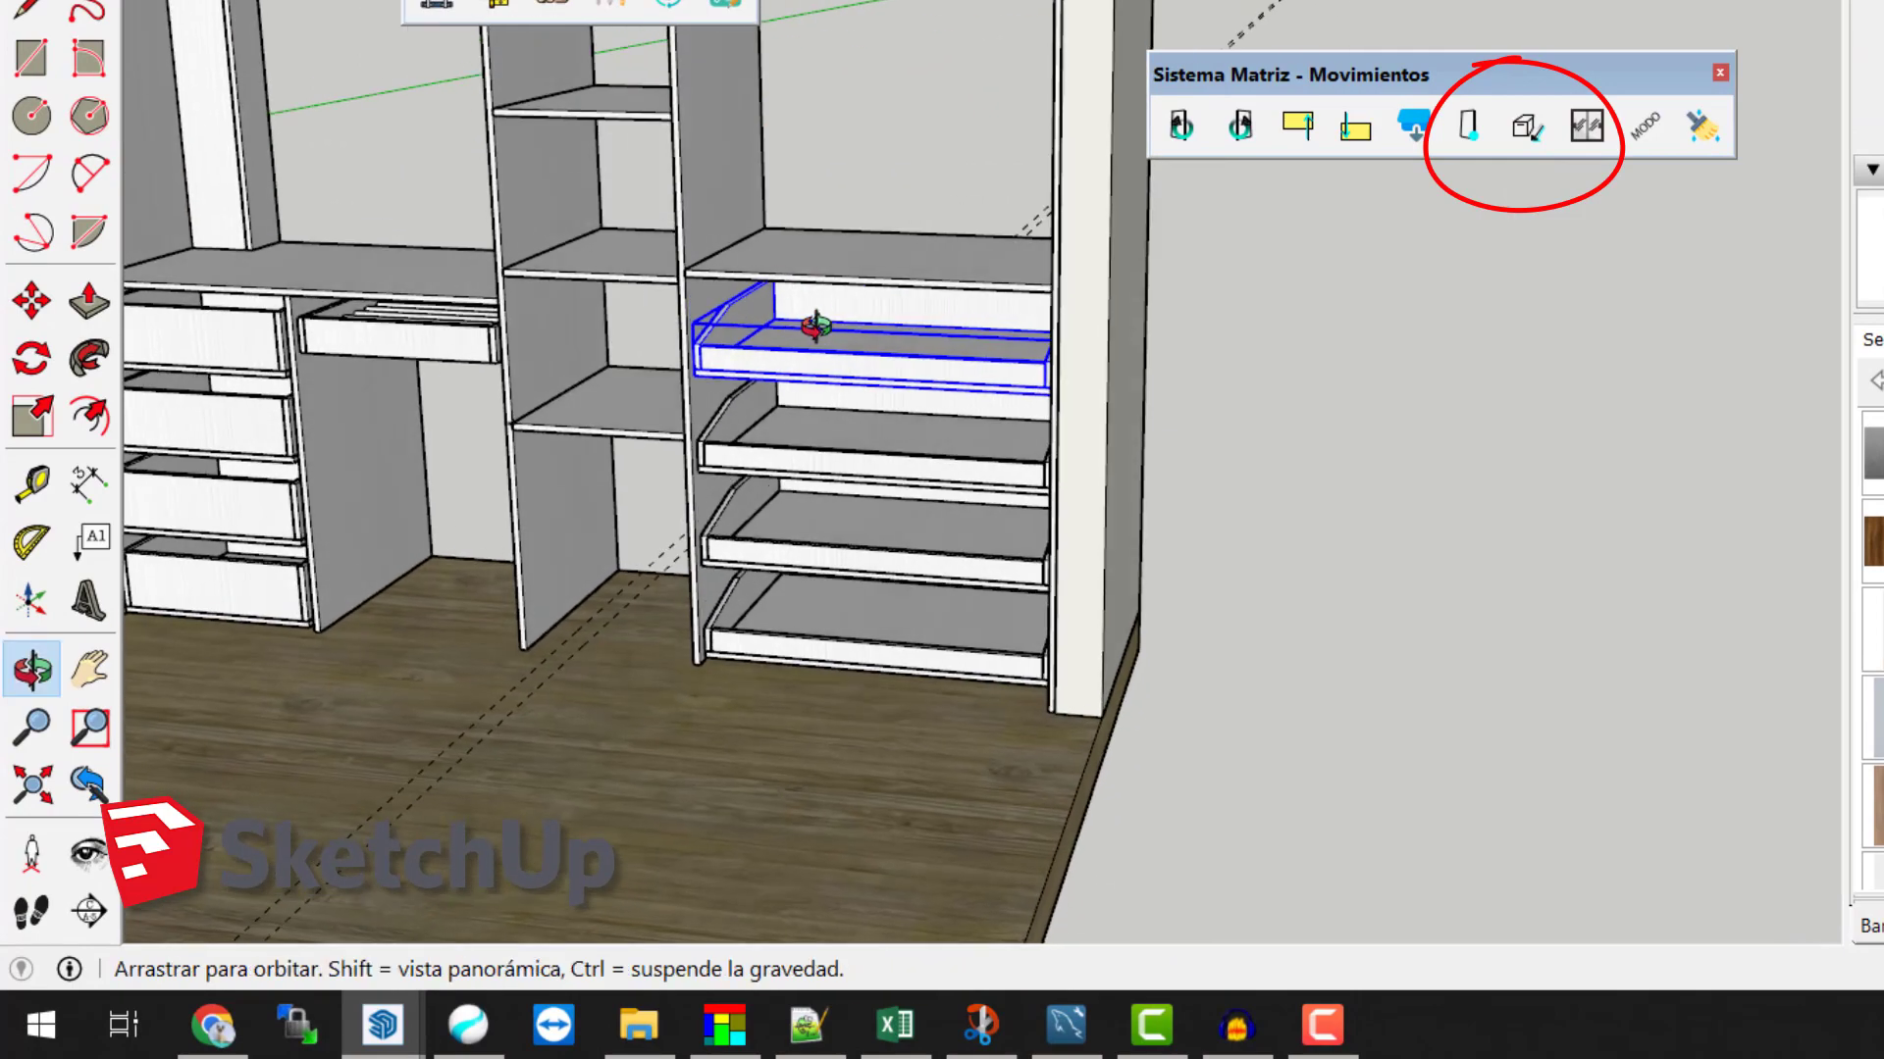
left_click(1393, 485)
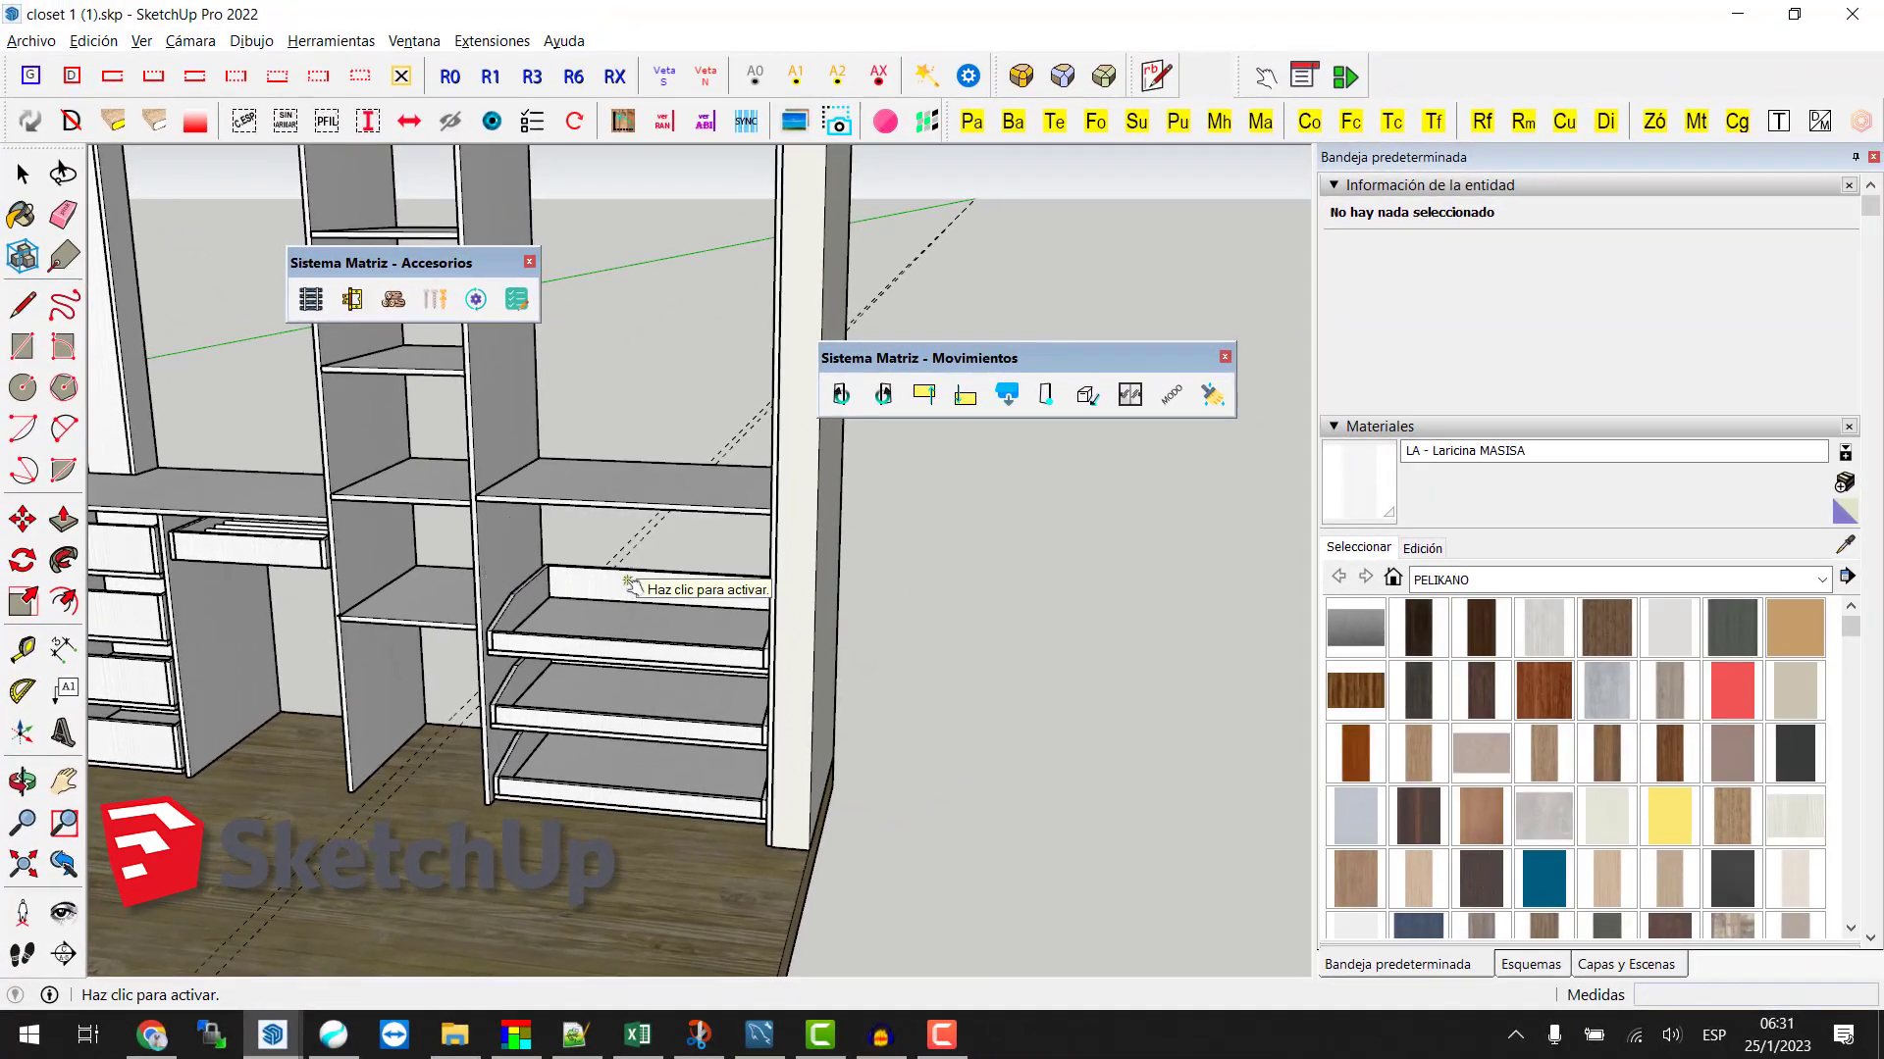
scroll(628, 588, "down", 5)
scroll(608, 608, "down", 5)
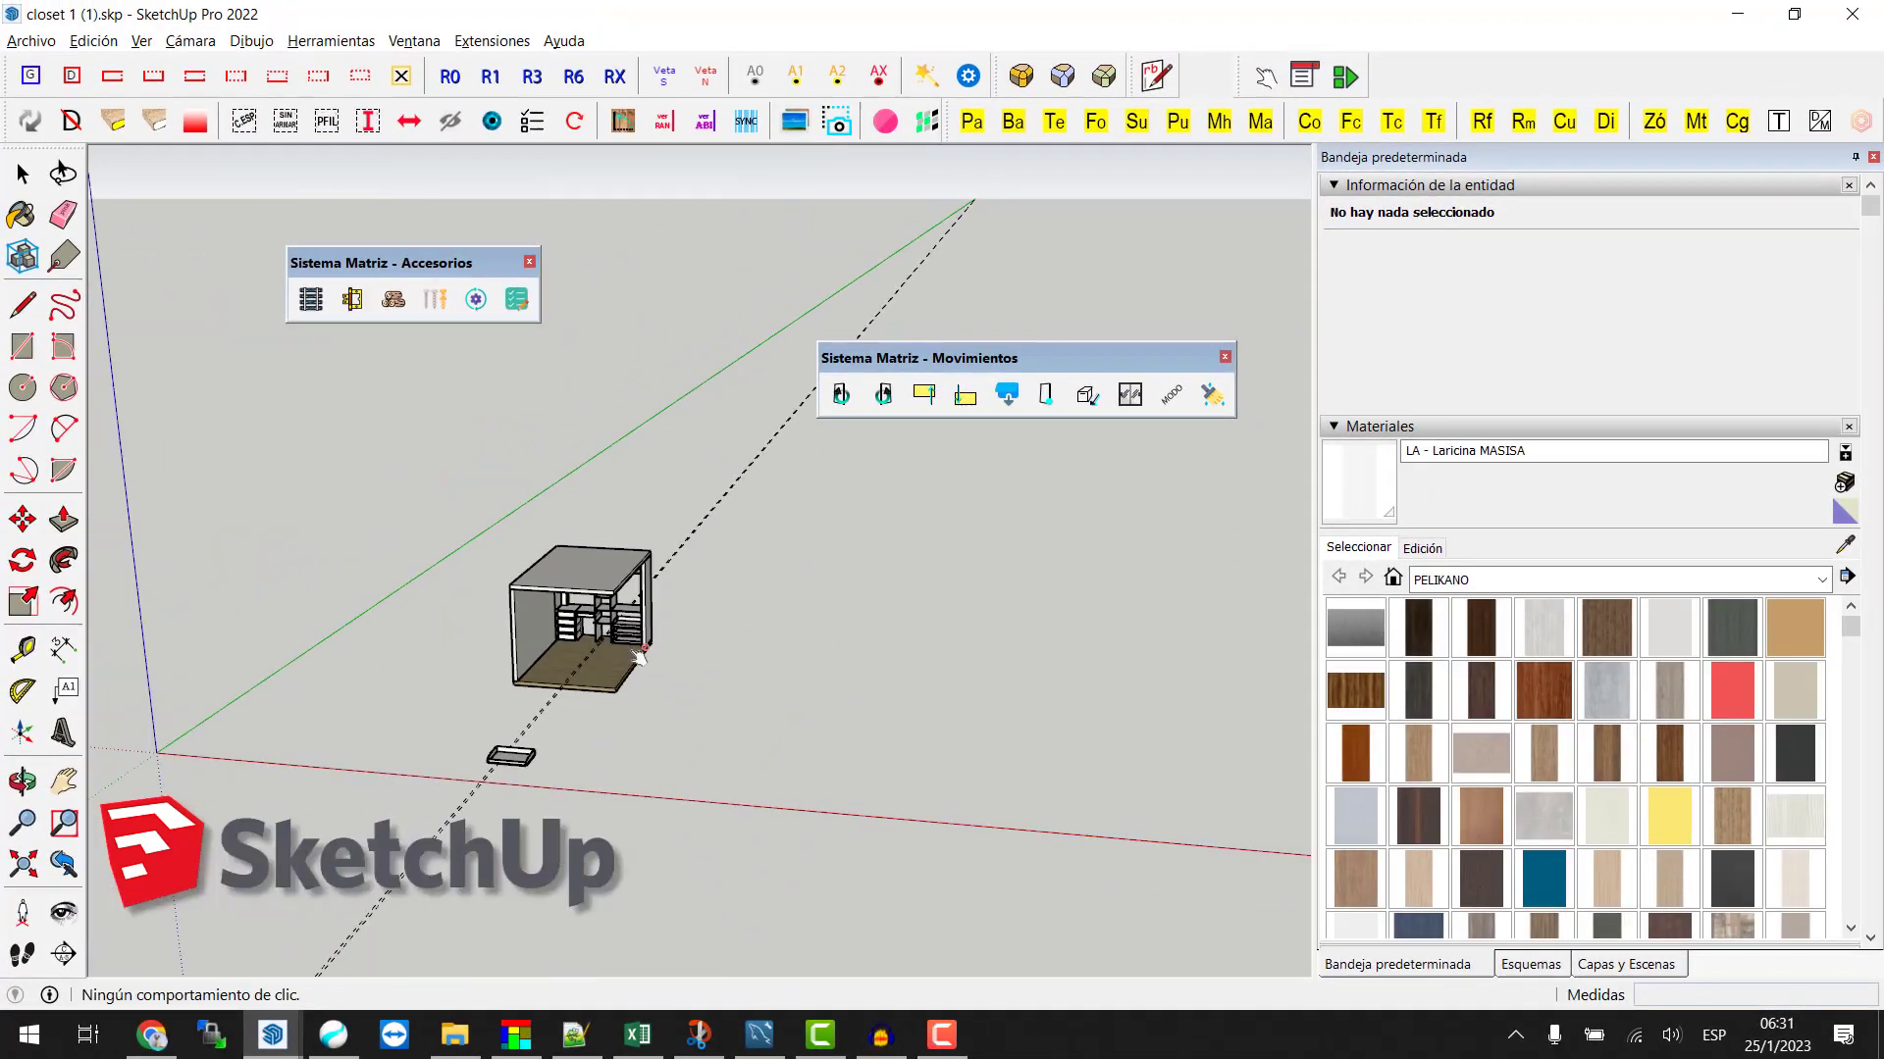
scroll(537, 780, "up", 1)
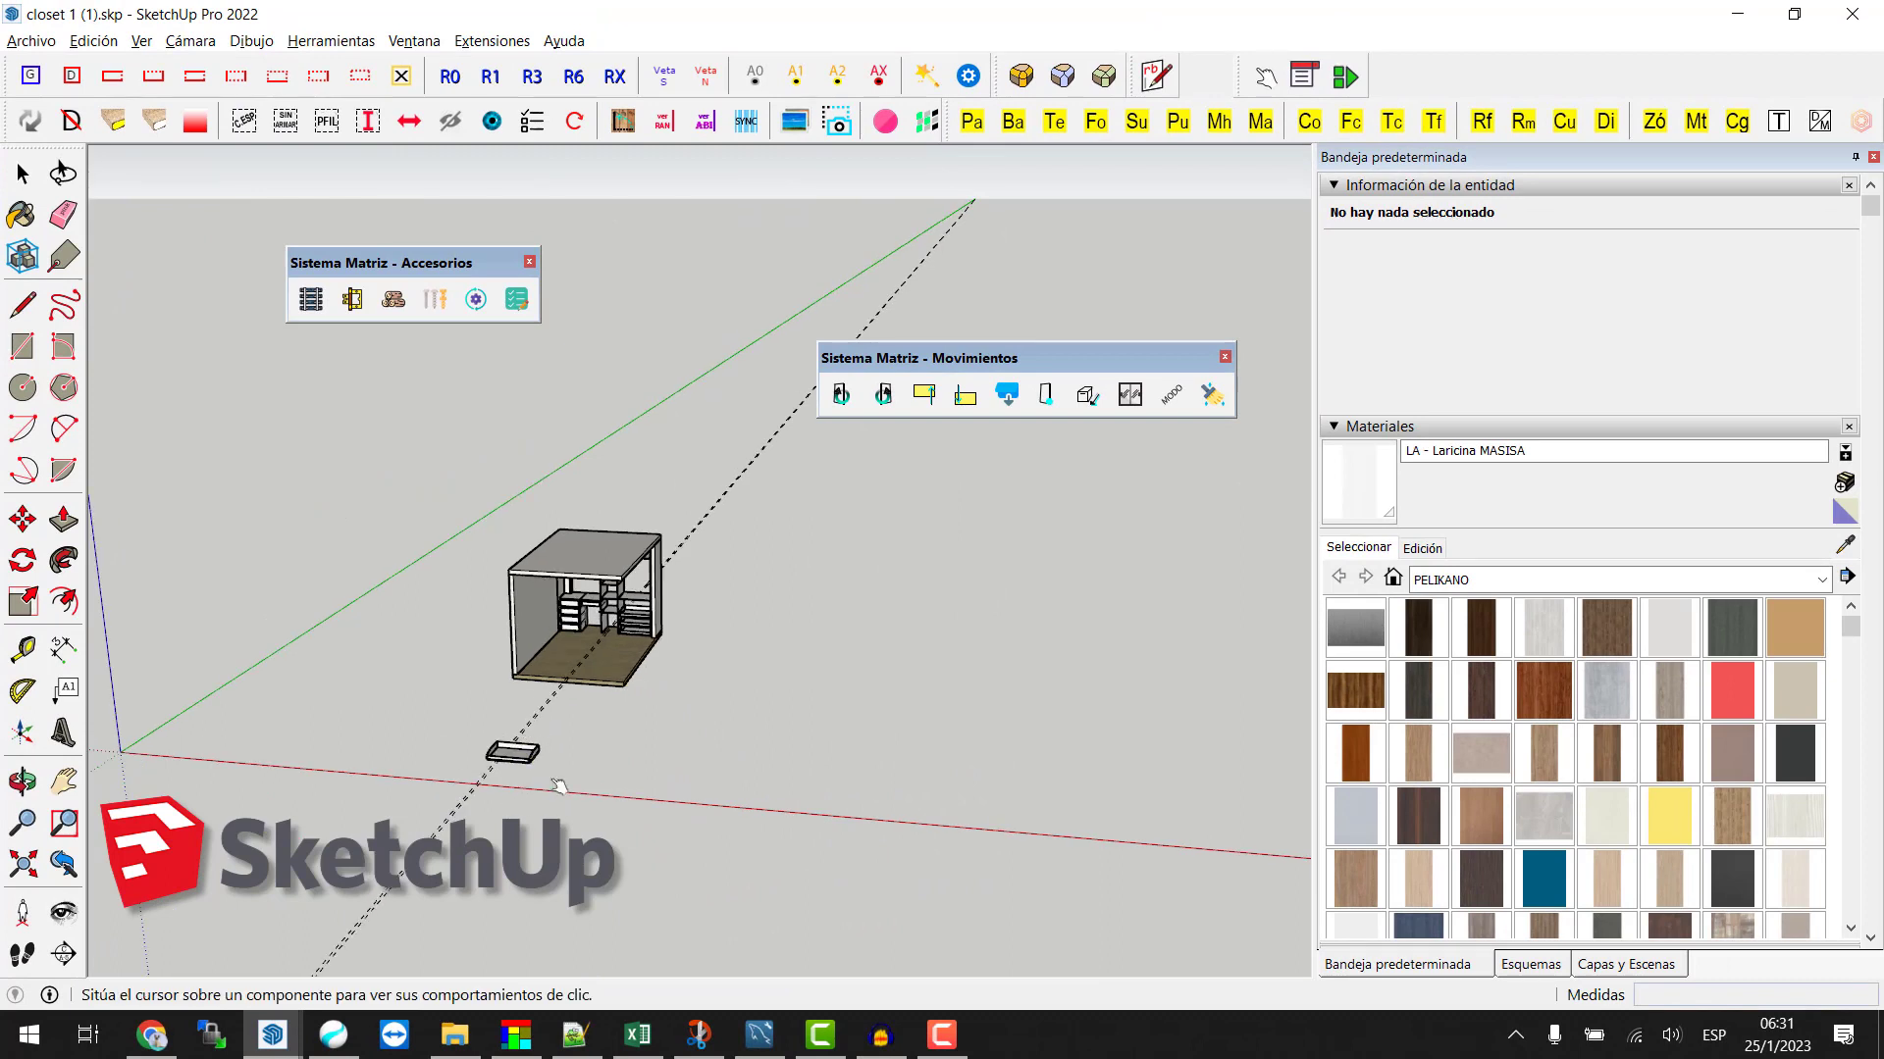
scroll(532, 748, "up", 2)
scroll(545, 751, "up", 2)
Step: Label the second slide-out drawer's side panels as drawer sides (C/C)
left_click(548, 751)
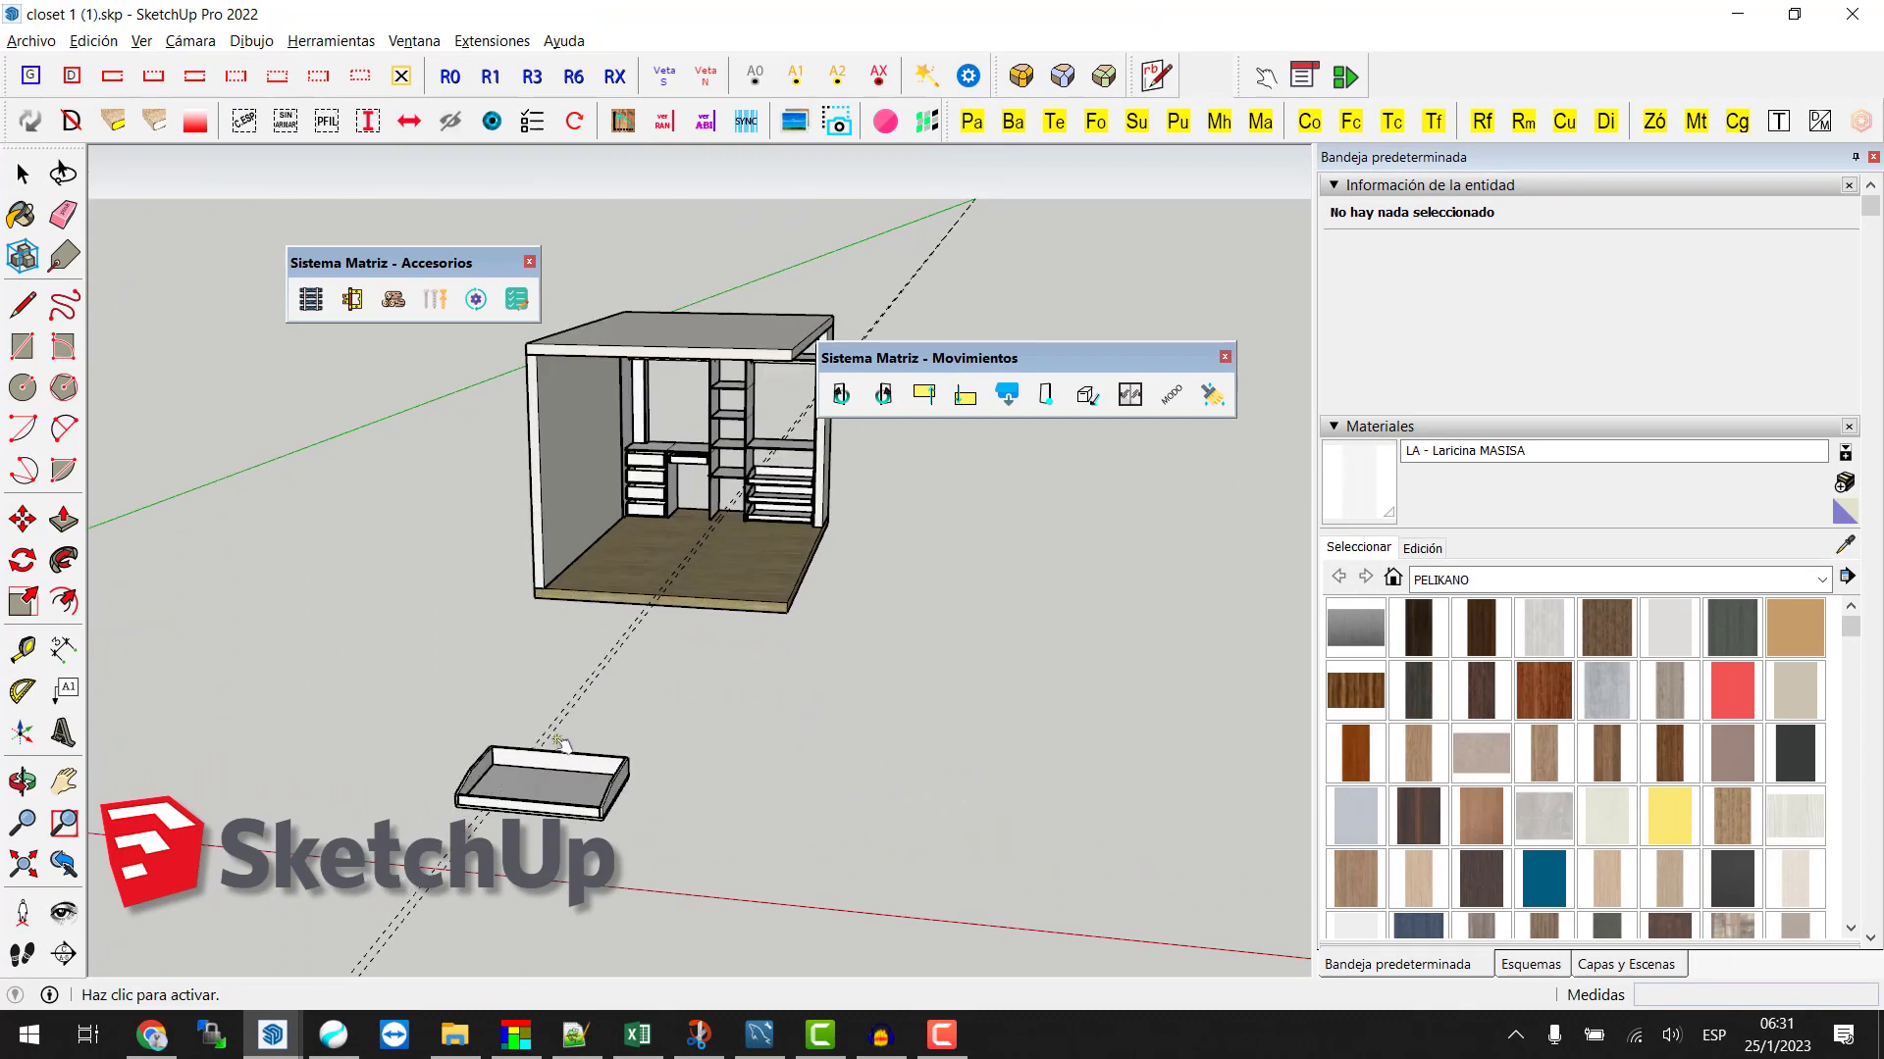
scroll(726, 549, "up", 2)
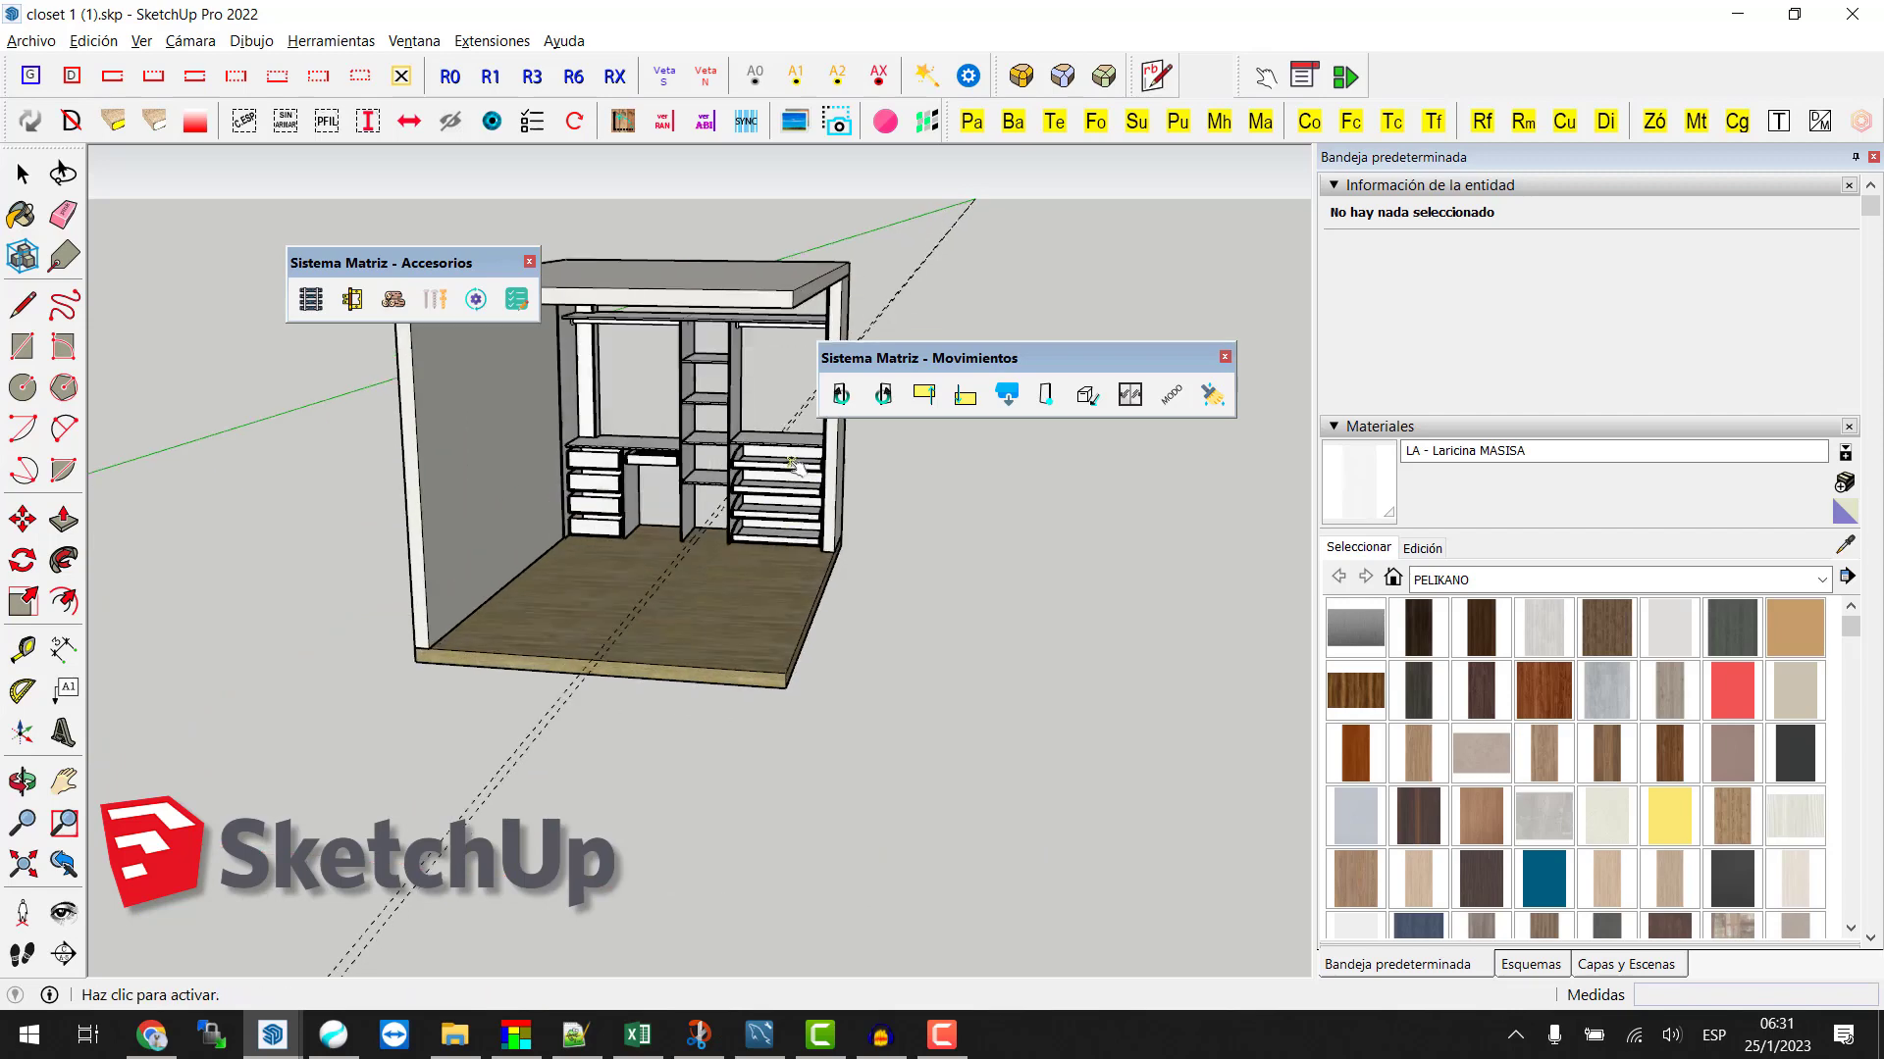
scroll(677, 515, "up", 3)
scroll(671, 509, "up", 2)
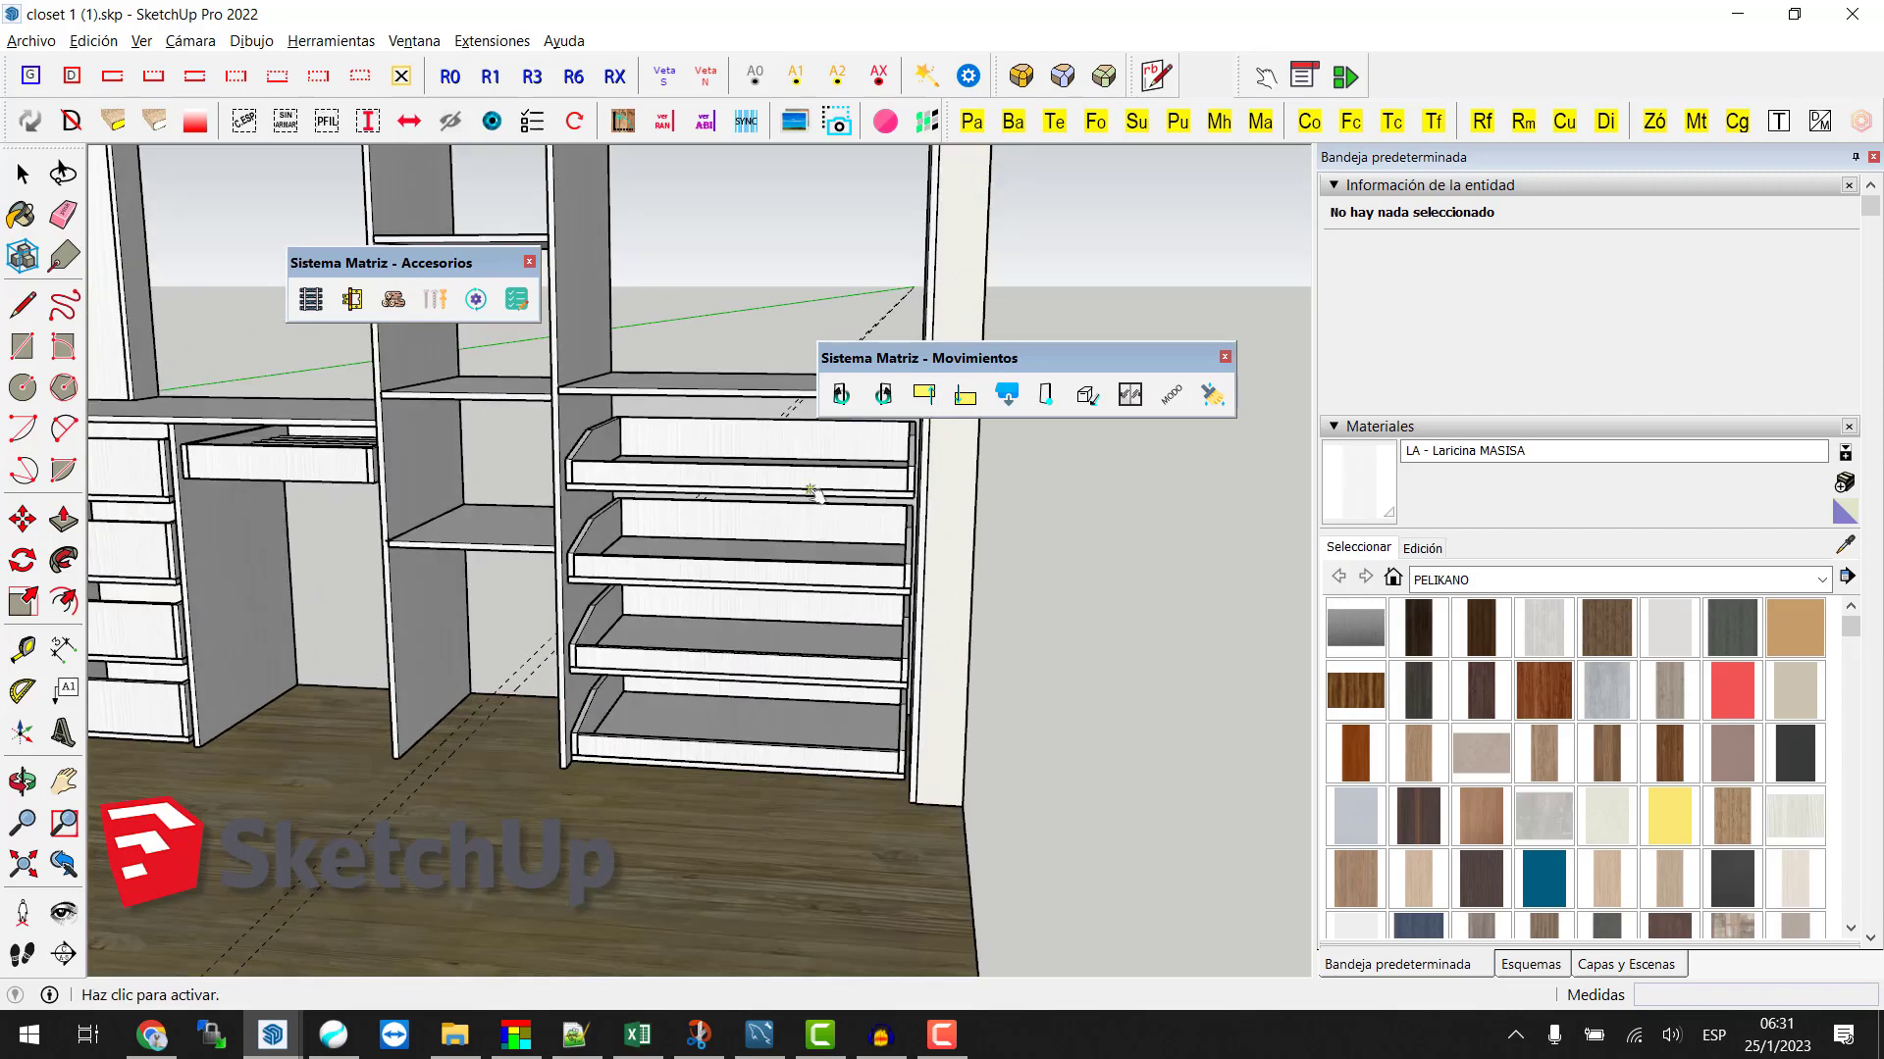
key("space")
left_click(643, 561)
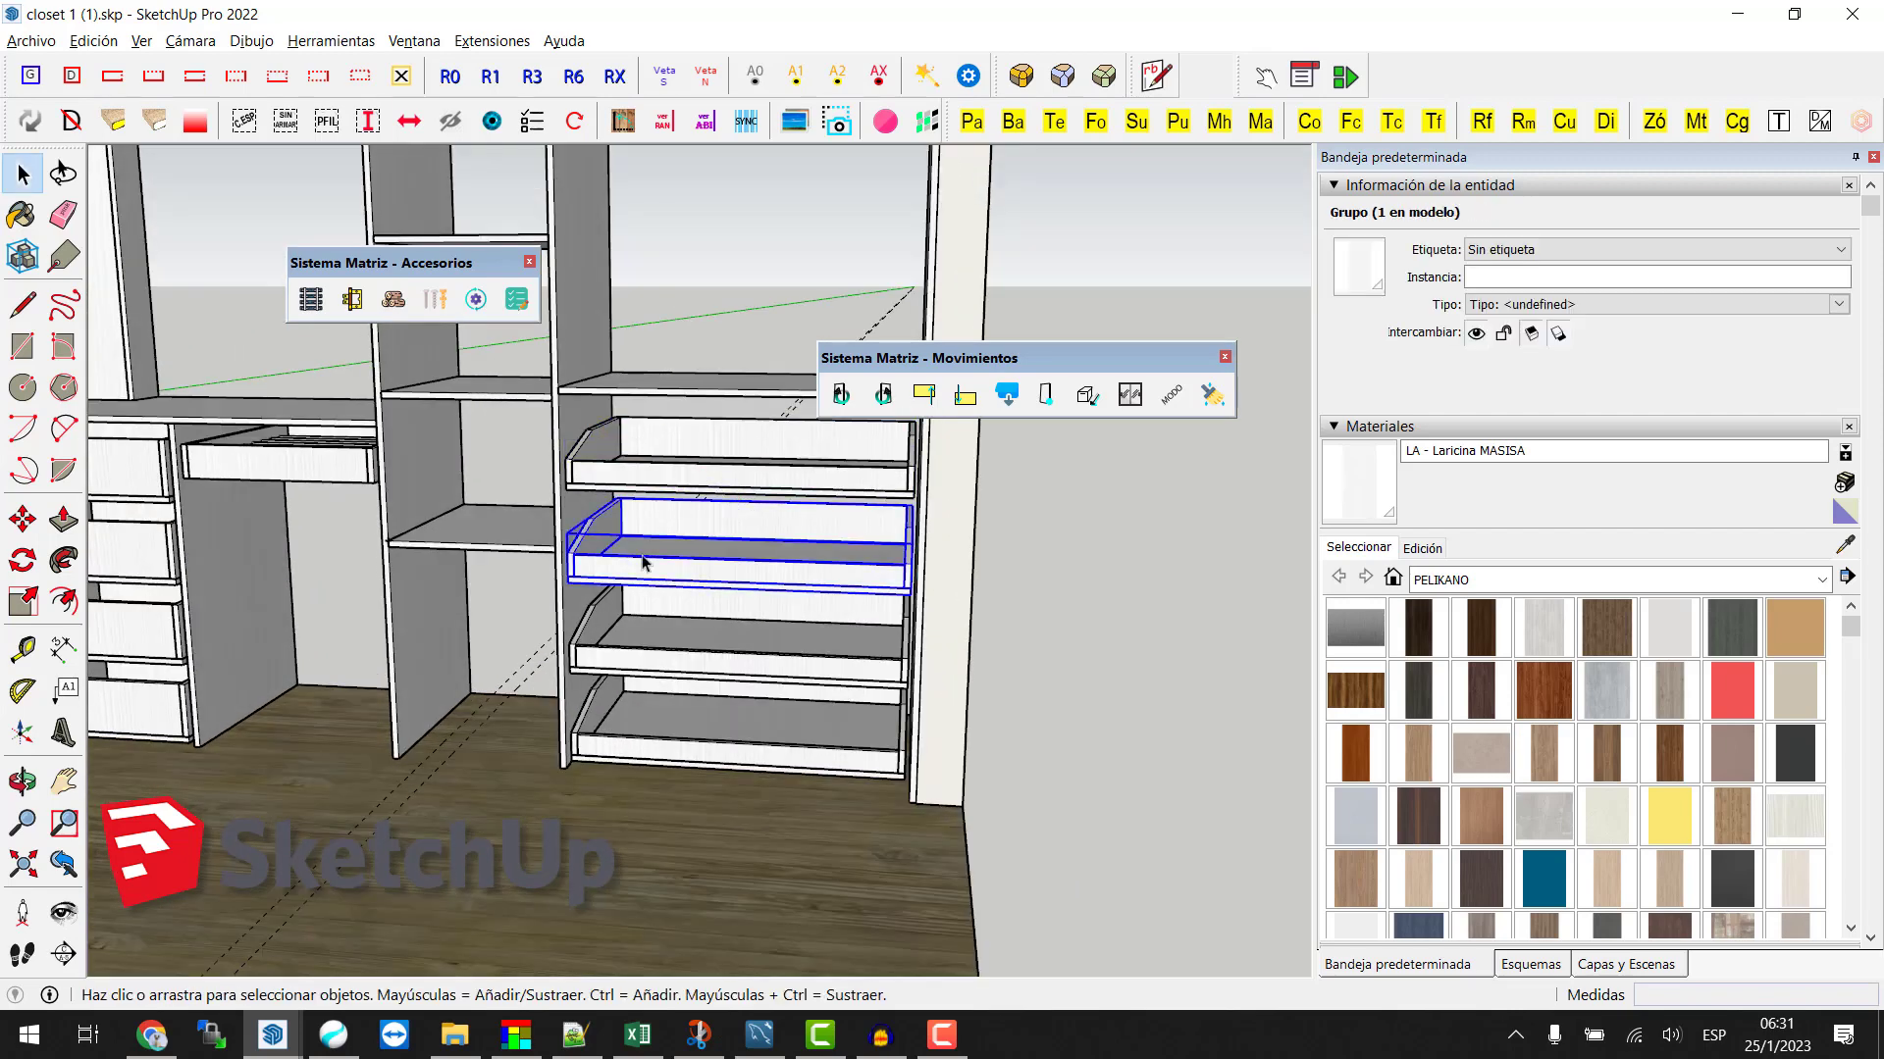
double_click(595, 569)
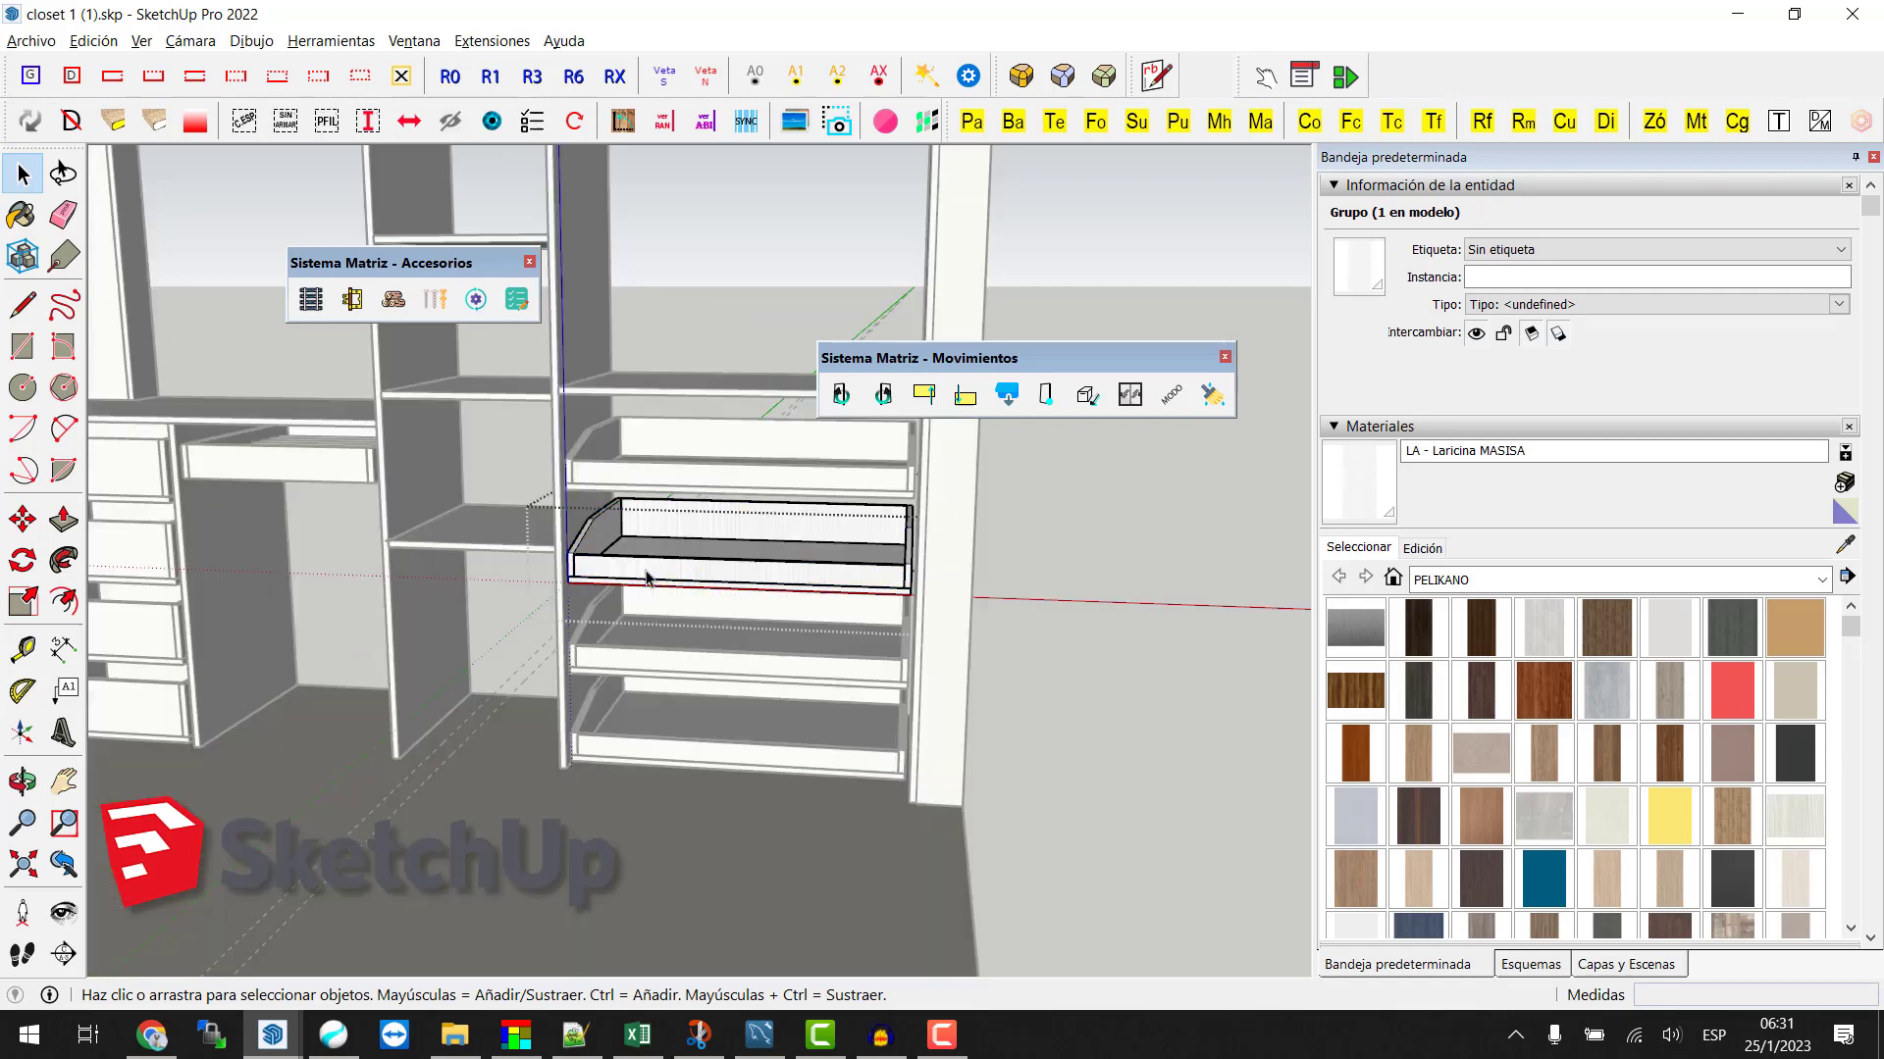
left_click(916, 545)
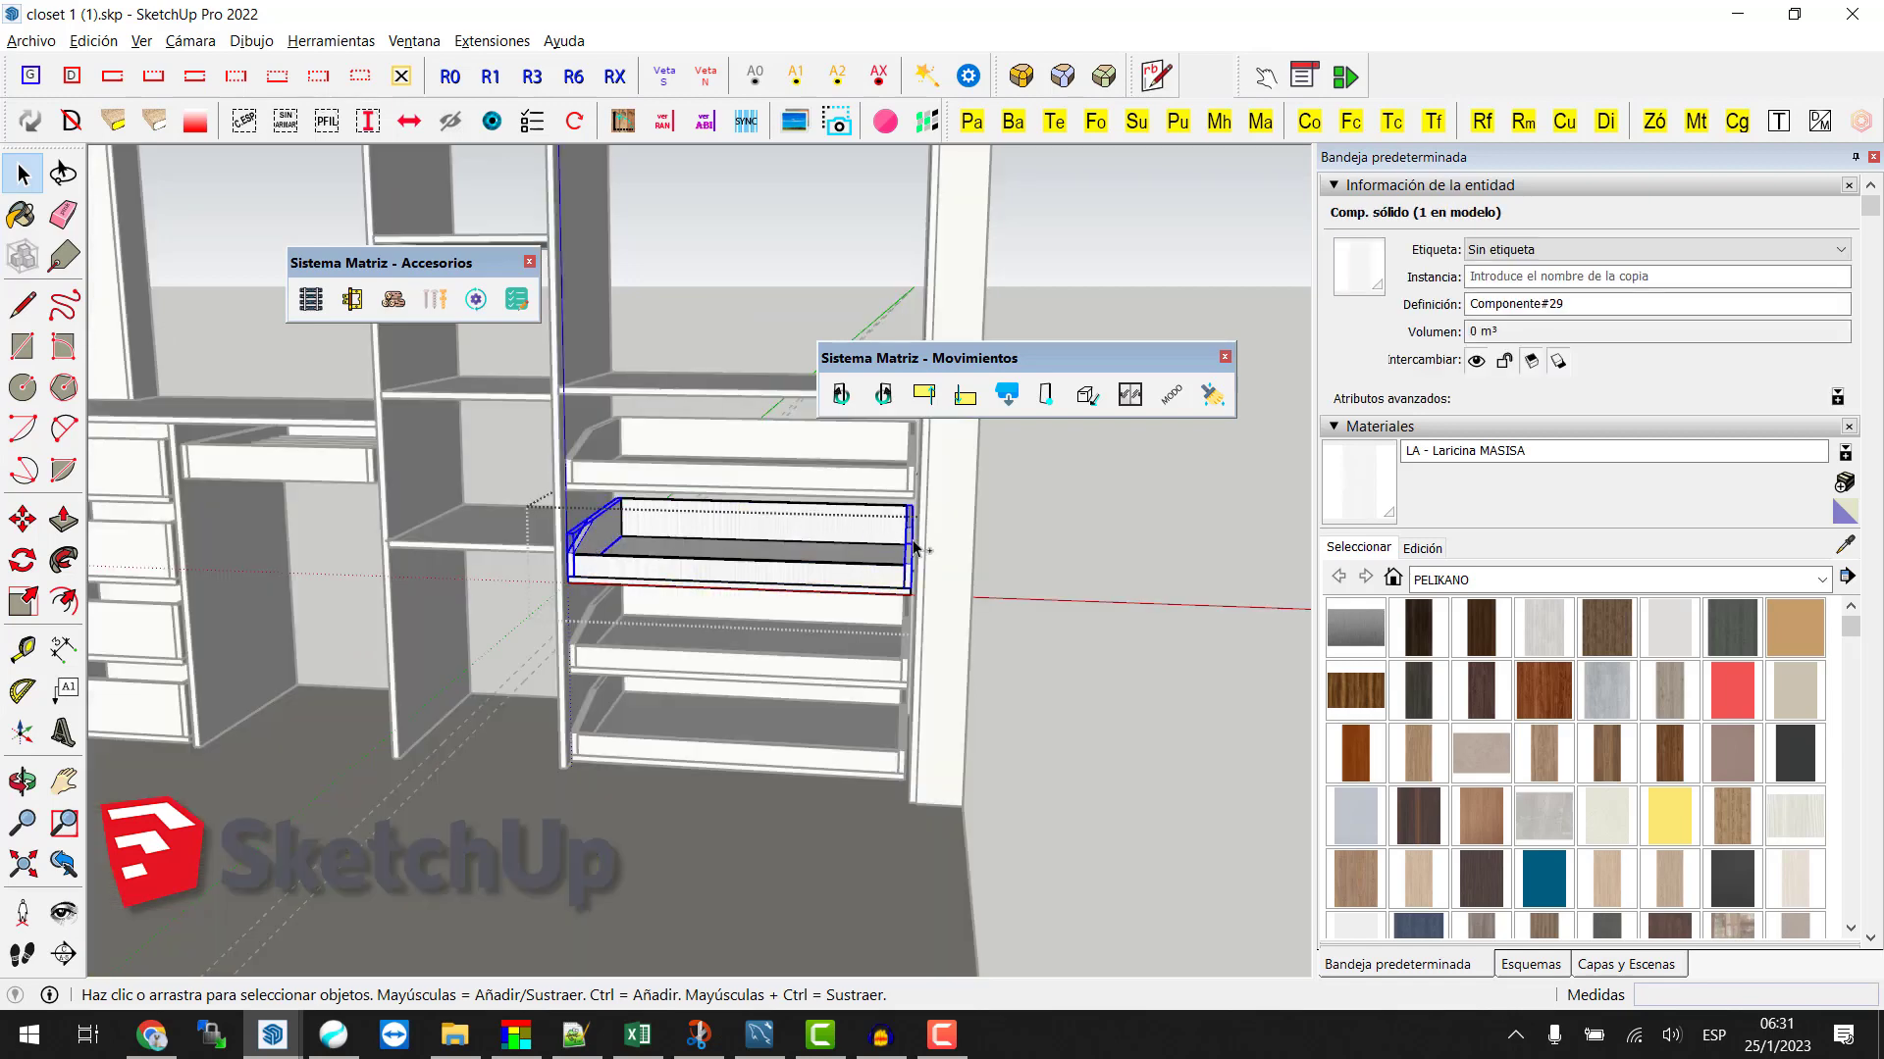
middle_click_drag(917, 547, 966, 465)
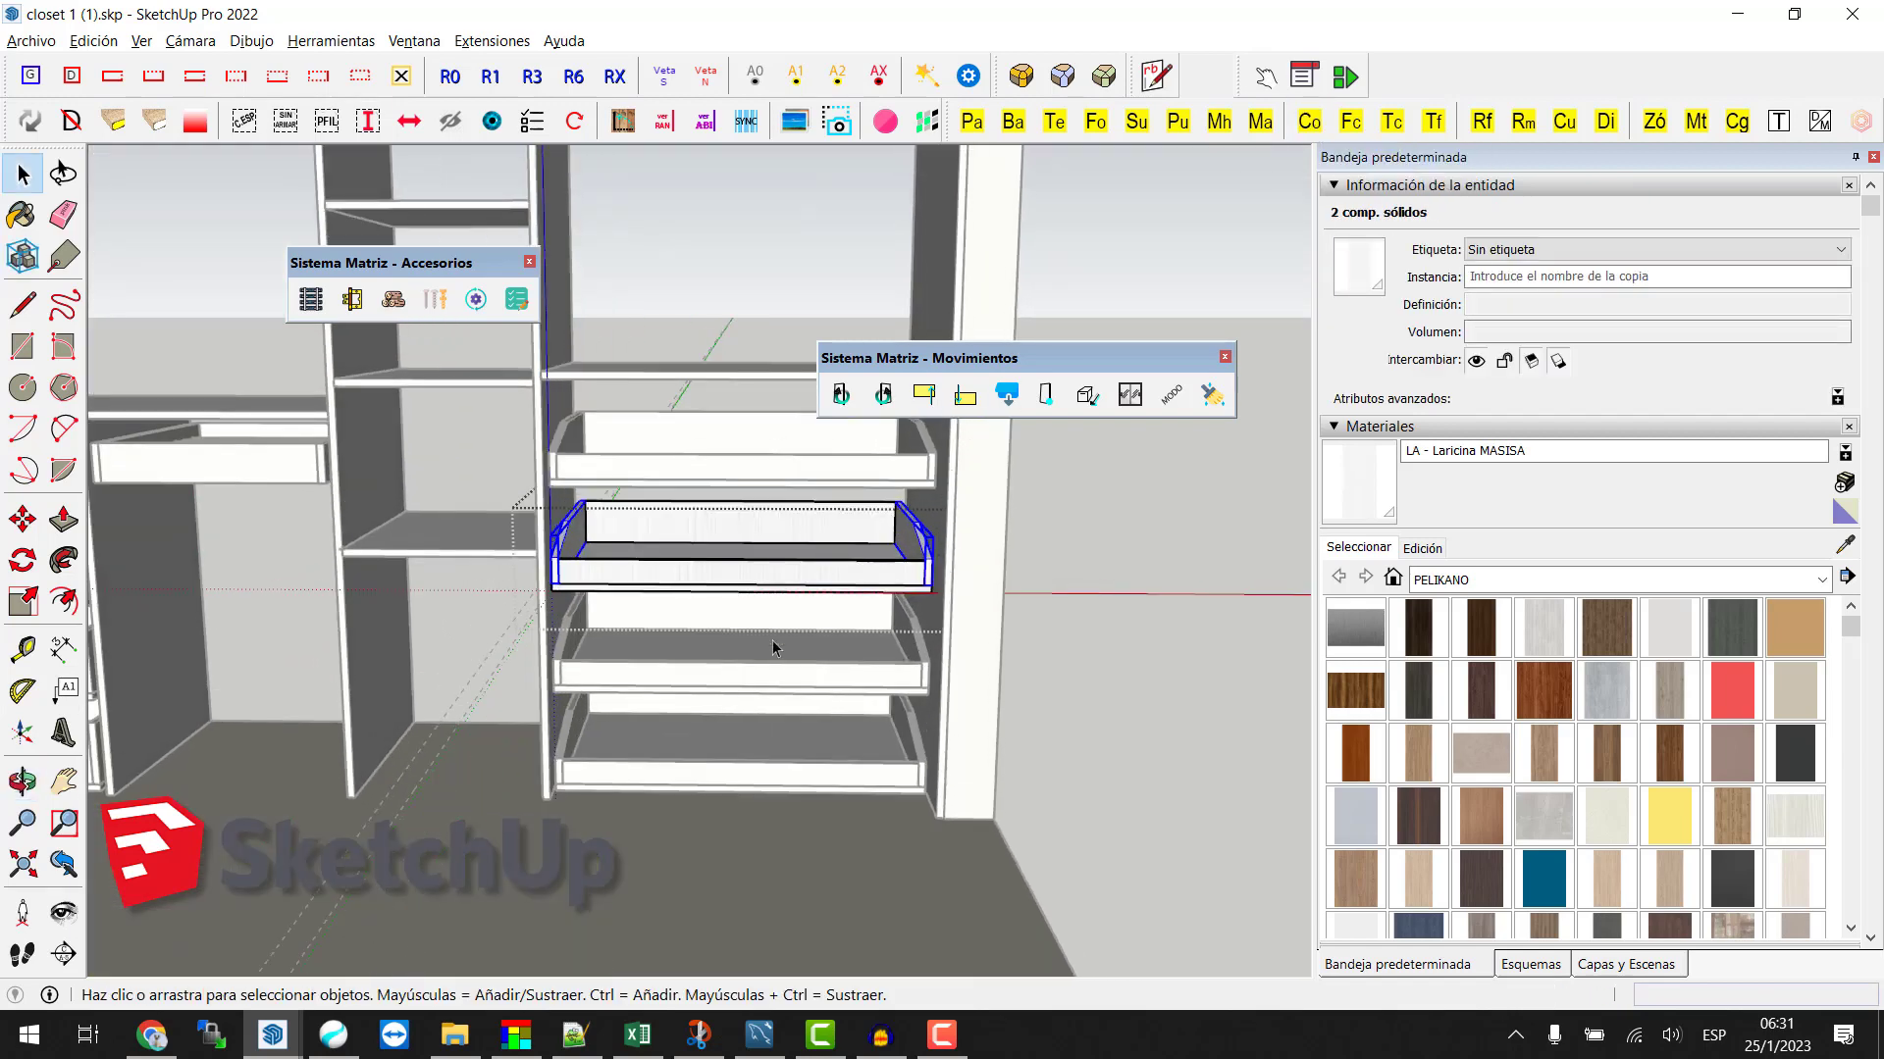
left_click(686, 658)
Step: Label the next and bottom drawers' side panels LA15 DDDD R0 S A0 C/C
left_click(567, 655)
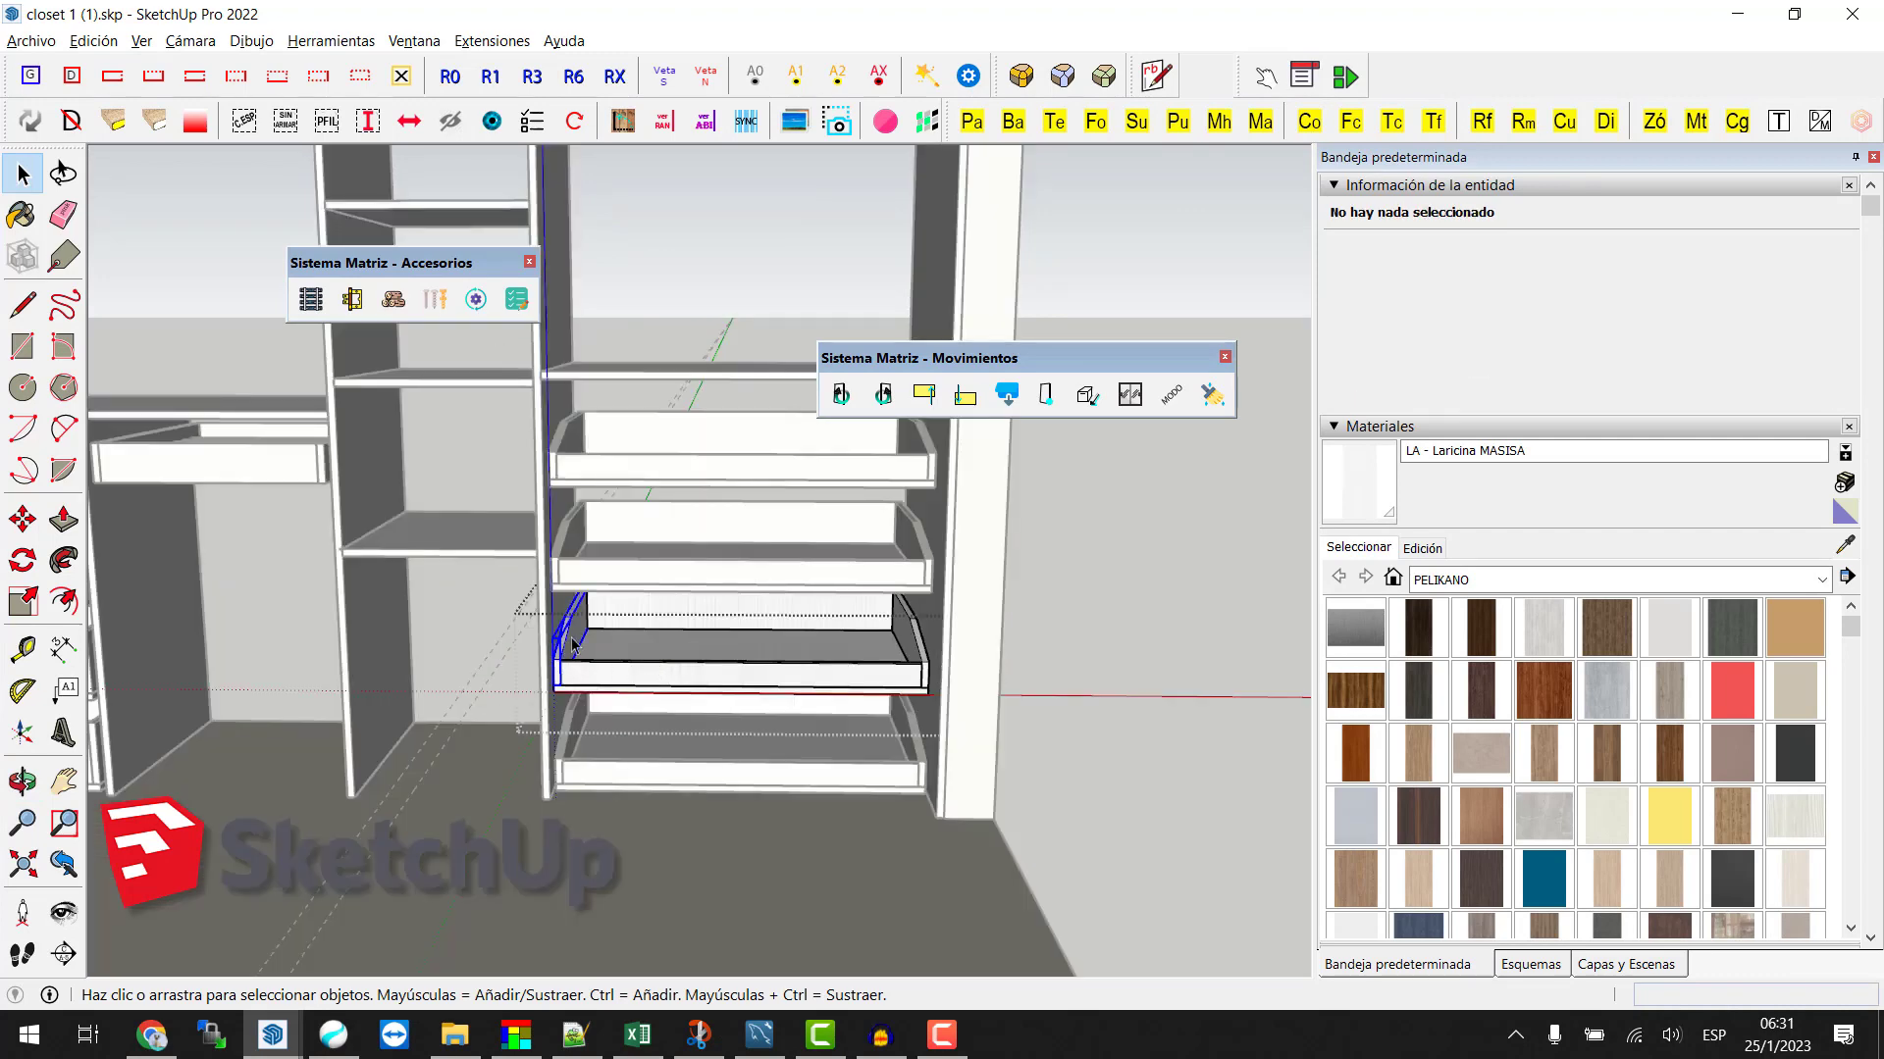
left_click(913, 631, "shift")
middle_click_drag(914, 631, 613, 603)
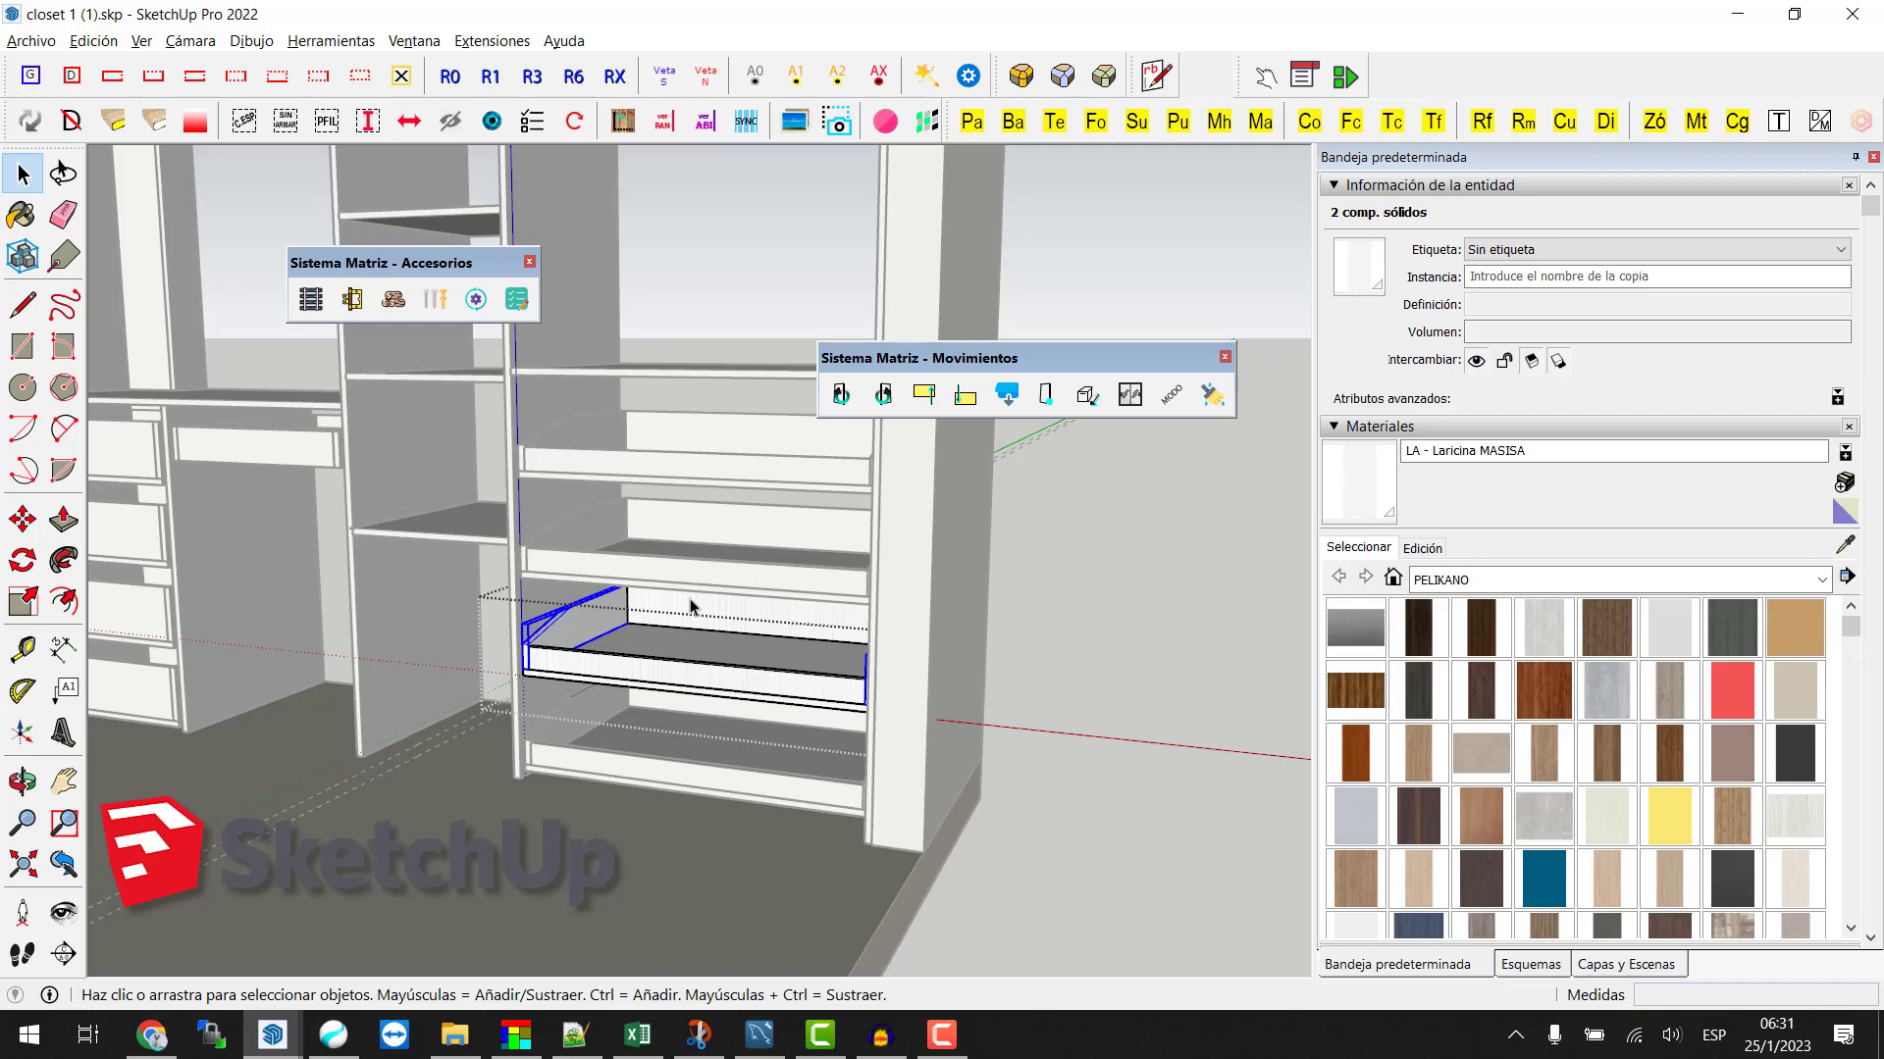
left_click(1311, 122)
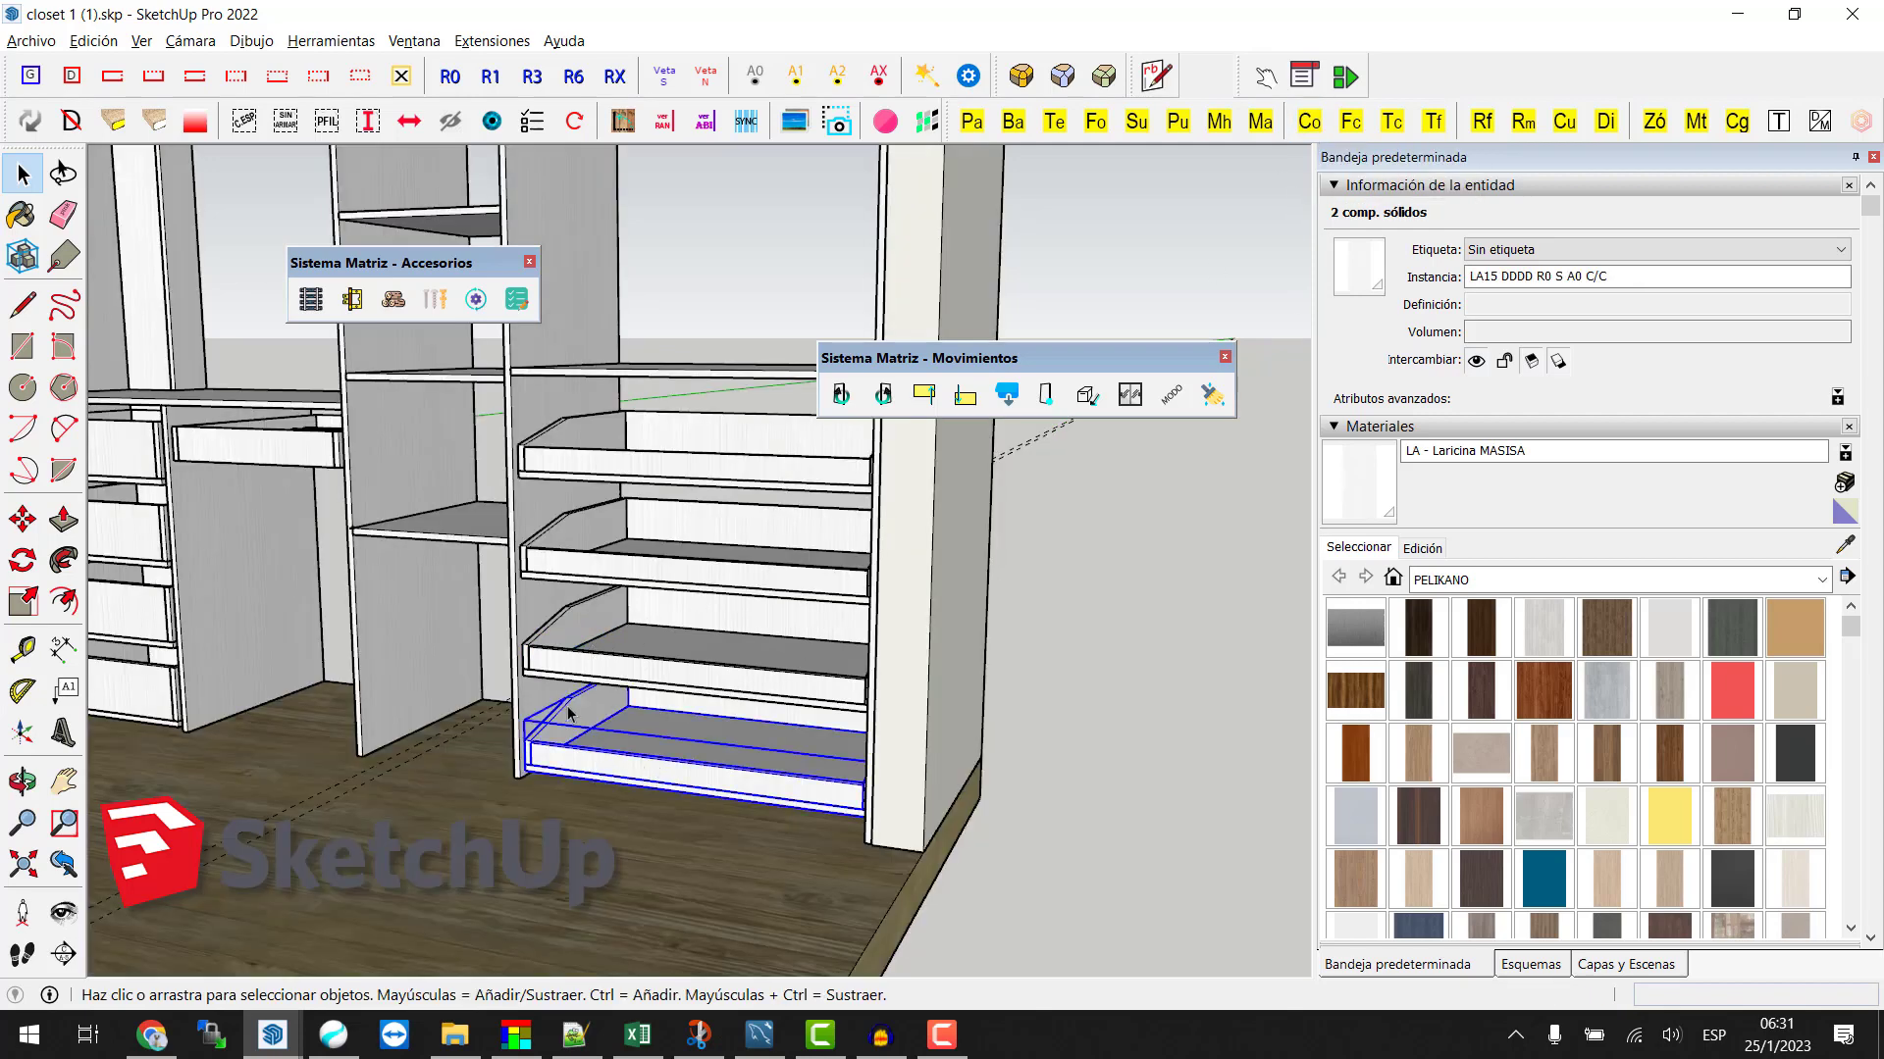
left_click(569, 714)
mouse_move(569, 714)
middle_mouse_down()
mouse_move(651, 769)
mouse_move(923, 708)
middle_mouse_up()
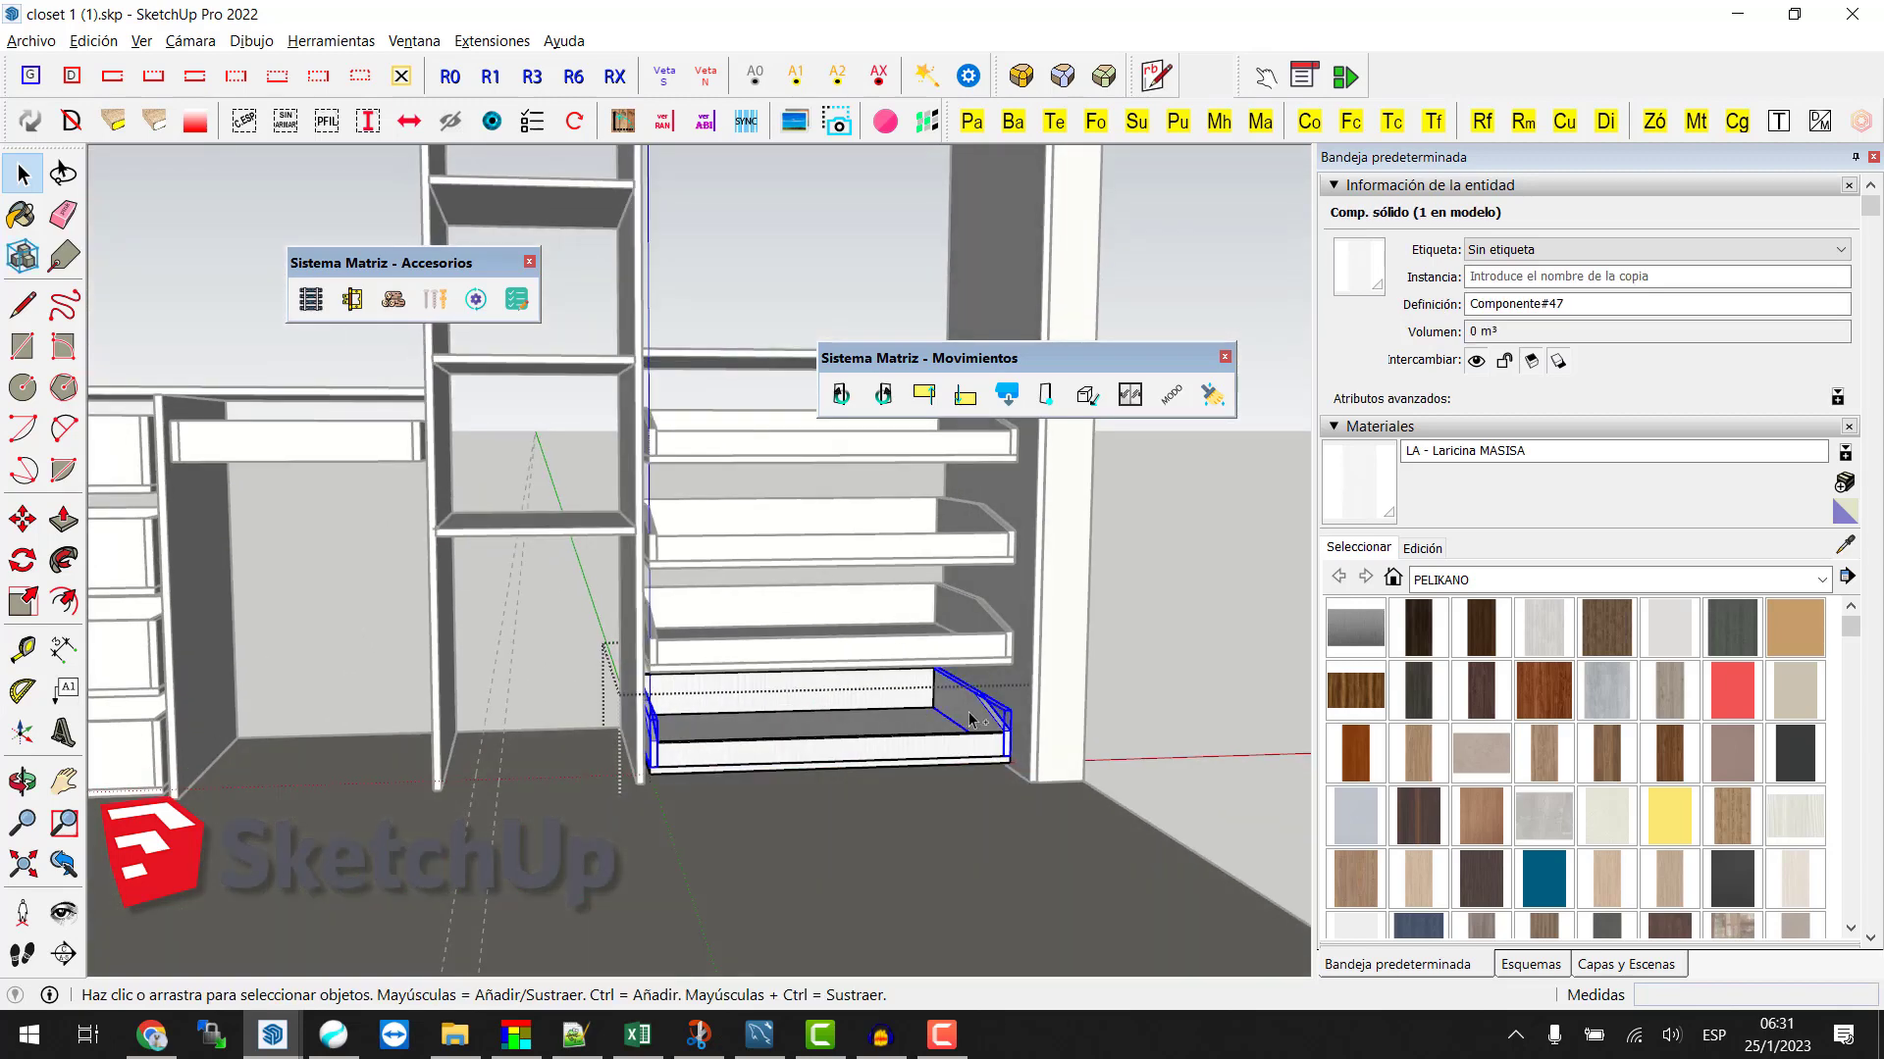
left_click(1310, 122)
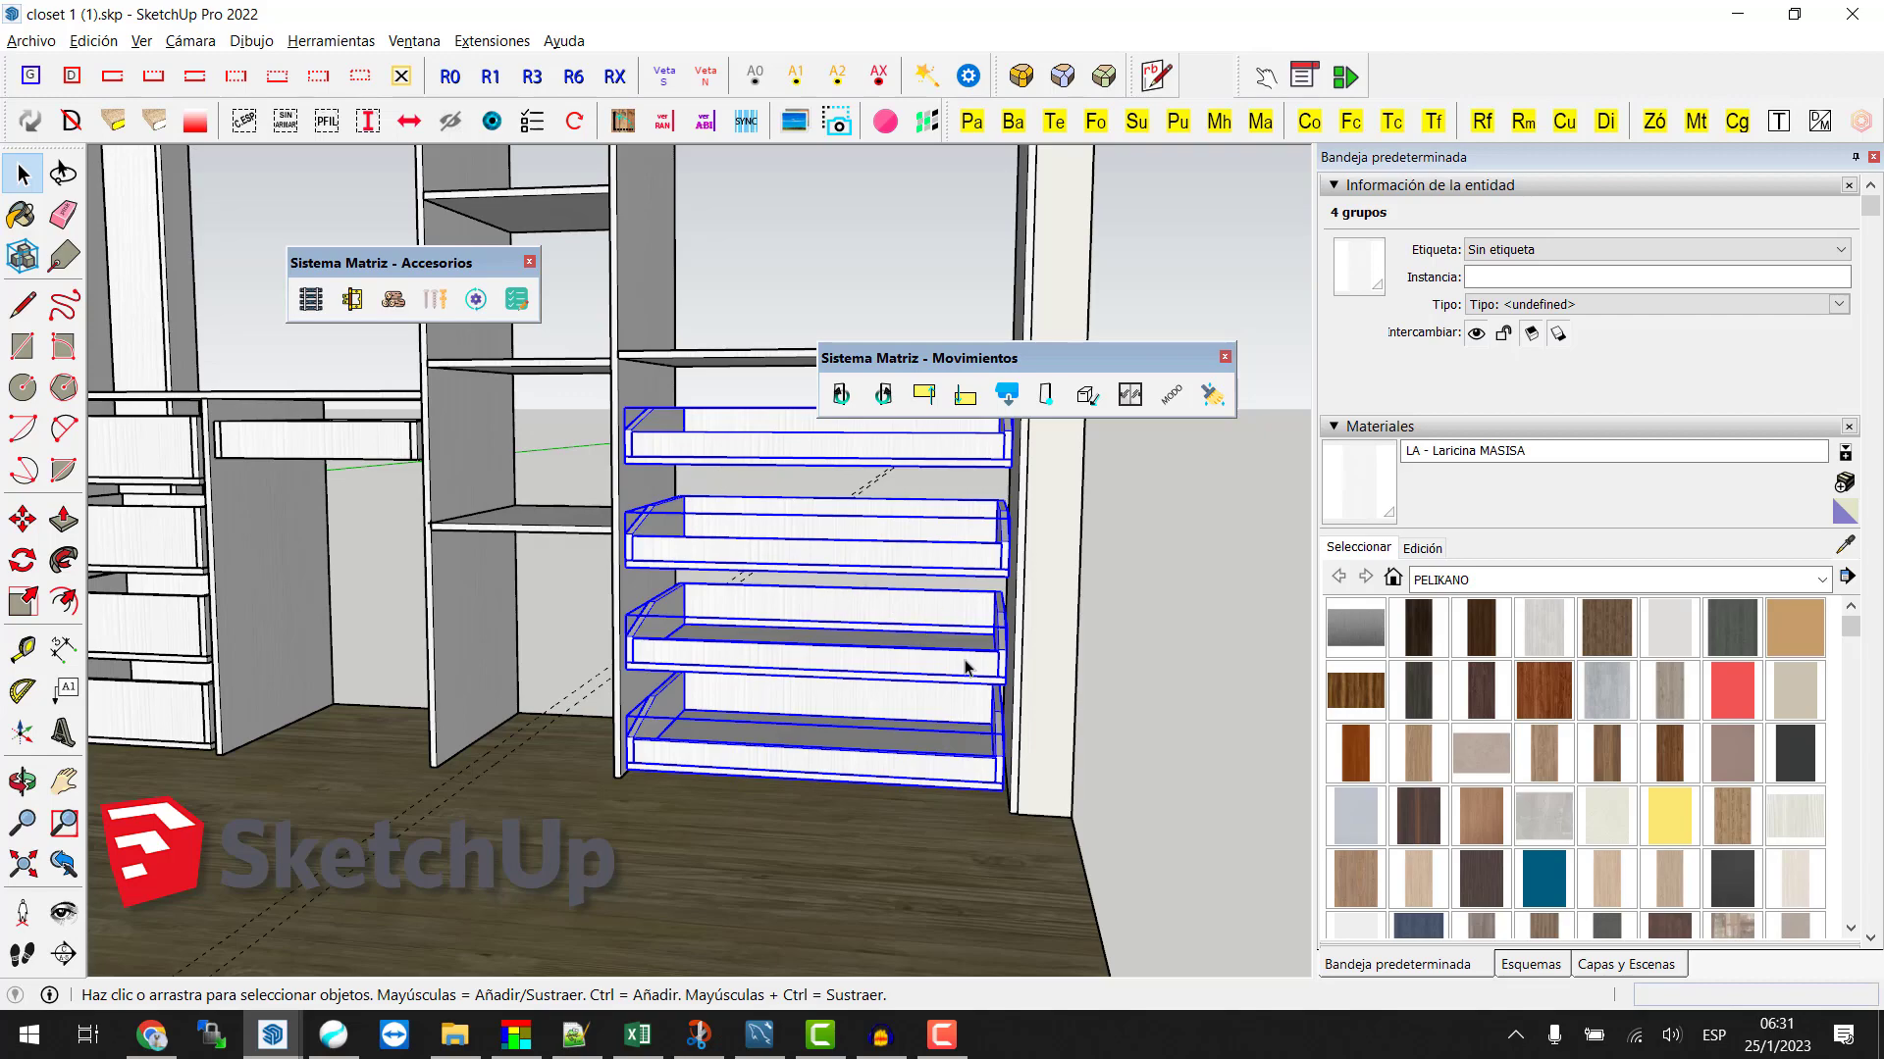
Step: Combine the four selected right-hand drawers with Crear grupo and select the new group
right_click(702, 426)
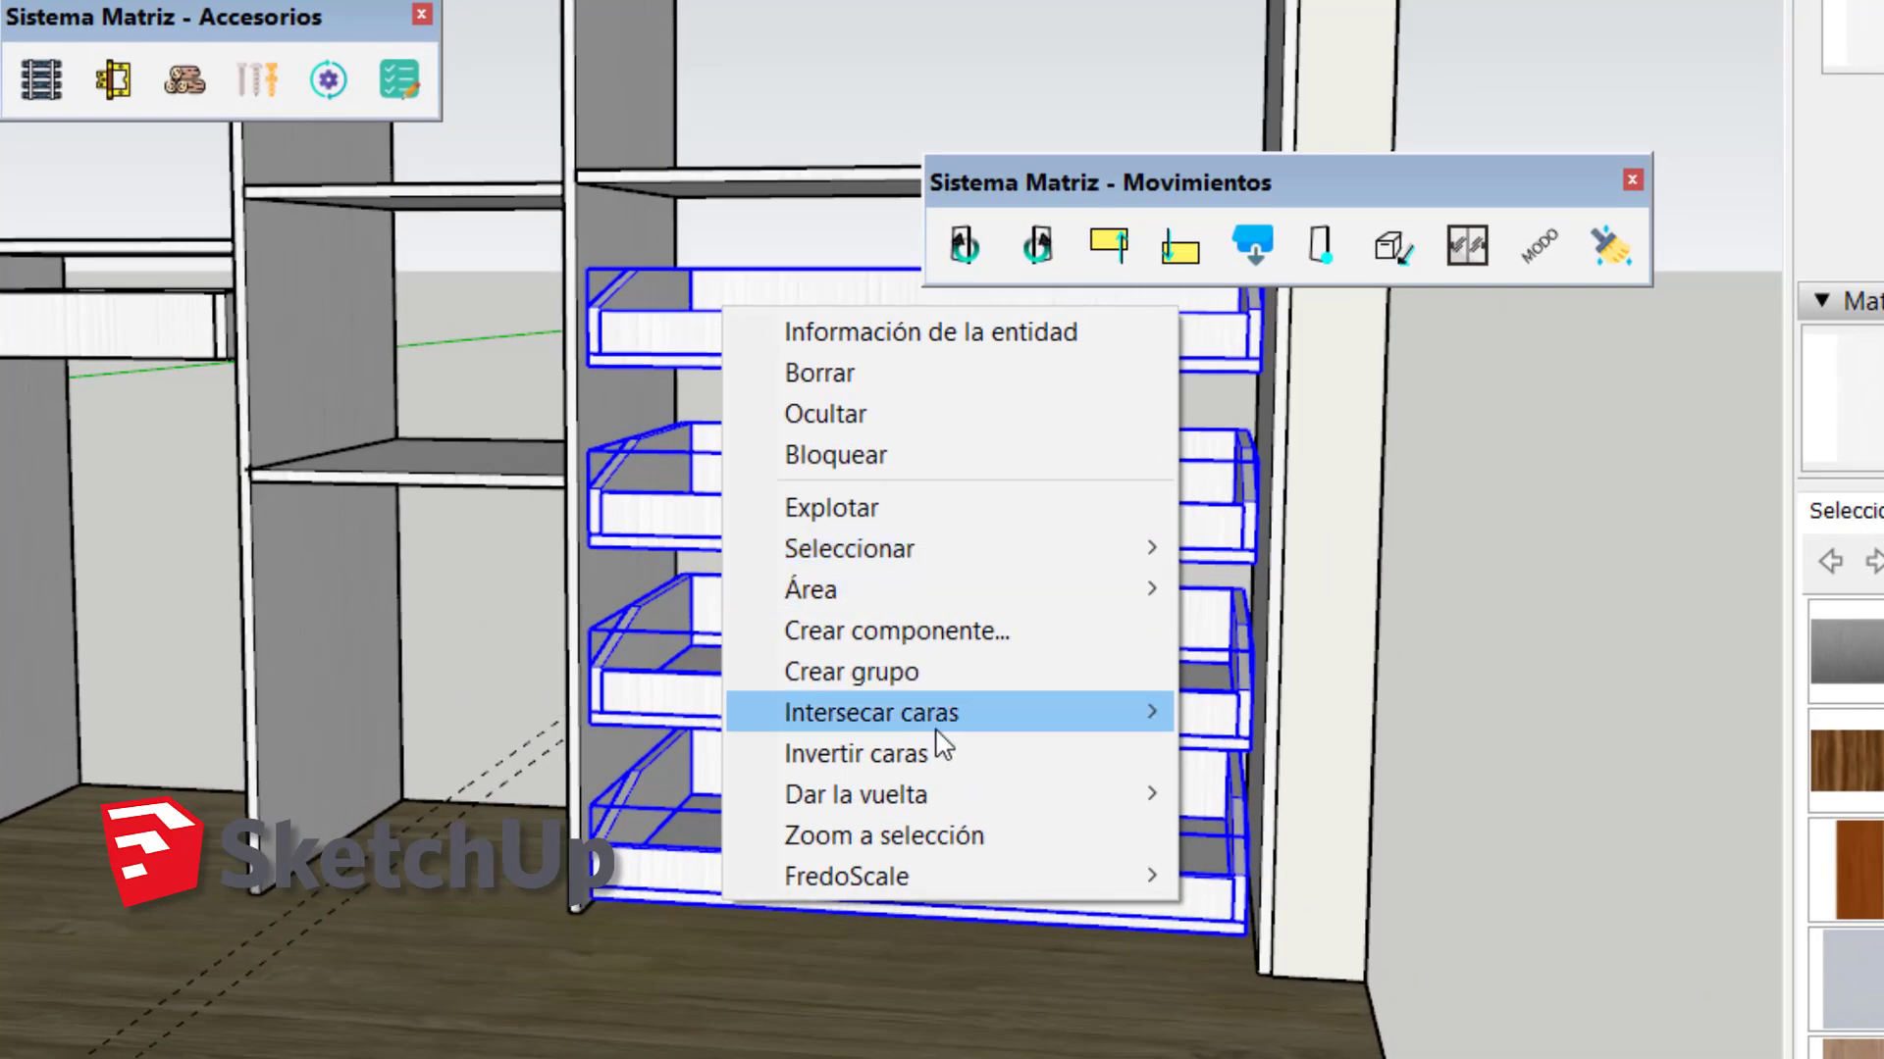
left_click(876, 675)
left_click(1528, 810)
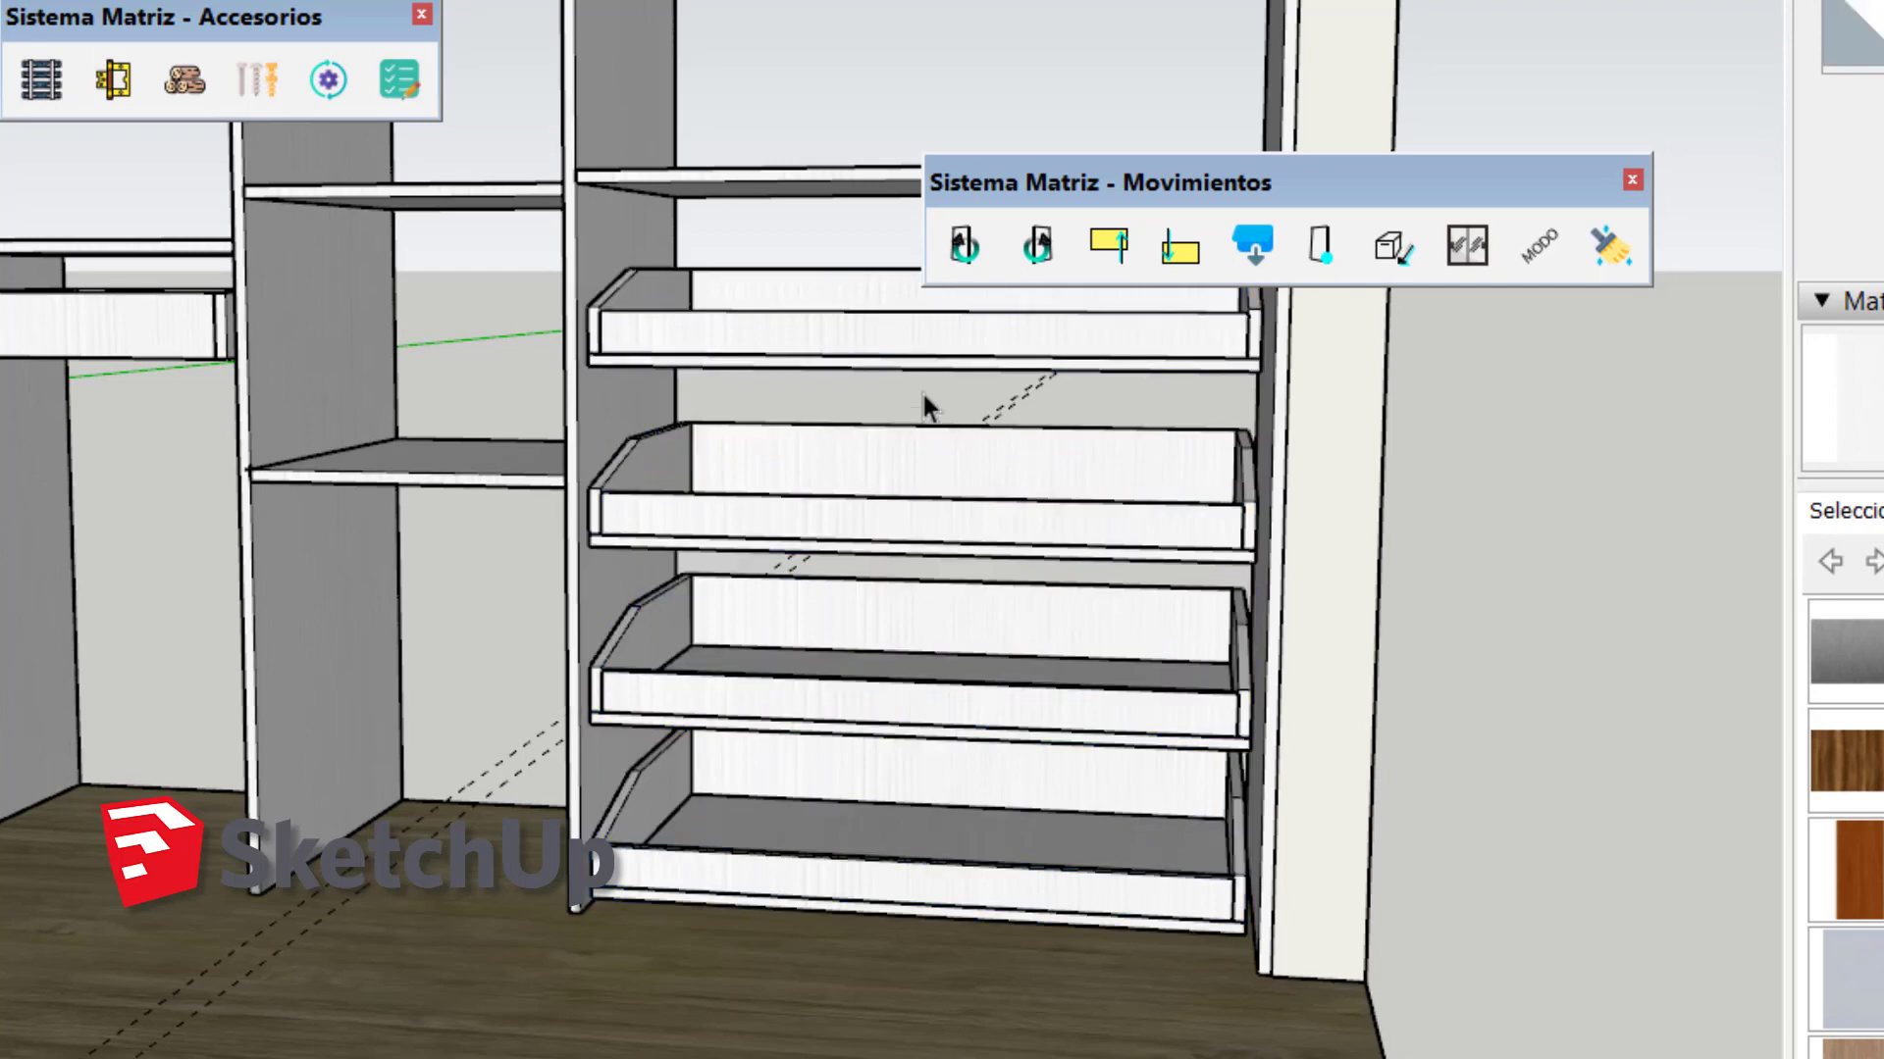
left_click(824, 373)
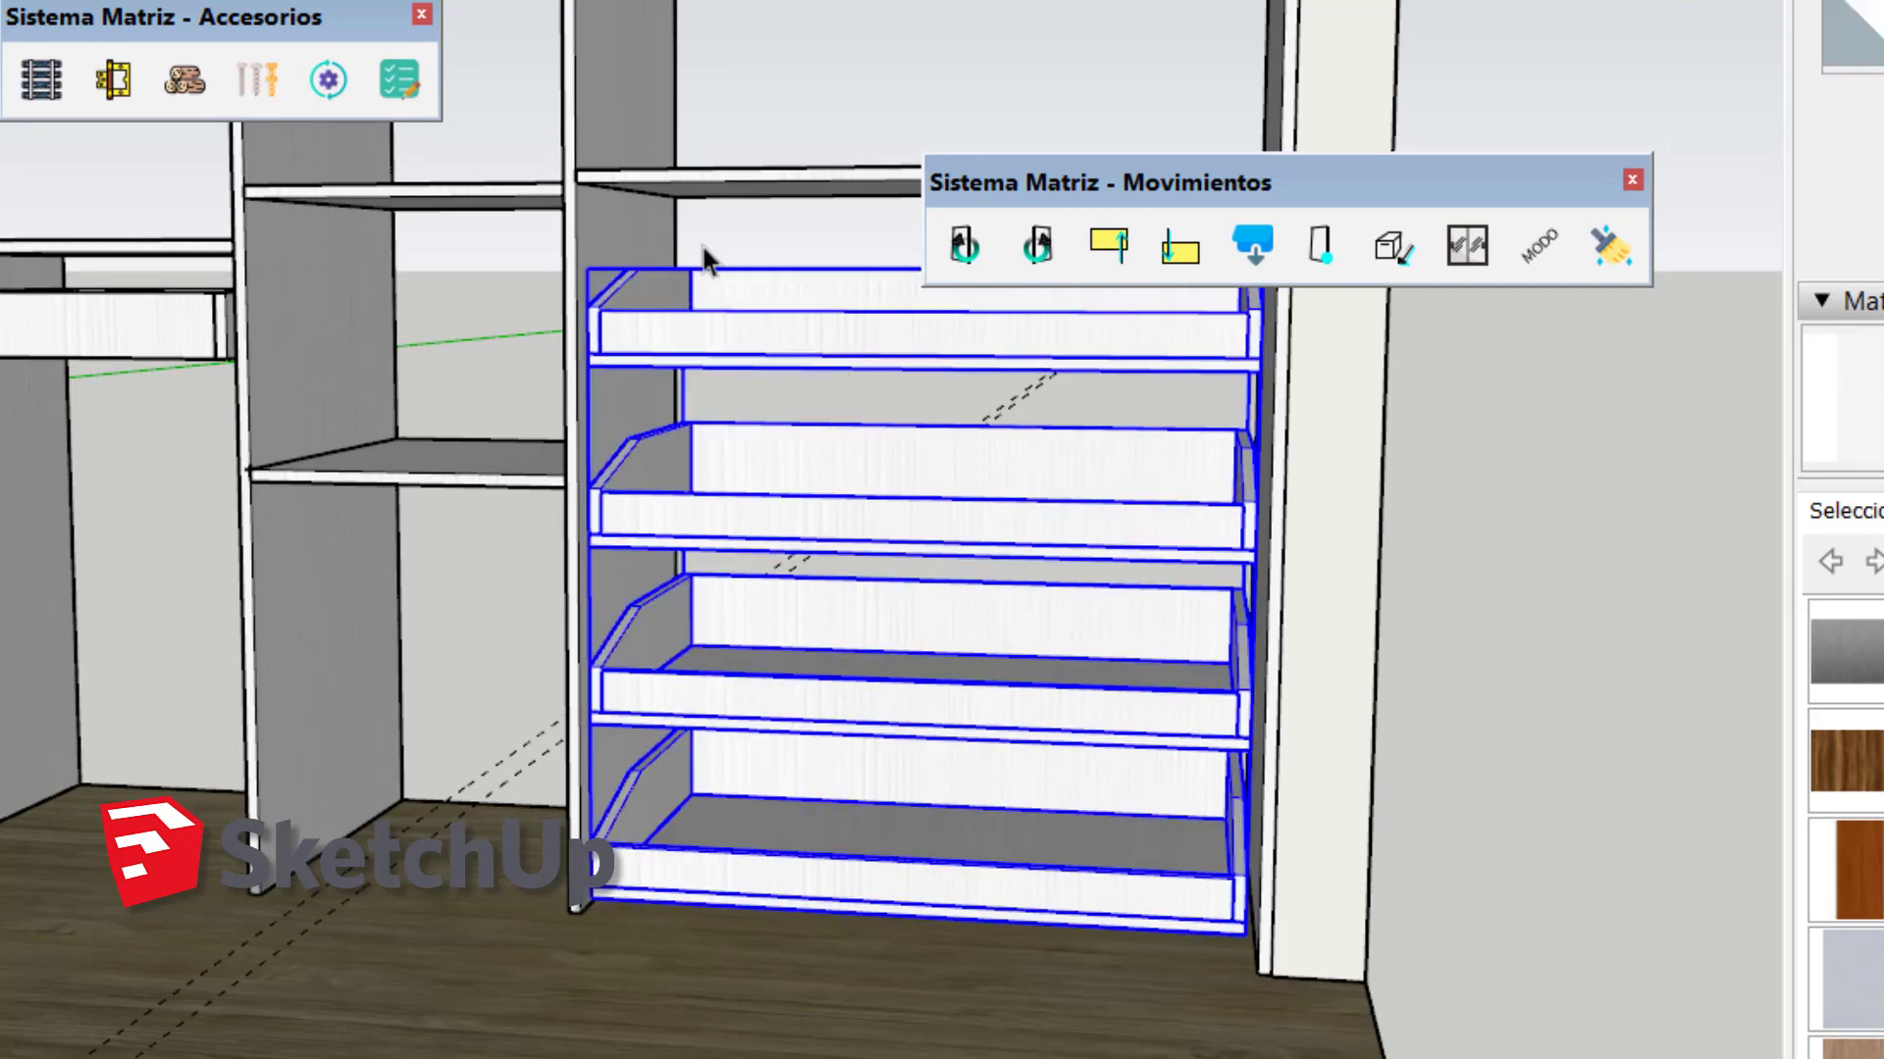
Step: Orbit and zoom around the closet to check the grouped drawers, then deselect
middle_click_drag(702, 252, 592, 690)
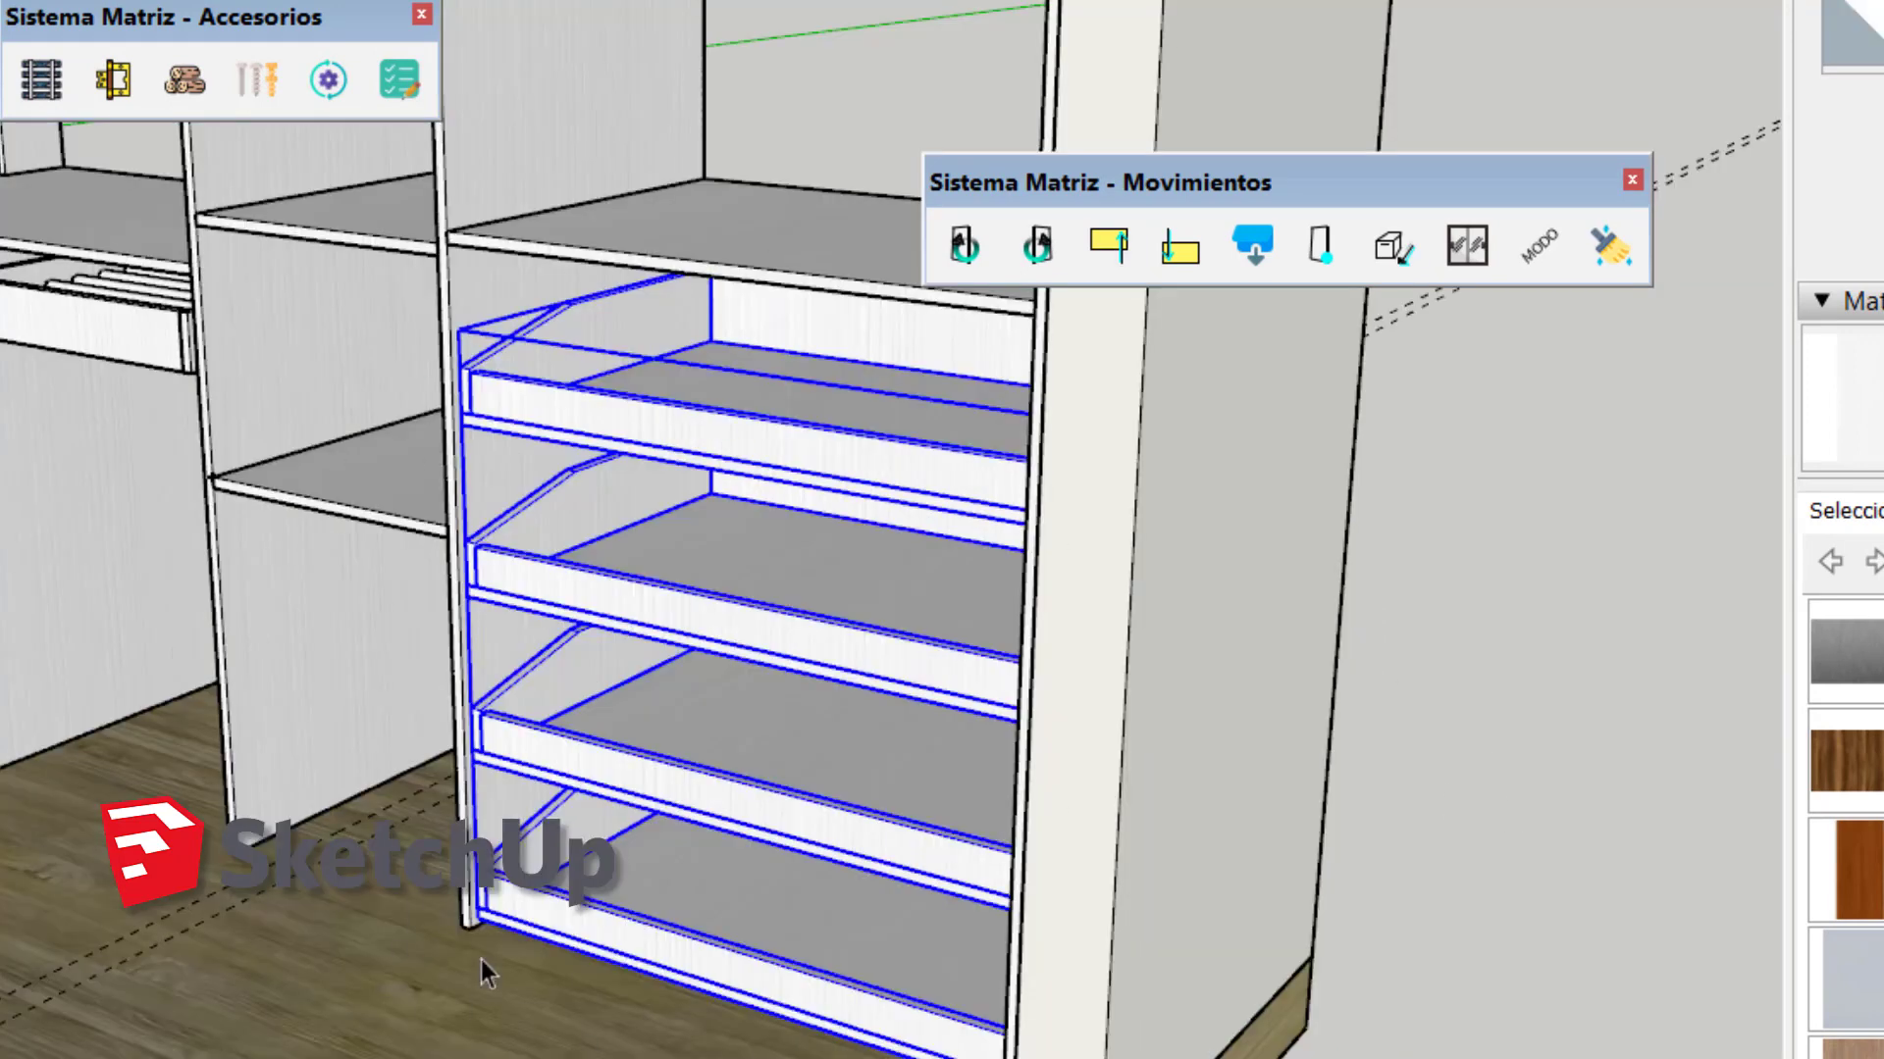
middle_click_drag(587, 577, 580, 513)
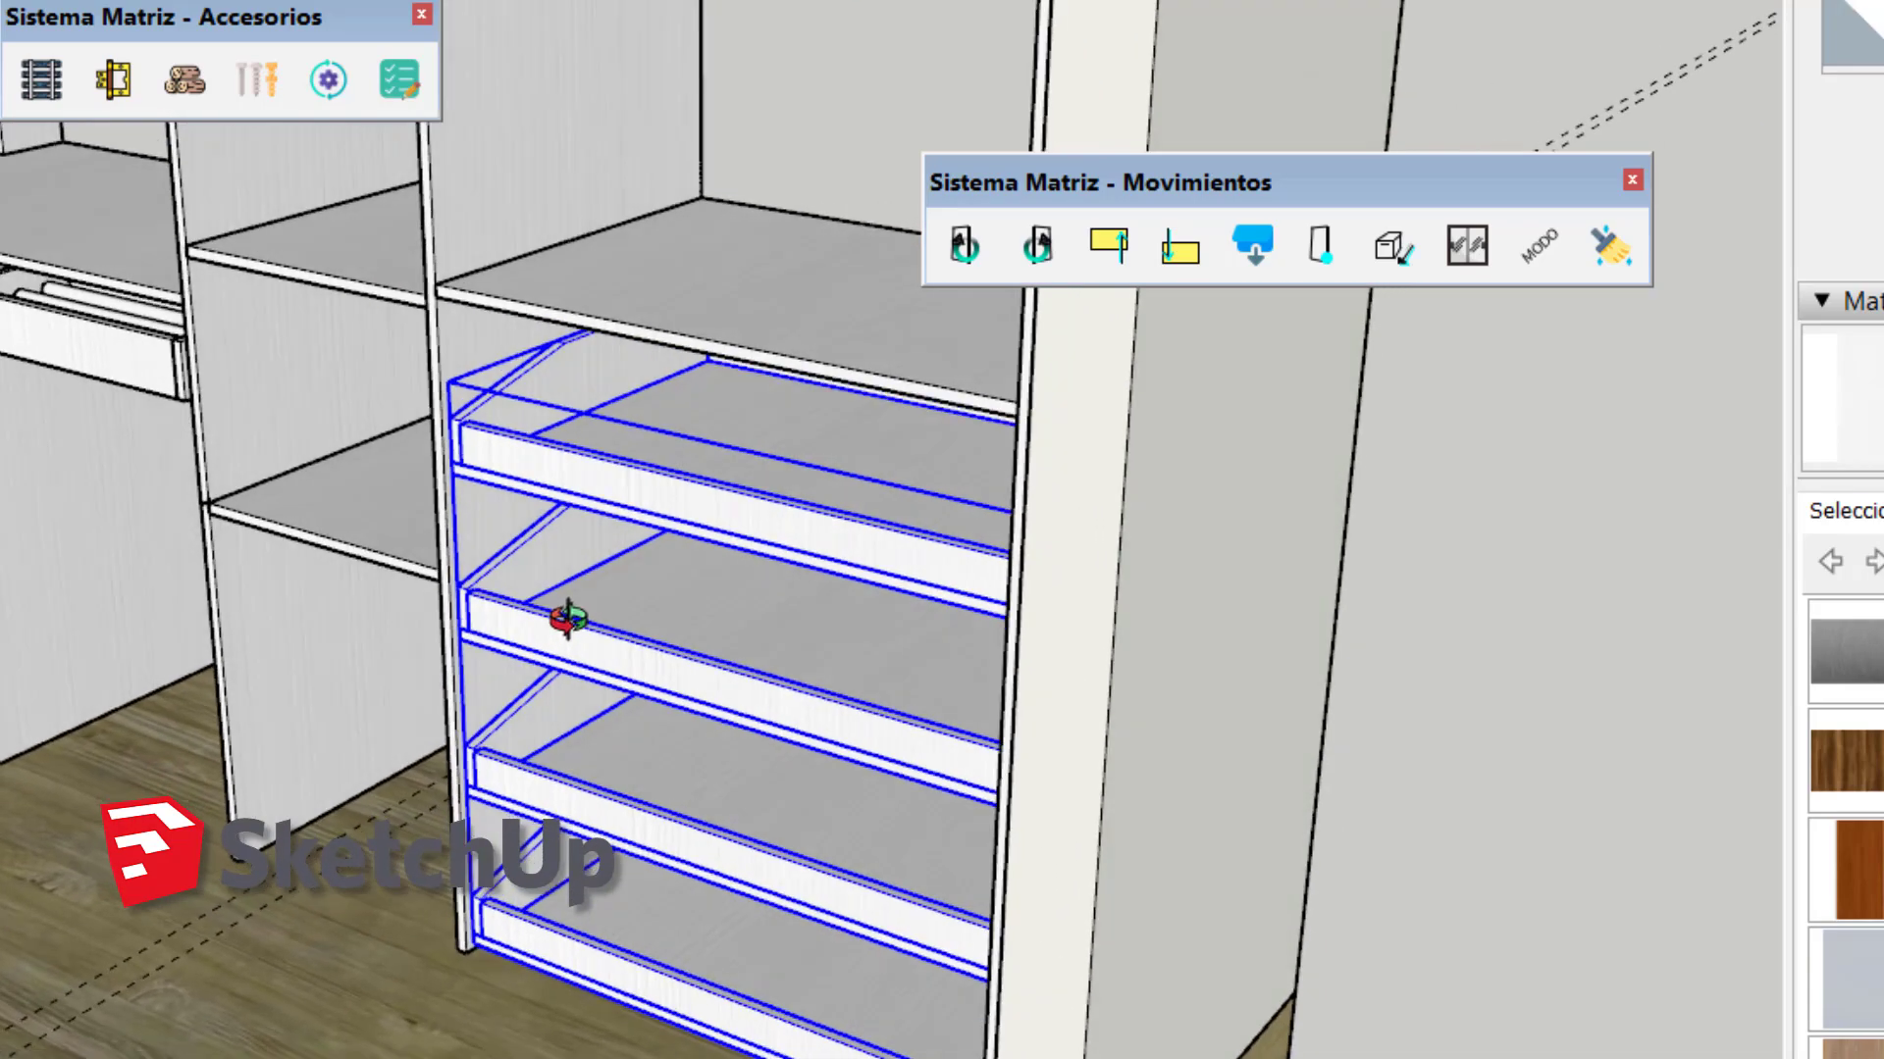
scroll(810, 446, "down", 2)
scroll(713, 515, "up", 2)
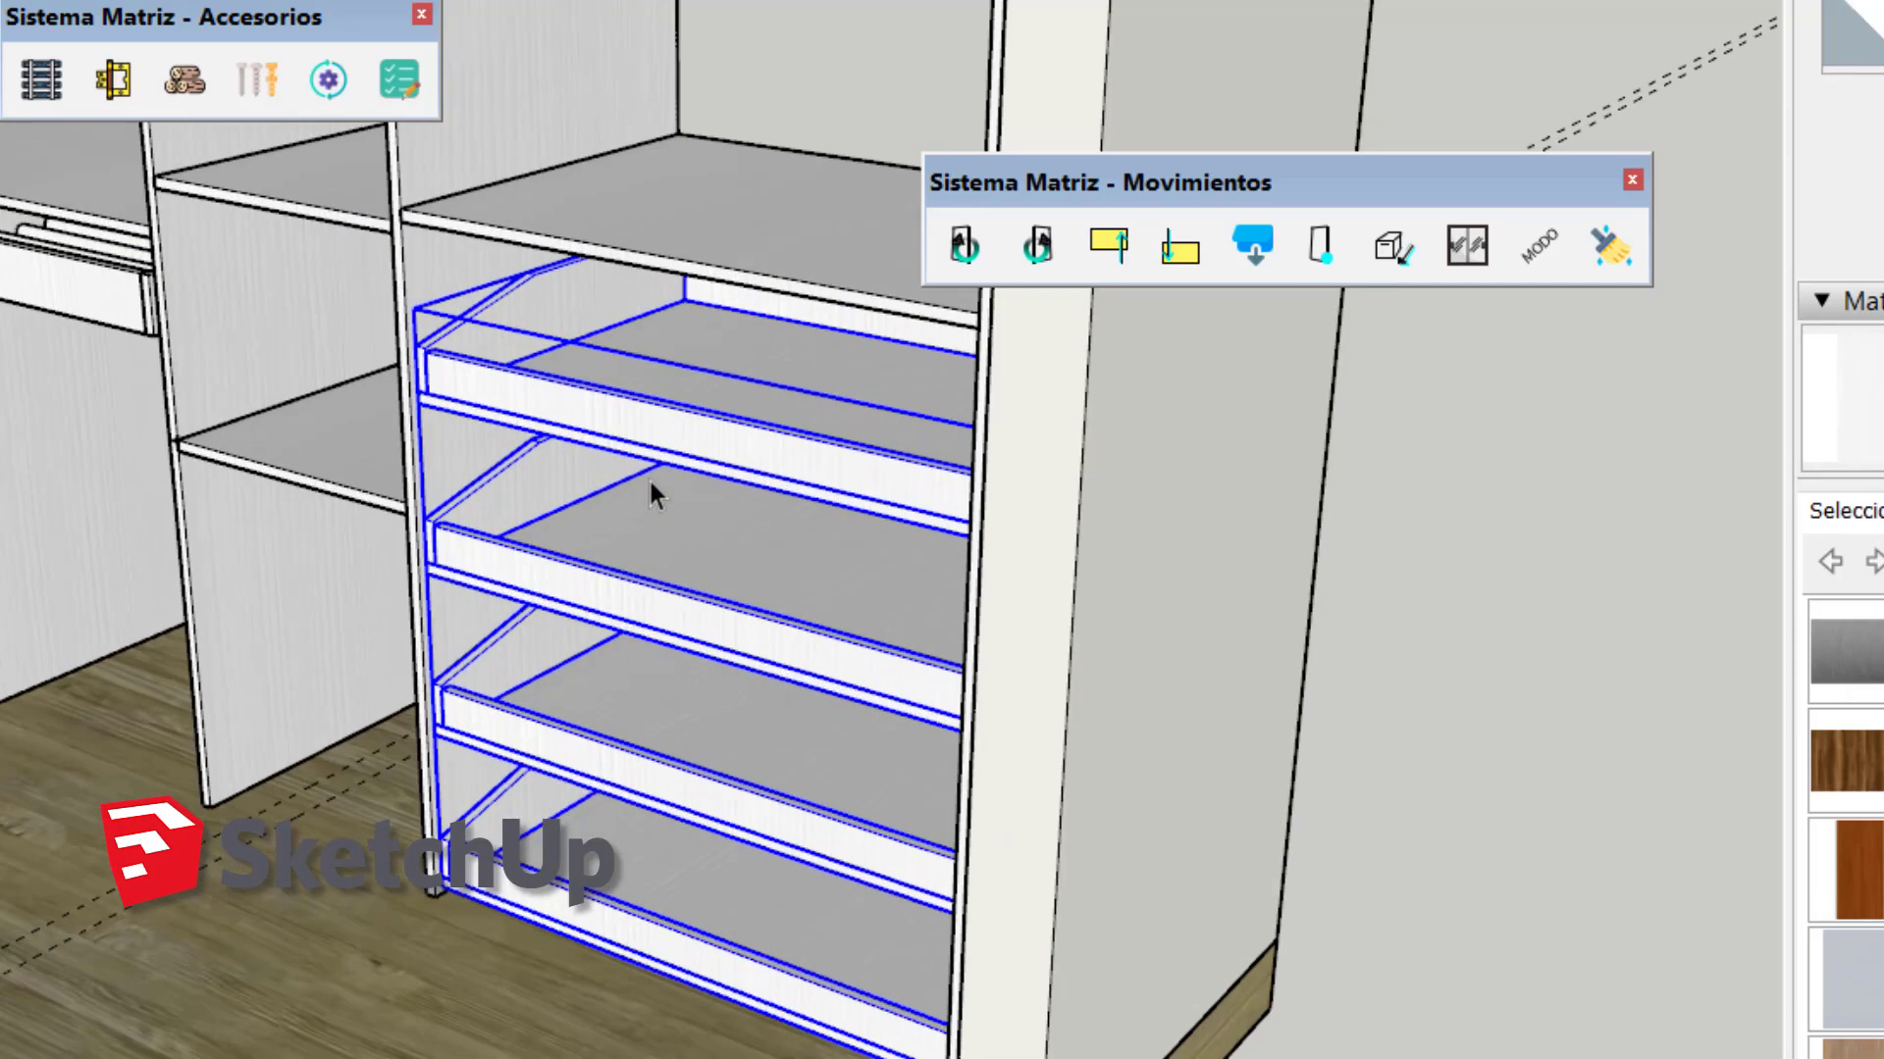
scroll(559, 432, "down", 3)
scroll(701, 603, "down", 2)
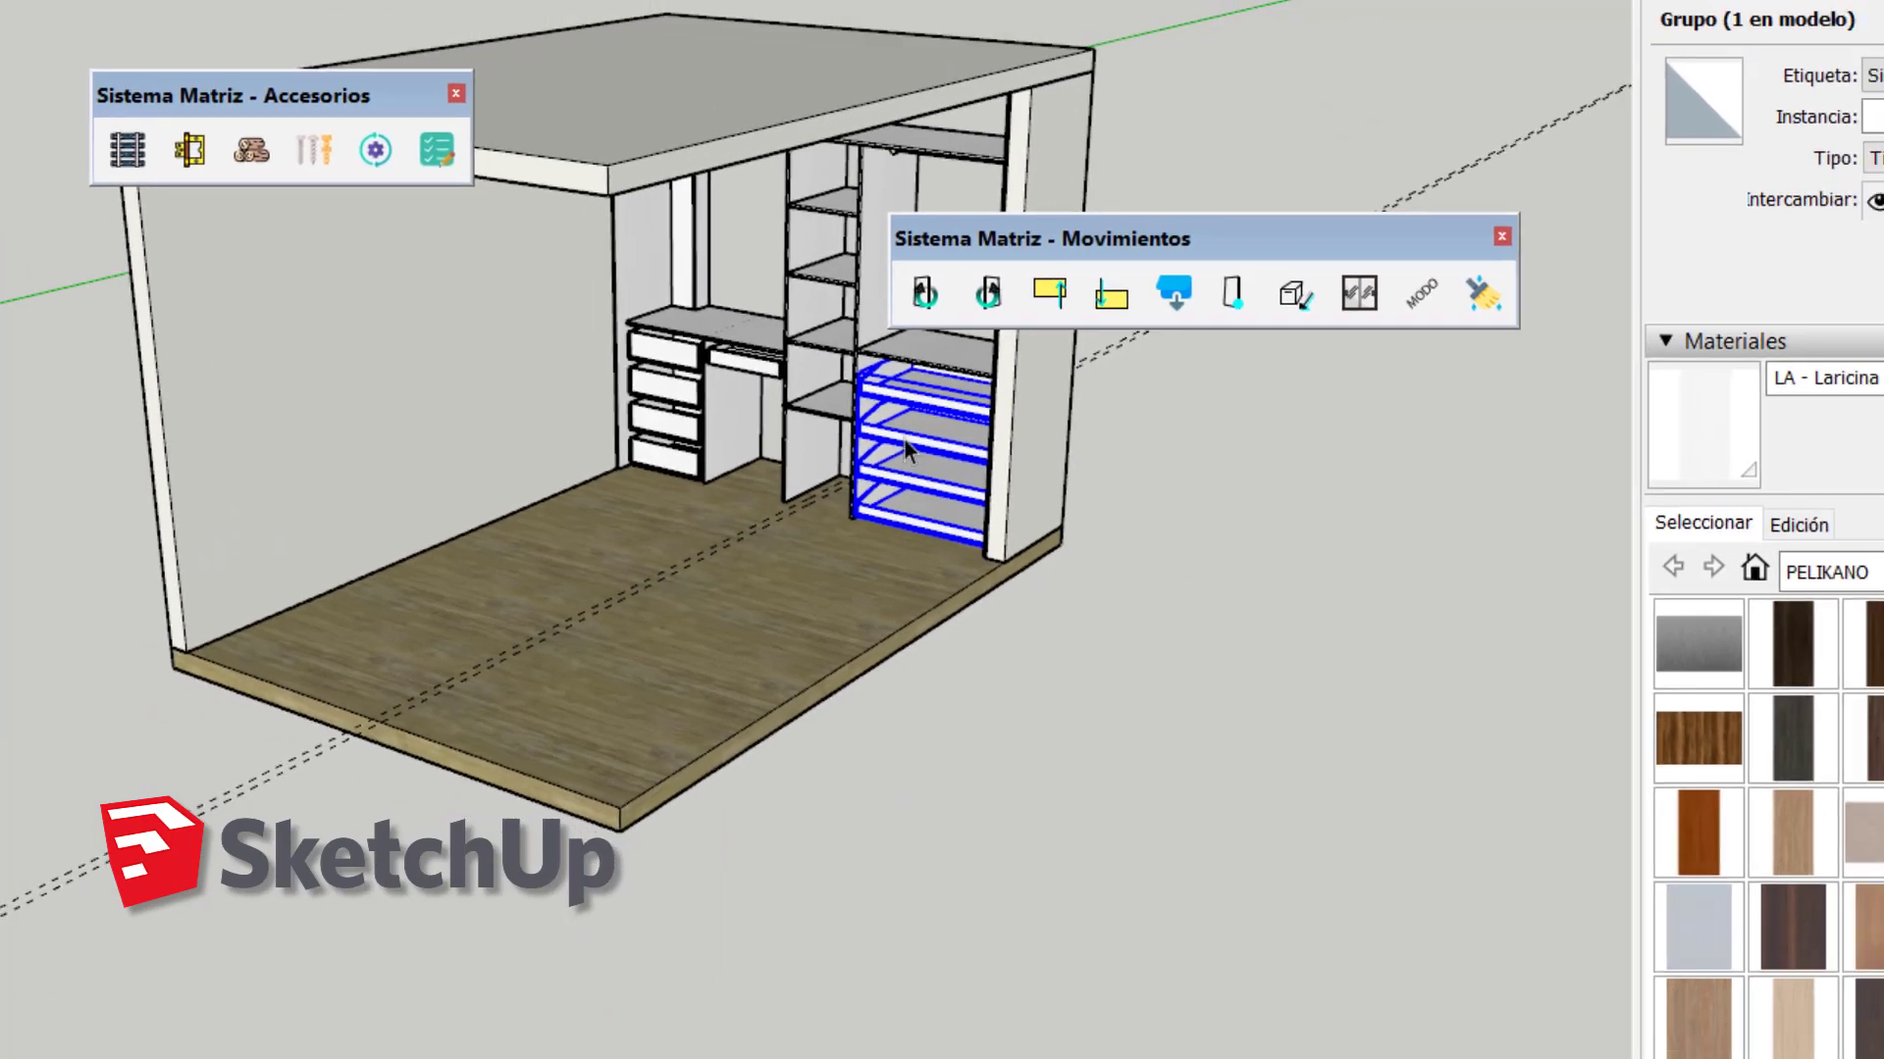
scroll(877, 473, "up", 3)
scroll(937, 471, "down", 1)
left_click(937, 471)
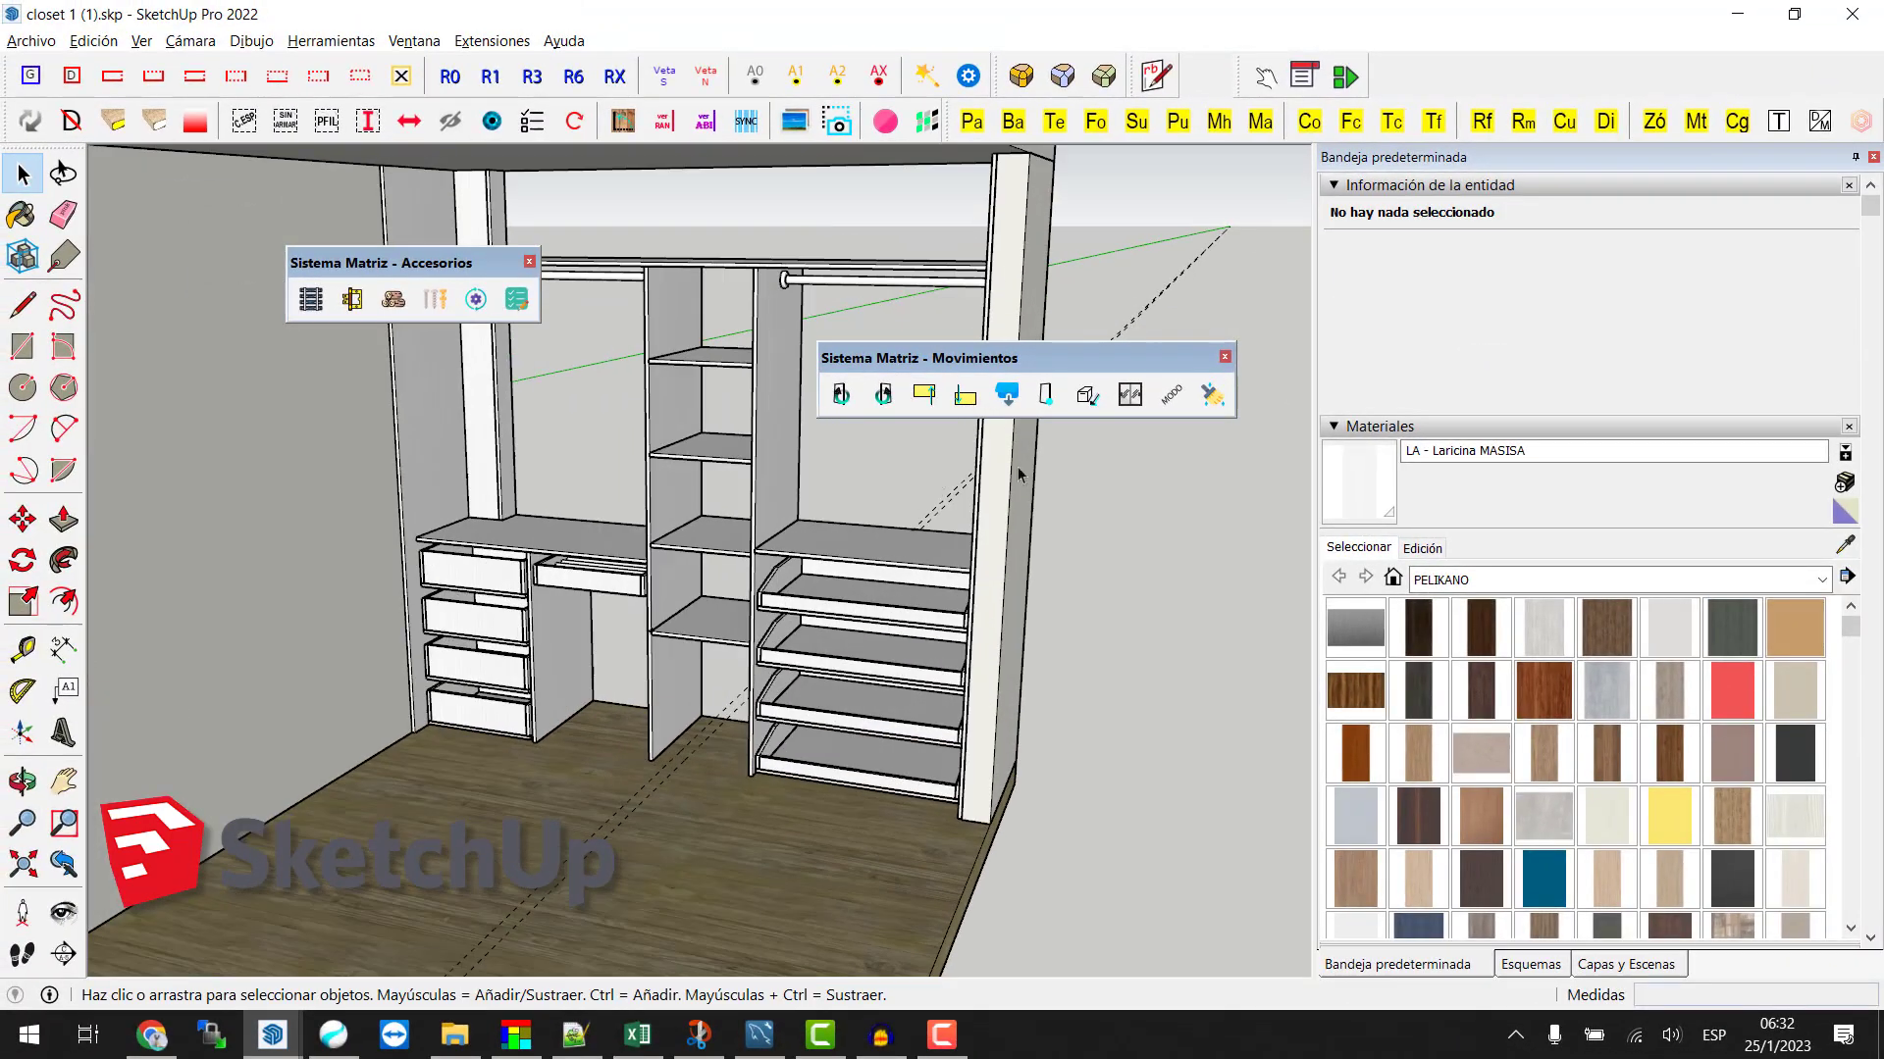
left_click(1265, 76)
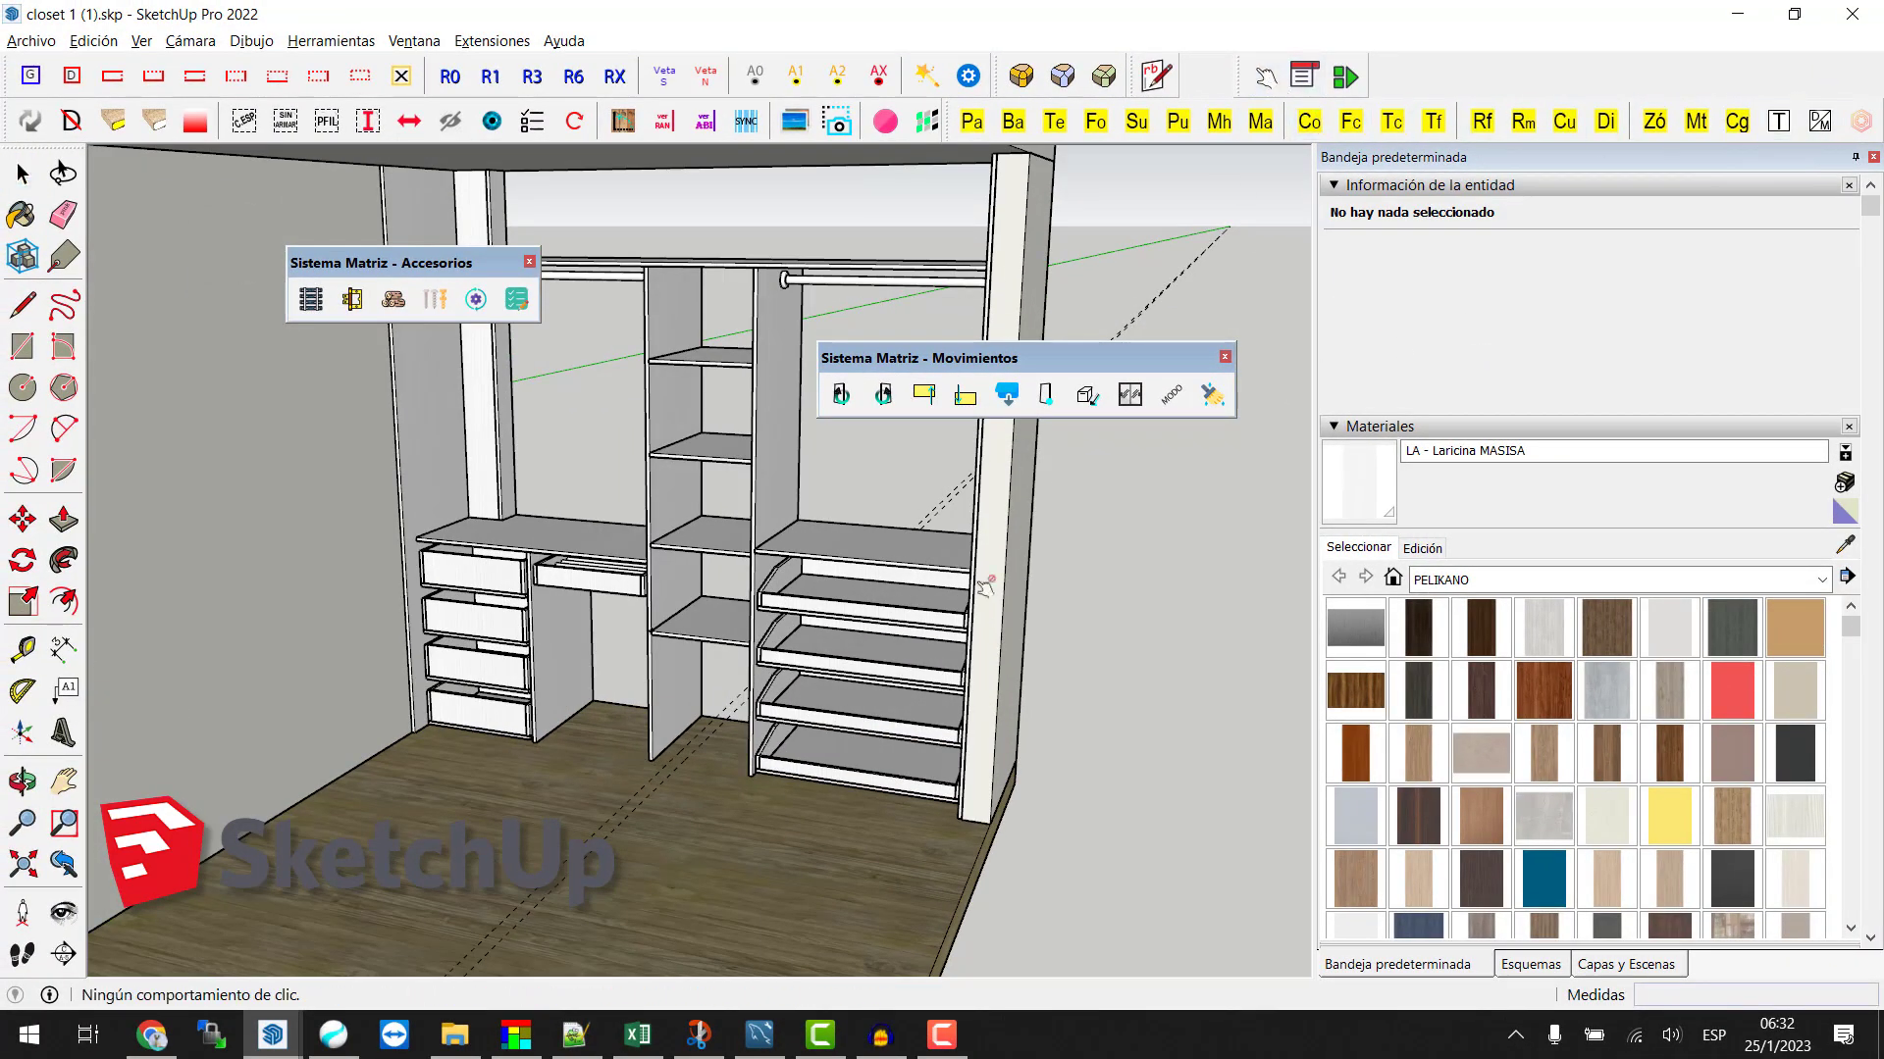
left_click(888, 613)
left_click(853, 638)
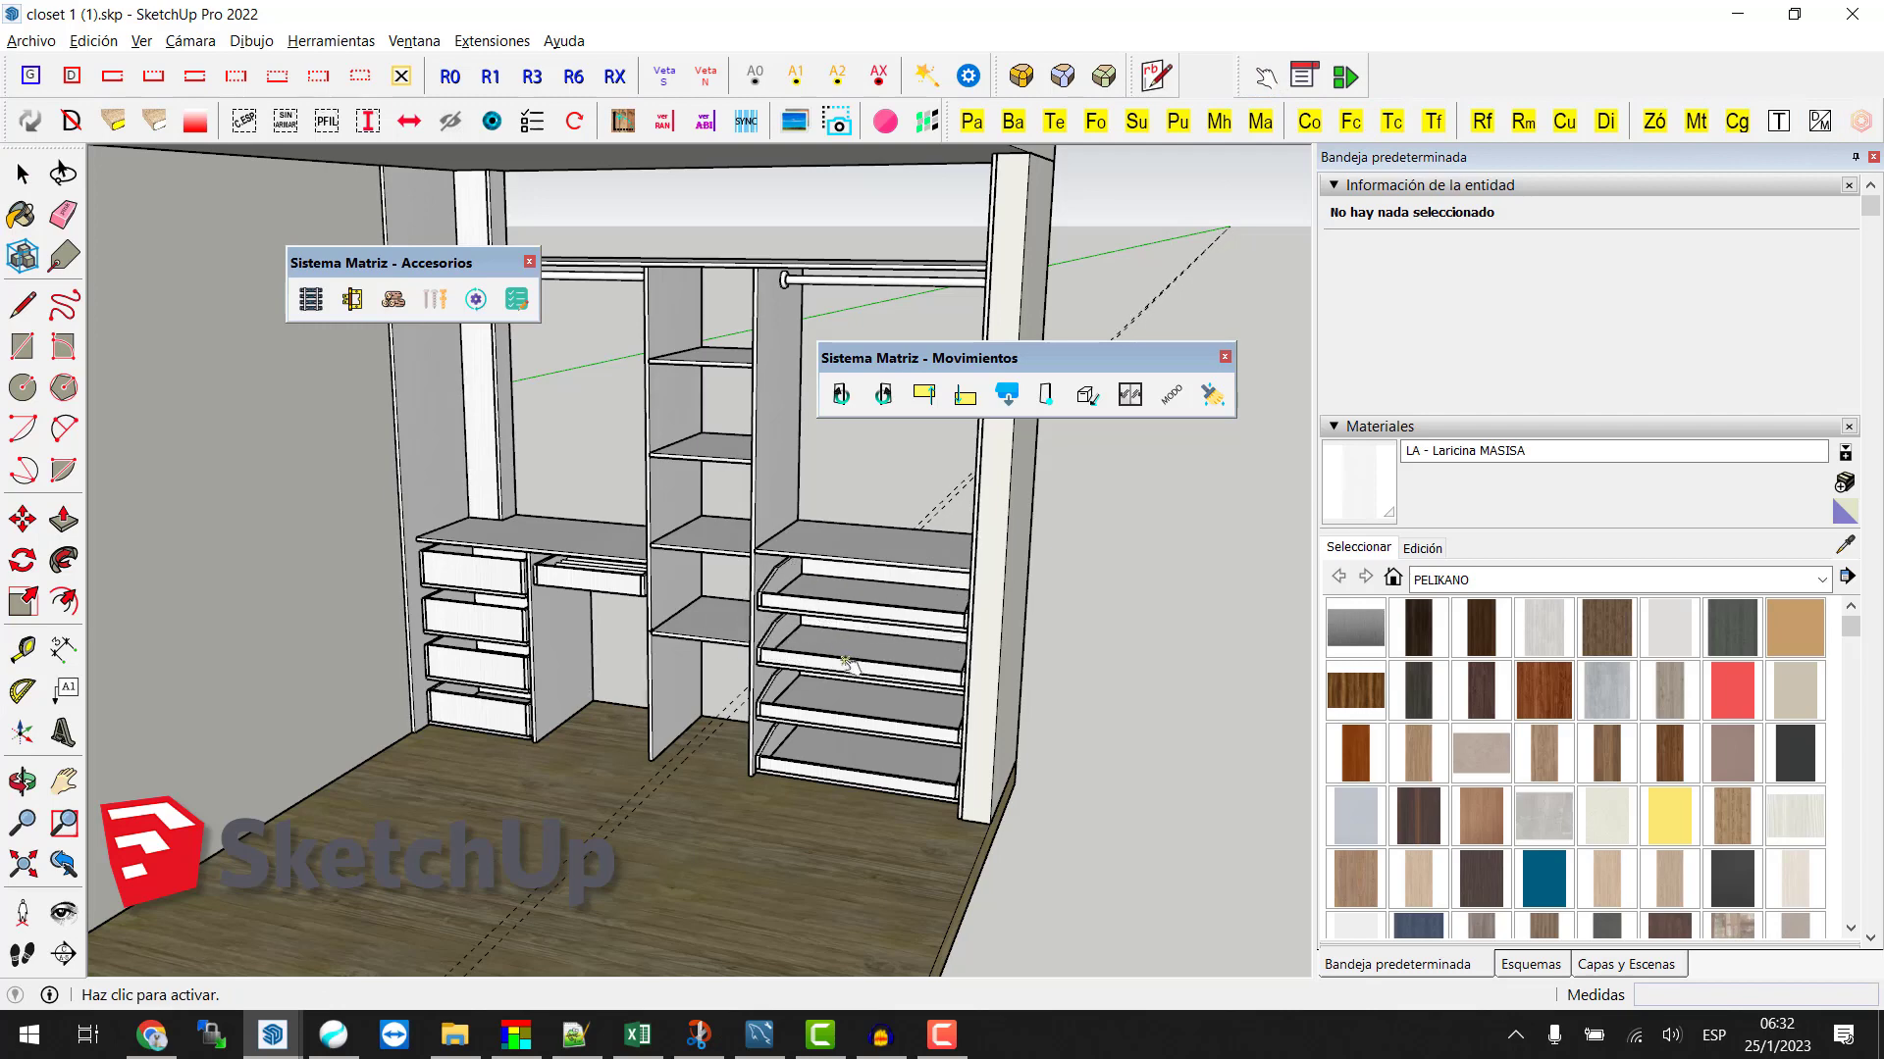
left_click(822, 694)
left_click(859, 736)
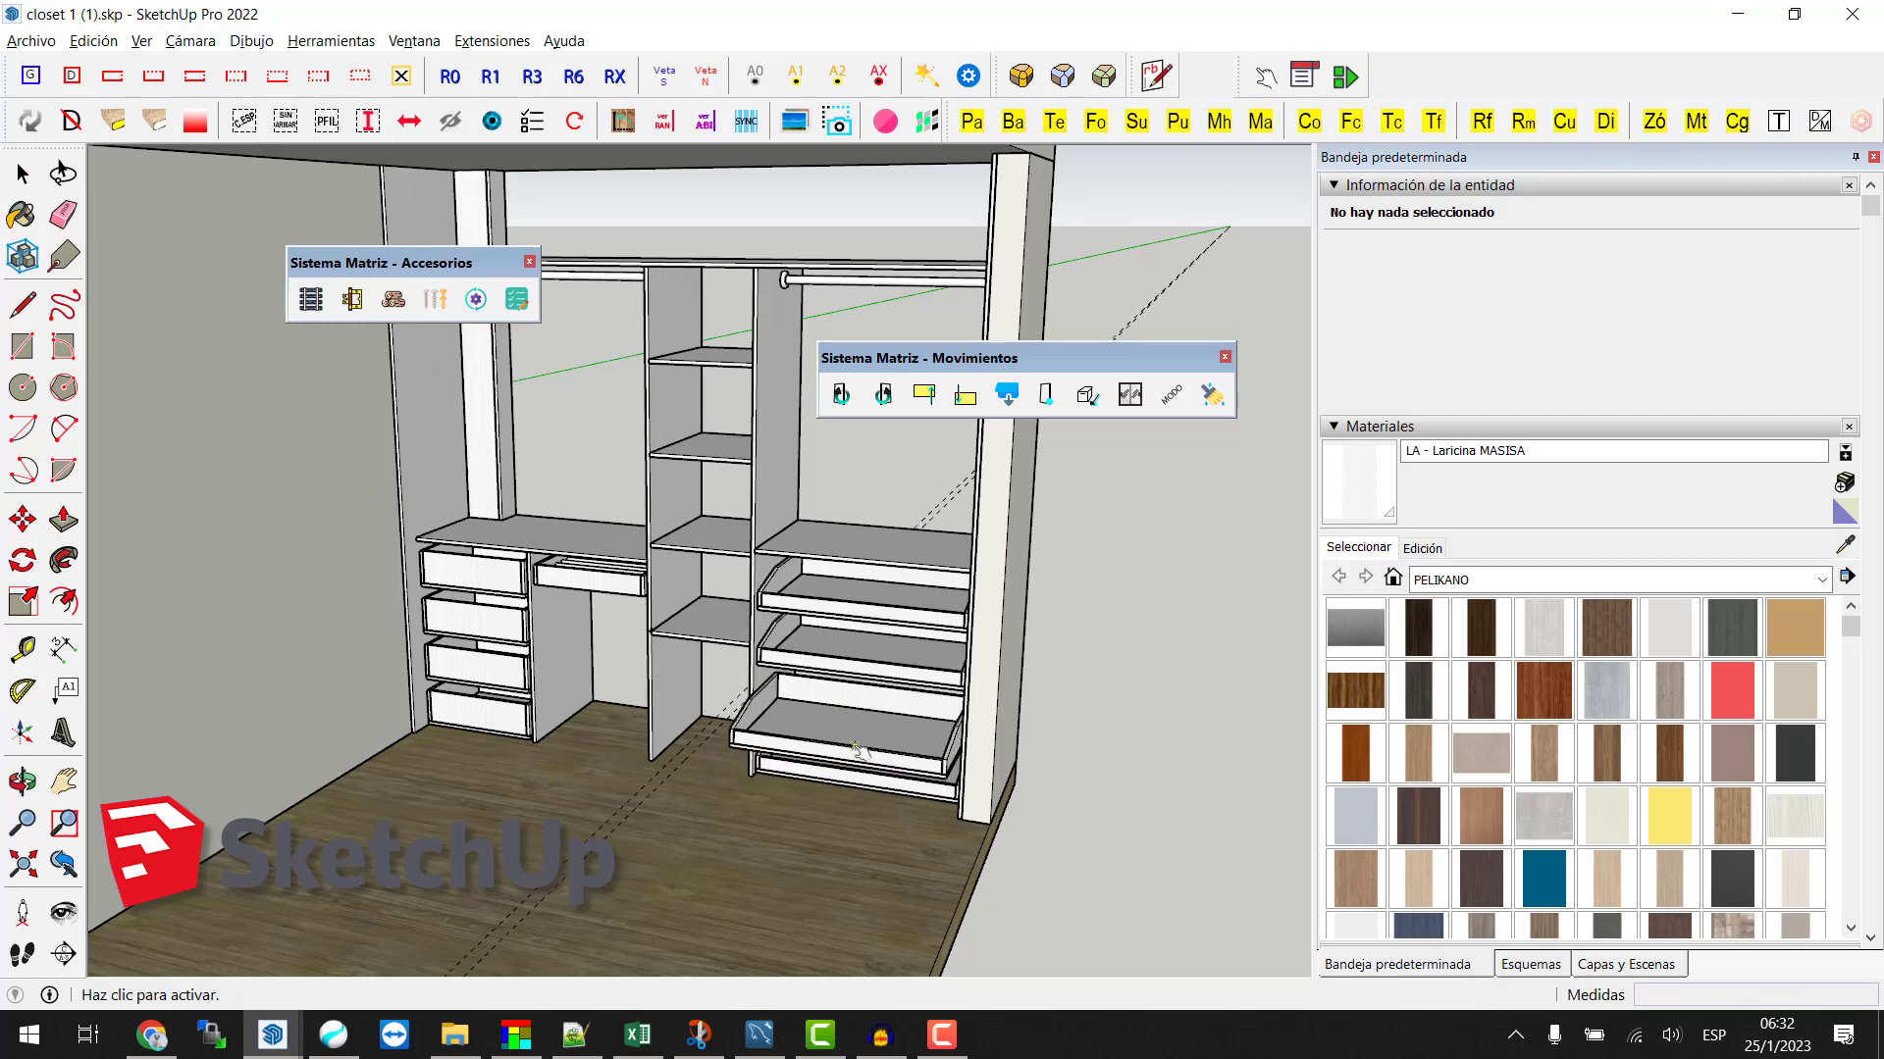
left_click(856, 750)
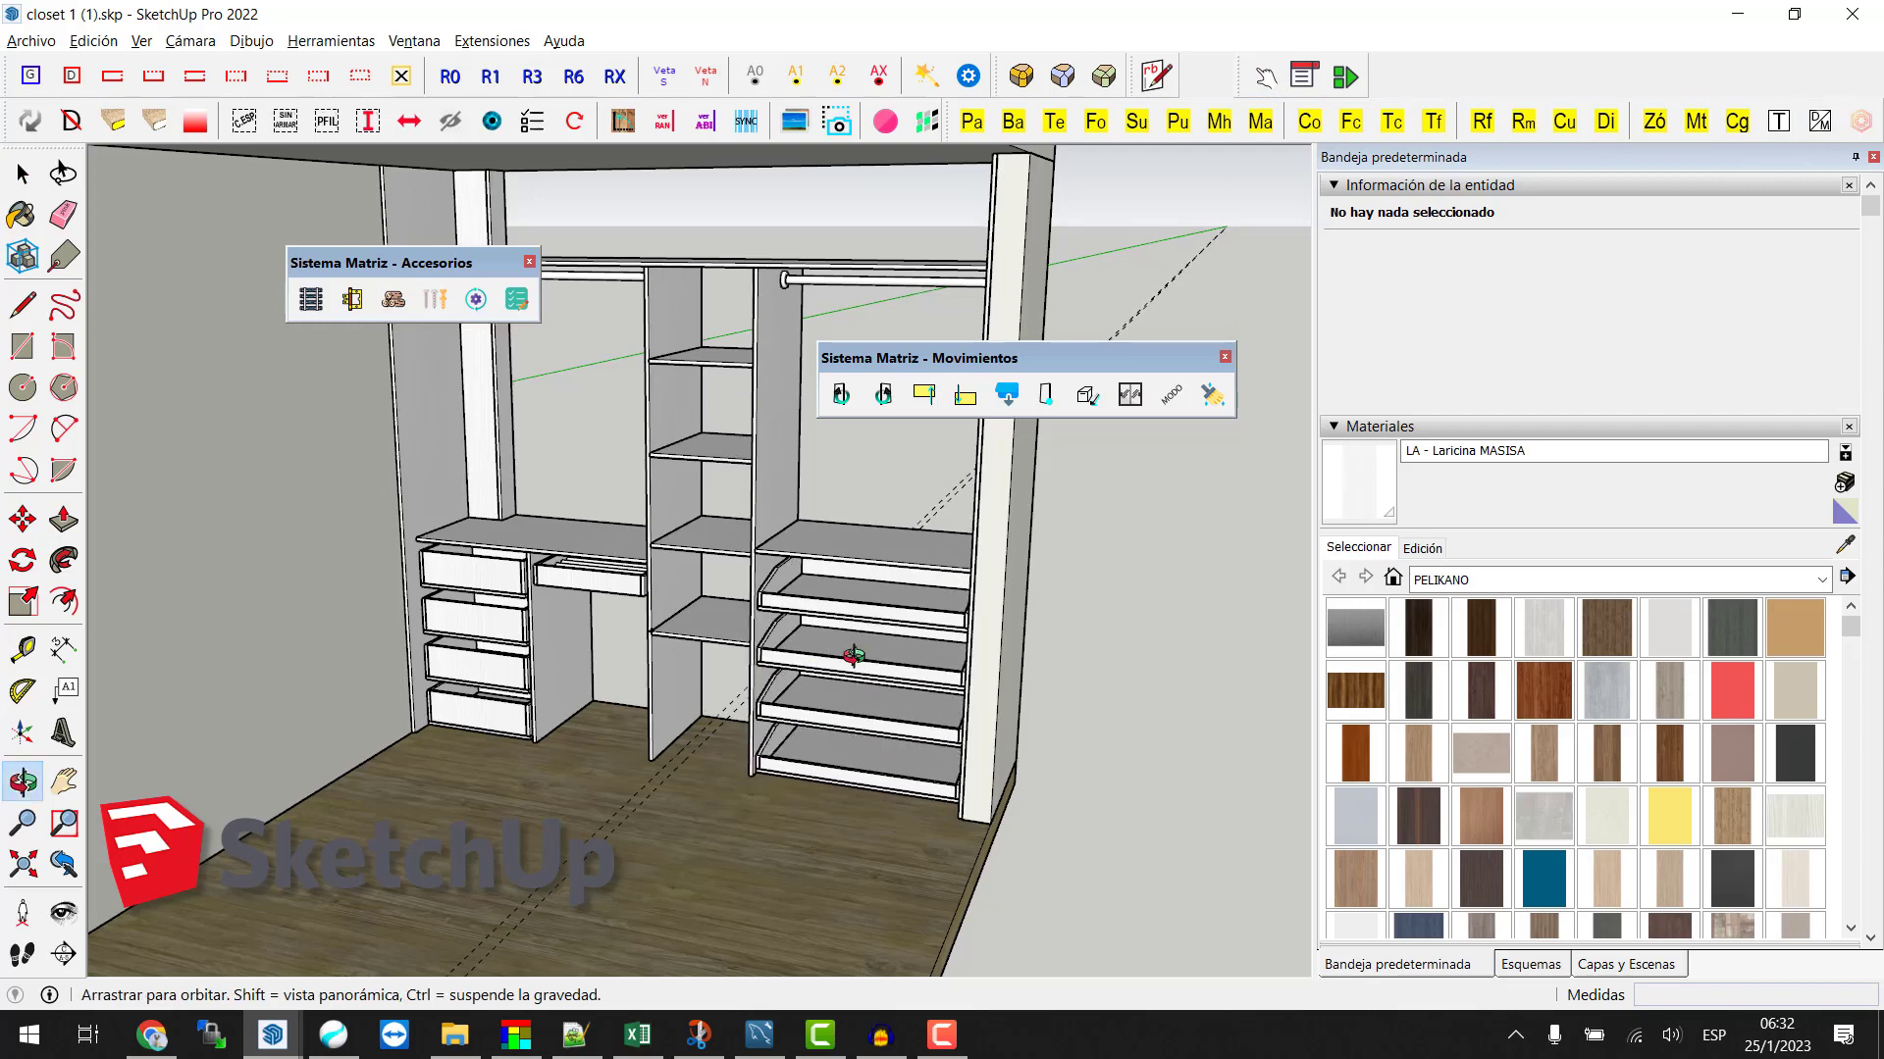
middle_click_drag(852, 670, 865, 615)
key("space")
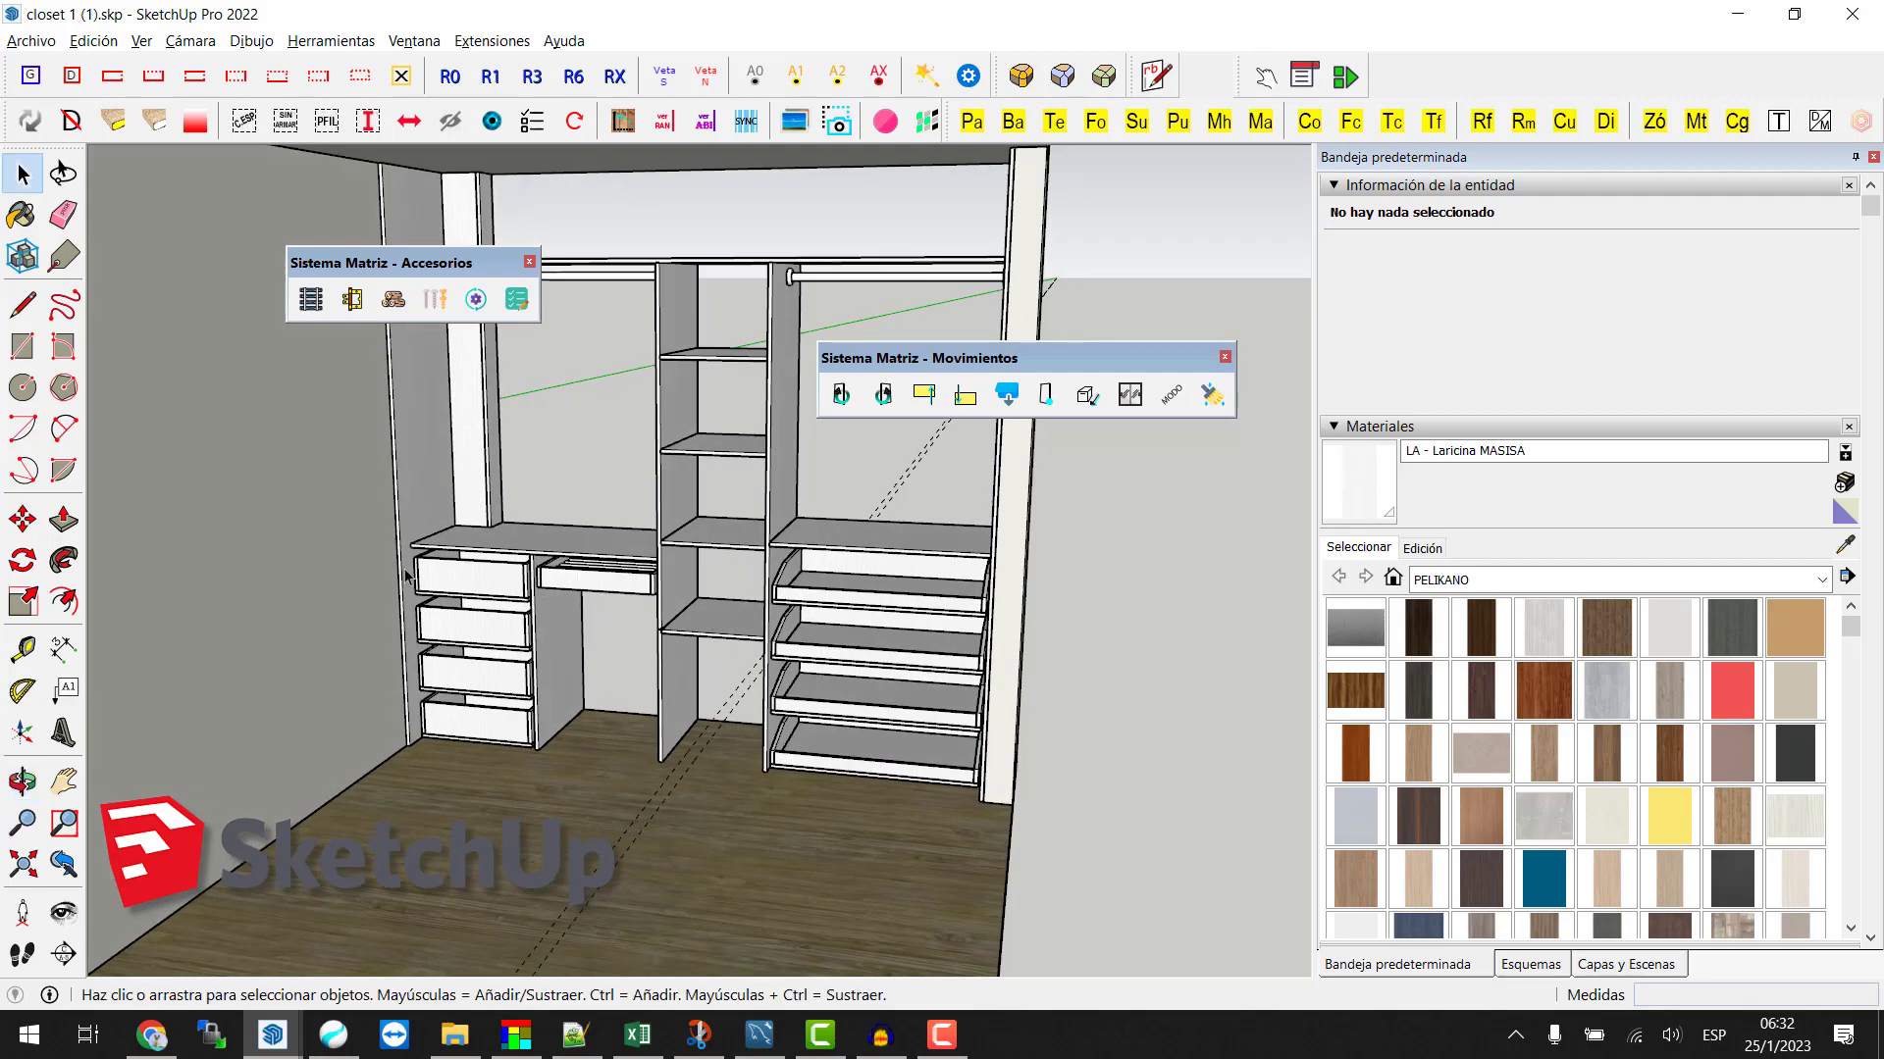
scroll(405, 574, "up", 2)
scroll(432, 567, "up", 2)
scroll(478, 557, "up", 2)
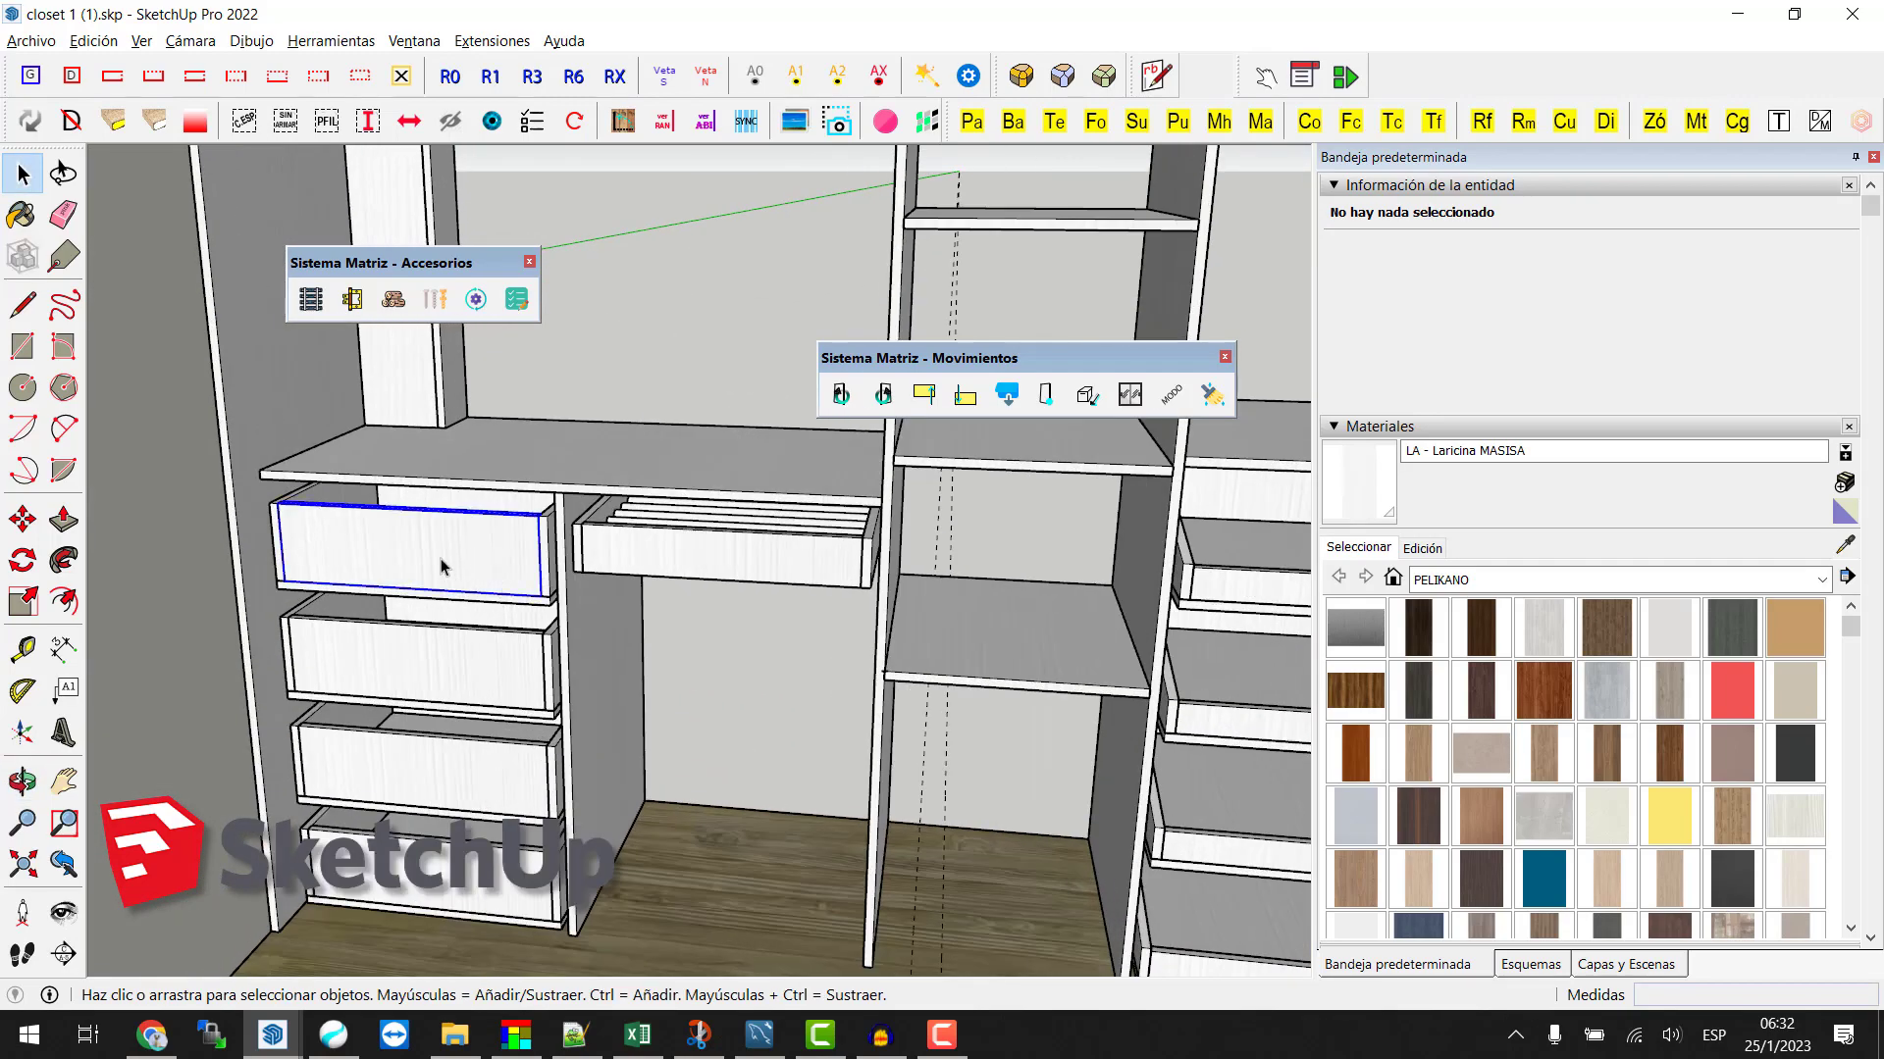
left_click(442, 567)
scroll(510, 552, "down", 2)
scroll(510, 551, "down", 3)
Step: Hide the closet parts and desk top, leaving the left drawer unit visible
left_click_drag(1003, 791, 730, 540)
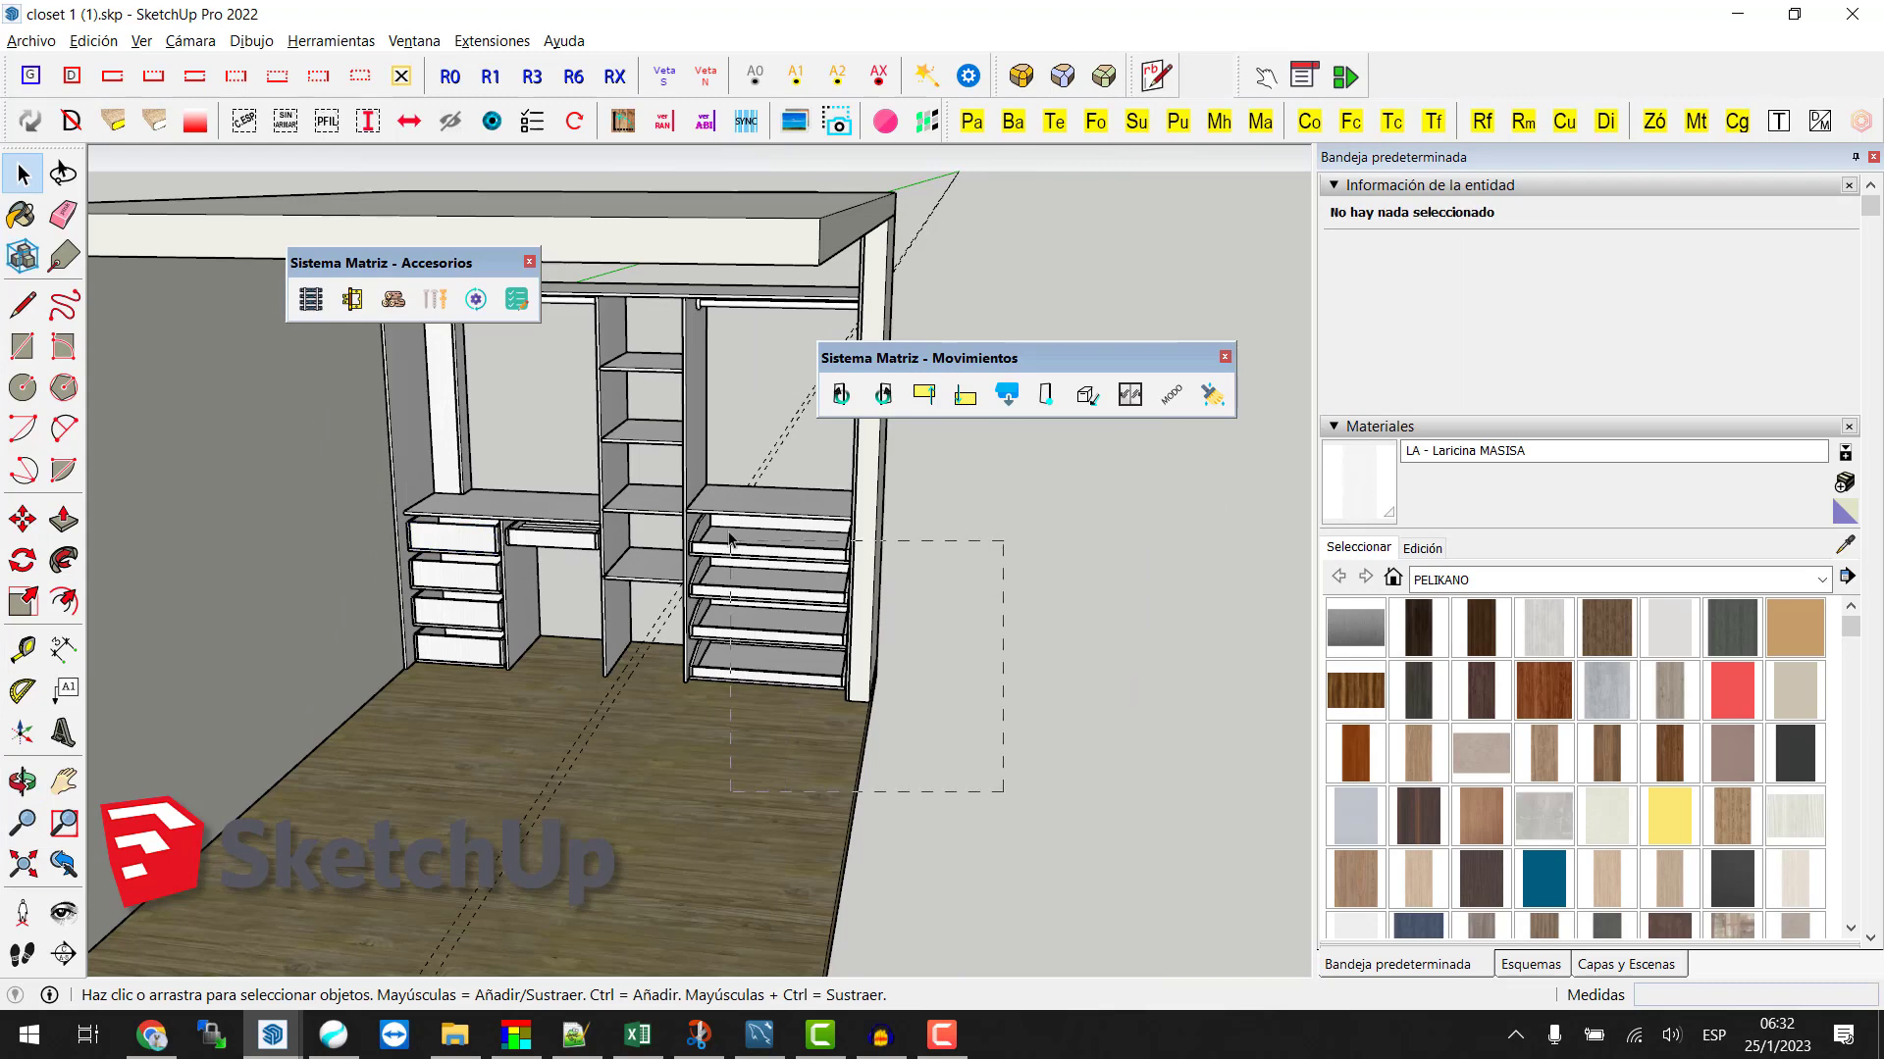
left_click_drag(647, 390, 647, 389)
key("Delete")
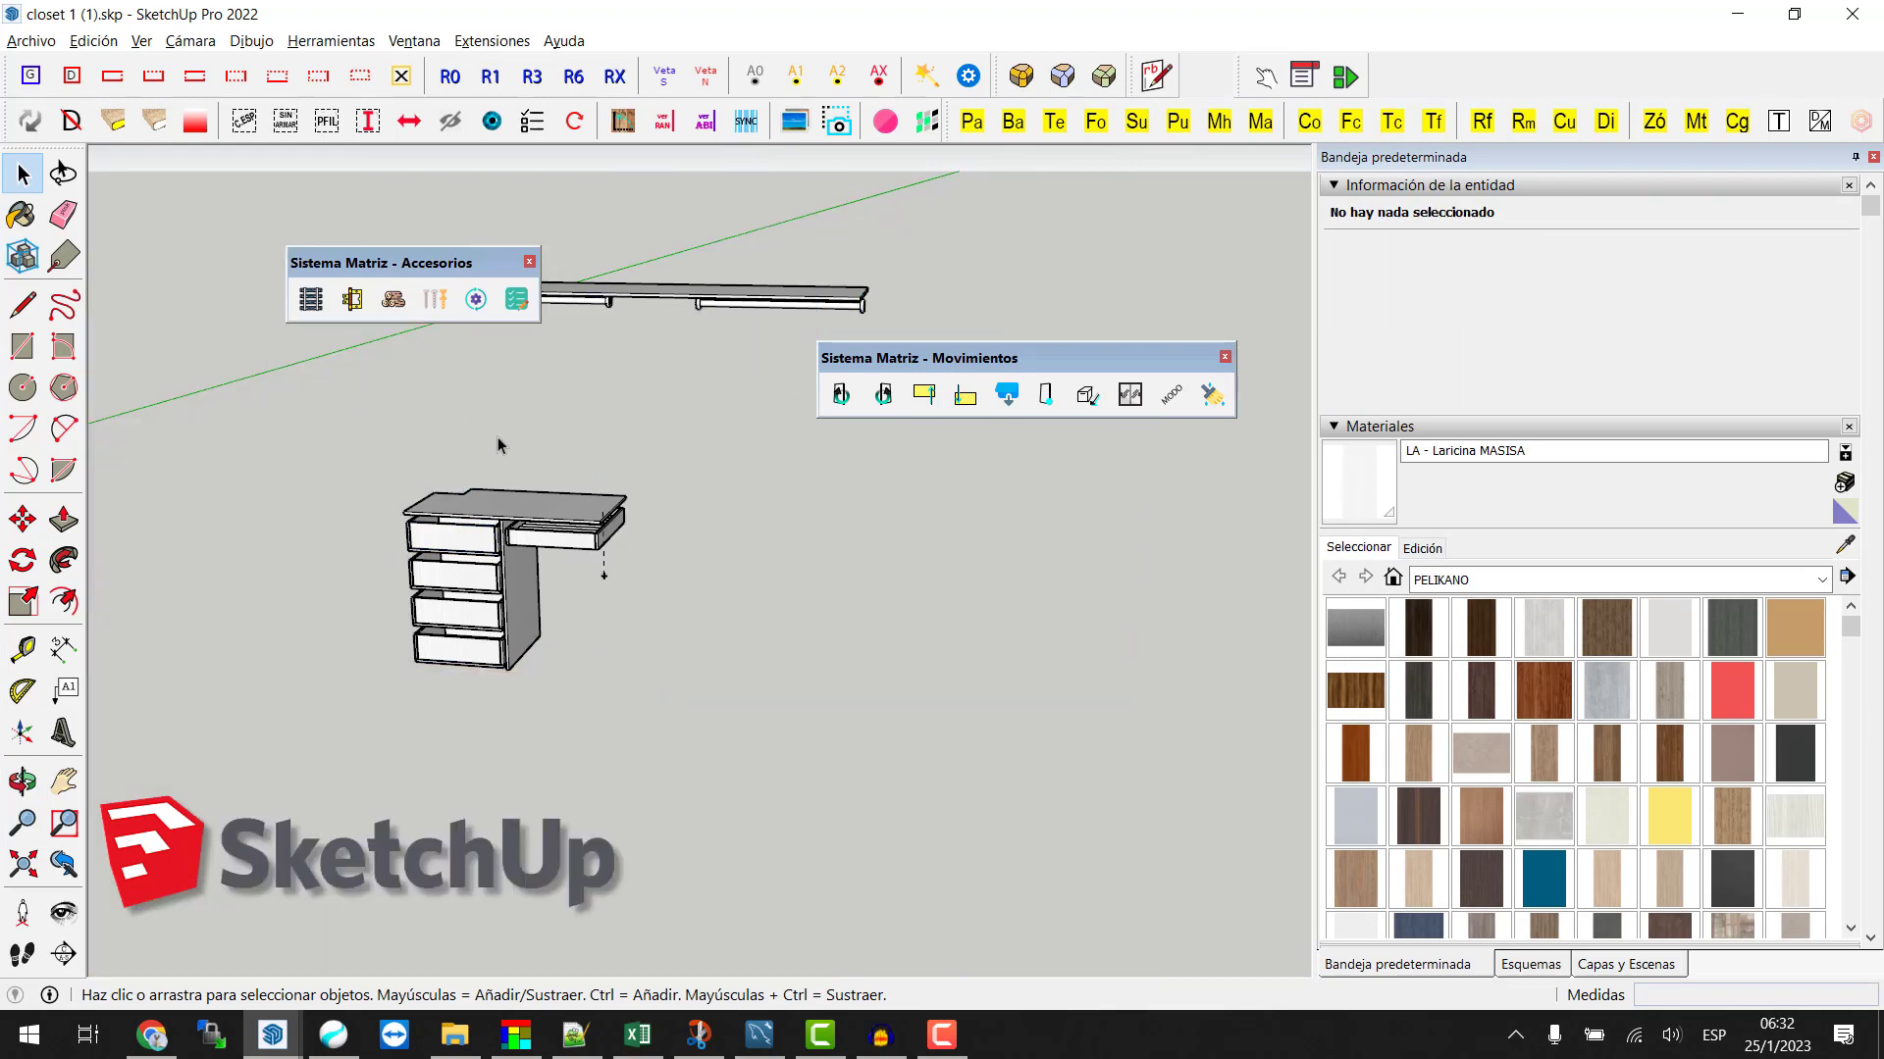
key("Delete")
scroll(561, 517, "up", 1)
scroll(719, 606, "up", 2)
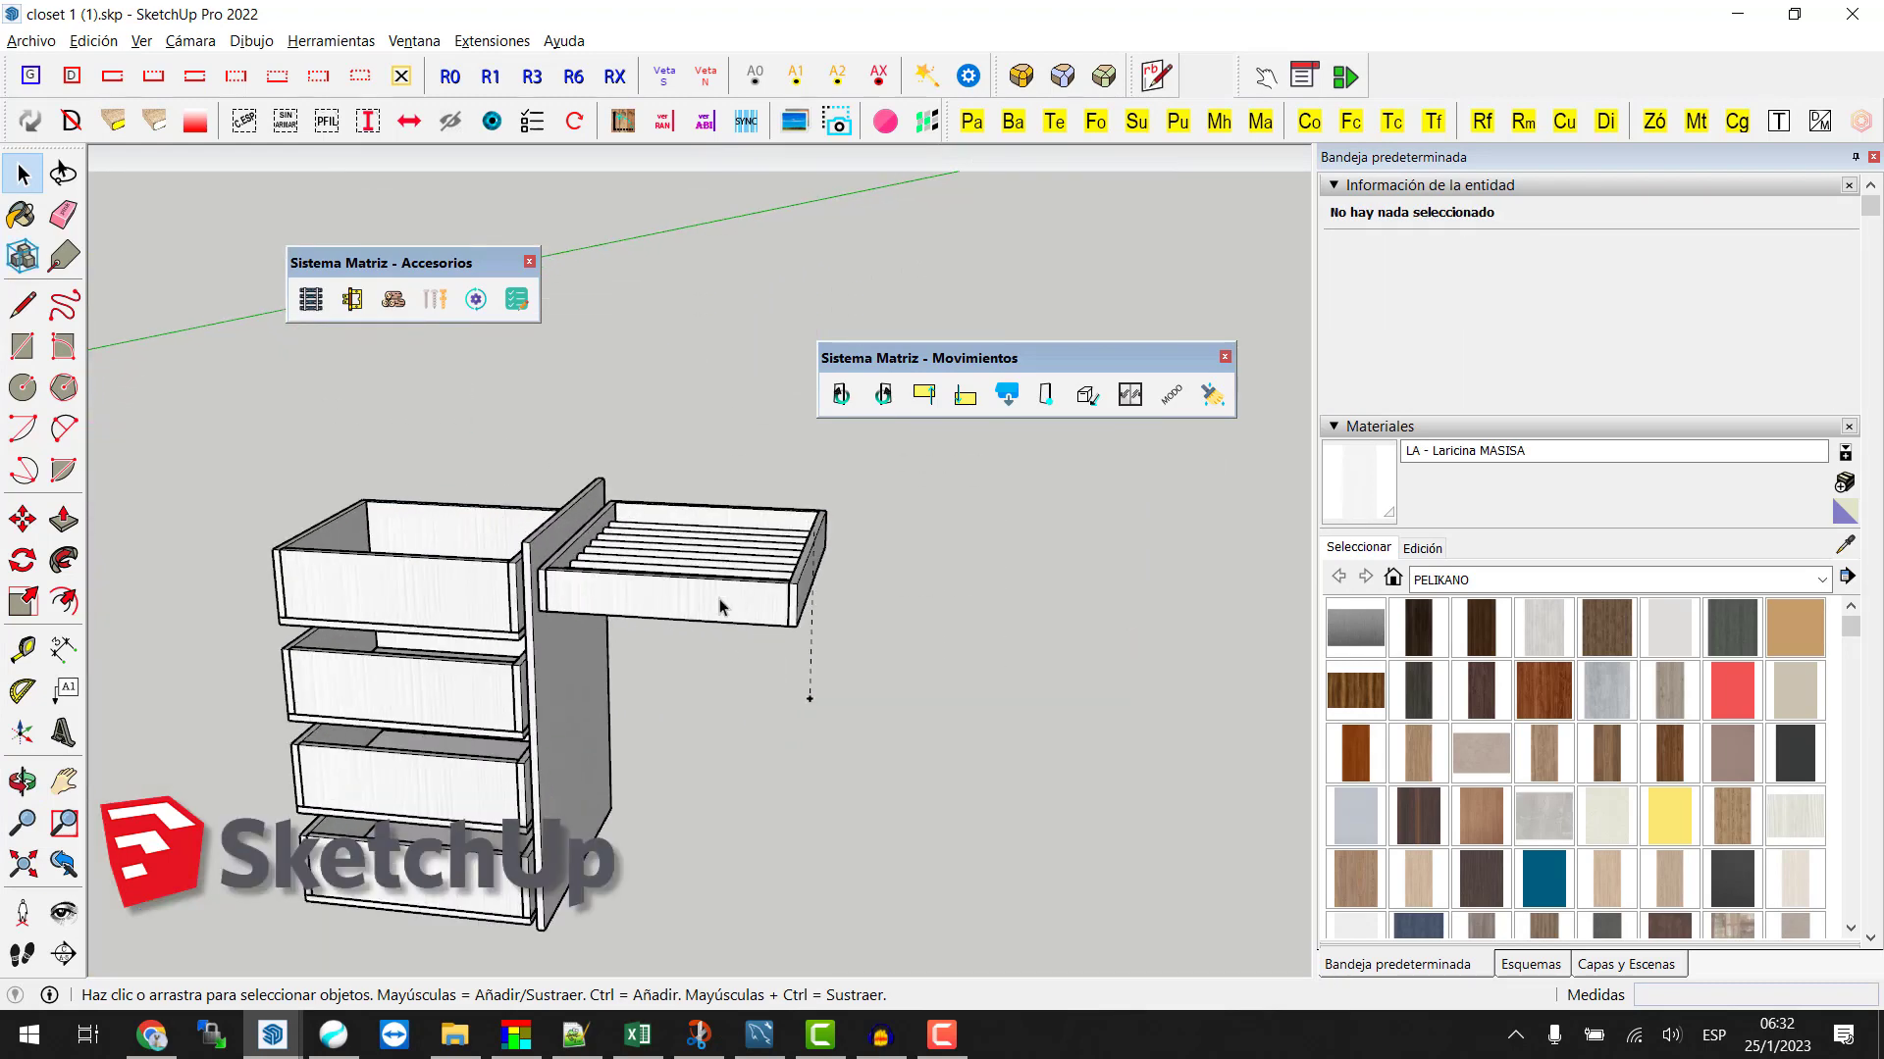
Step: Label the slatted drawer's two side panels LA15 DDDD R0 S A0 C/C using the Mh button
left_click(621, 613)
scroll(721, 589, "down", 1)
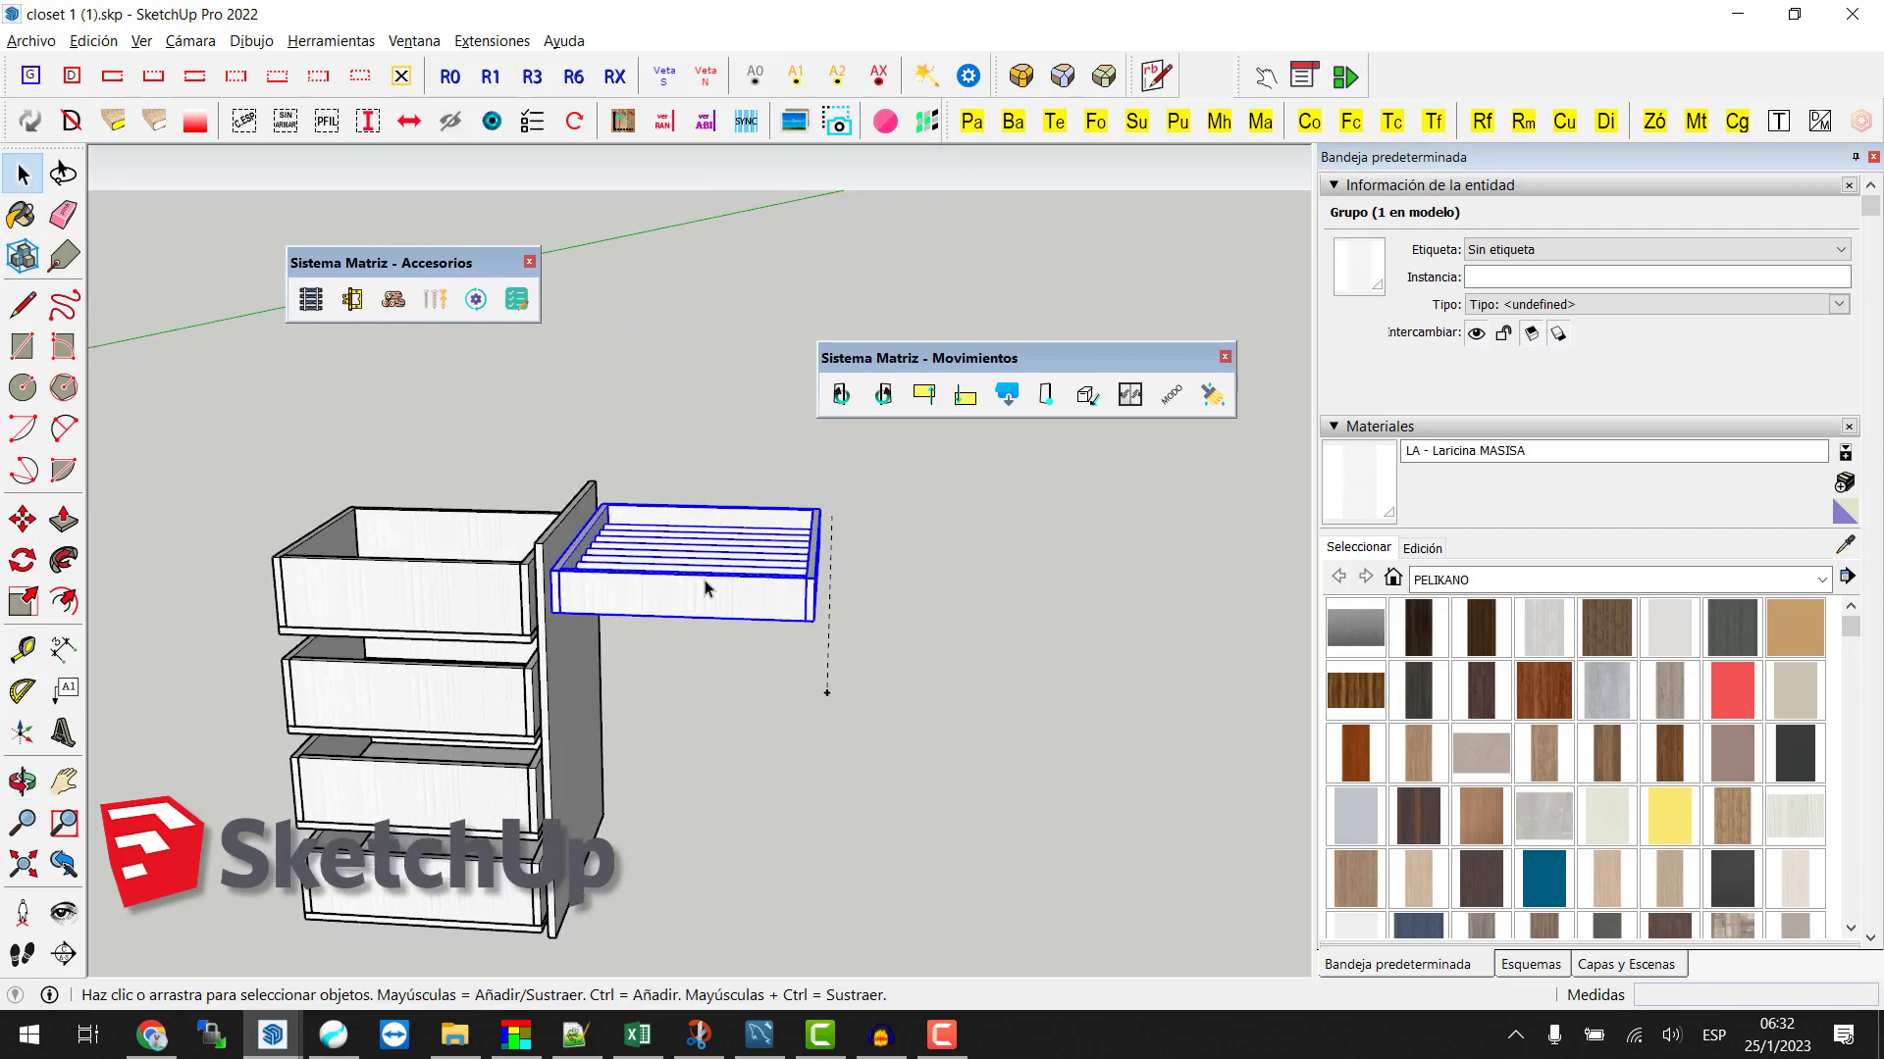
middle_click_drag(705, 589, 655, 625)
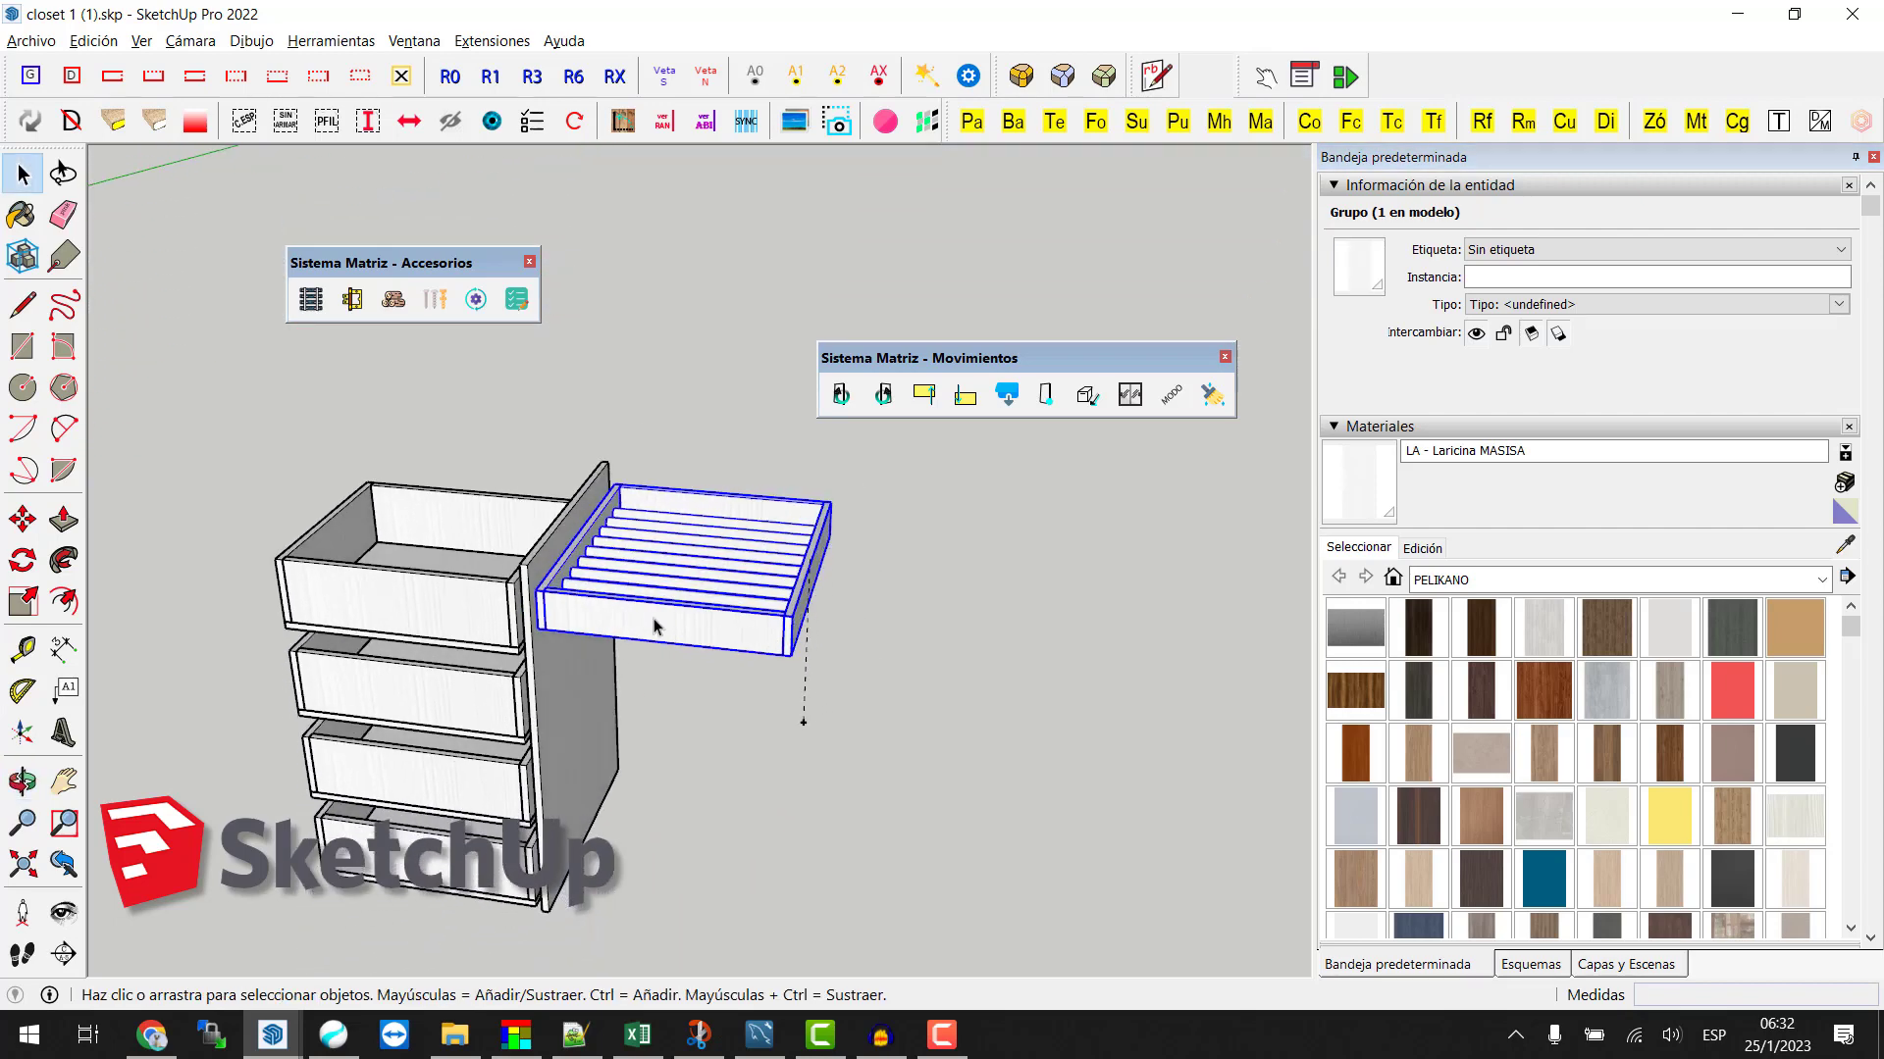
double_click(655, 626)
left_click(577, 559)
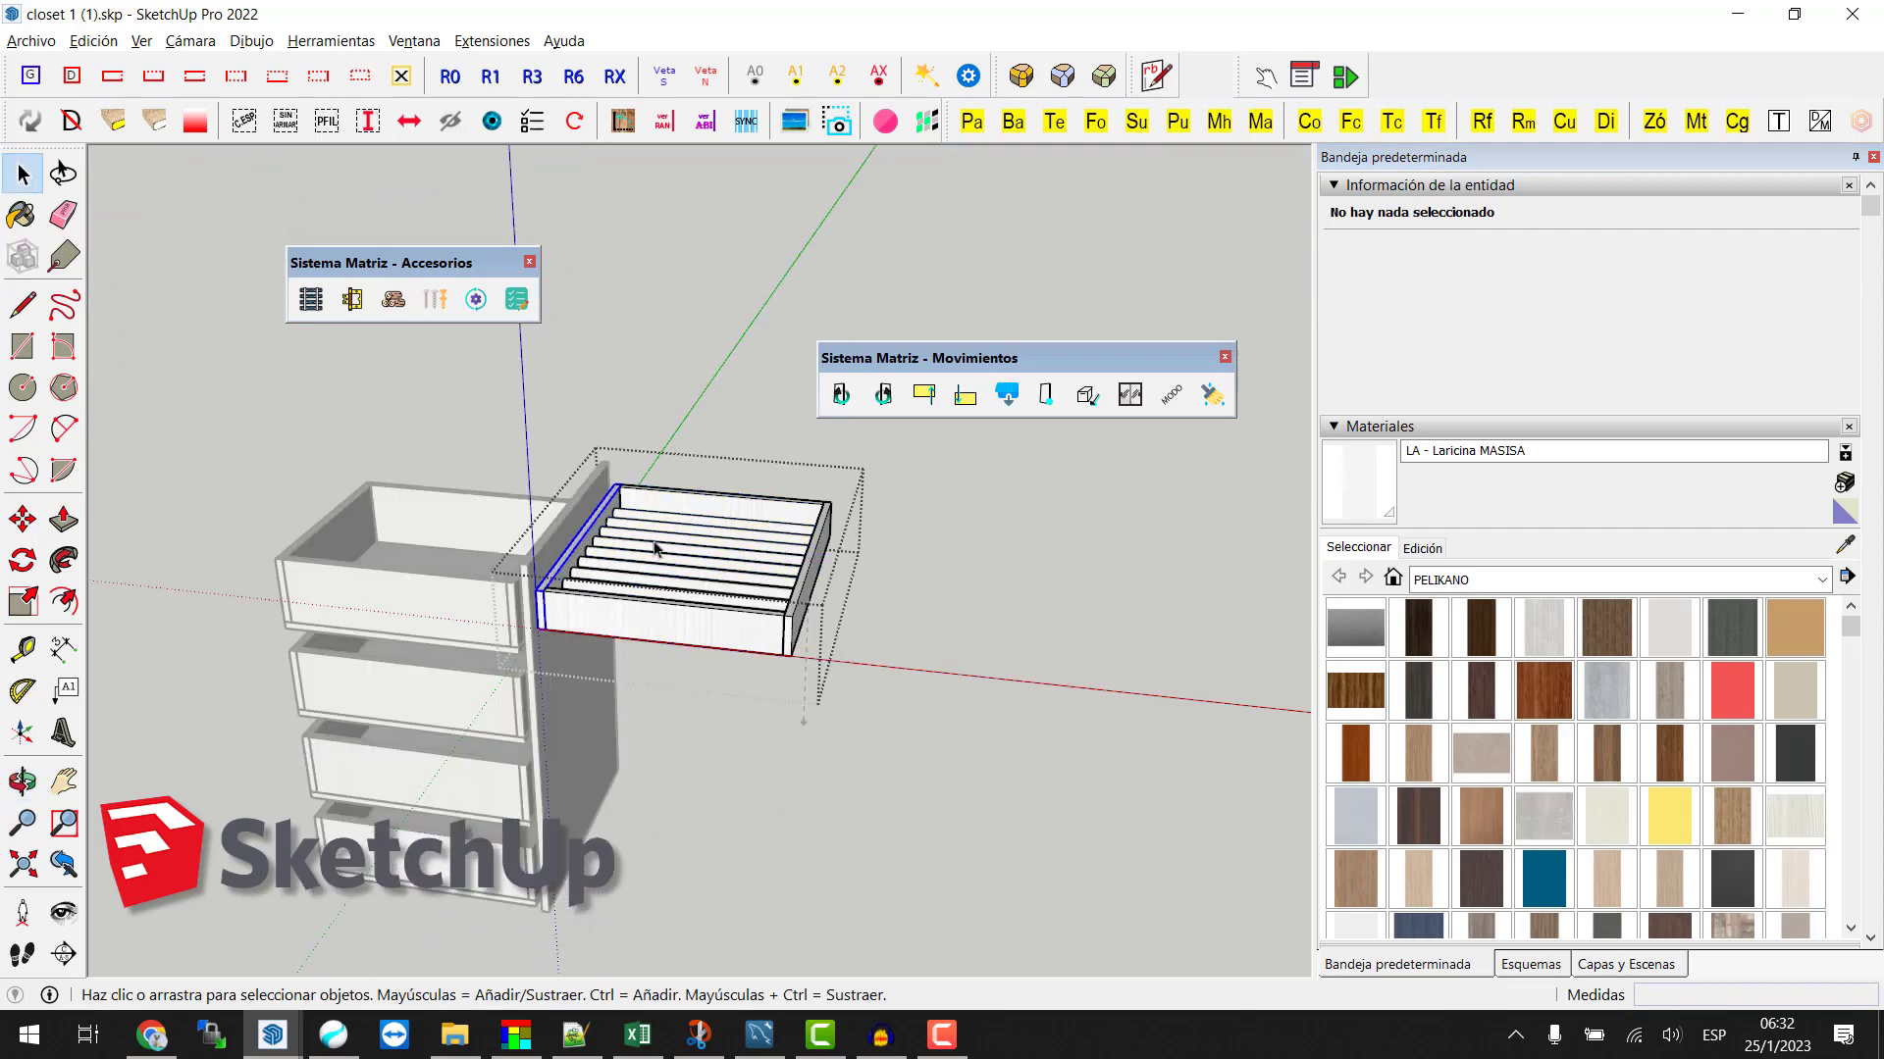
left_click(818, 546, "ctrl")
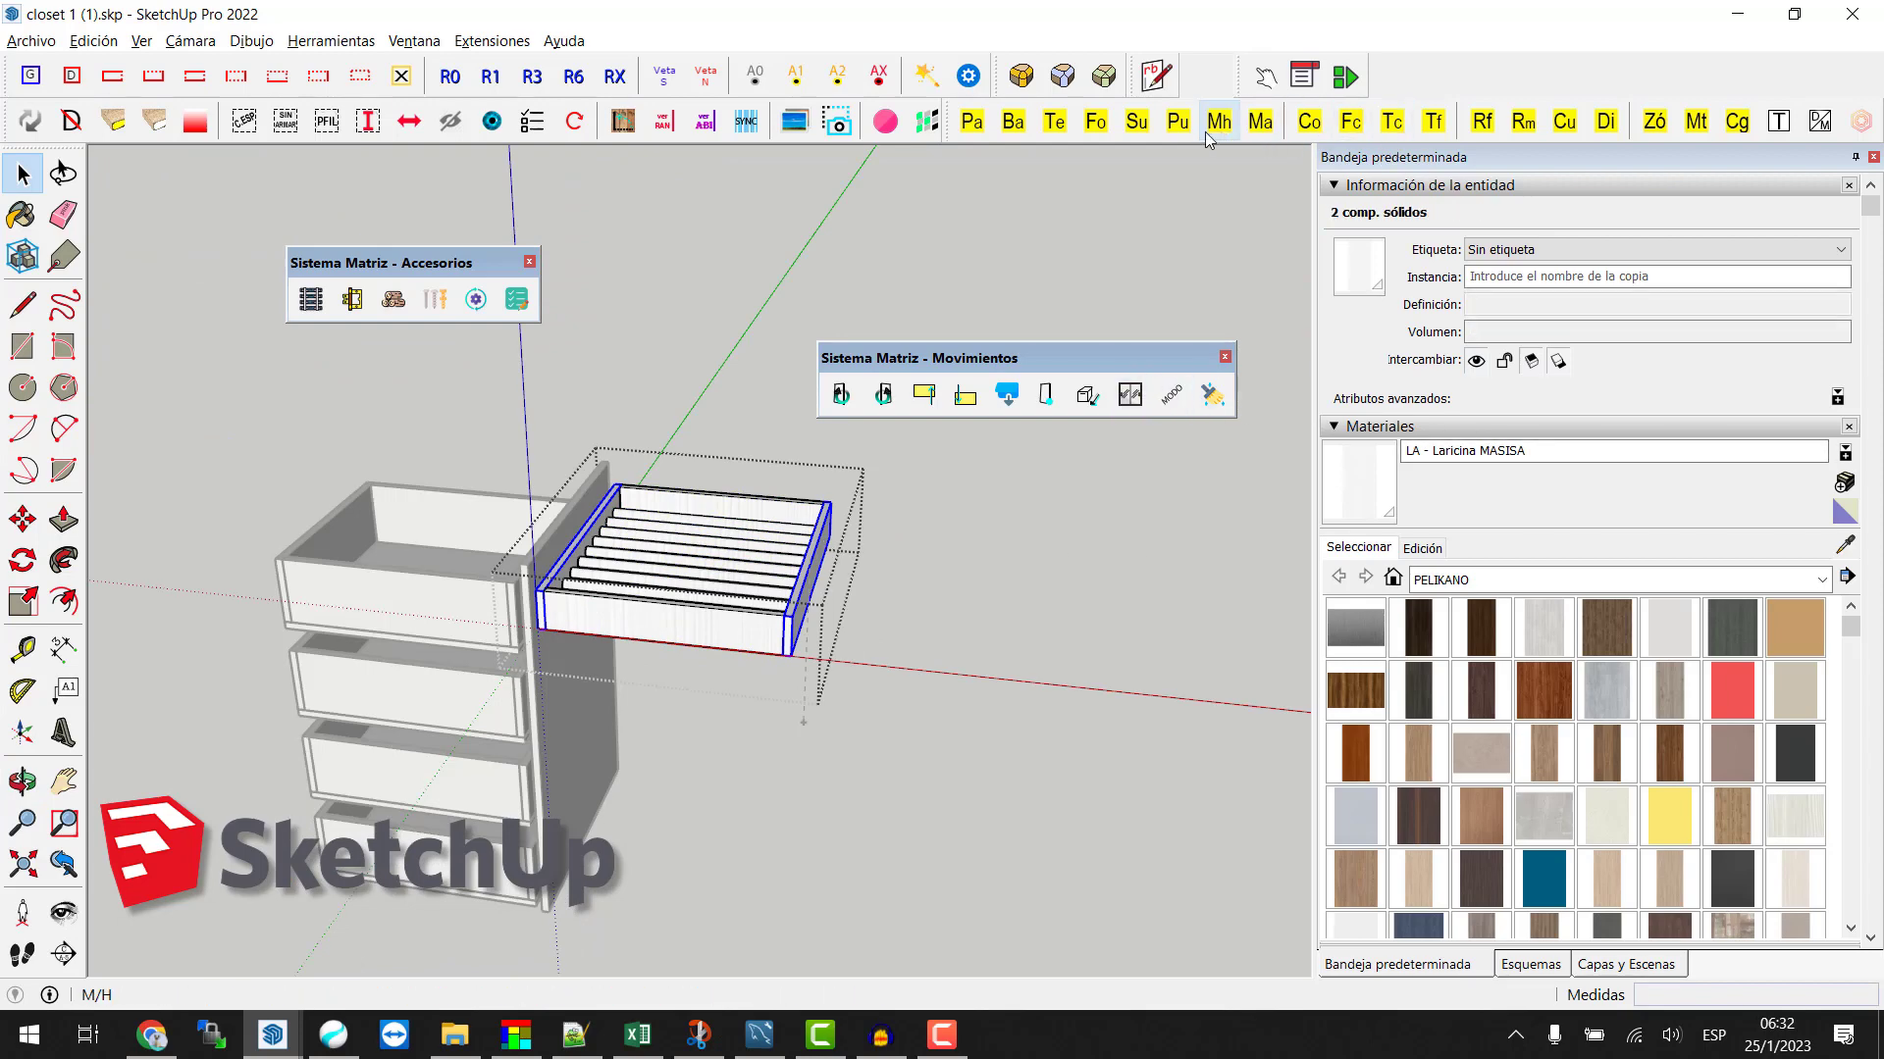
left_click(1260, 121)
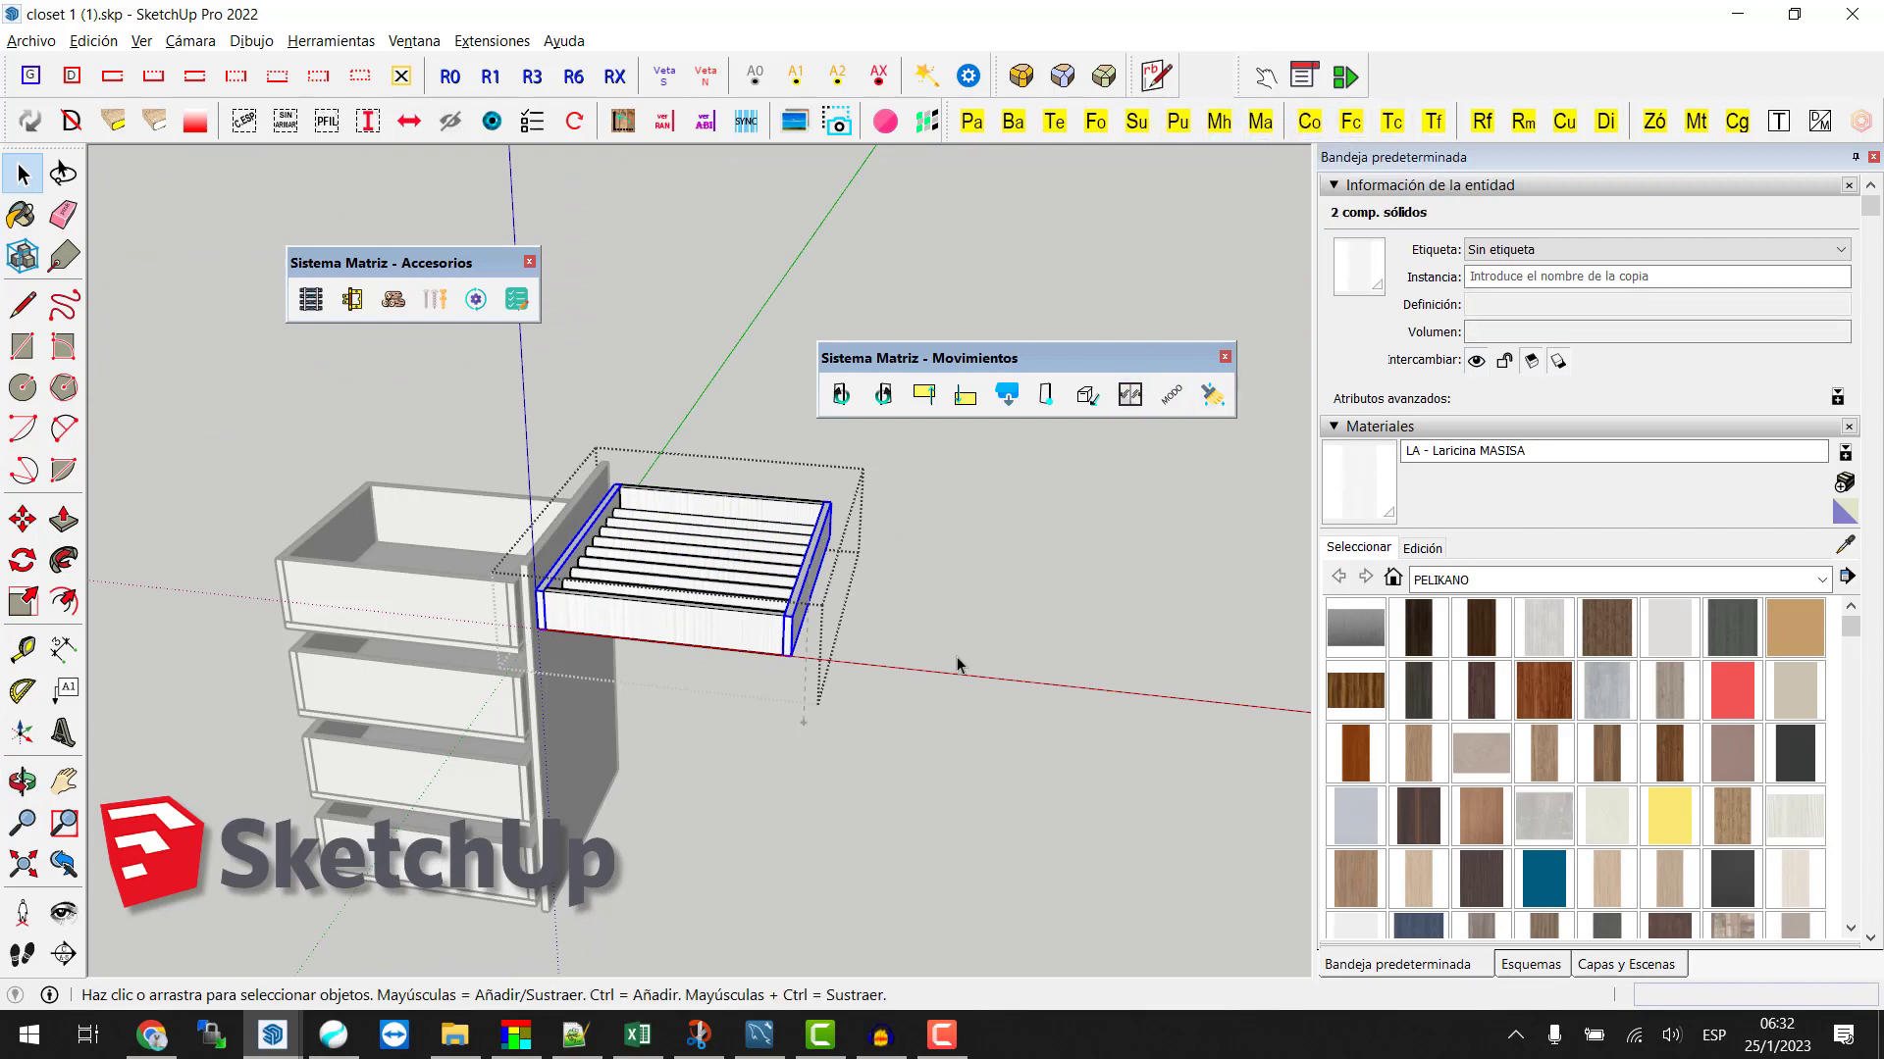
Step: Reselect the slatted drawer group and show the Esquemas (Outliner) component list
left_click(687, 628)
scroll(518, 600, "up", 3)
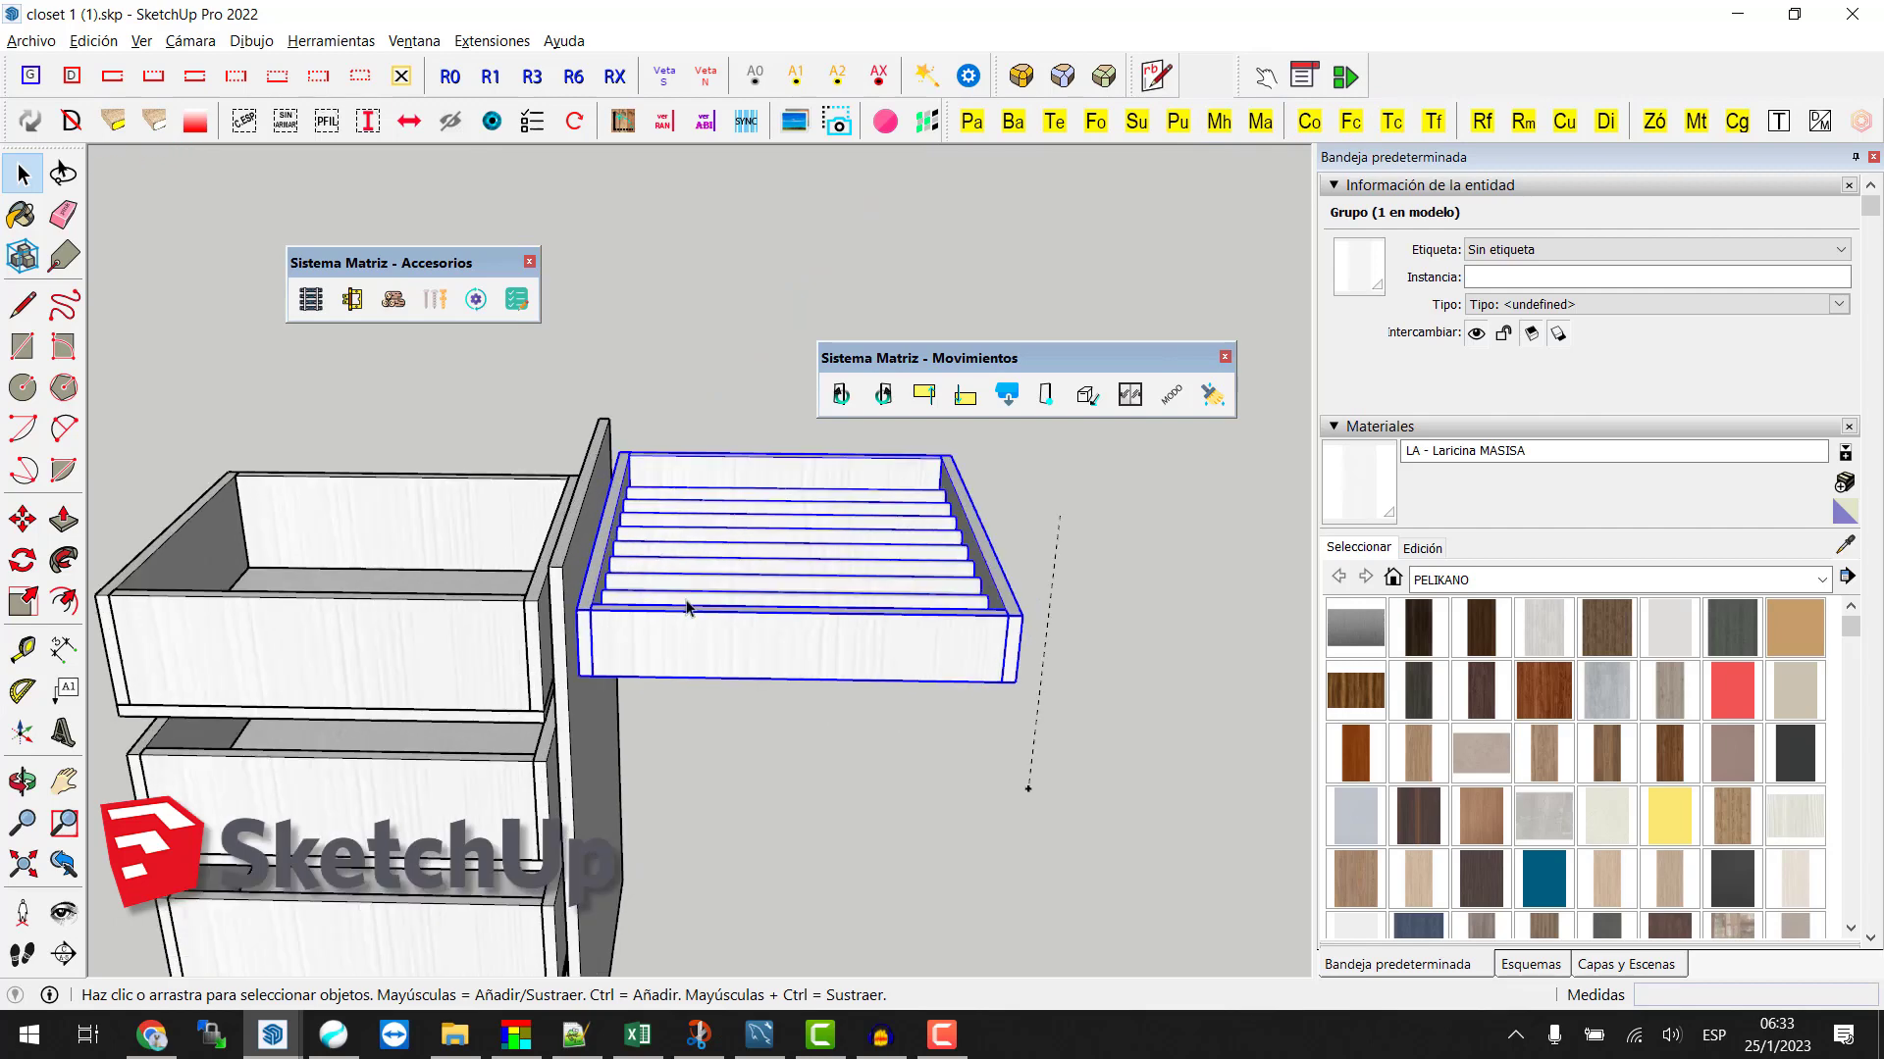
scroll(517, 600, "up", 2)
middle_click(518, 600)
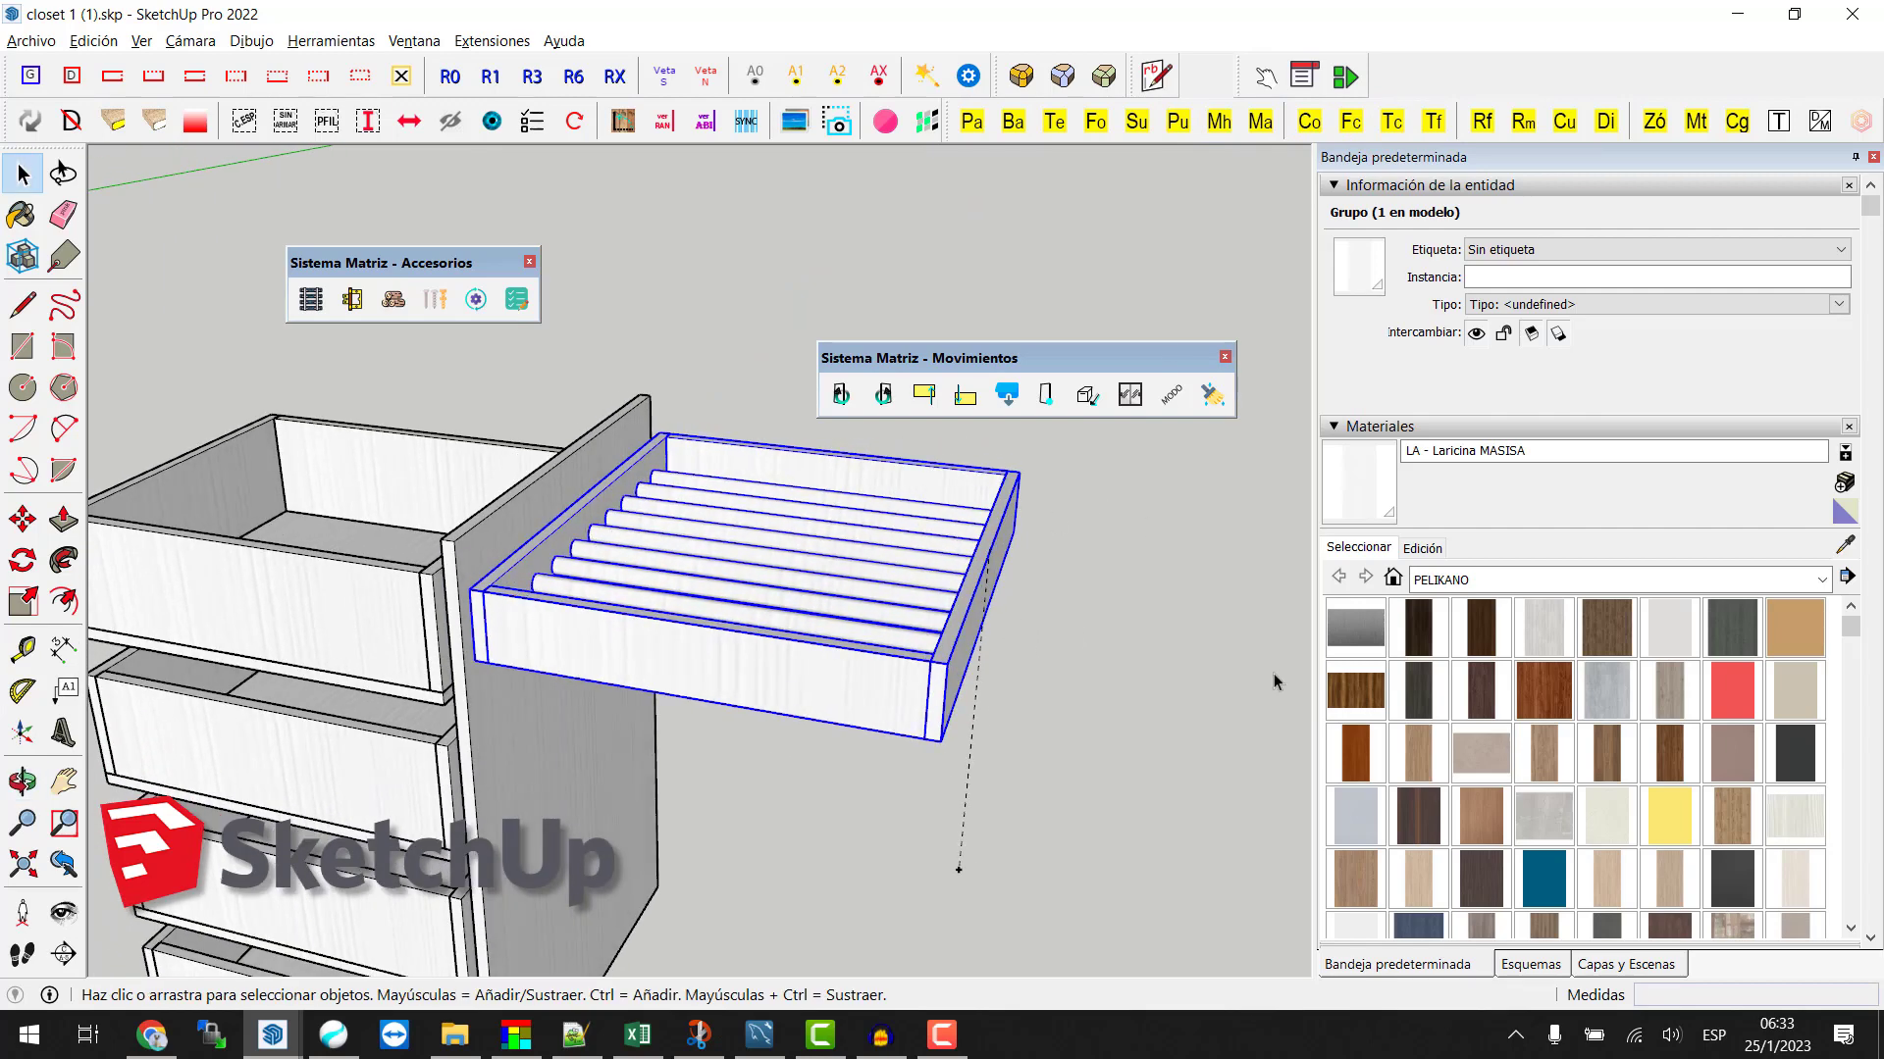
left_click(1531, 964)
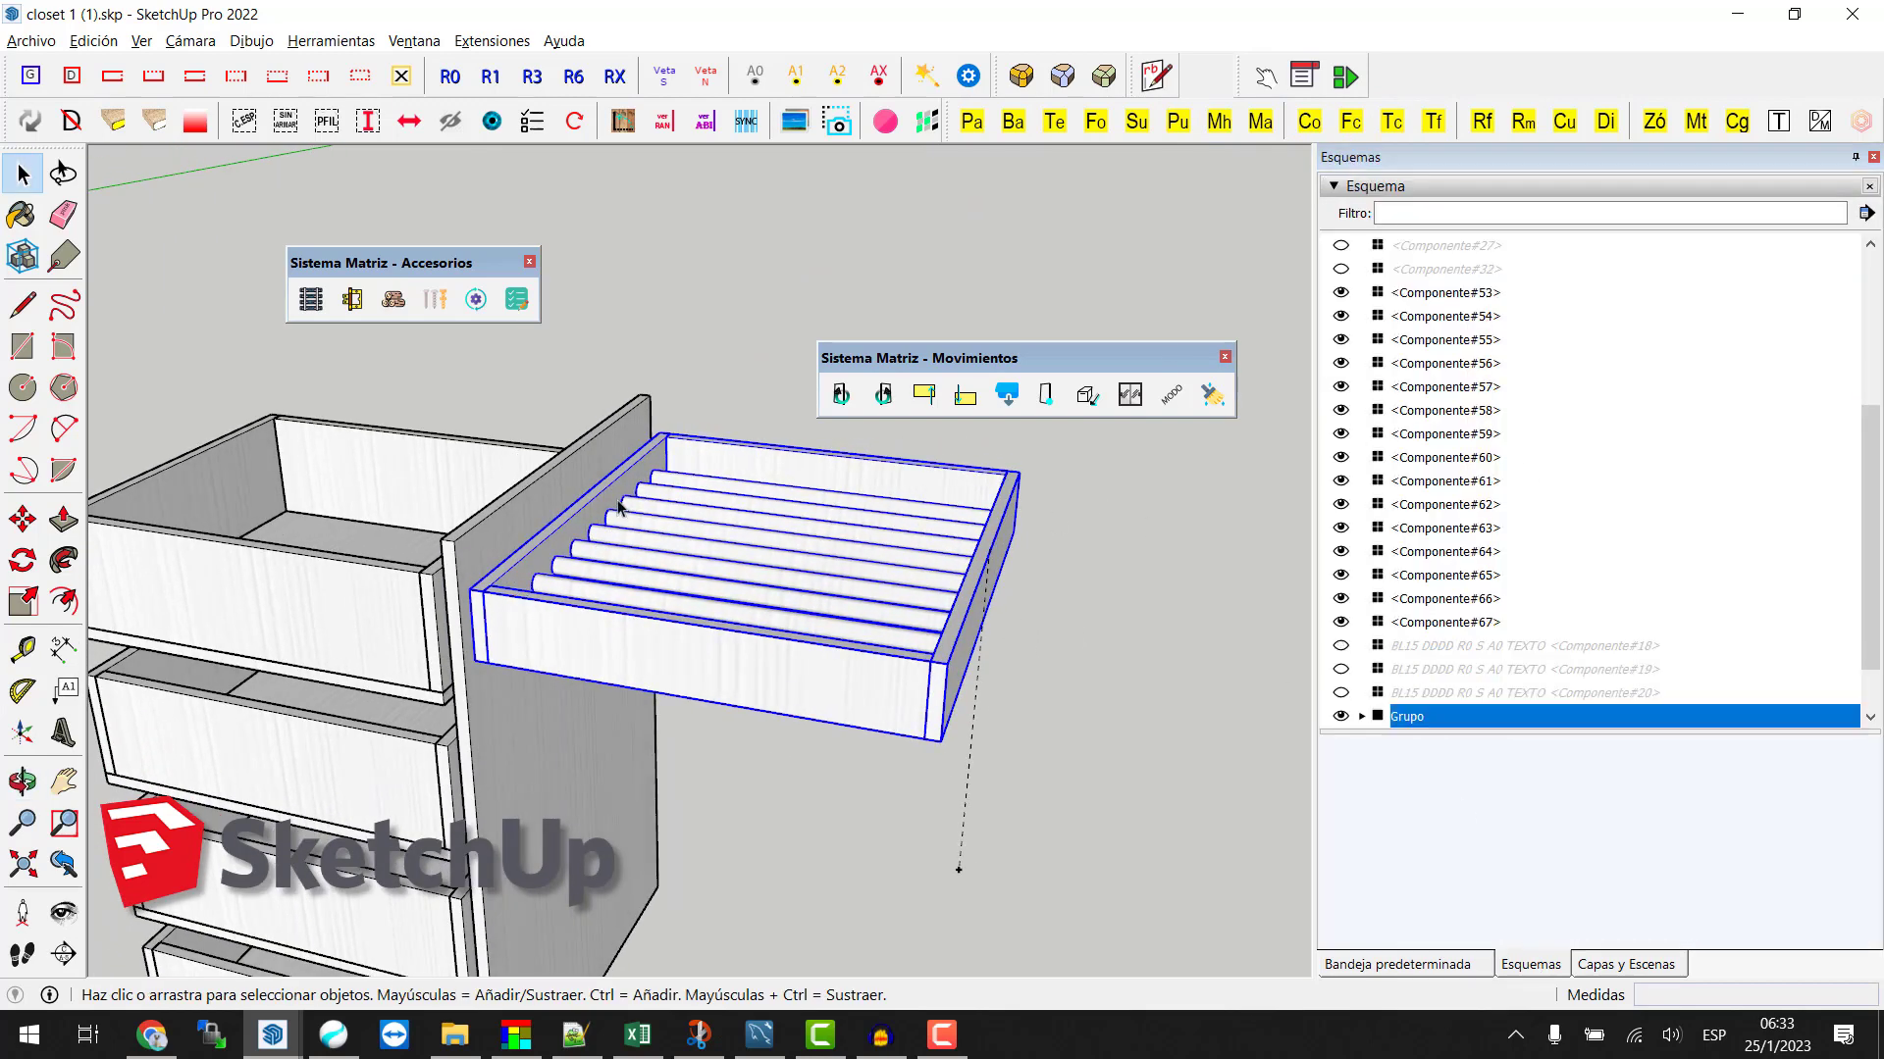
Step: Expand the slatted drawer in the Outliner, run Despiece Fácil on it, then close it
double_click(1407, 716)
left_click(1521, 696)
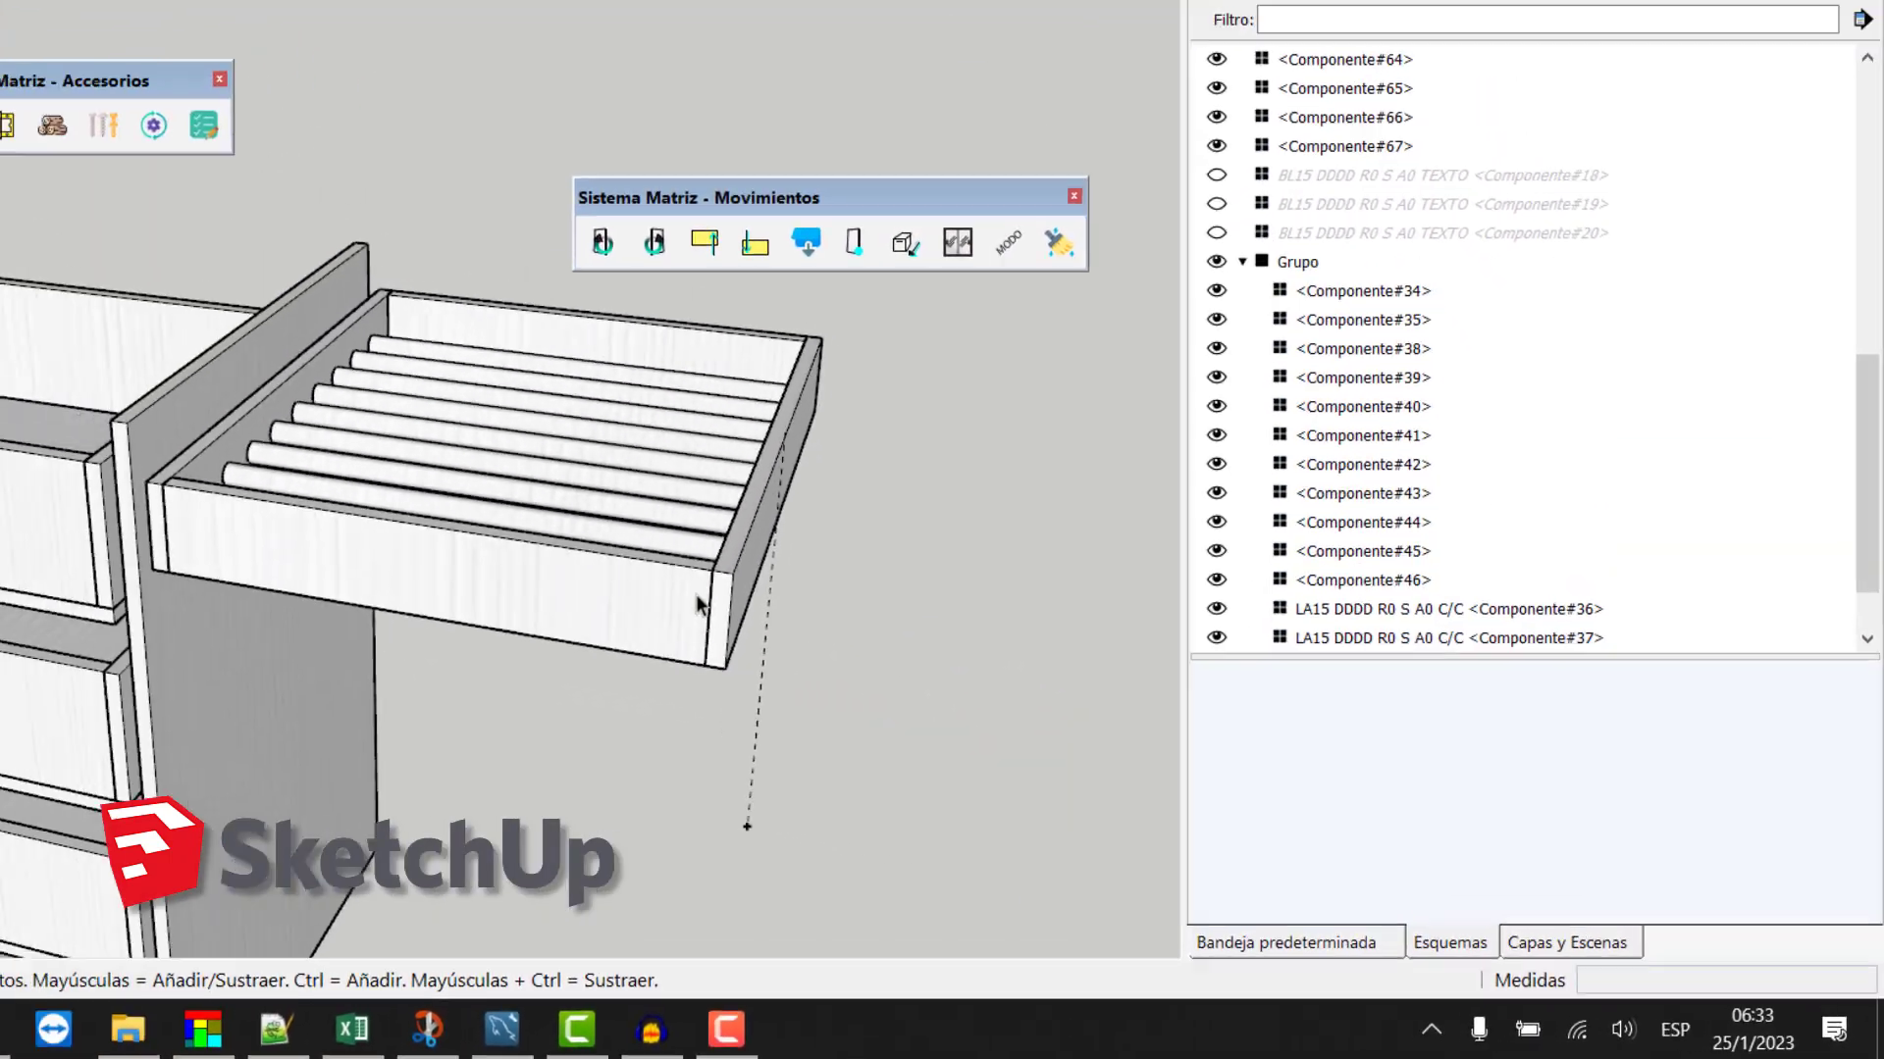
left_click(530, 562)
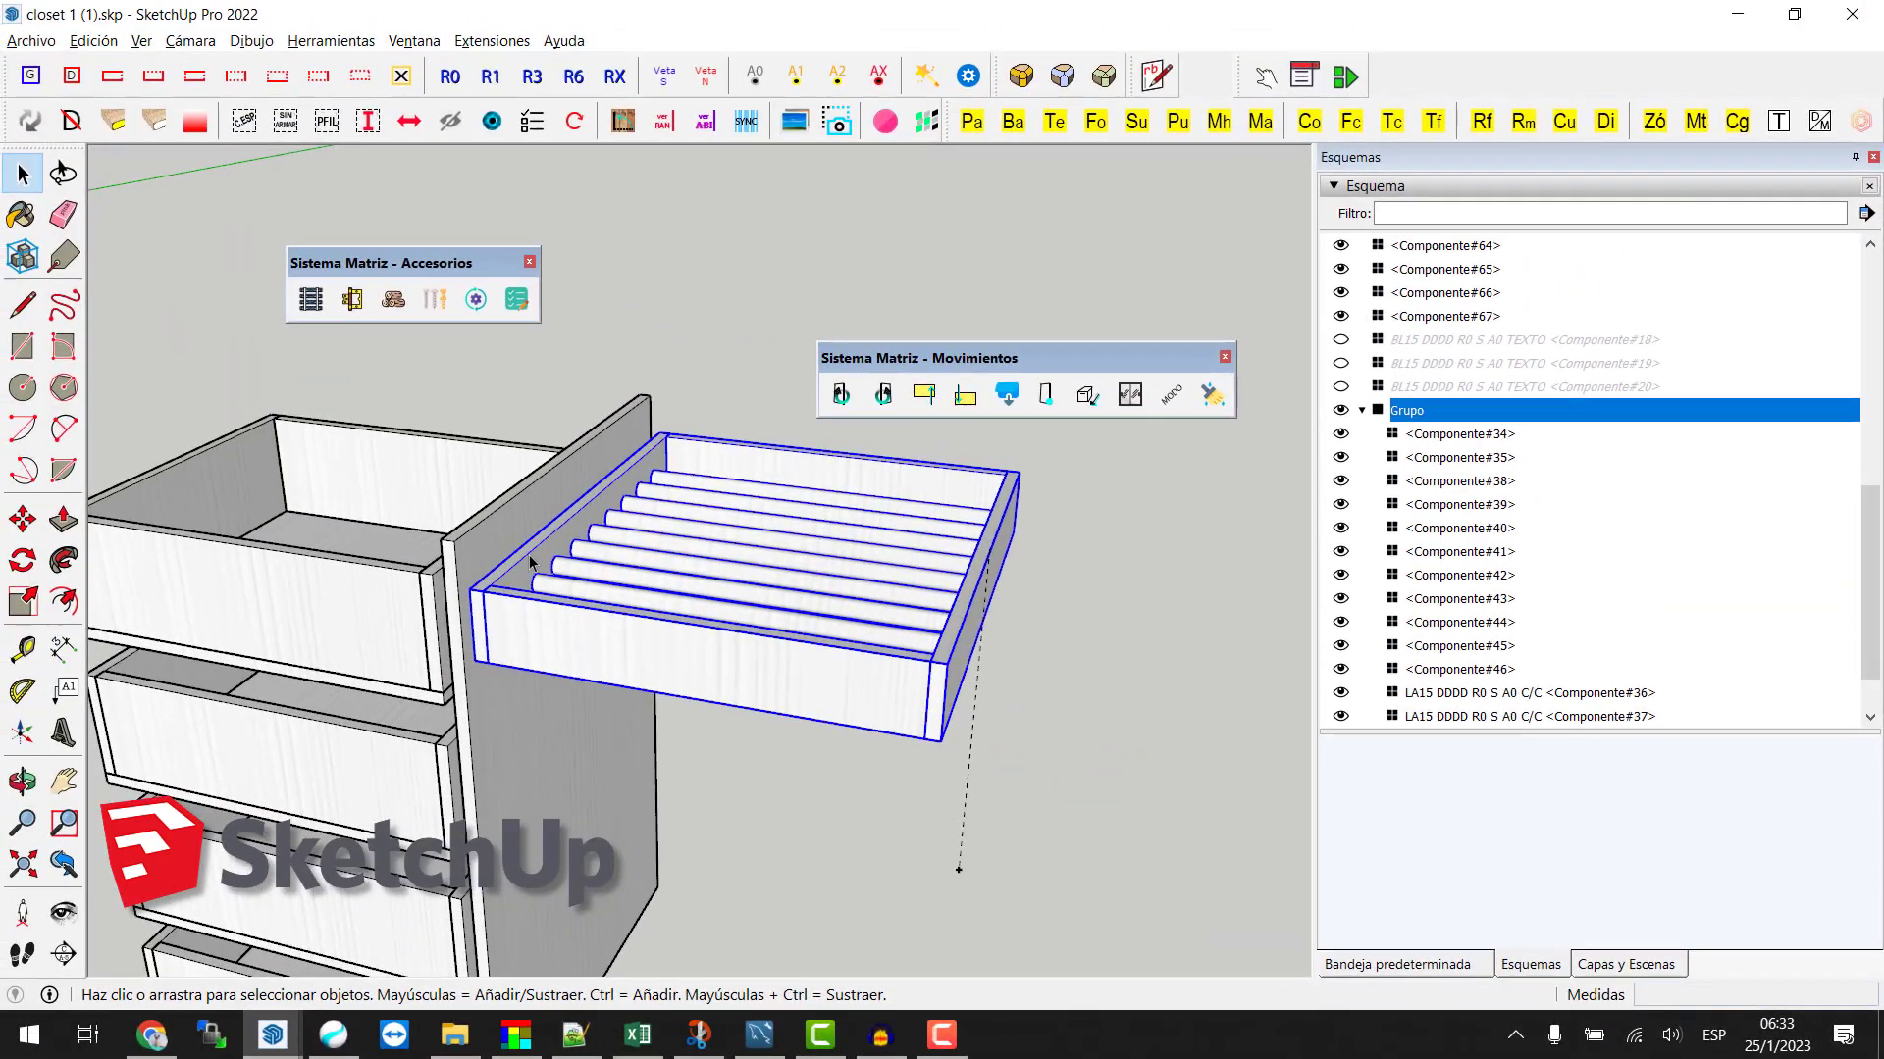
double_click(577, 538)
left_click(577, 537)
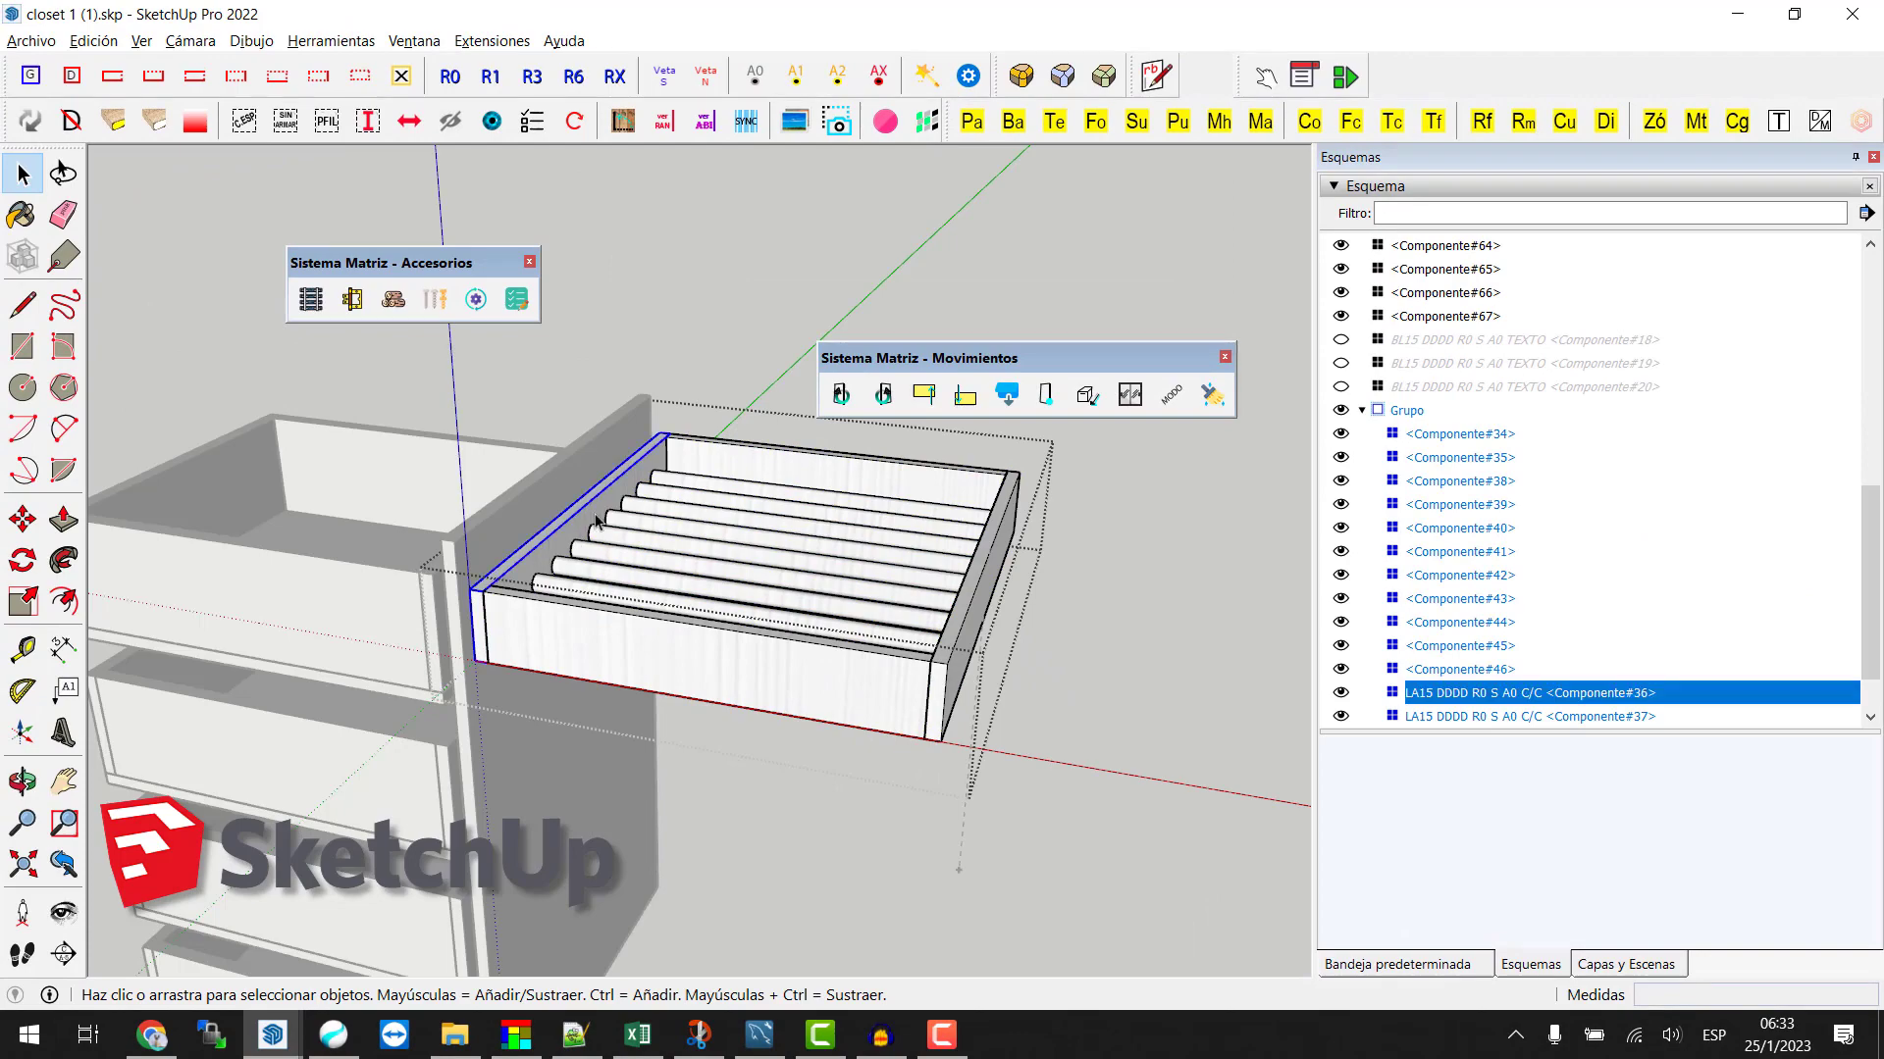
left_click(886, 125)
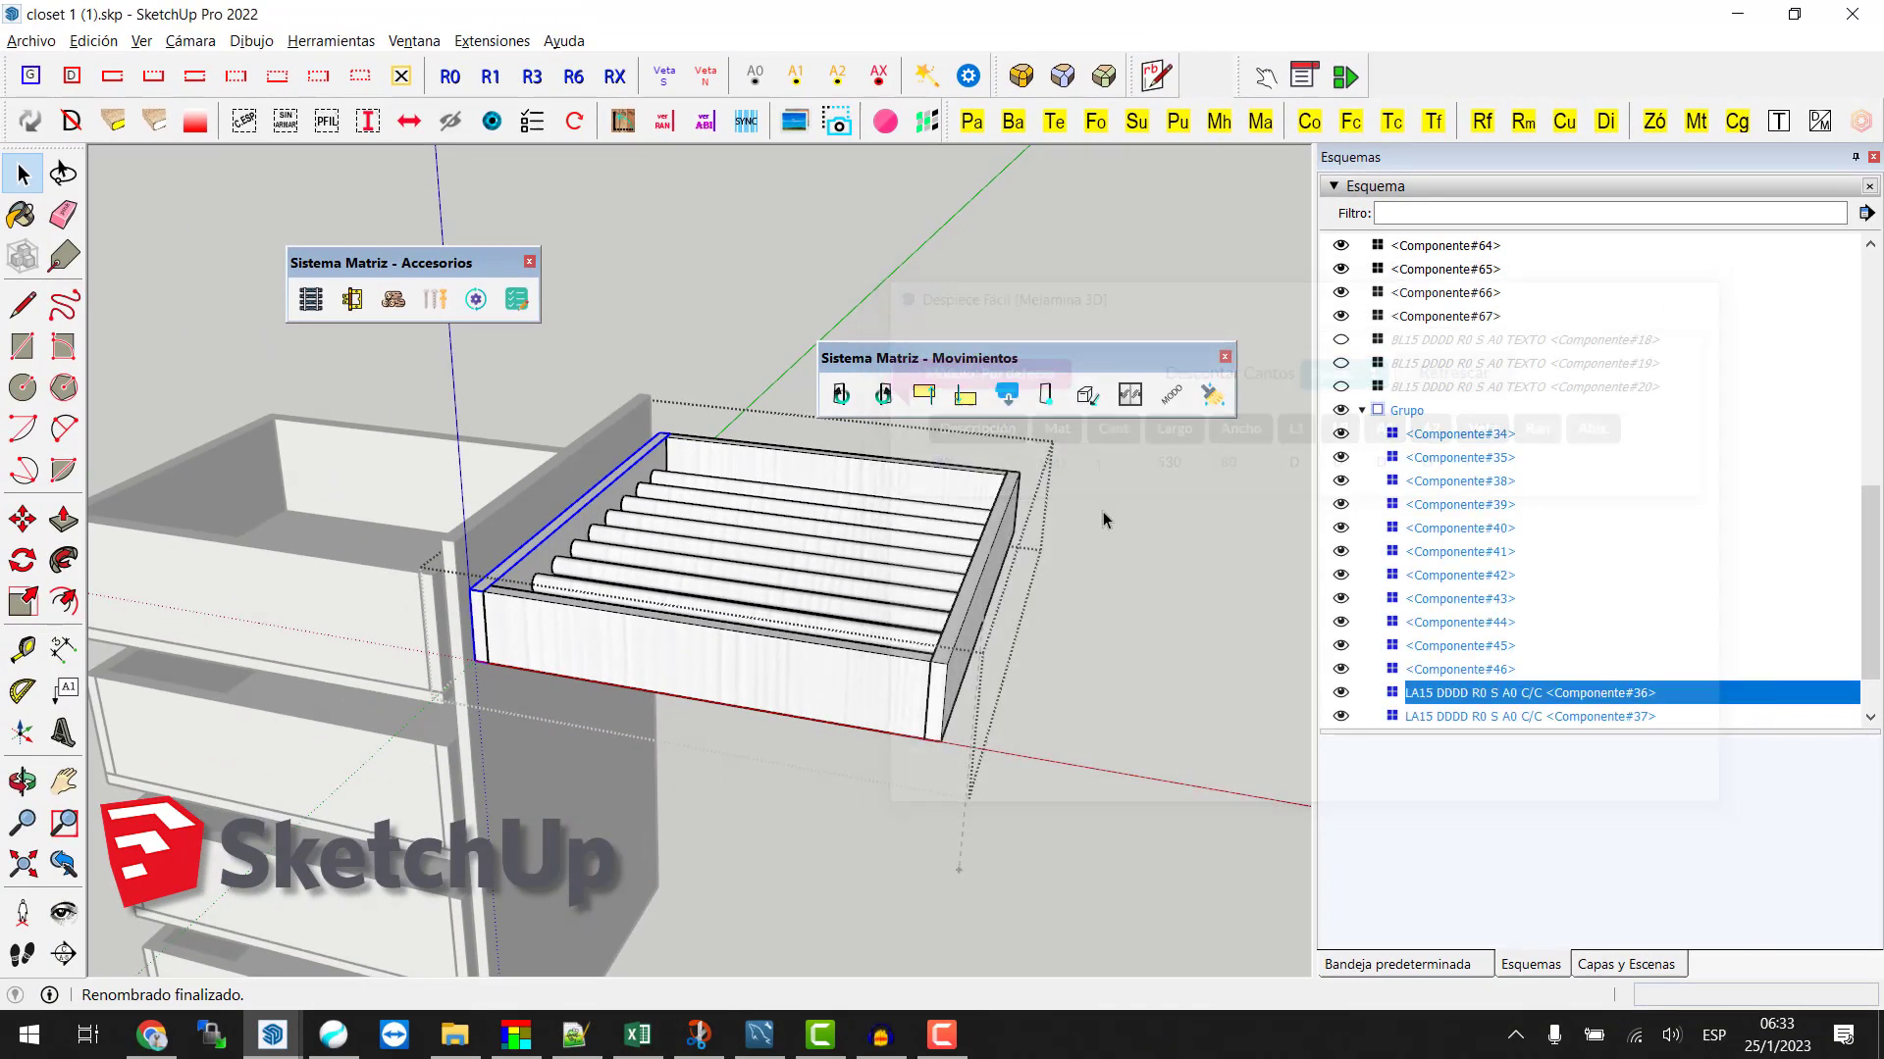
mouse_move(992, 521)
middle_mouse_down()
mouse_move(702, 510)
mouse_move(387, 450)
middle_mouse_up()
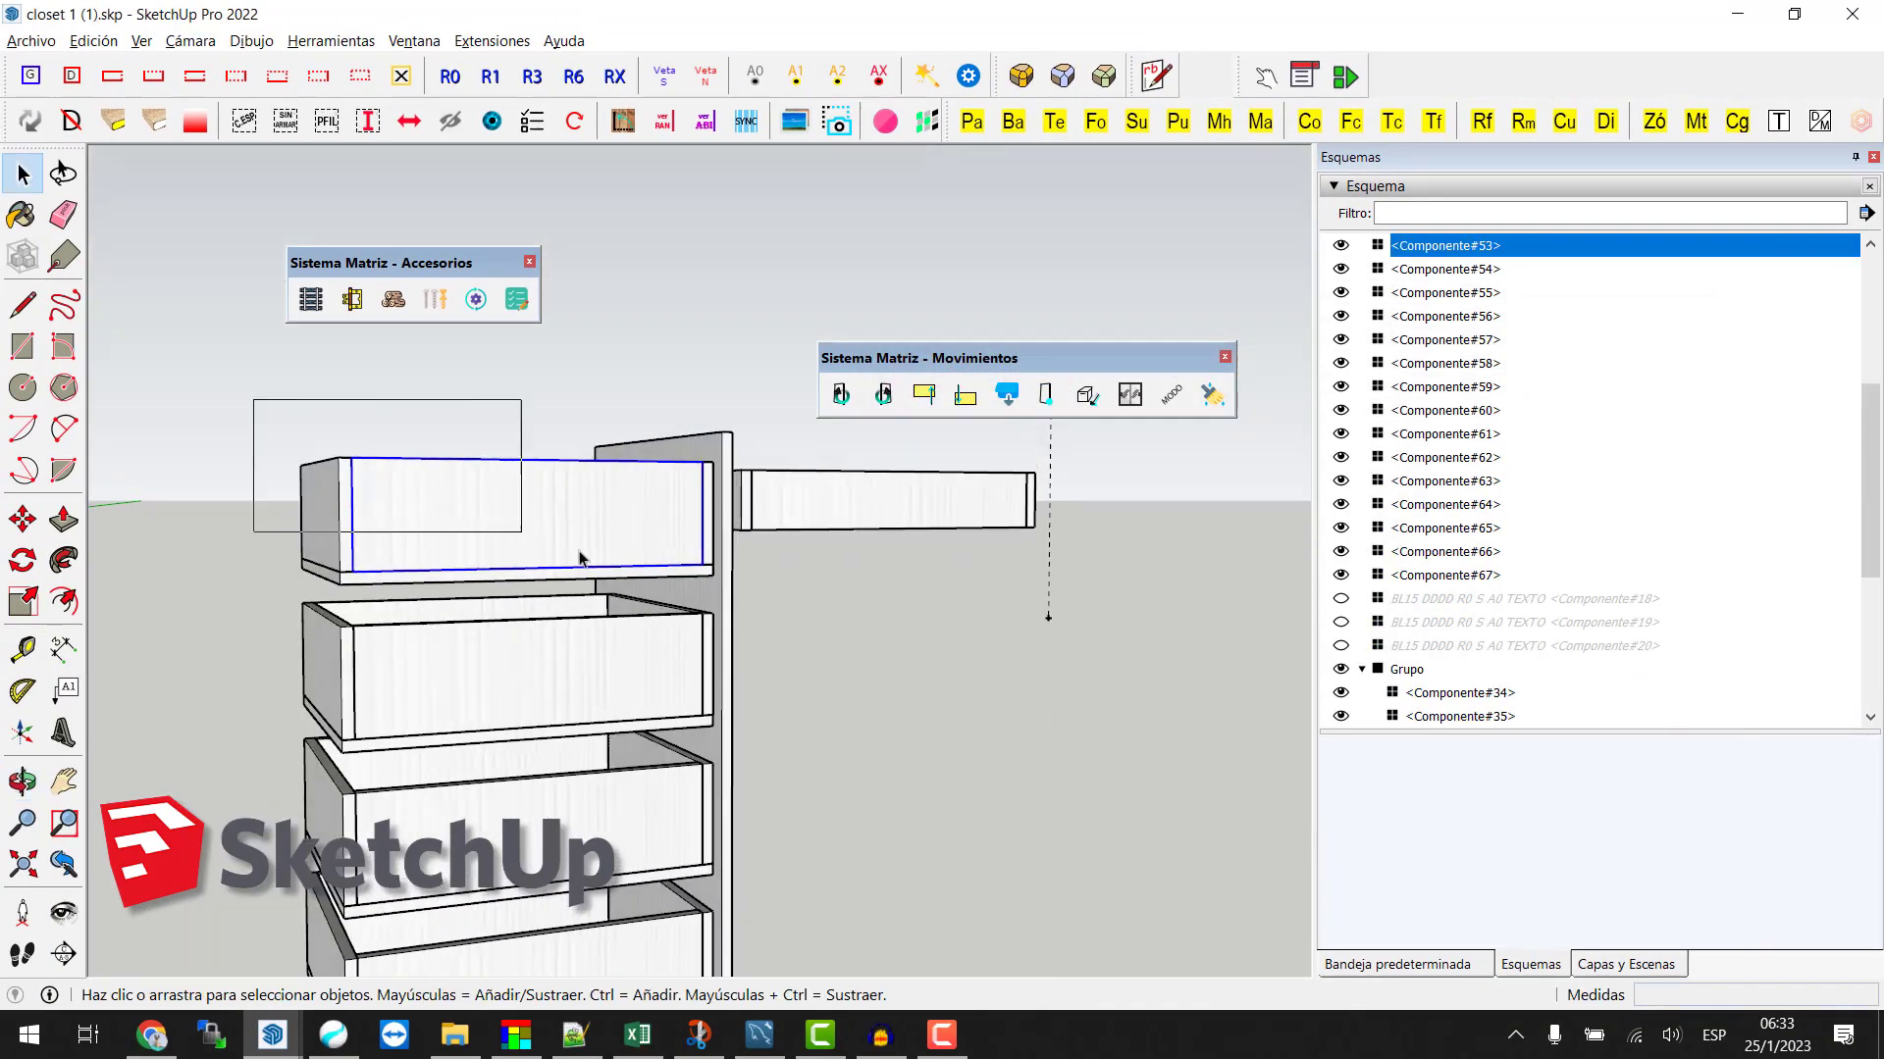
Step: Turn the top two drawers' parts into components Componente#79 and Componente#80
left_click_drag(711, 602, 774, 605)
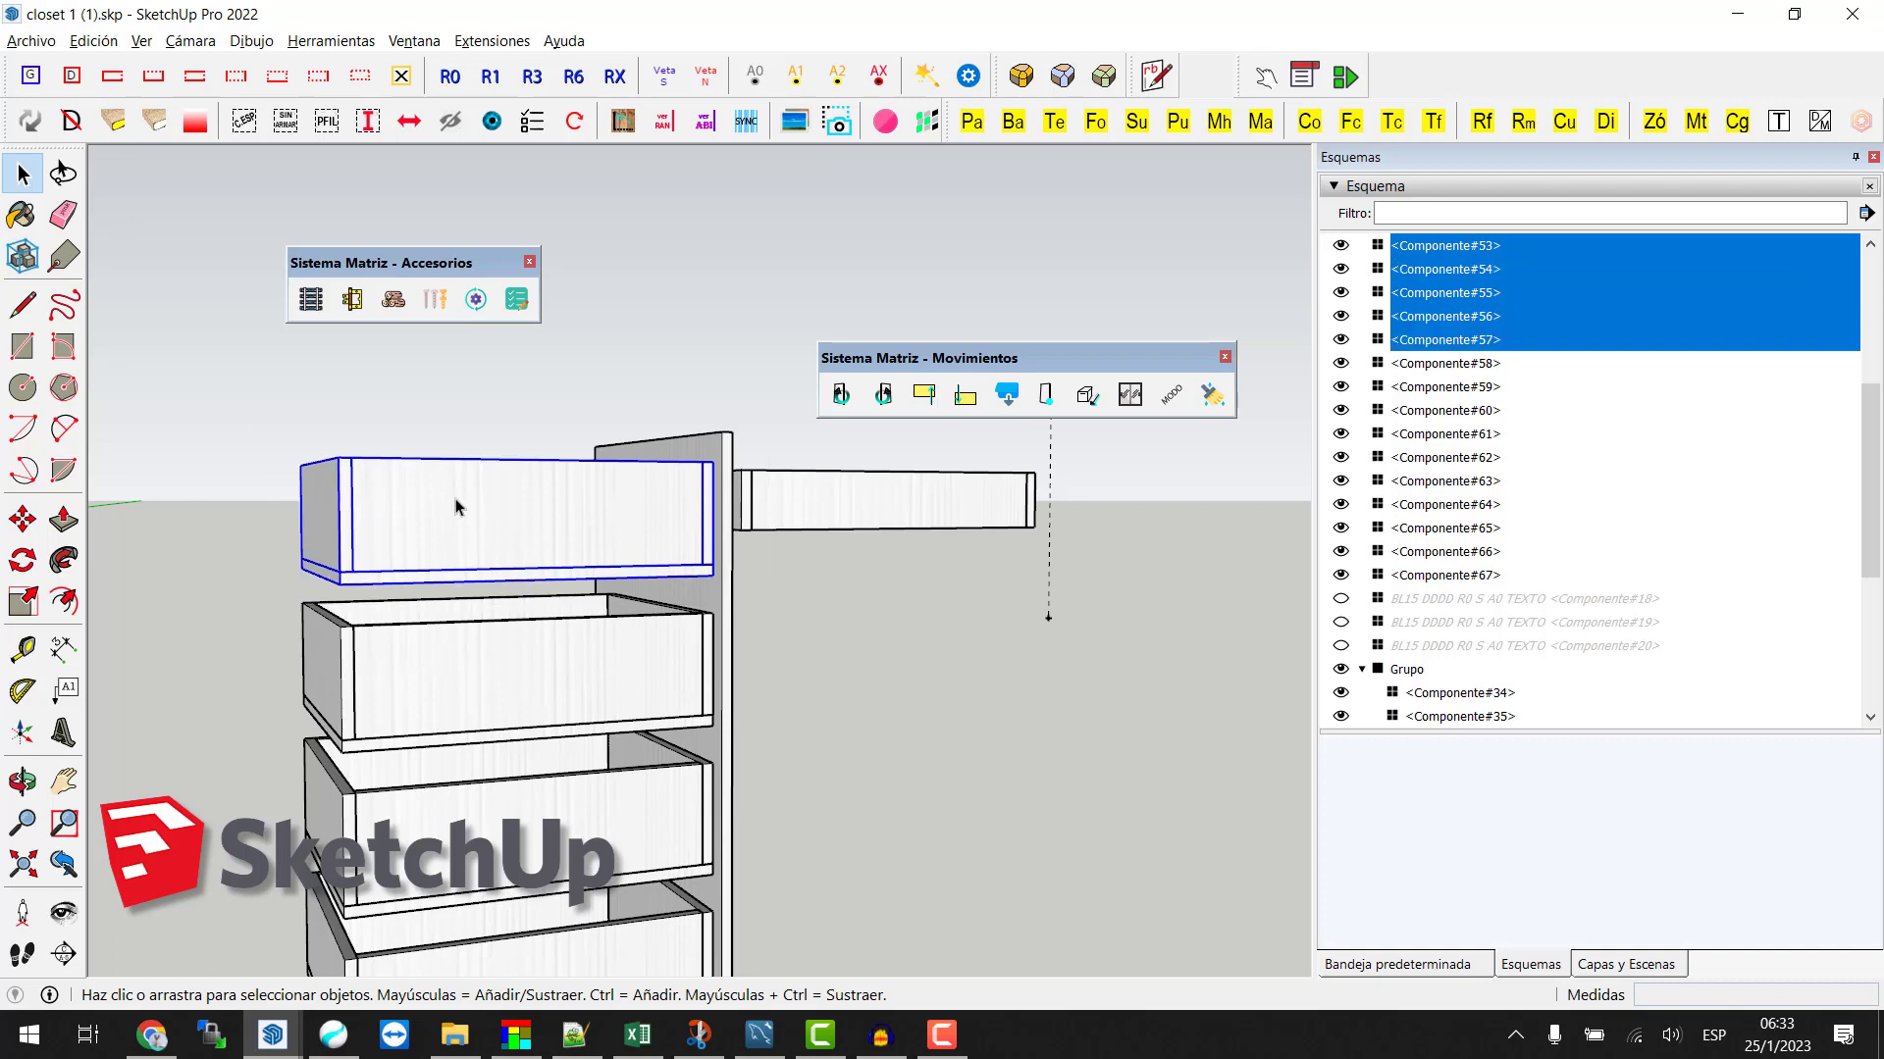
key("g")
left_click(914, 575)
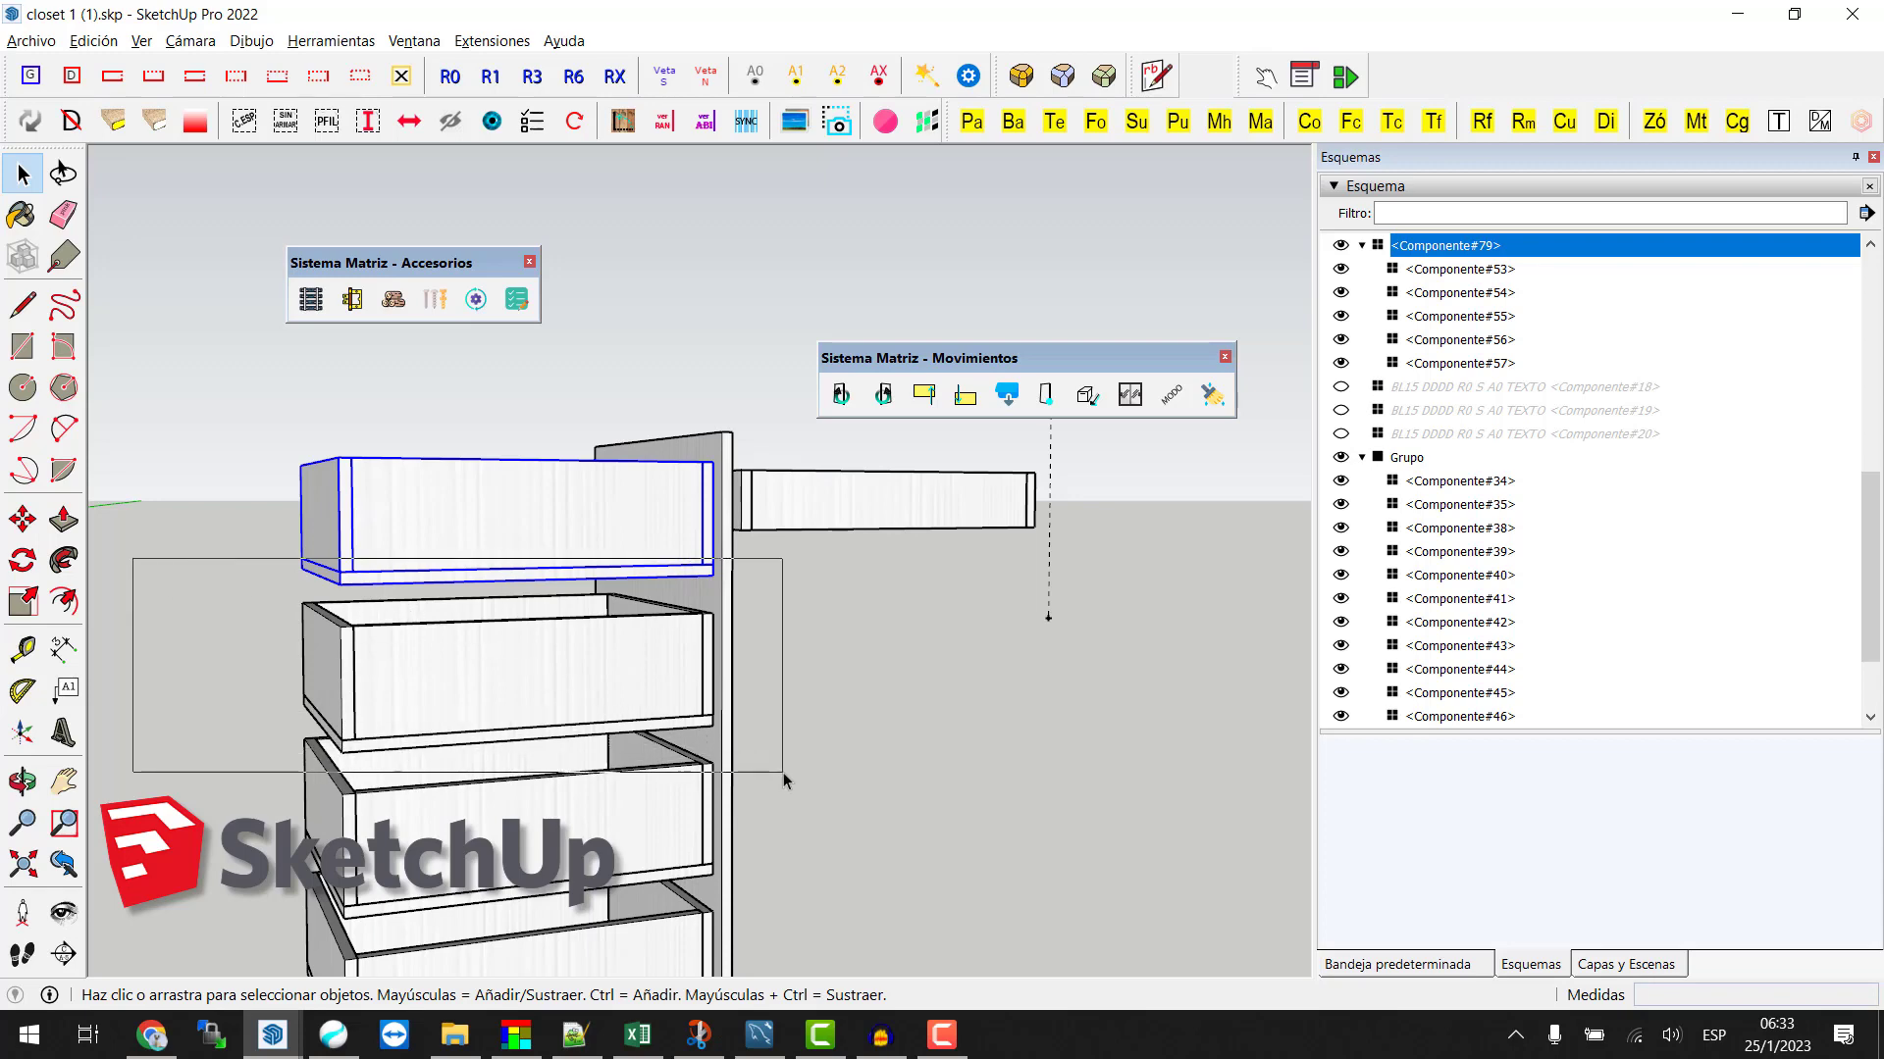
left_click_drag(783, 773, 787, 773)
key("g")
key("Return")
Step: Select the third drawer, then reselect and open the top drawer component for editing
middle_click_drag(787, 773, 603, 921)
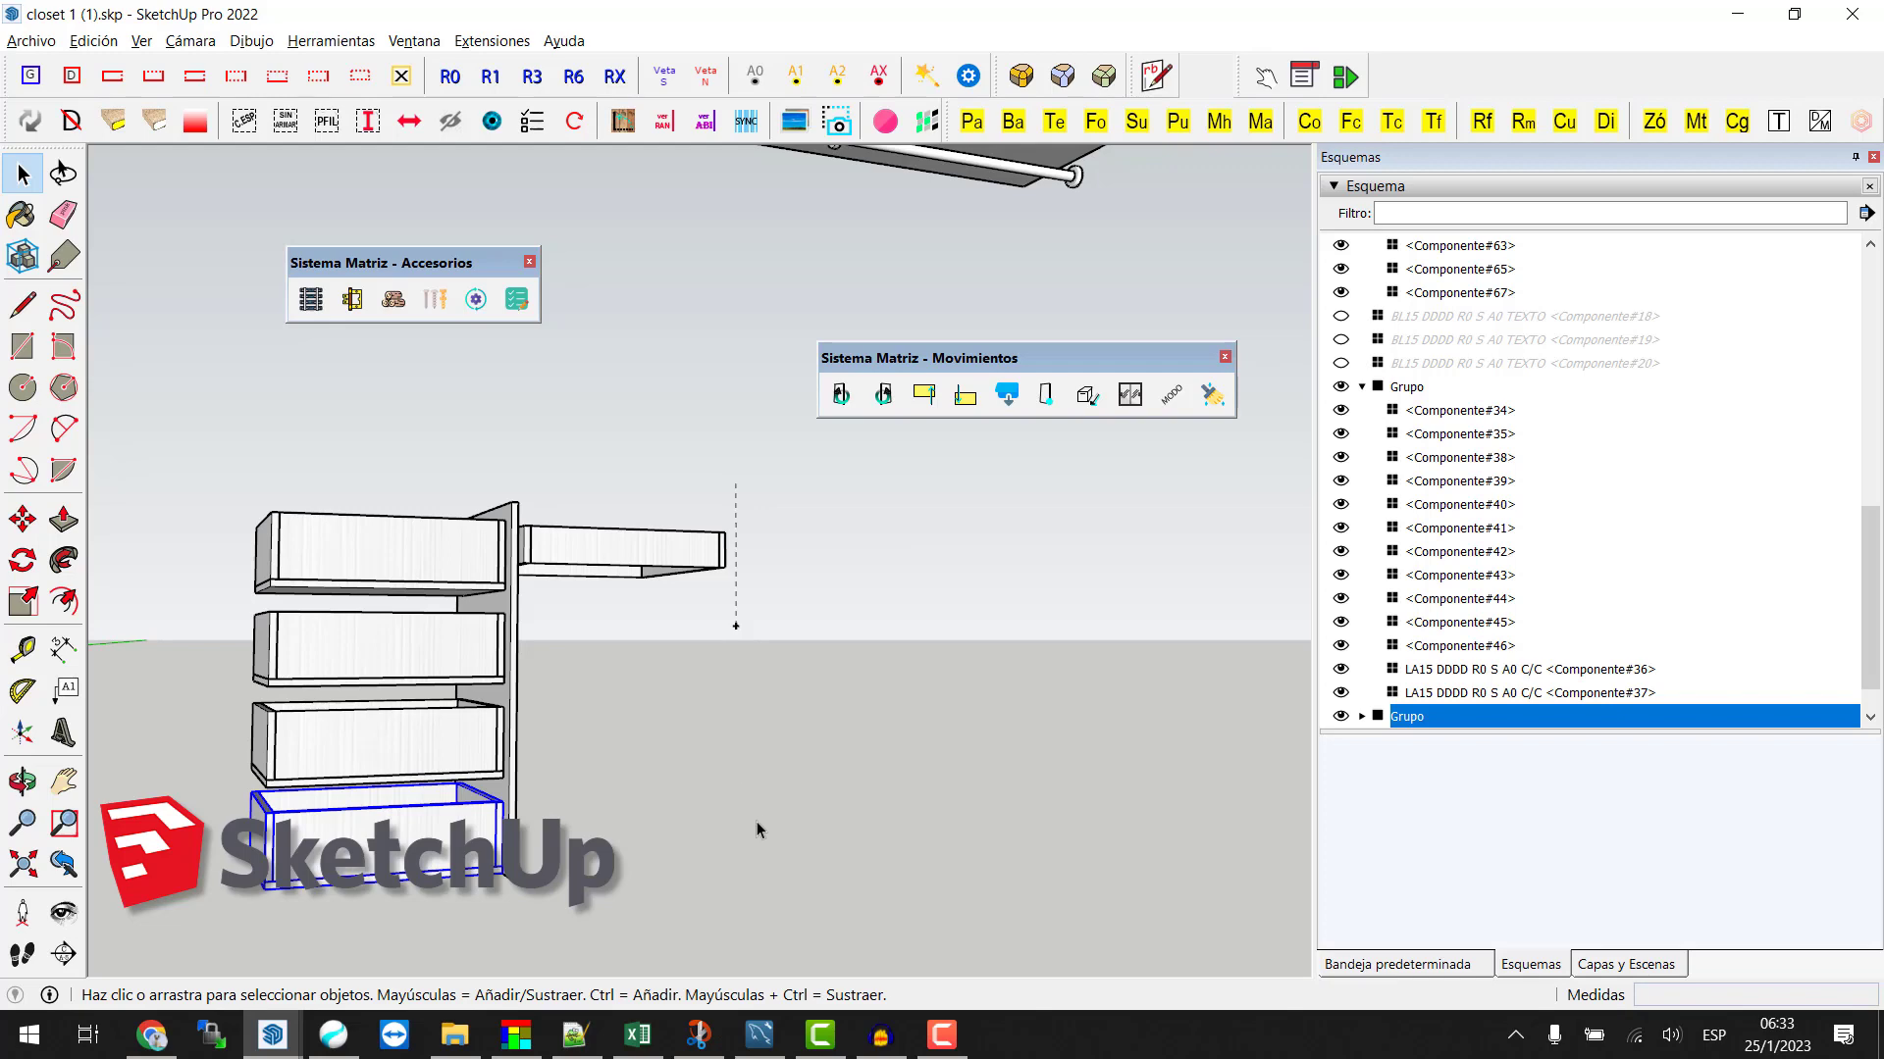
left_click(345, 764)
middle_click_drag(307, 625, 294, 660)
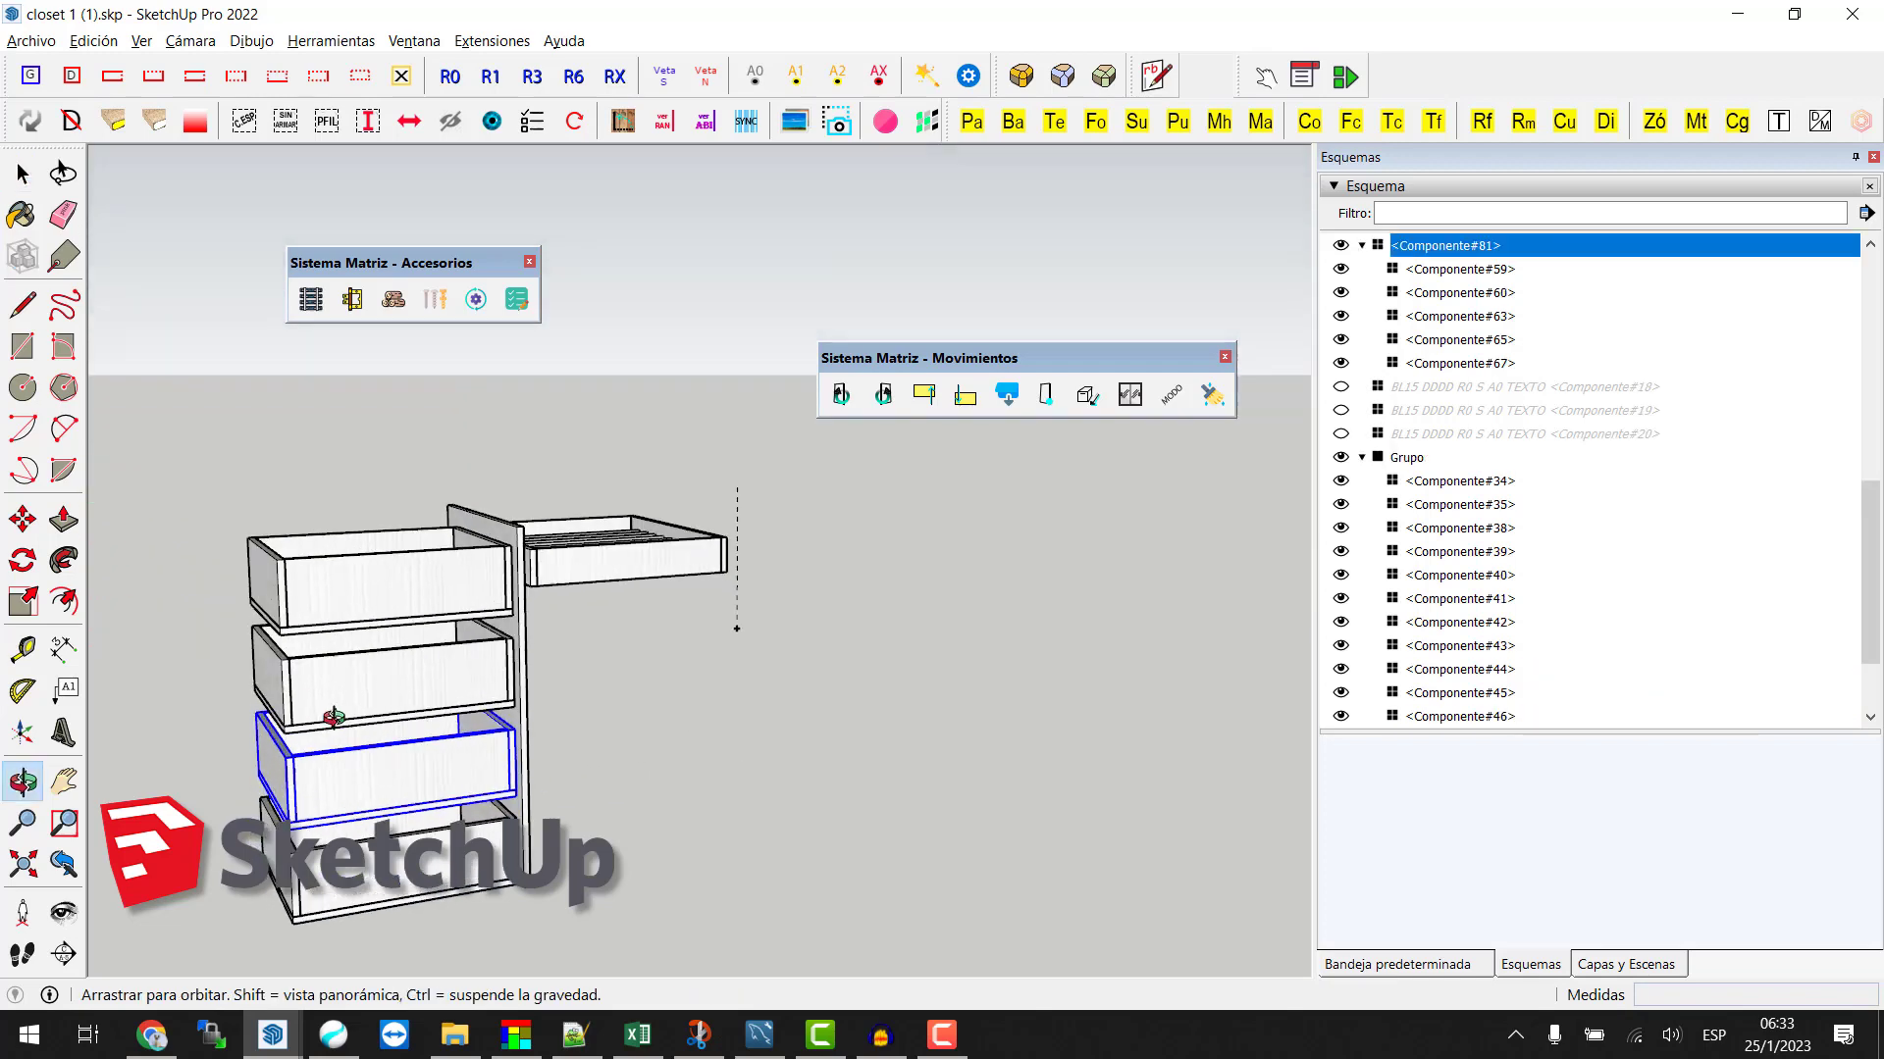
left_click(314, 581)
double_click(314, 583)
Step: Label the top and second drawers' side panels LA15 DDDD R0 S A0 C/C
left_click(327, 559)
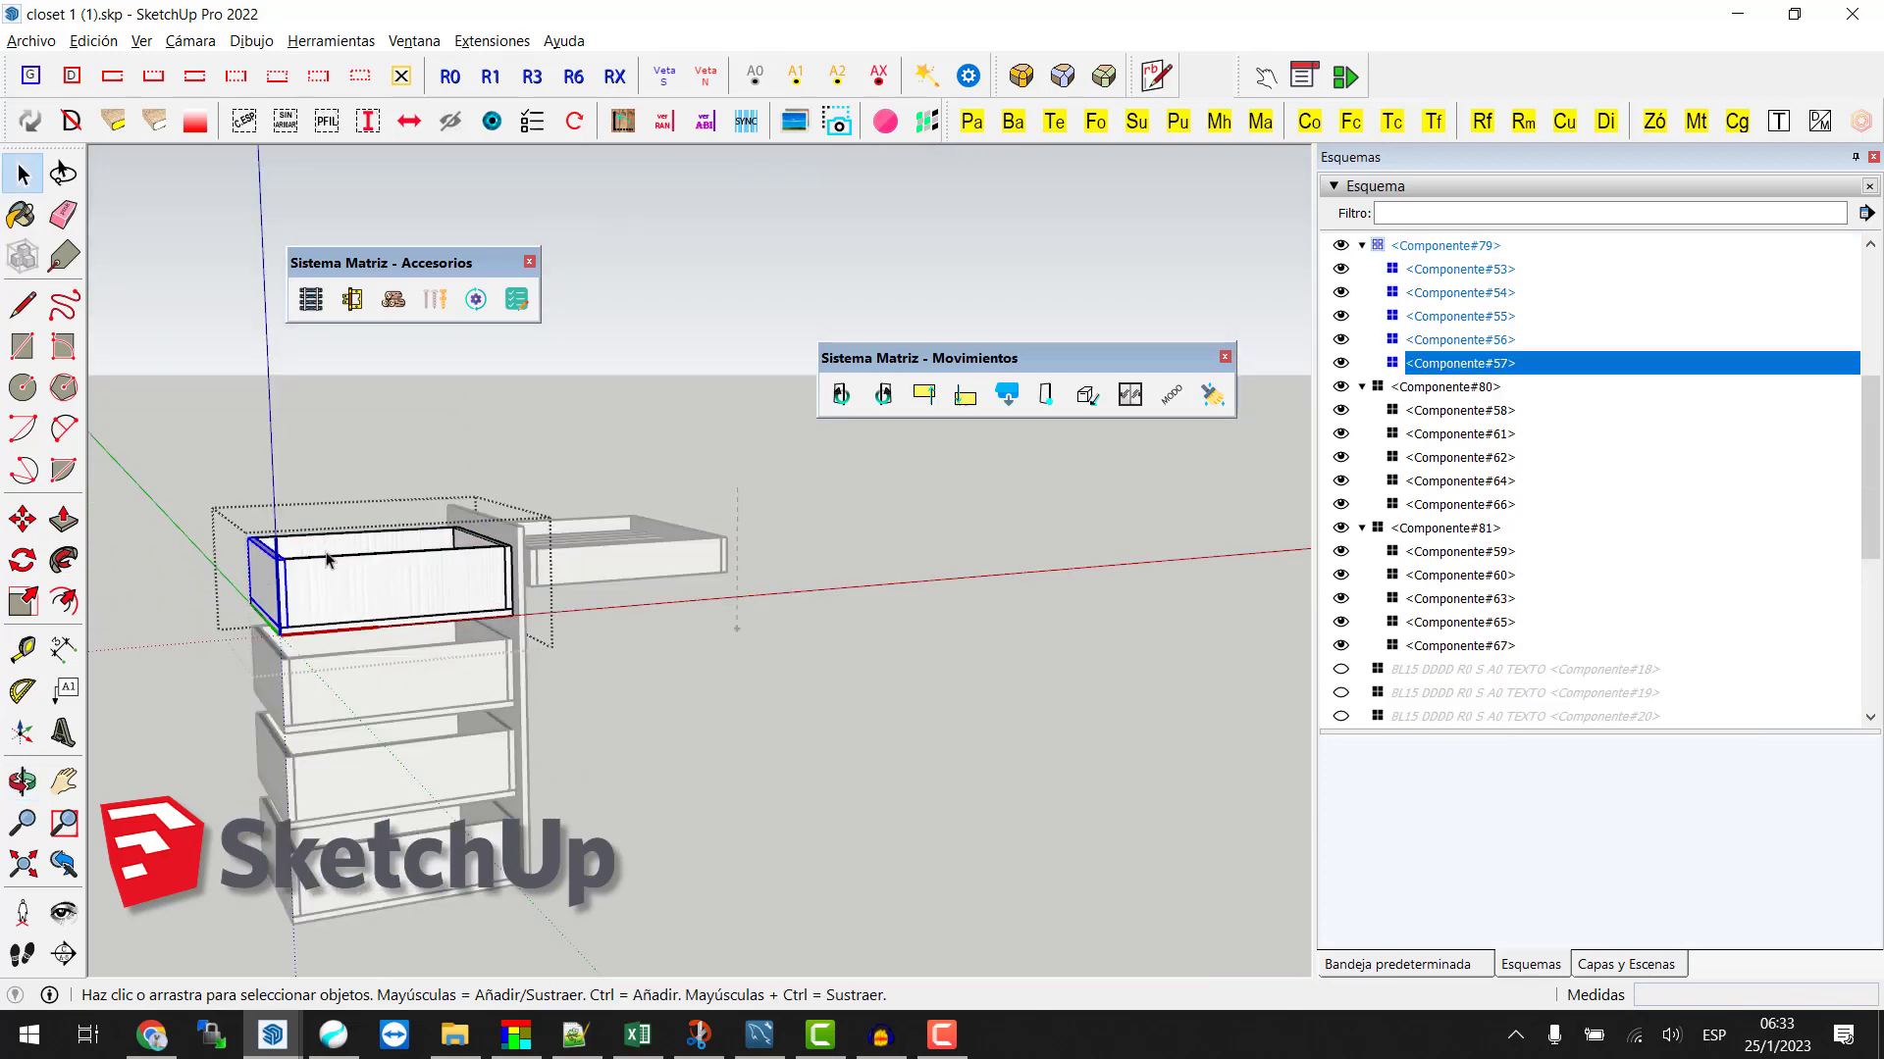
left_click(472, 540, "shift")
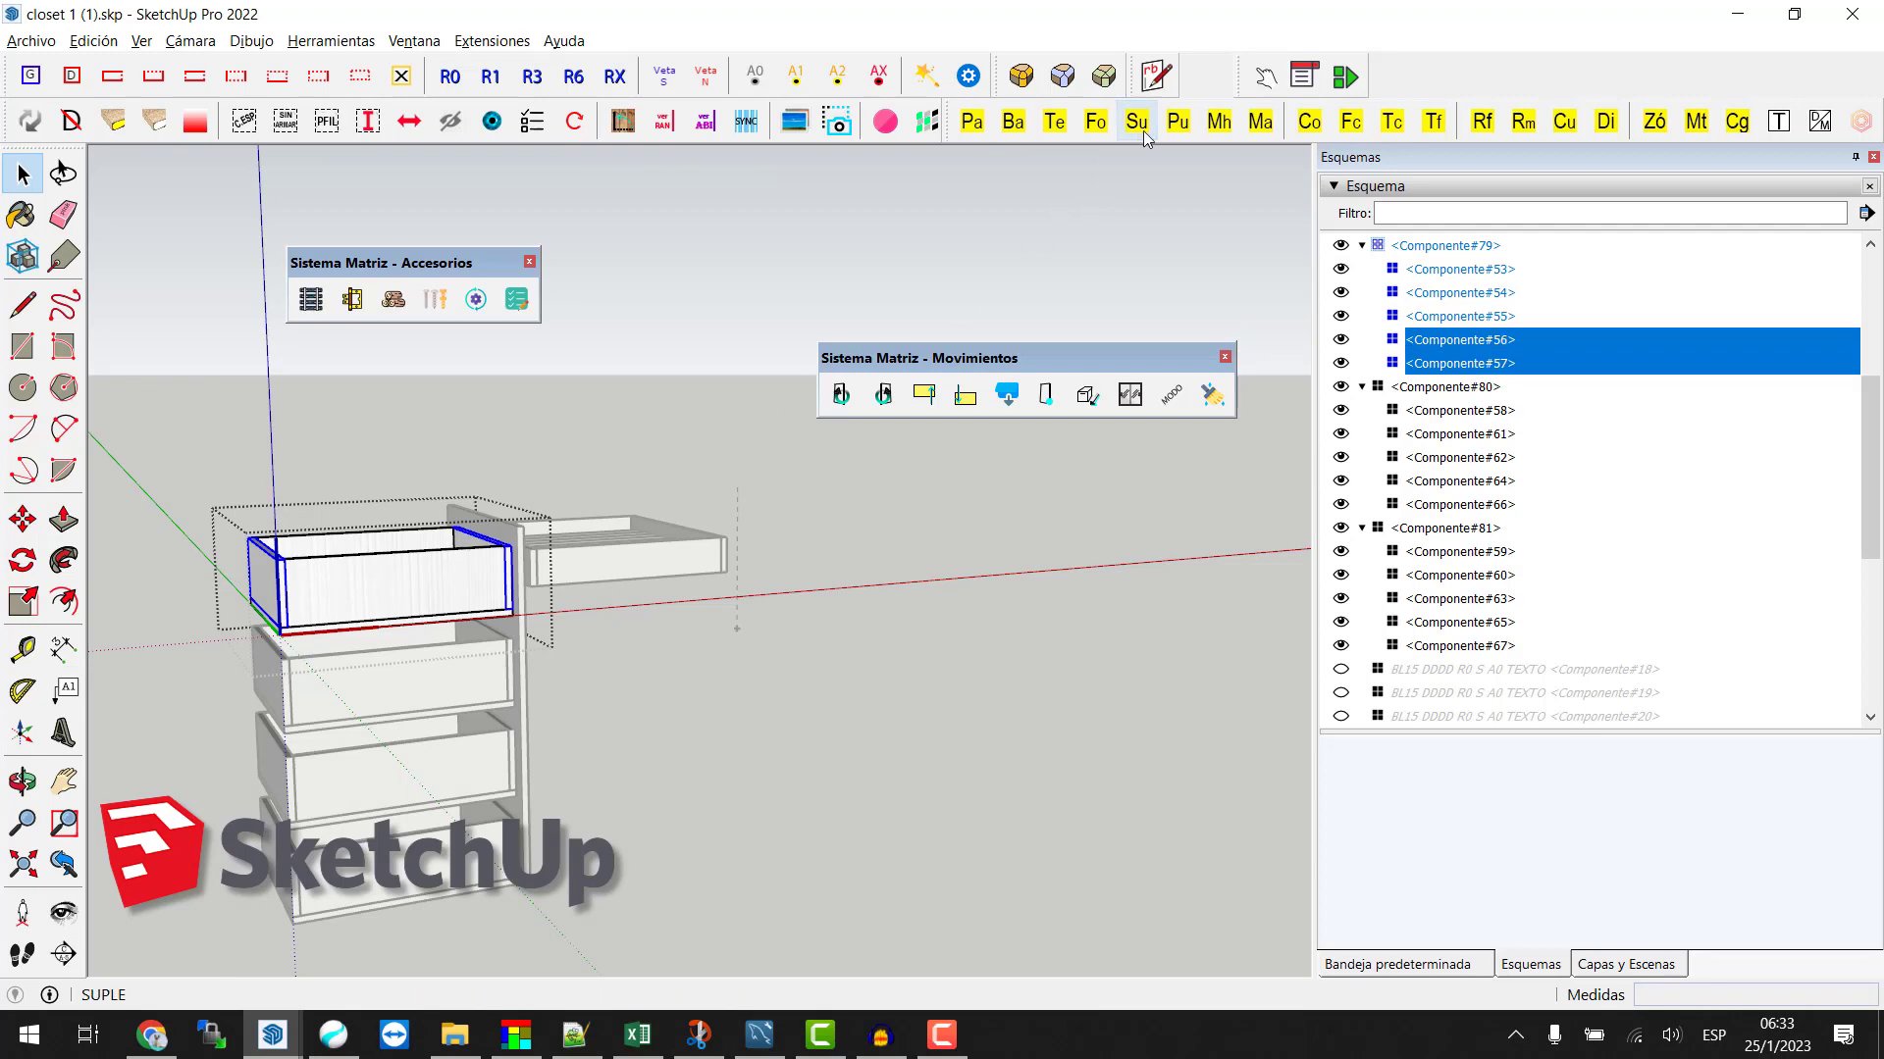
left_click(311, 715)
double_click(324, 722)
left_click(272, 684)
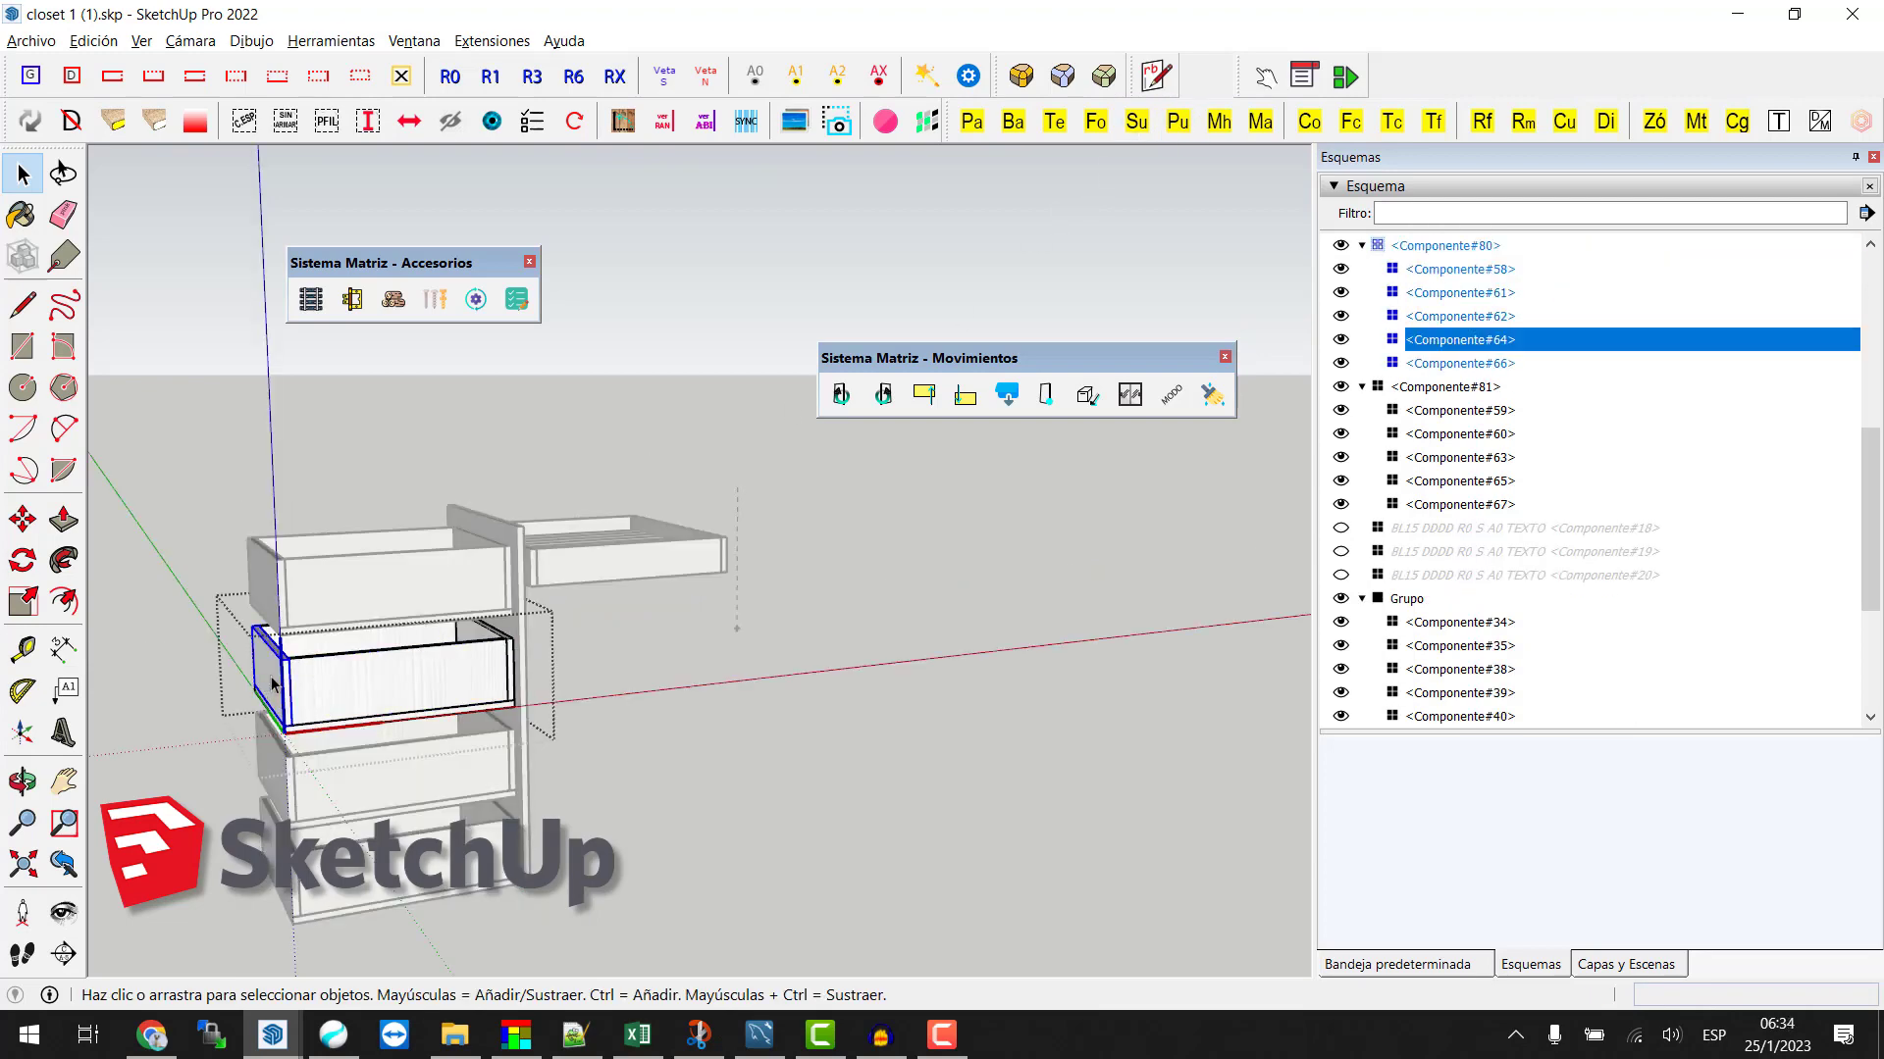
left_click(481, 641, "shift")
middle_click_drag(480, 641, 390, 738)
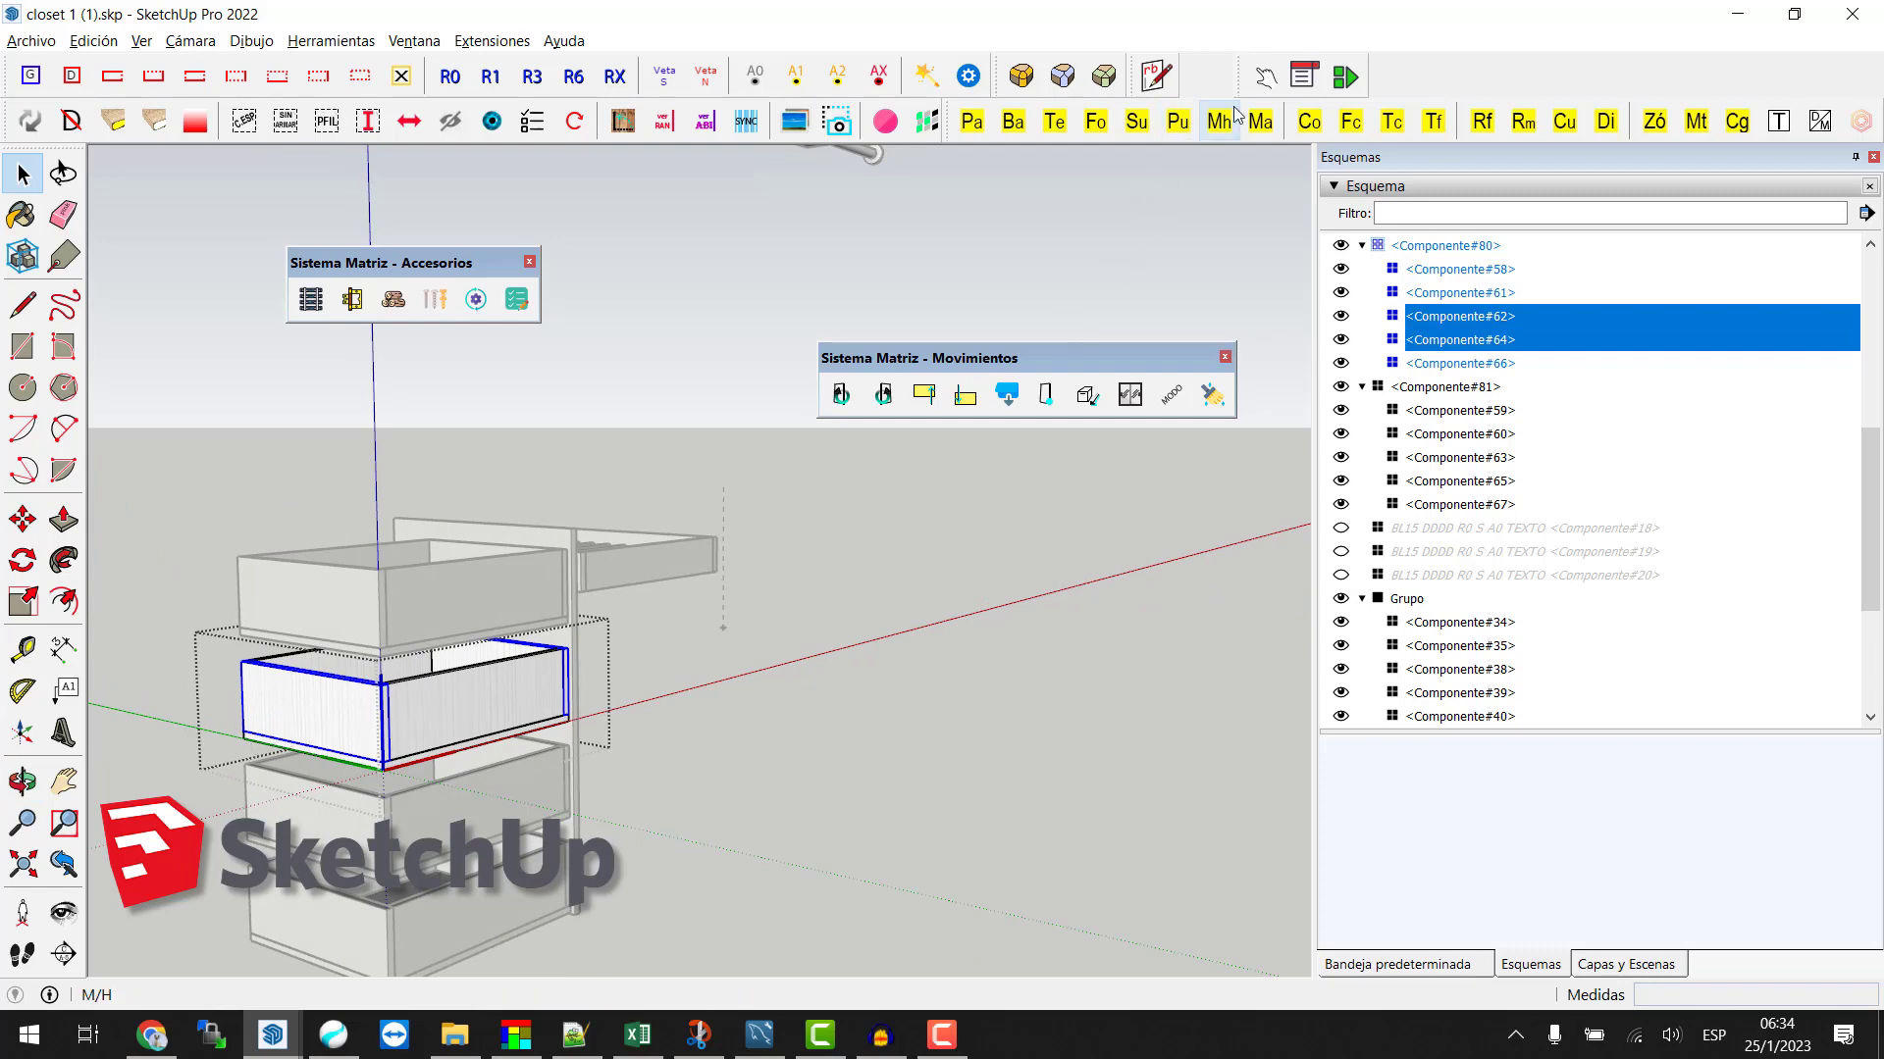
left_click(1313, 132)
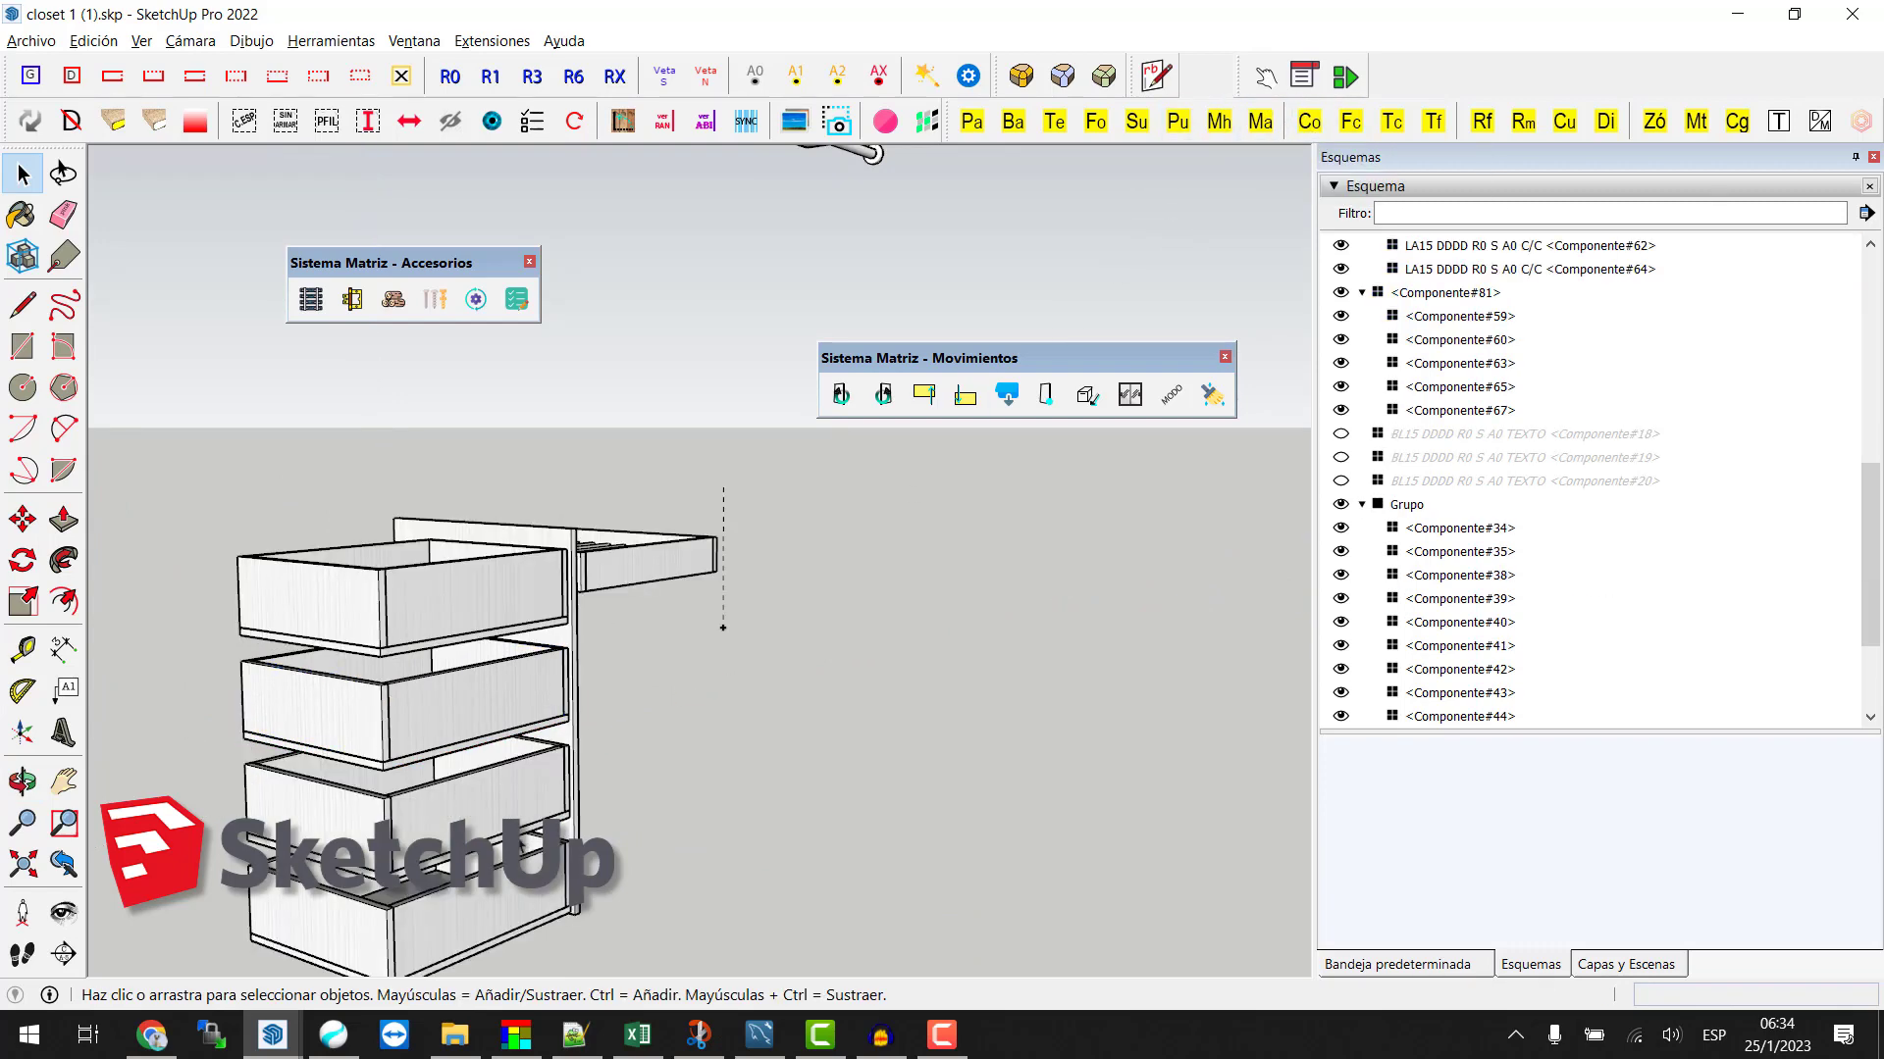
Step: Label the third drawer's side panels as drawer sides (C/C)
left_click(332, 803)
double_click(332, 802)
left_click(300, 802)
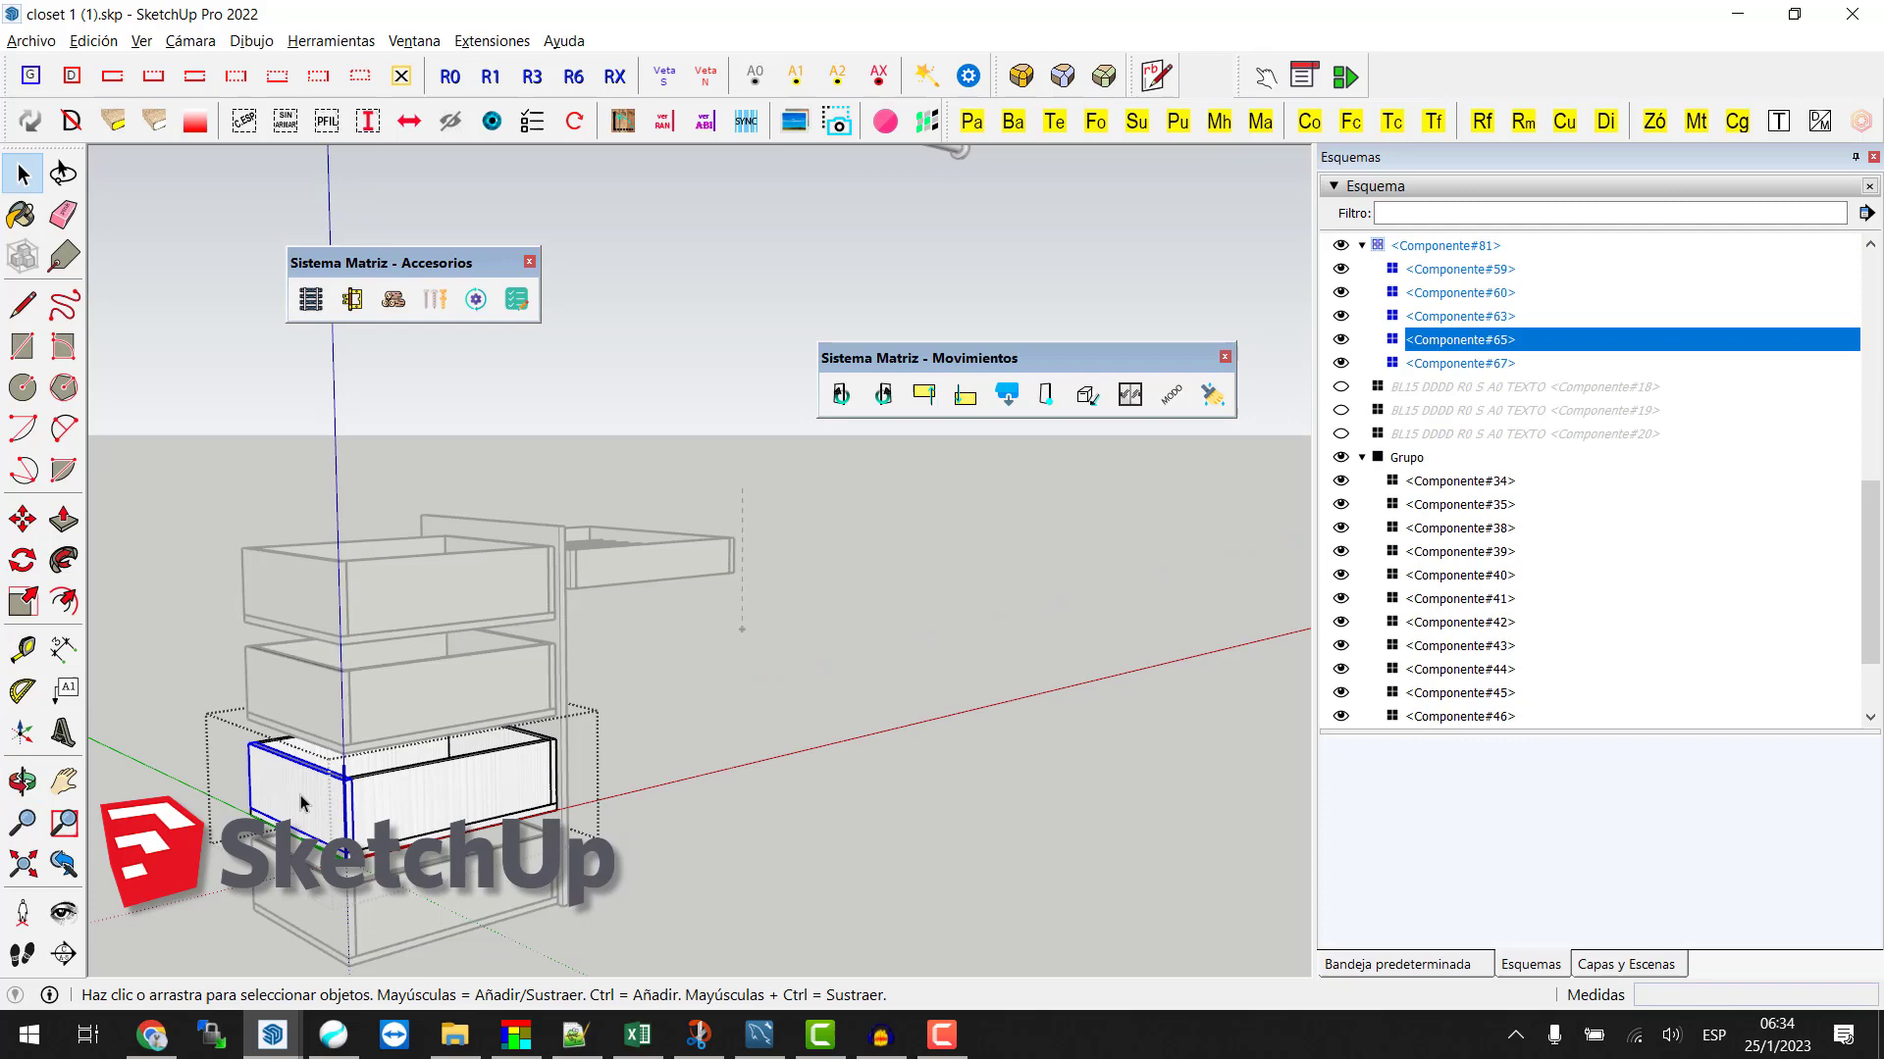
left_click(522, 743, "shift")
left_click(1309, 121)
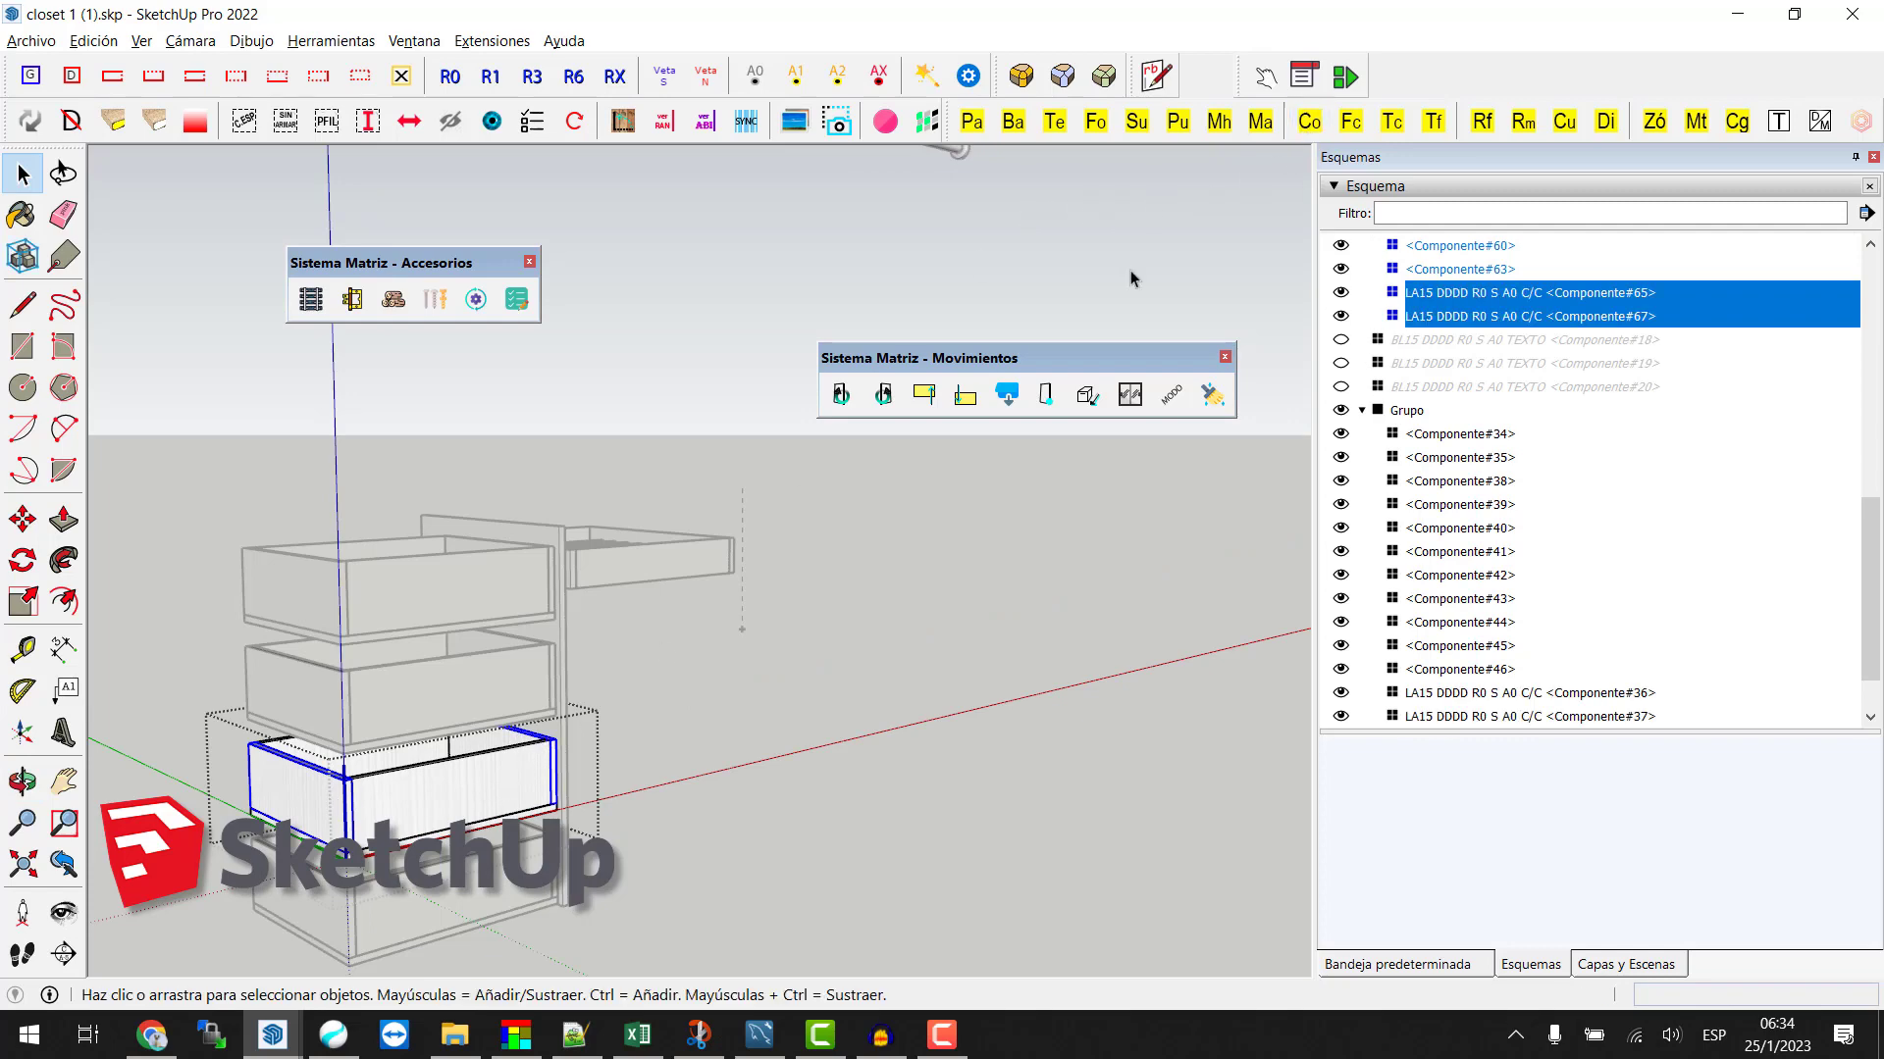
left_click(378, 814)
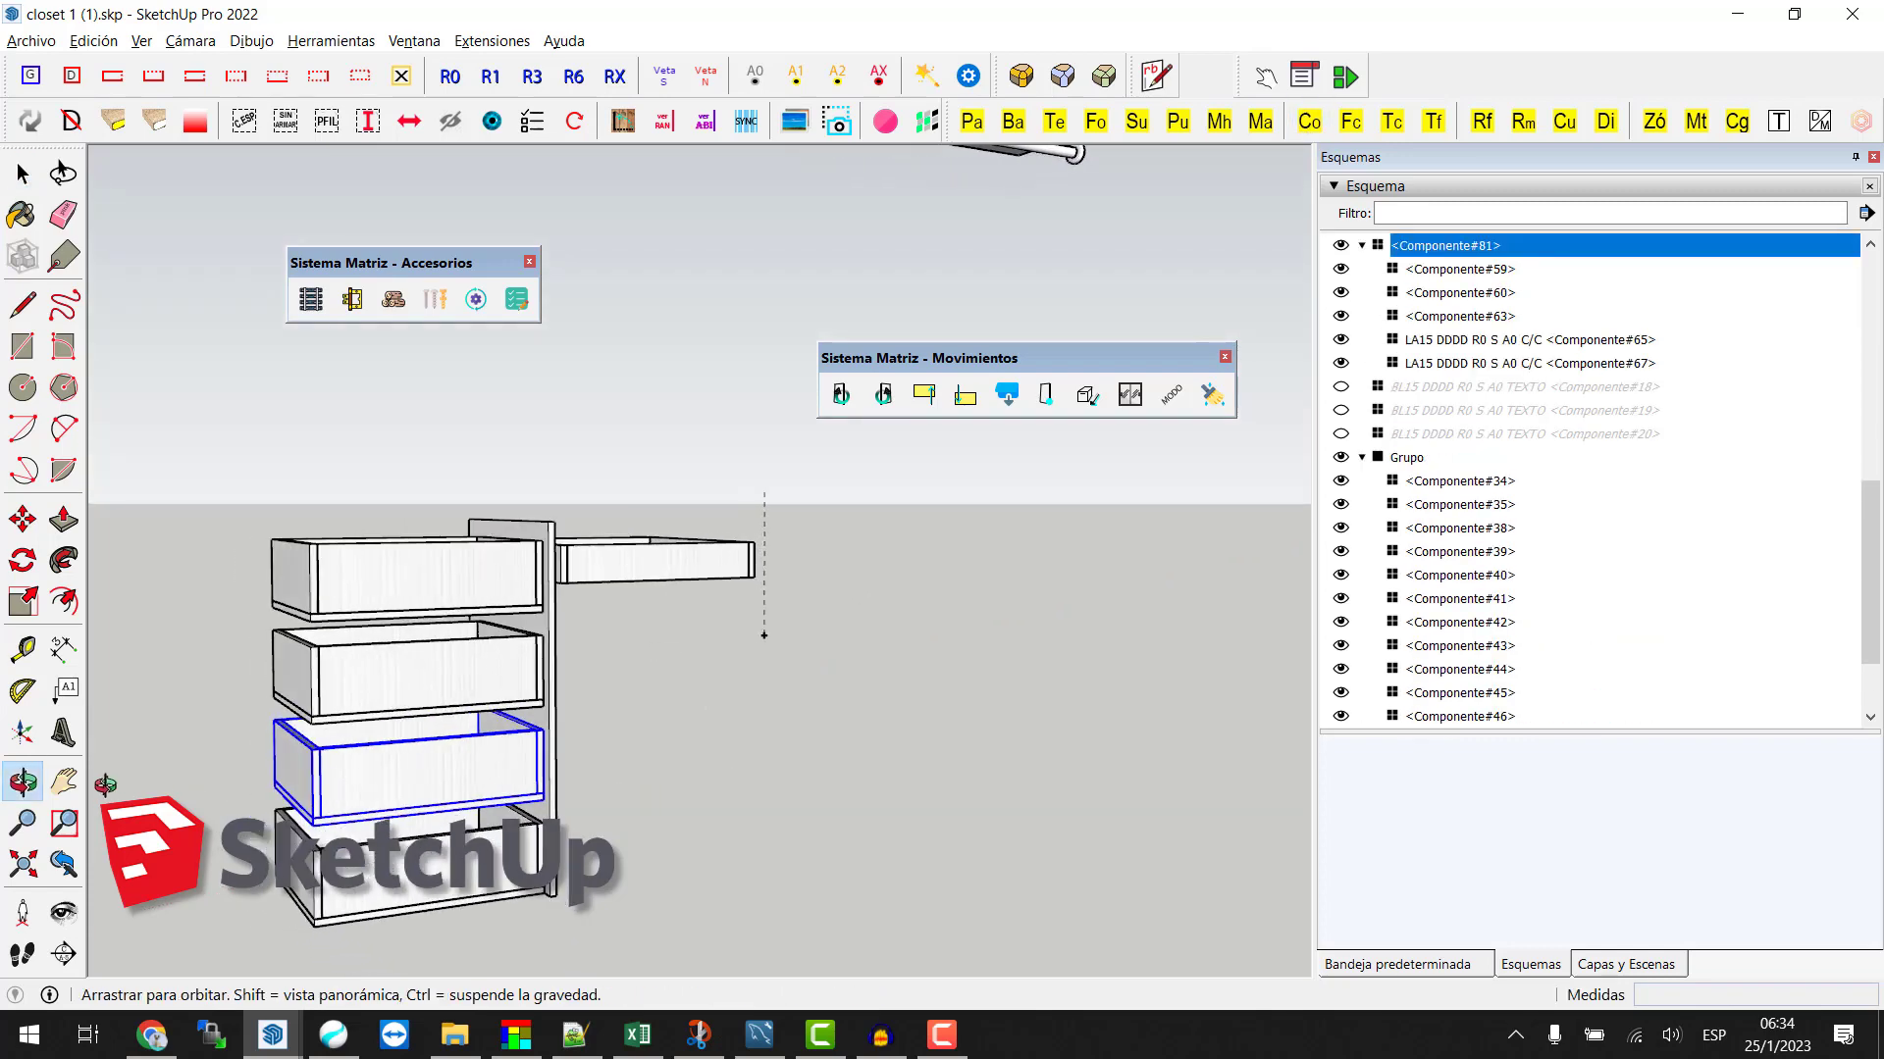
Step: Label the bottom drawer group's side panels as drawer sides (C/C)
scroll(363, 863, "up", 1)
scroll(355, 890, "up", 3)
scroll(356, 889, "up", 2)
scroll(530, 824, "up", 2)
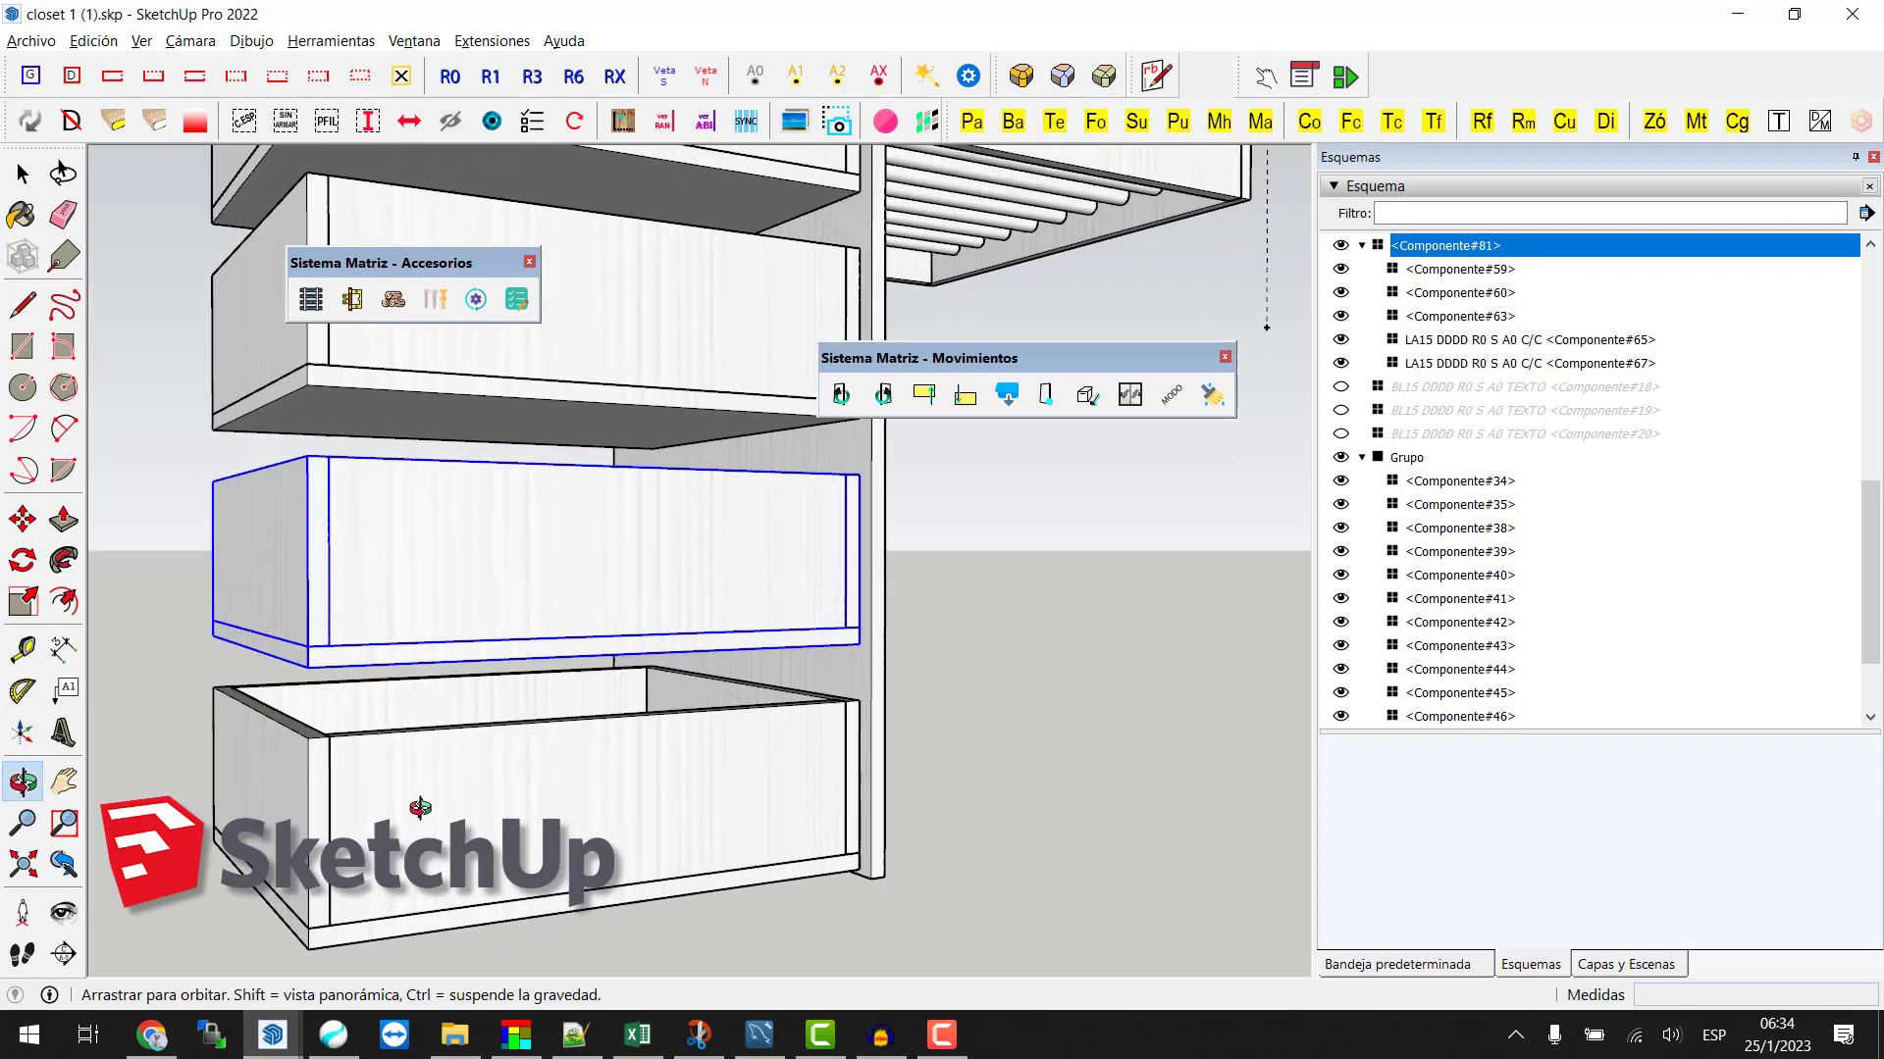
scroll(686, 775, "up", 2)
left_click(726, 740)
left_click(721, 694)
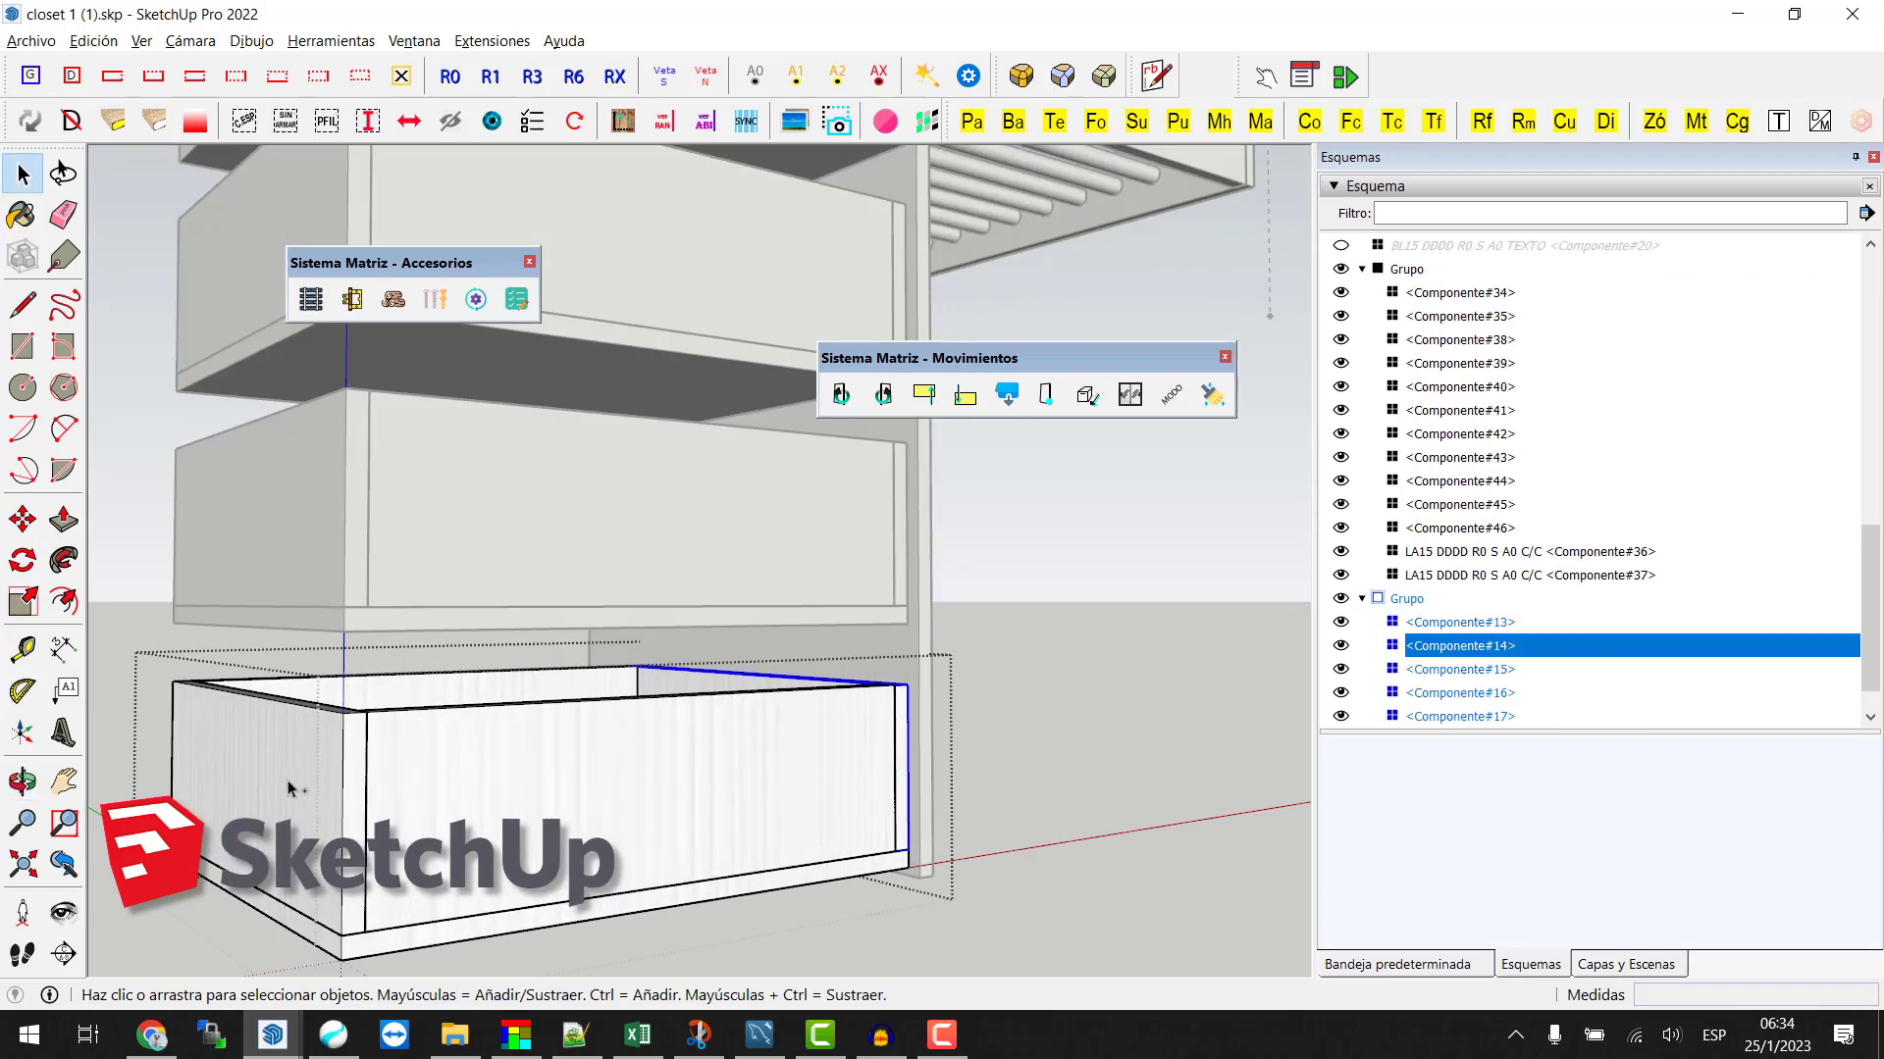
left_click(295, 782, "ctrl")
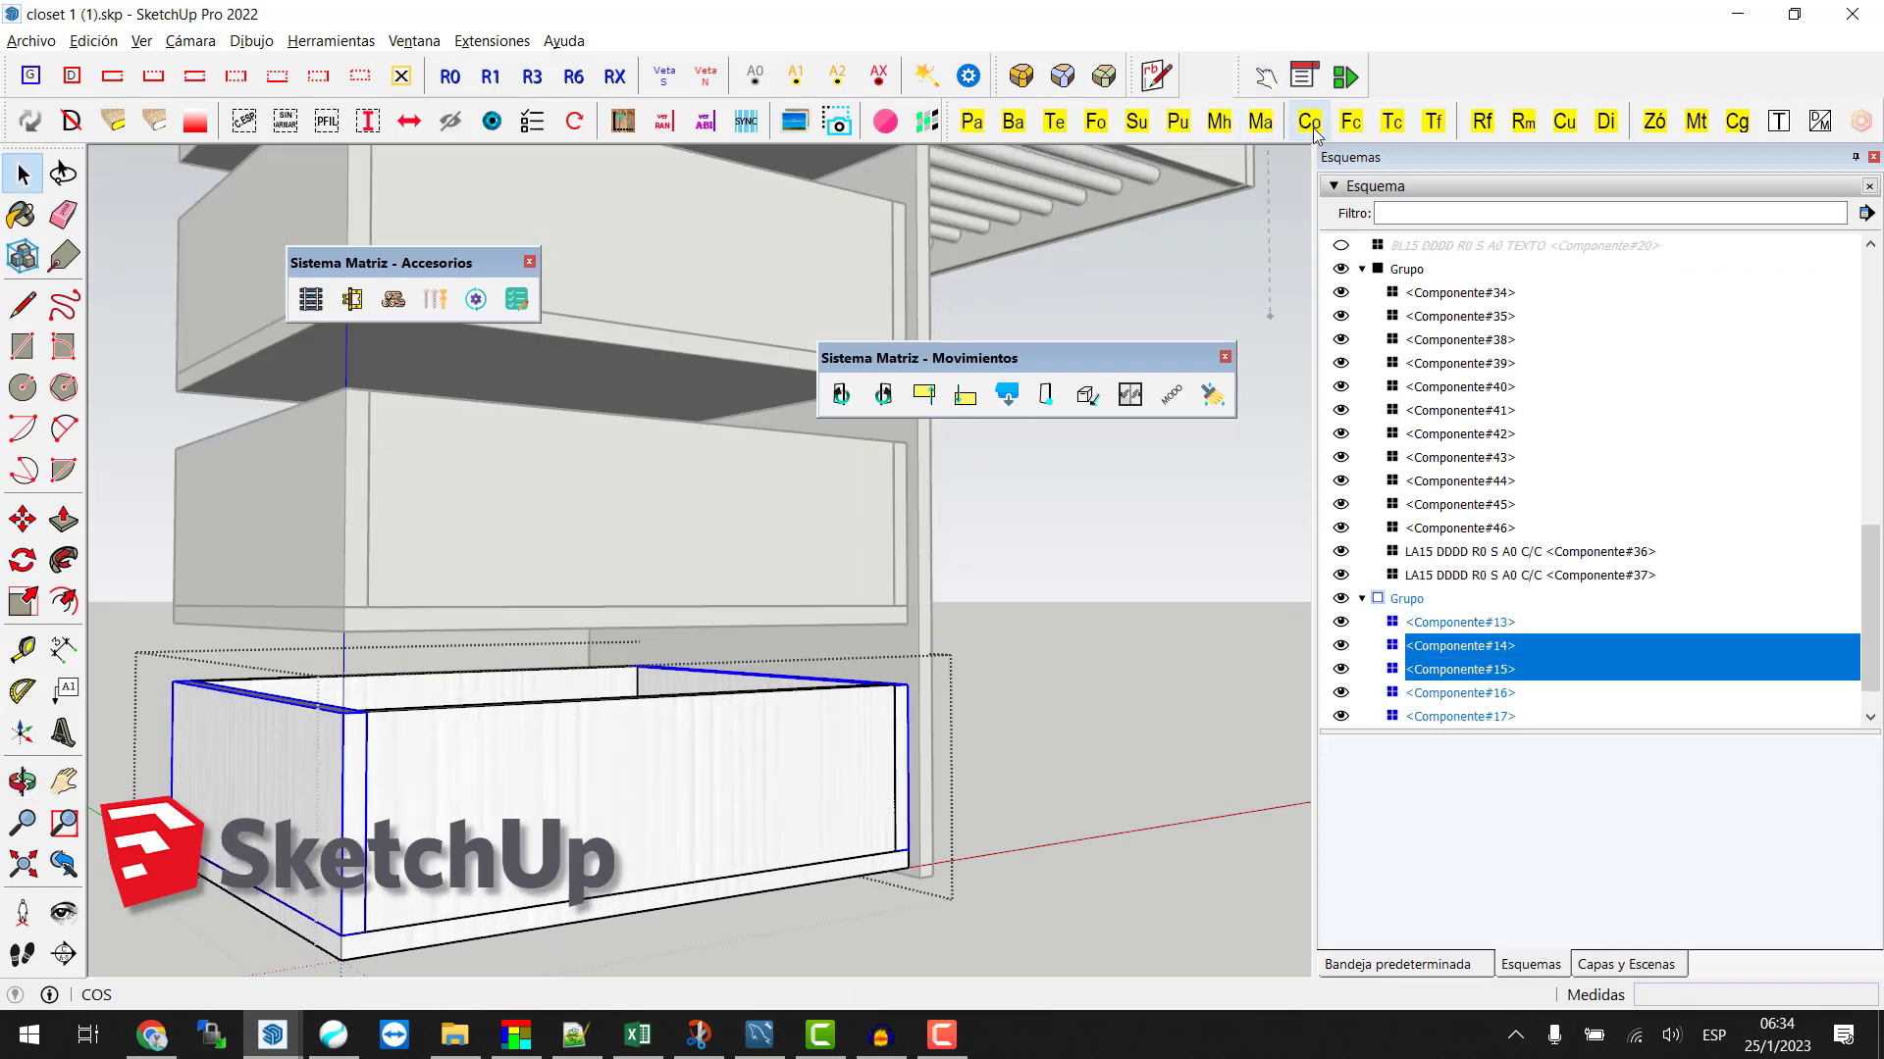
left_click(1265, 75)
Step: Zoom out and orbit to show the whole drawer unit and top shelf
scroll(1037, 570, "down", 3)
middle_click_drag(984, 589, 870, 677)
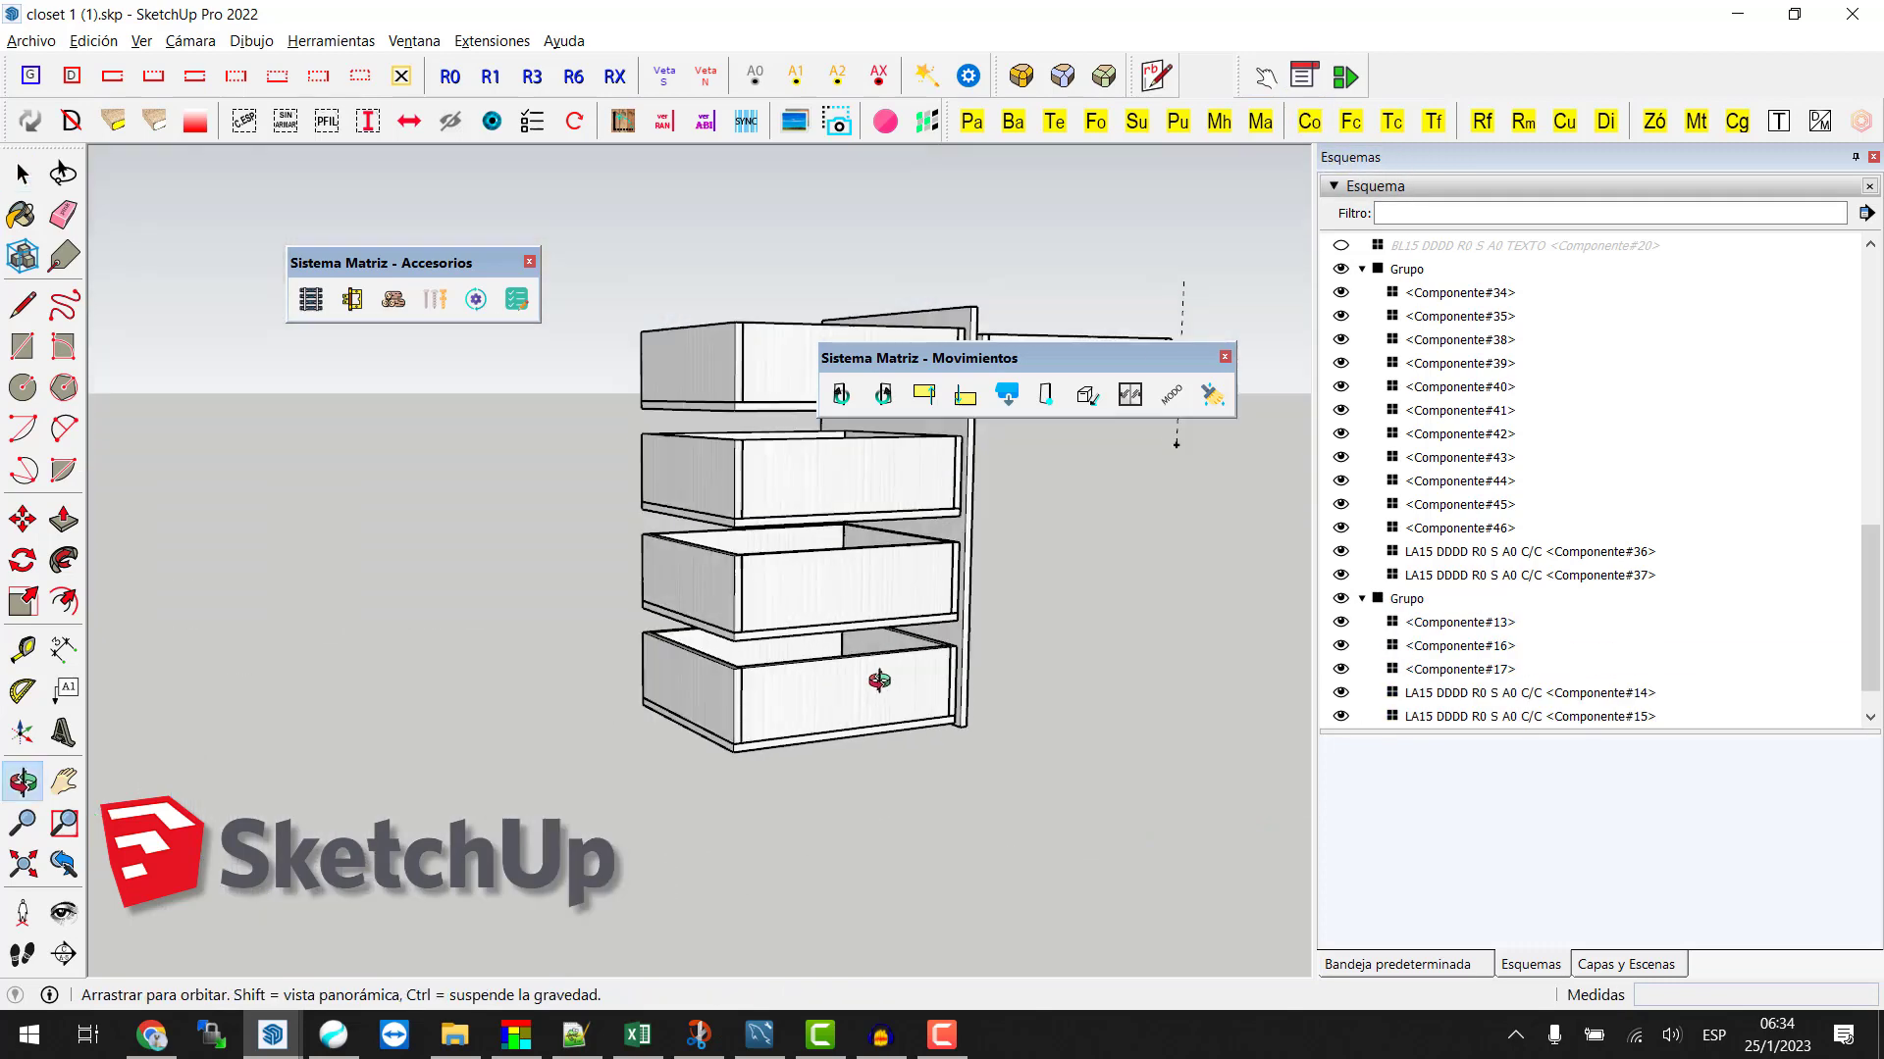
scroll(698, 668, "down", 2)
middle_click_drag(699, 668, 840, 575)
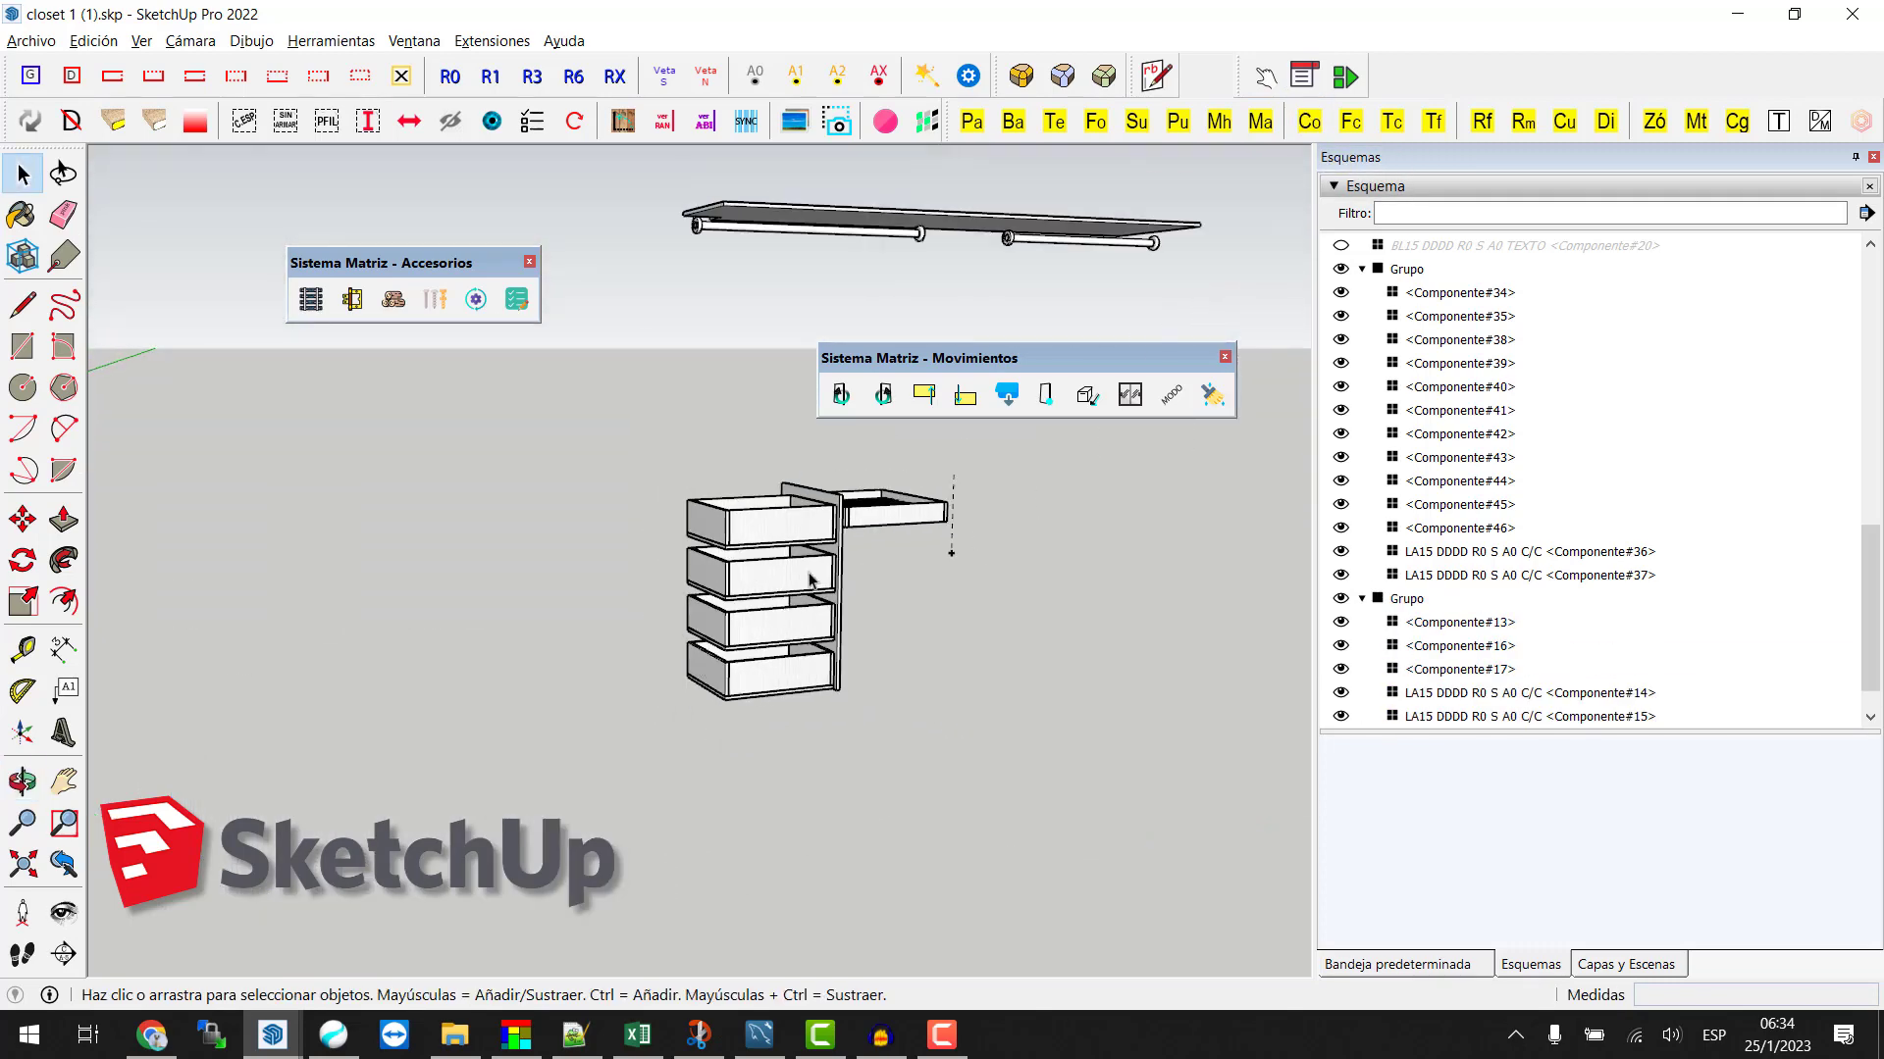
Step: Select the drawers and side tray and combine them with Crear grupo
left_click(774, 679)
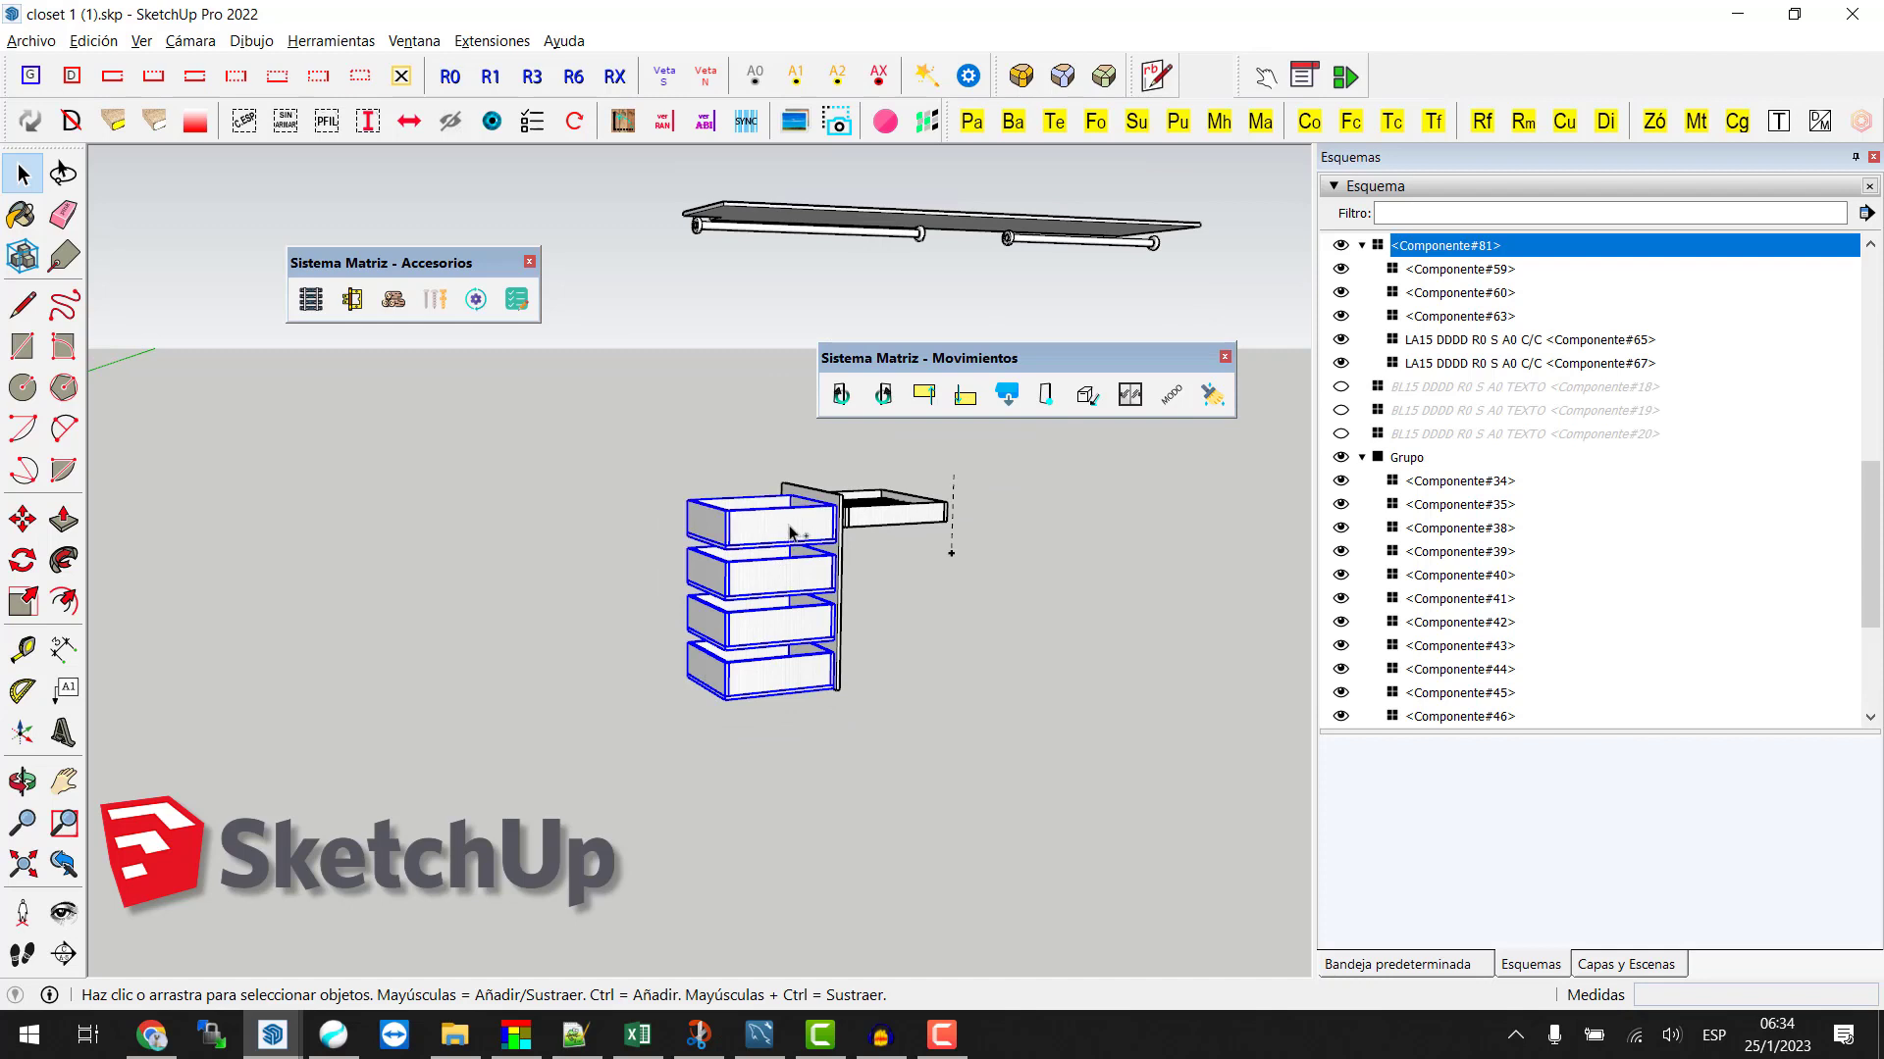
left_click(790, 532)
middle_click_drag(791, 533, 699, 537)
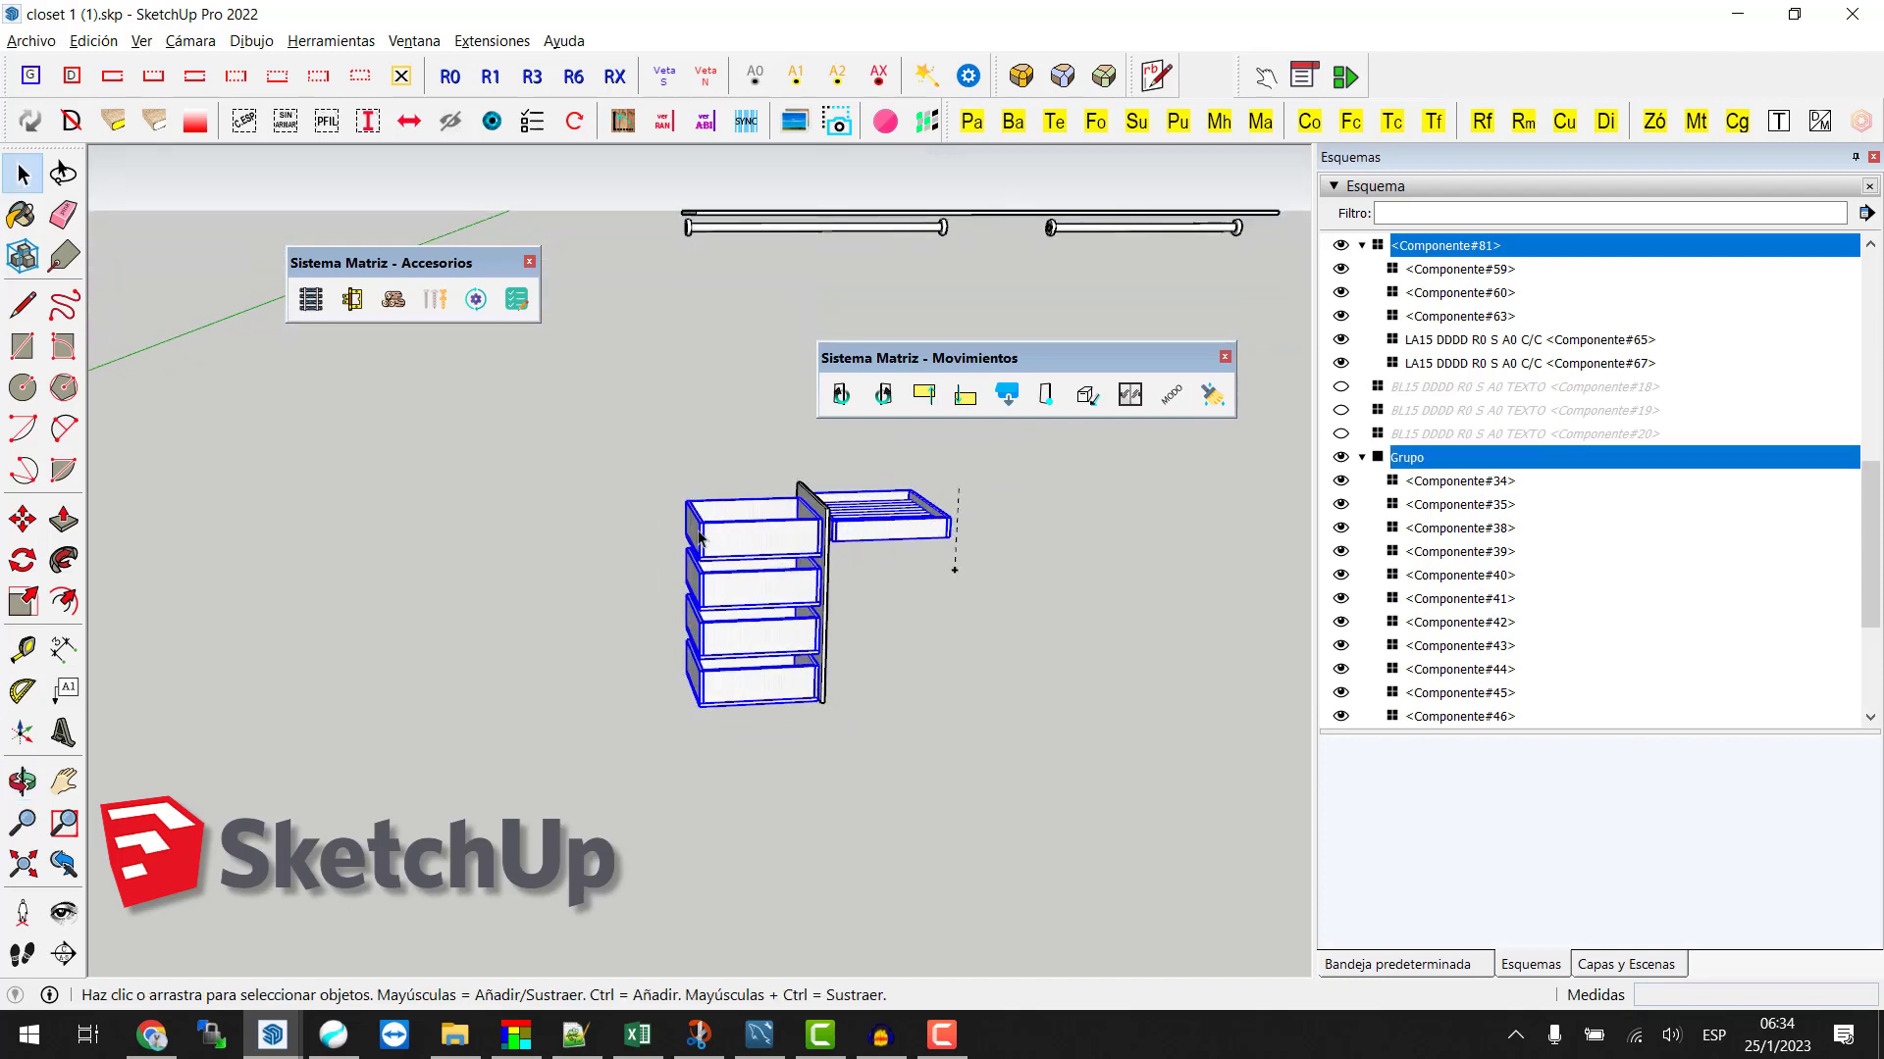
right_click(763, 543)
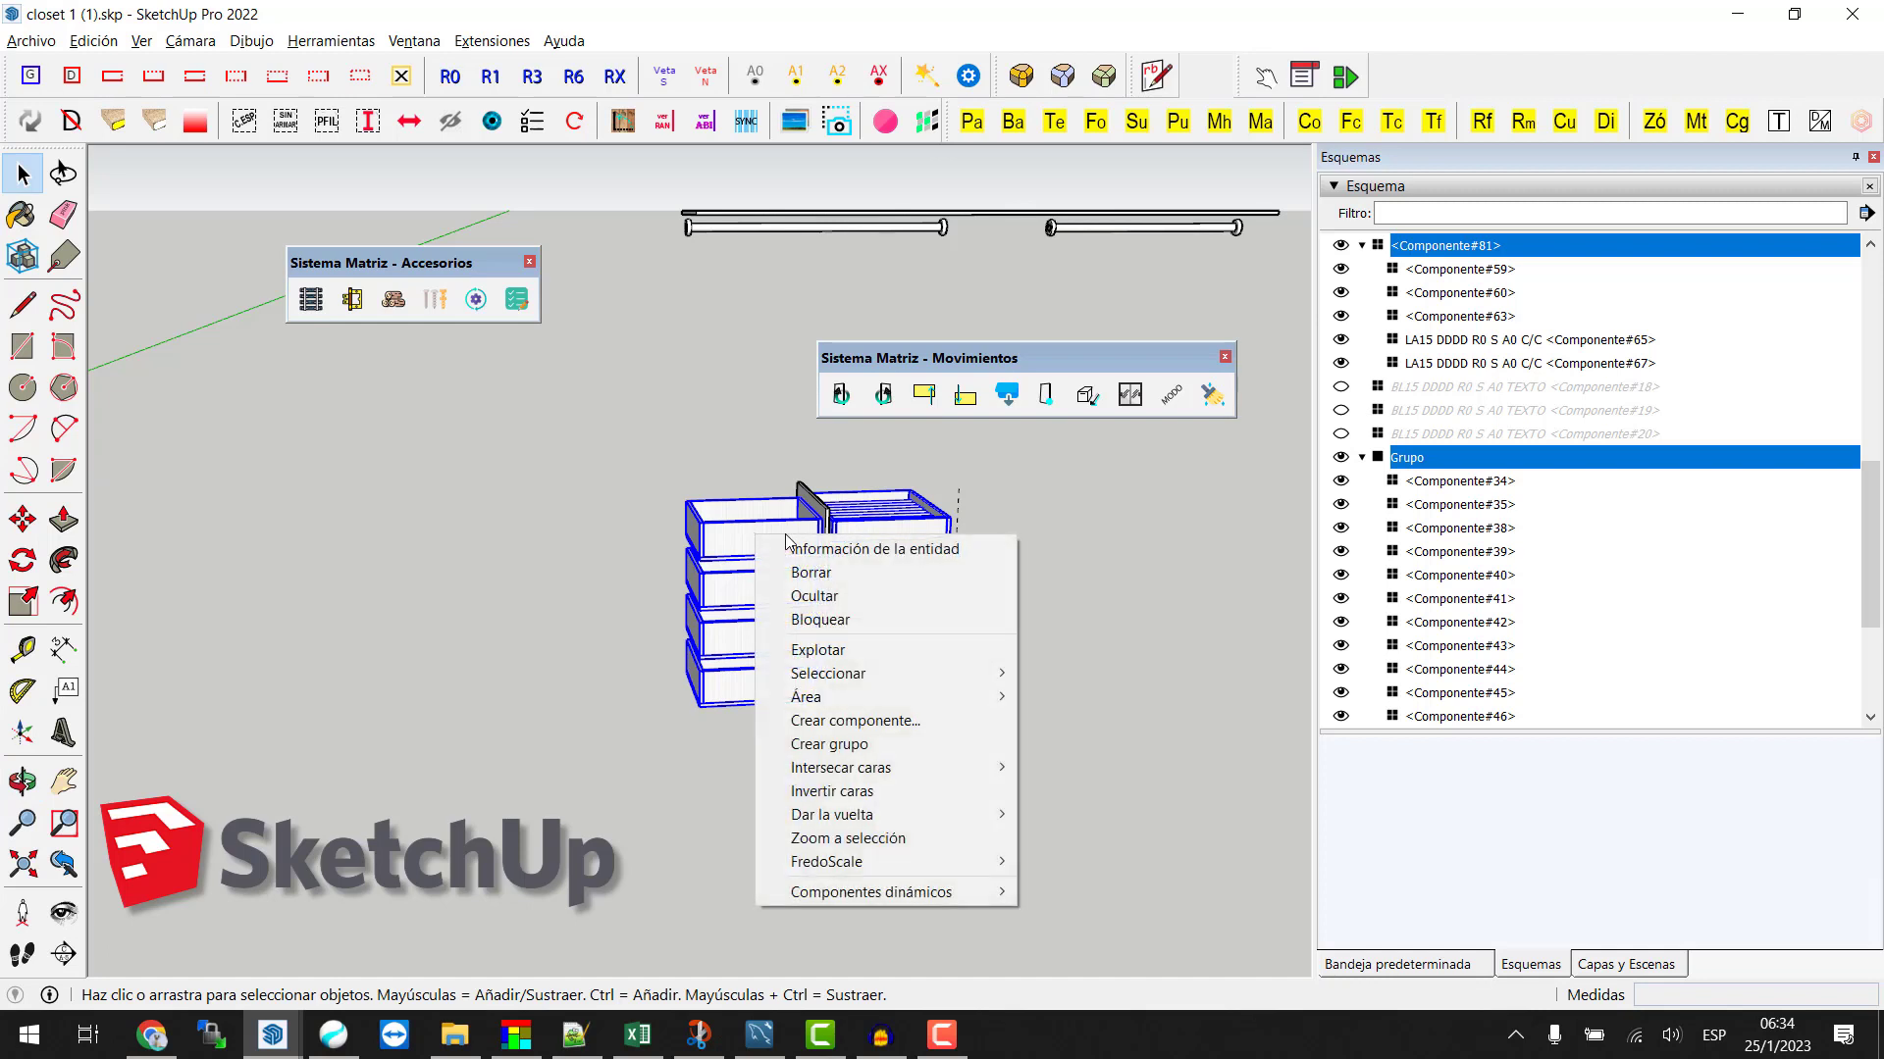
left_click(869, 749)
Step: Open the new group to check its drawers and pull-out tray, then exit it
middle_click_drag(766, 585, 770, 549)
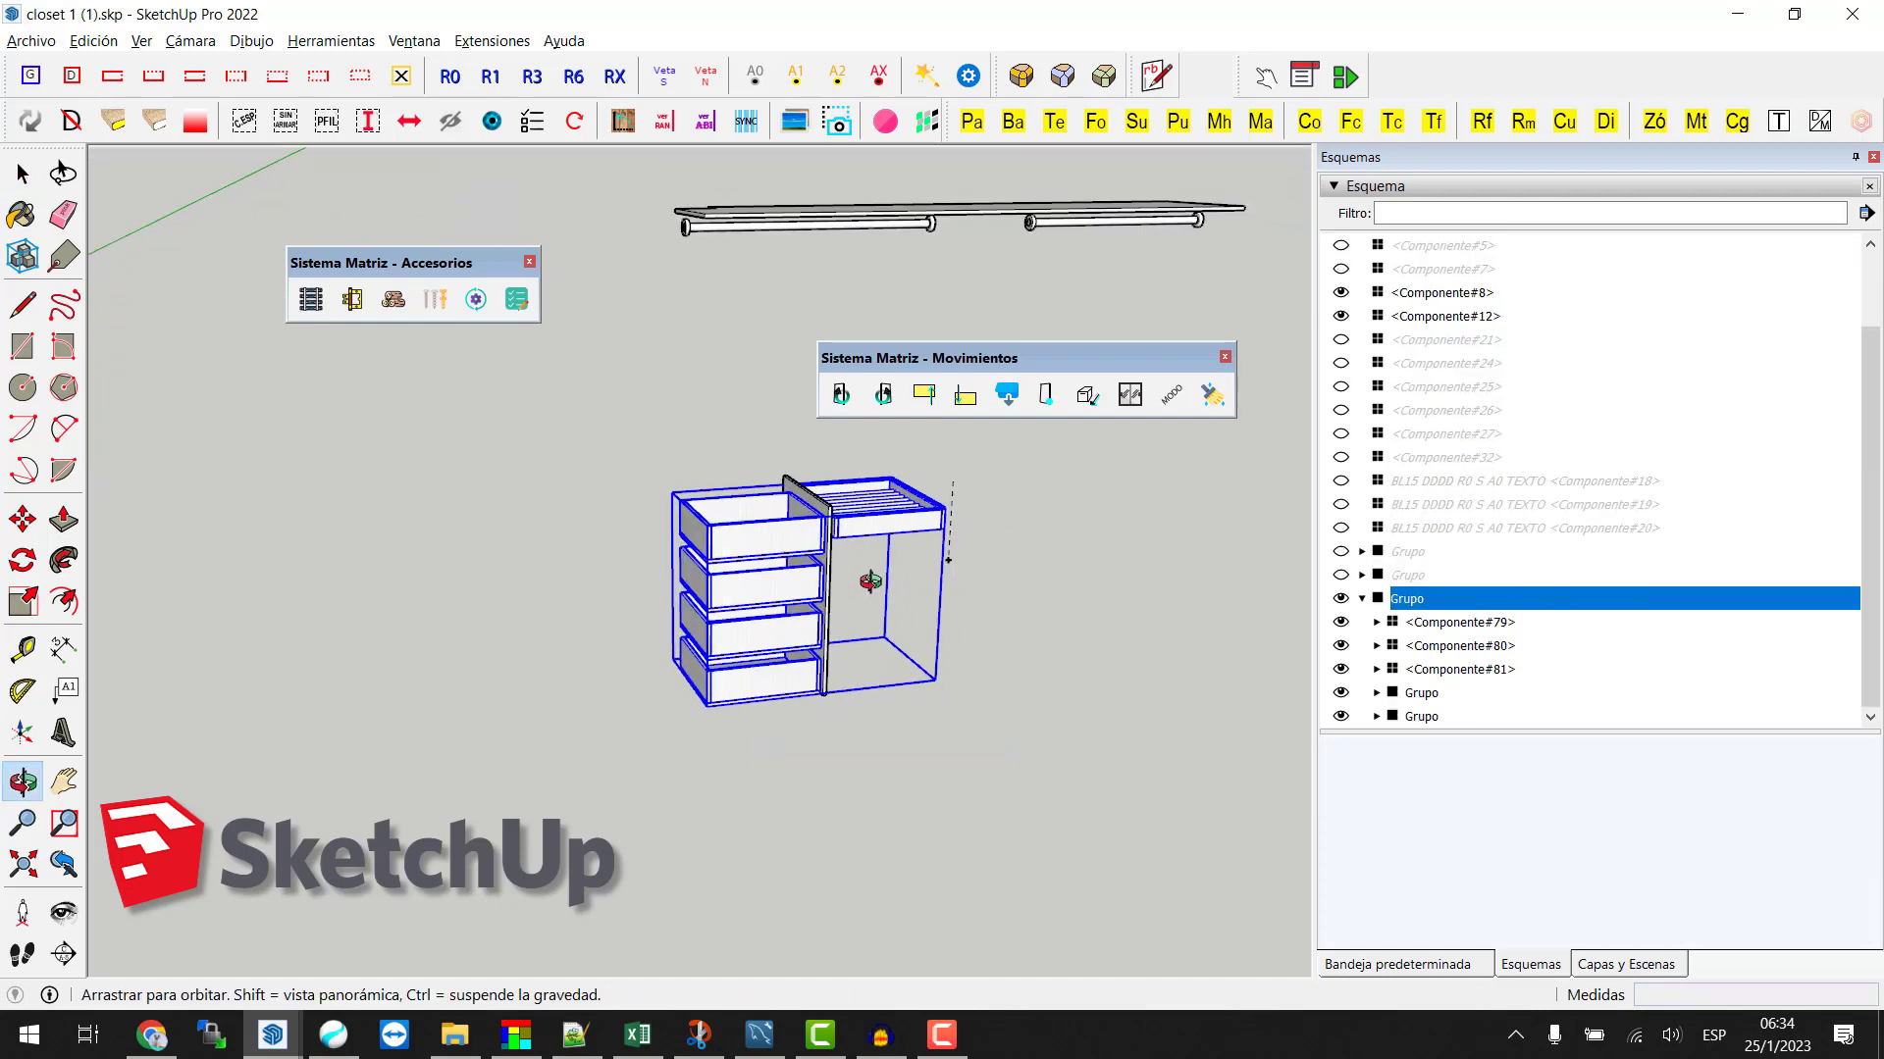
double_click(770, 549)
left_click(771, 617, "ctrl")
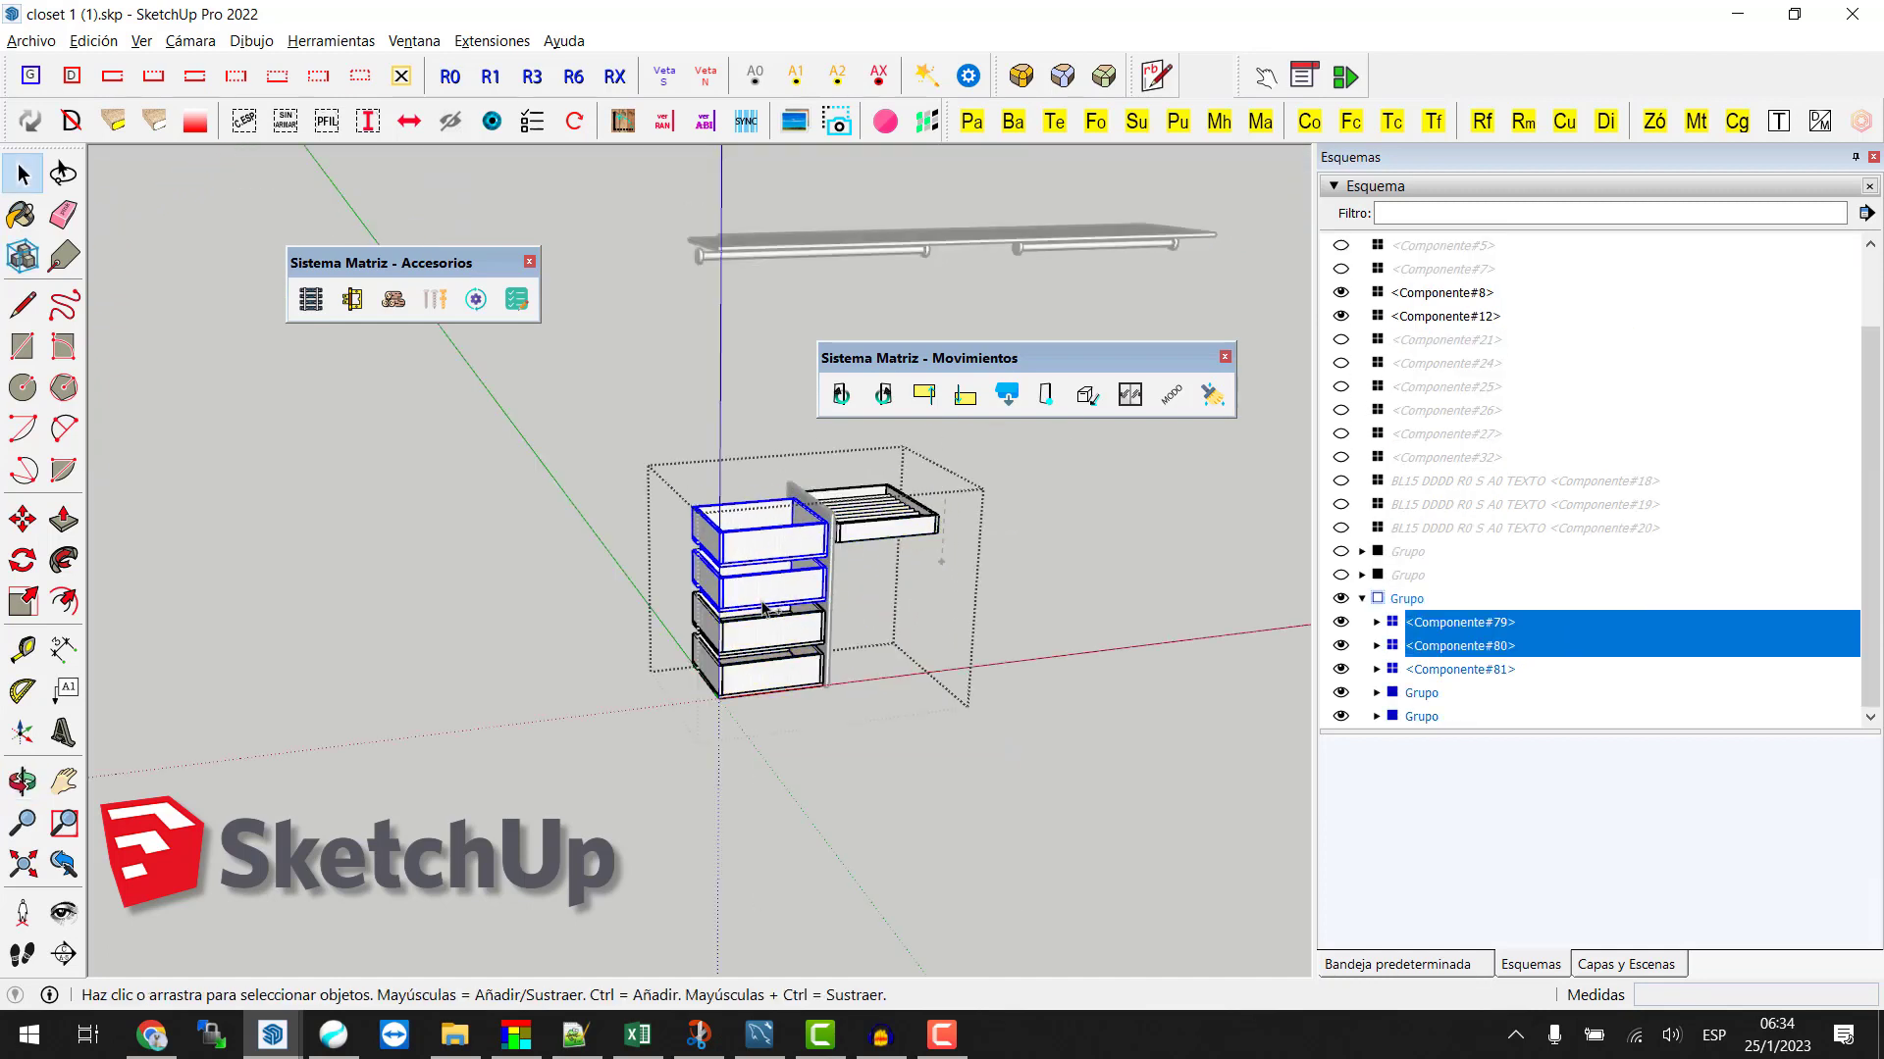
left_click(782, 675, "ctrl")
left_click(901, 536, "ctrl")
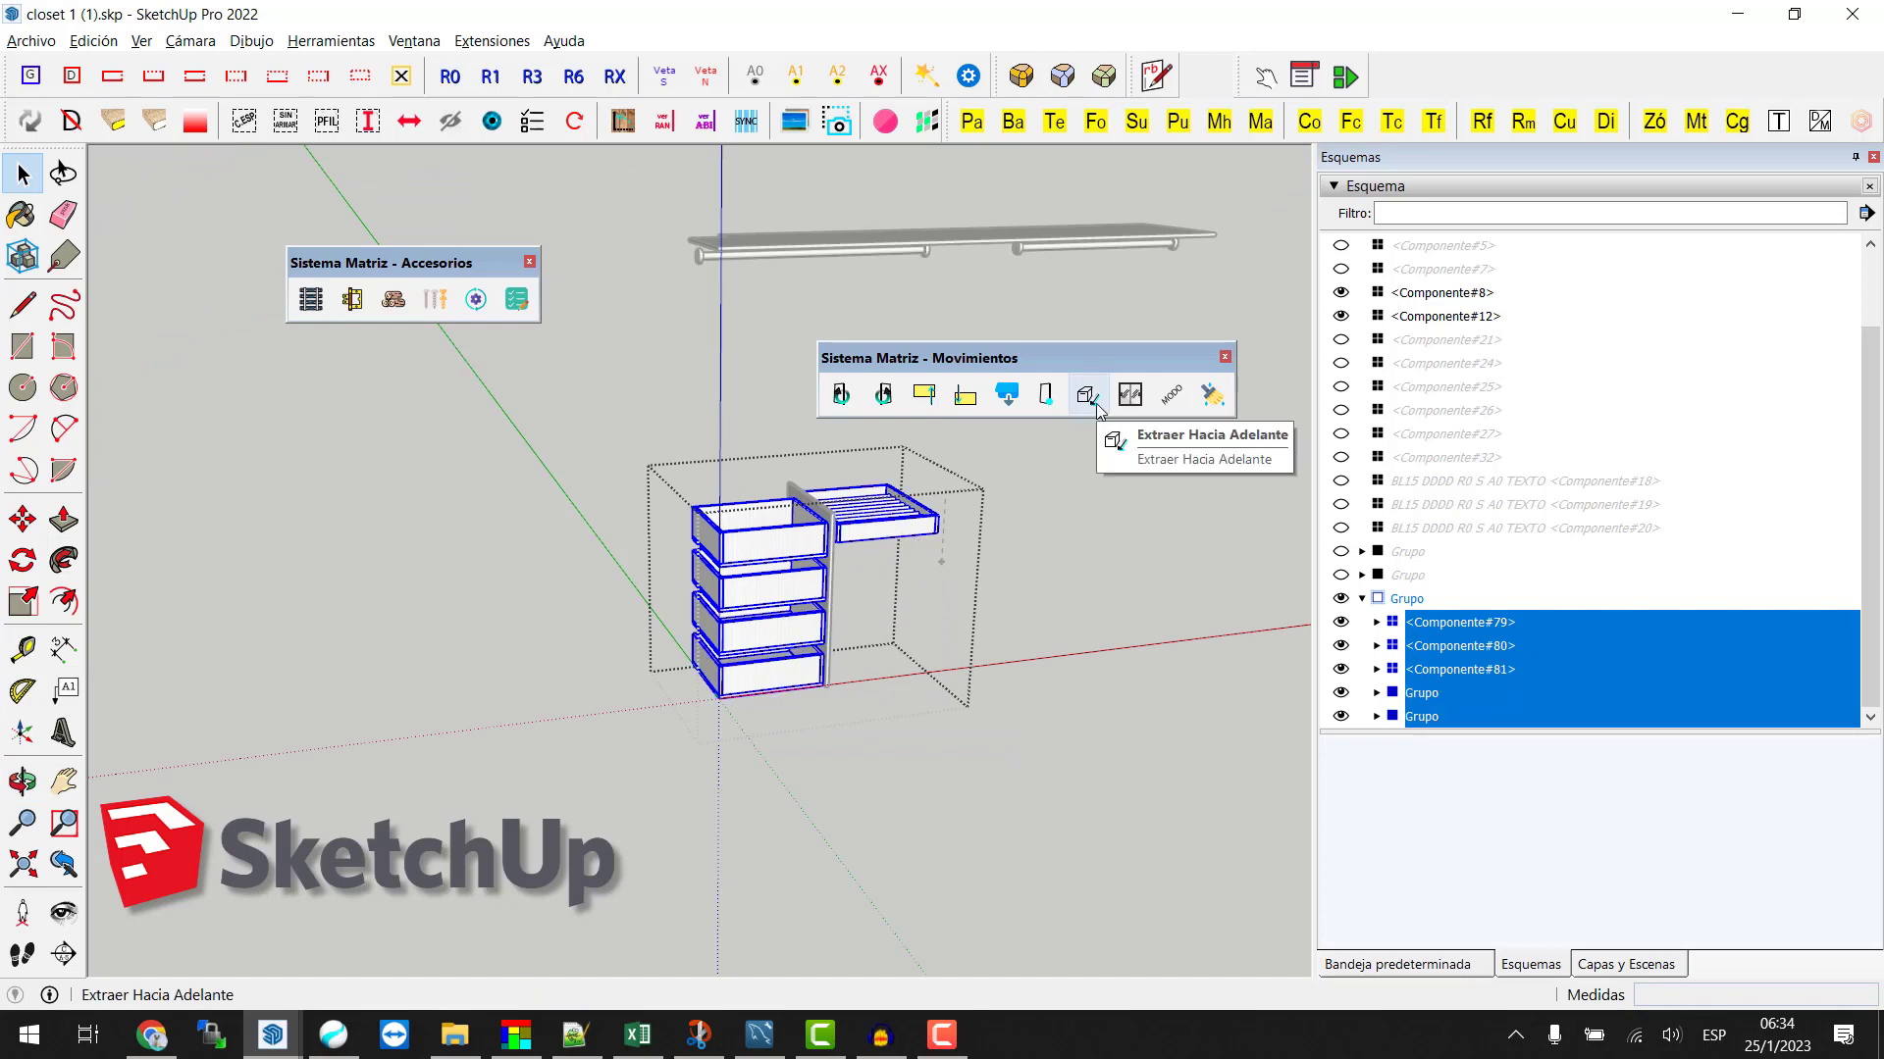
left_click(1049, 540)
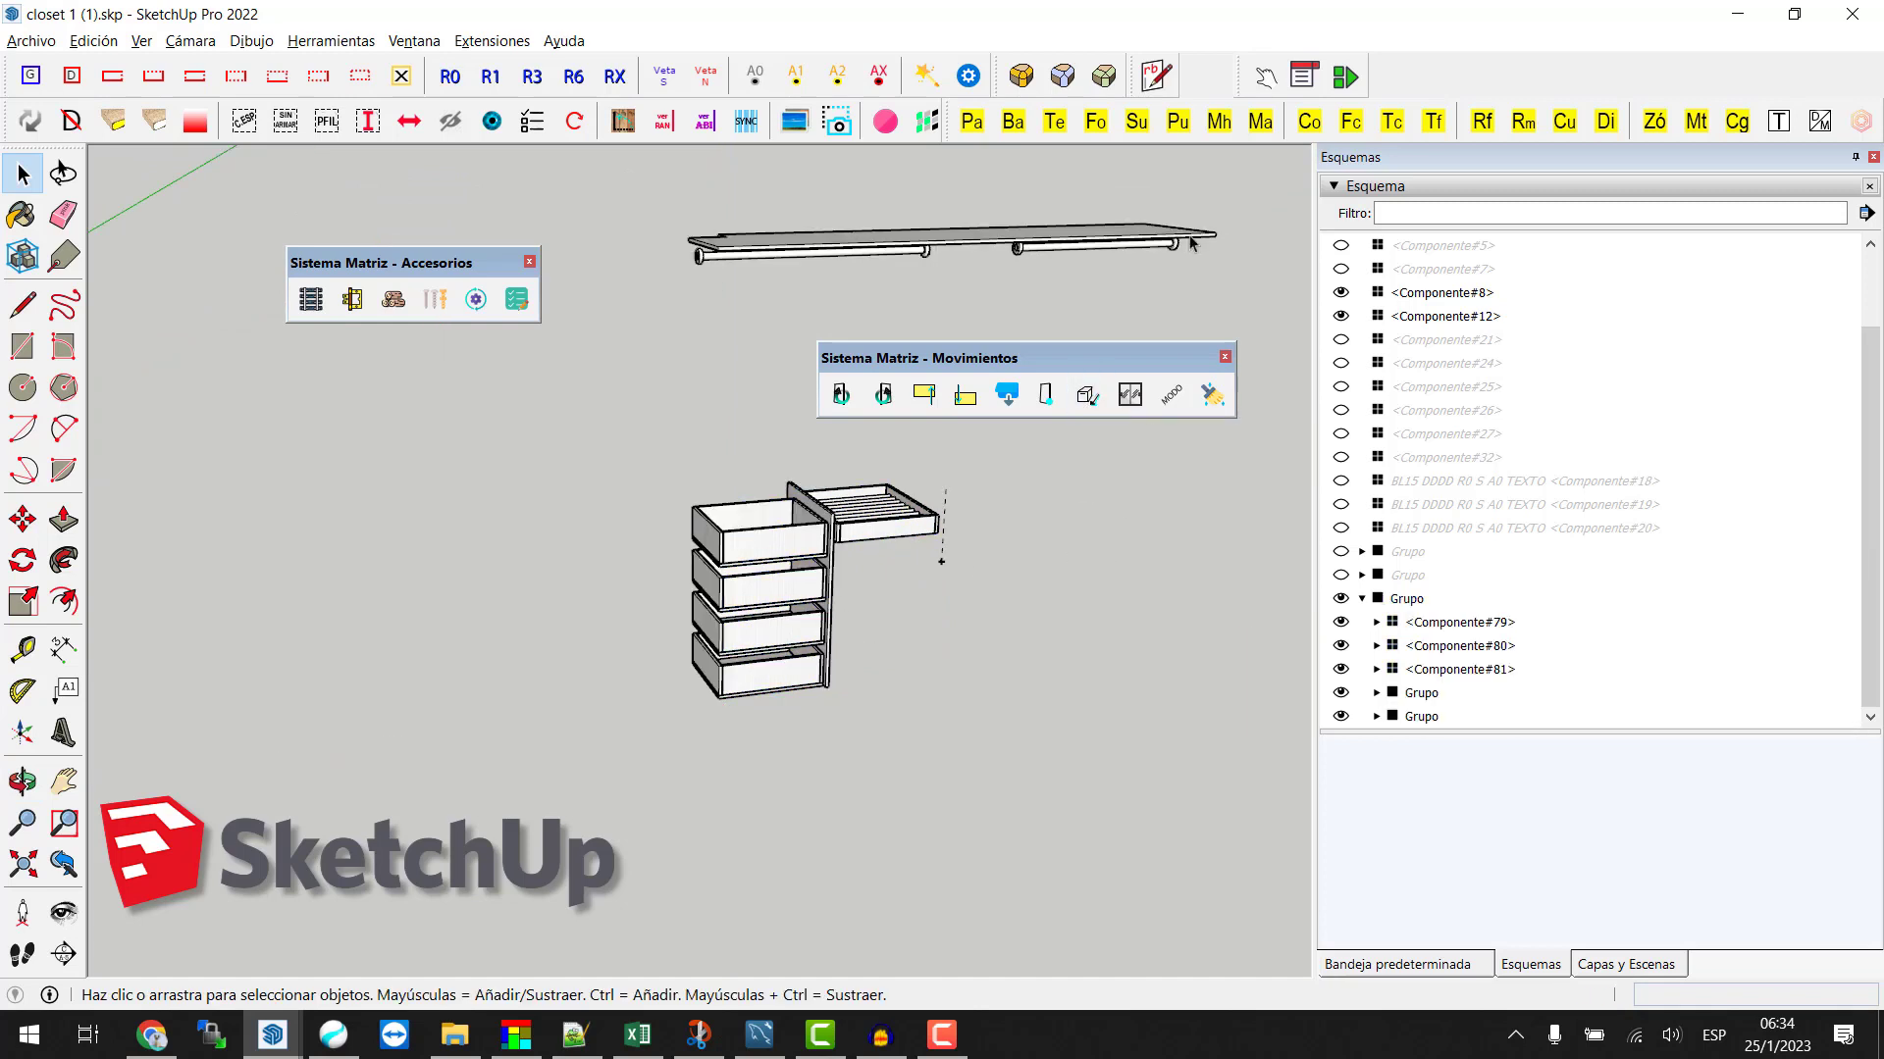
Step: Slide the left unit's drawers out and back in, then return to the full closet scene
left_click(1265, 75)
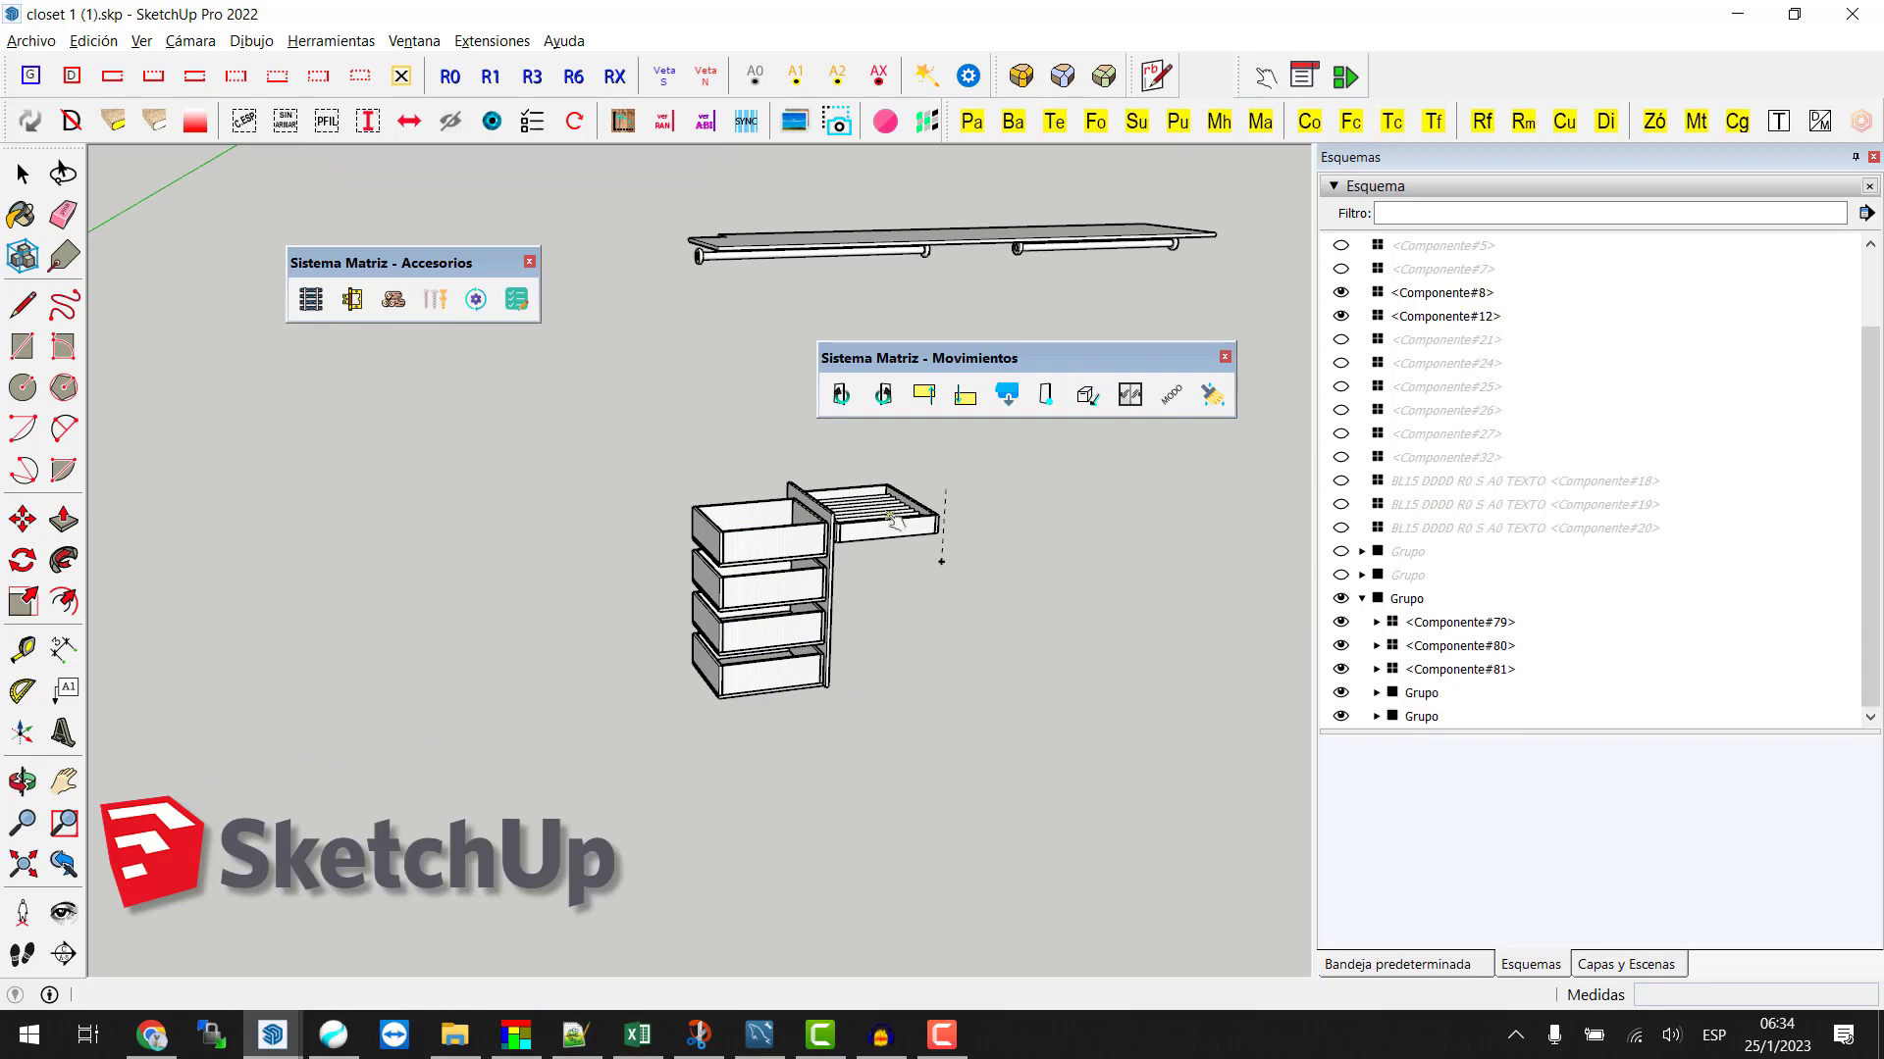
left_click(766, 642)
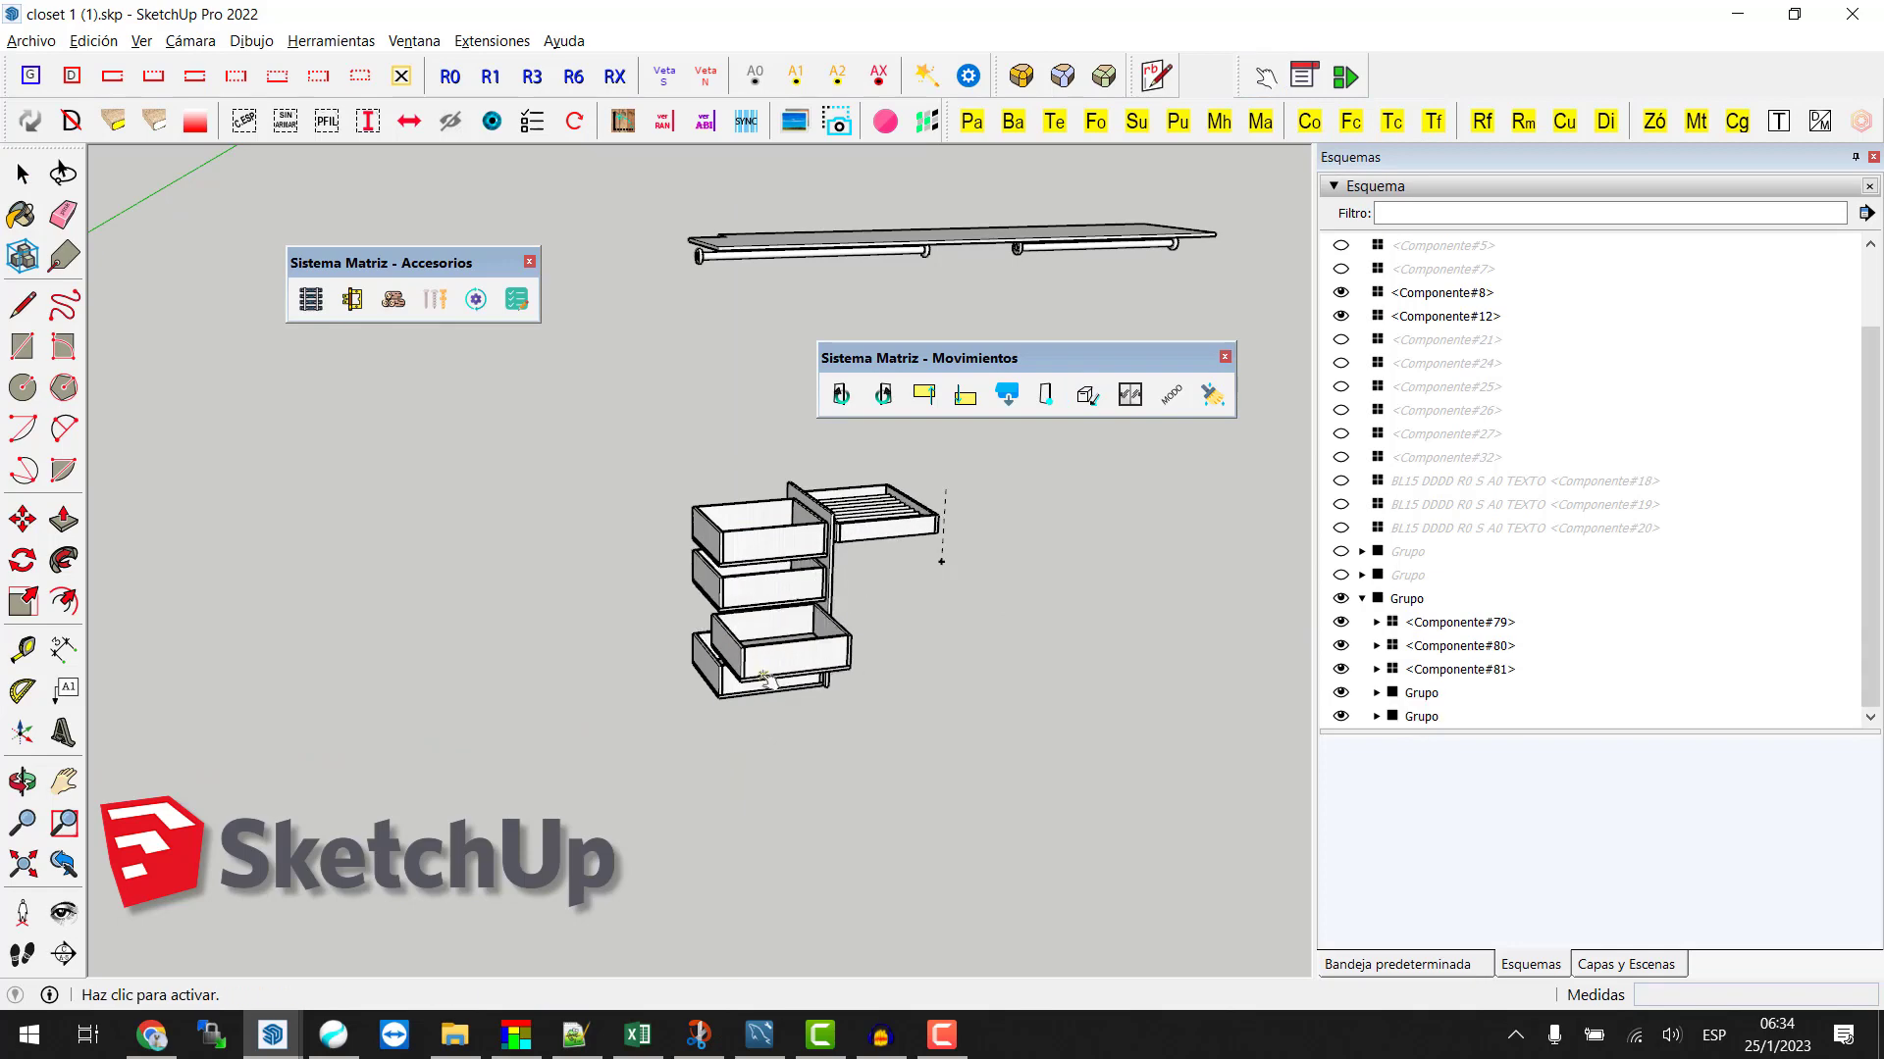
left_click(765, 676)
left_click(770, 594)
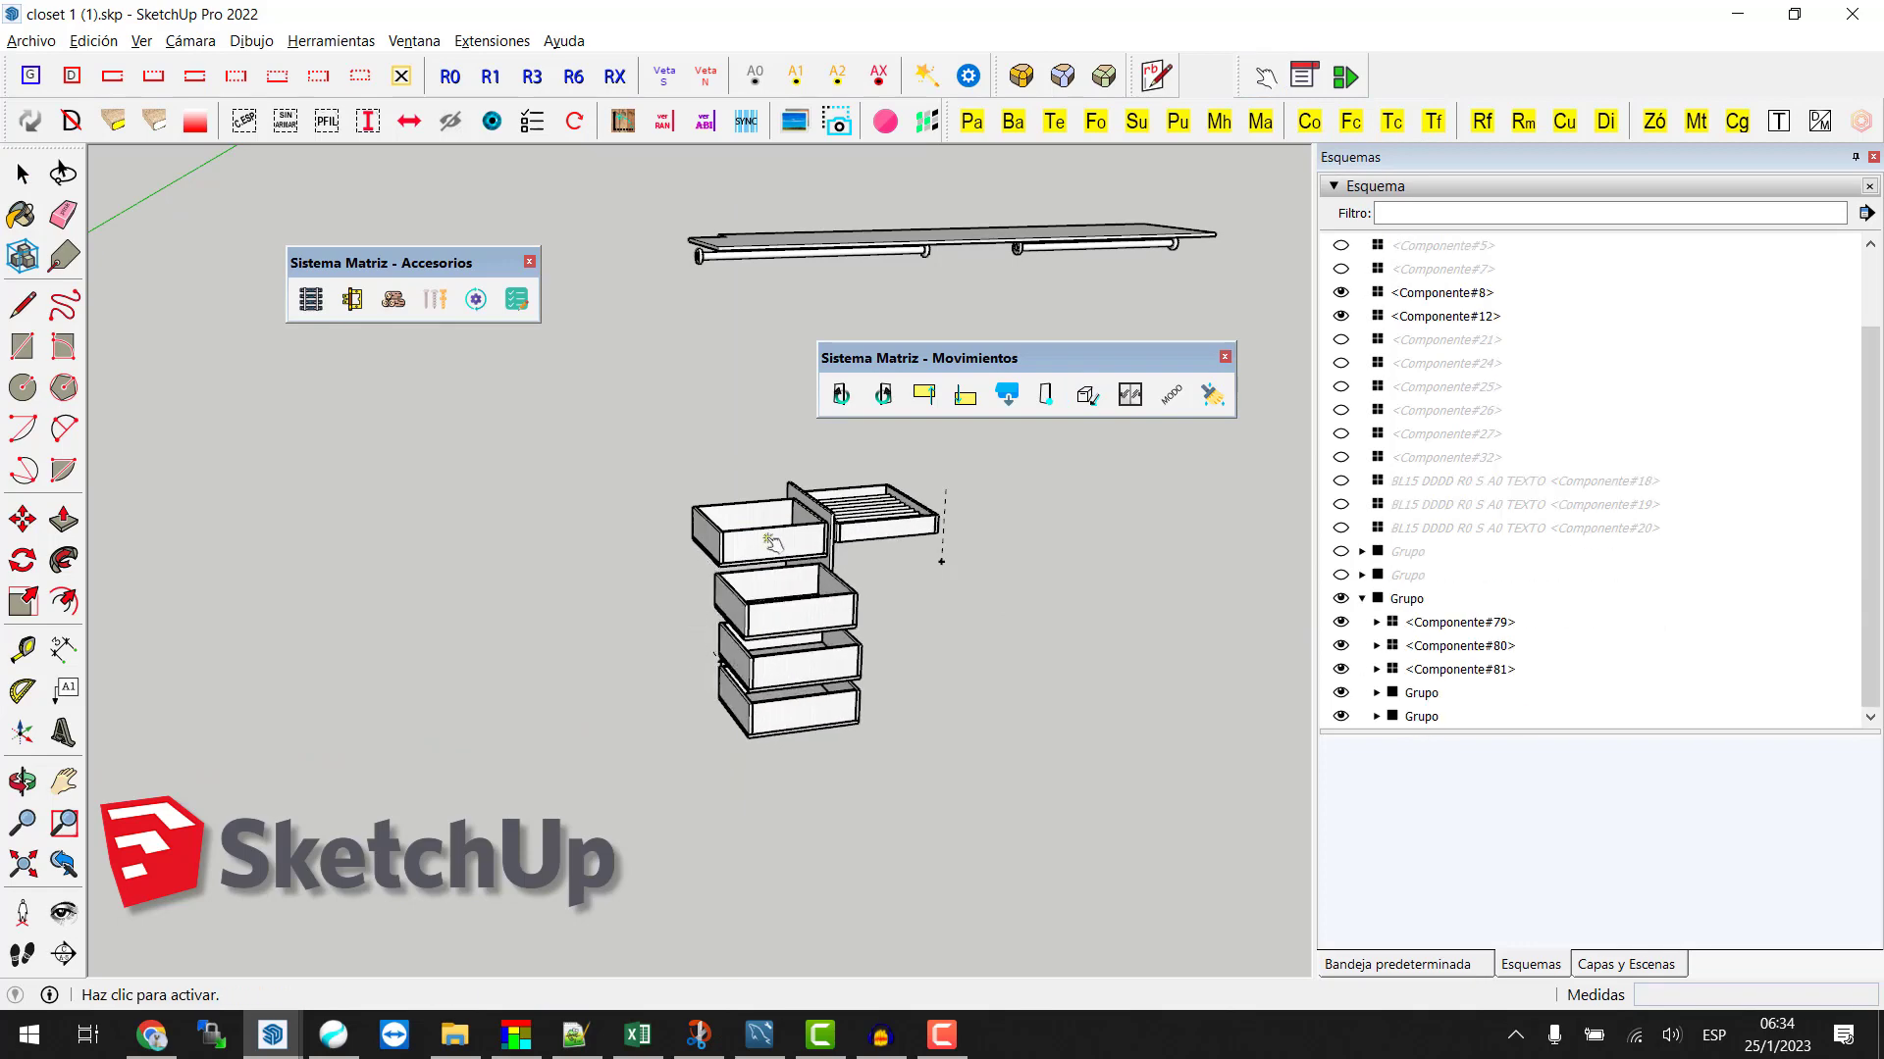
left_click(770, 618)
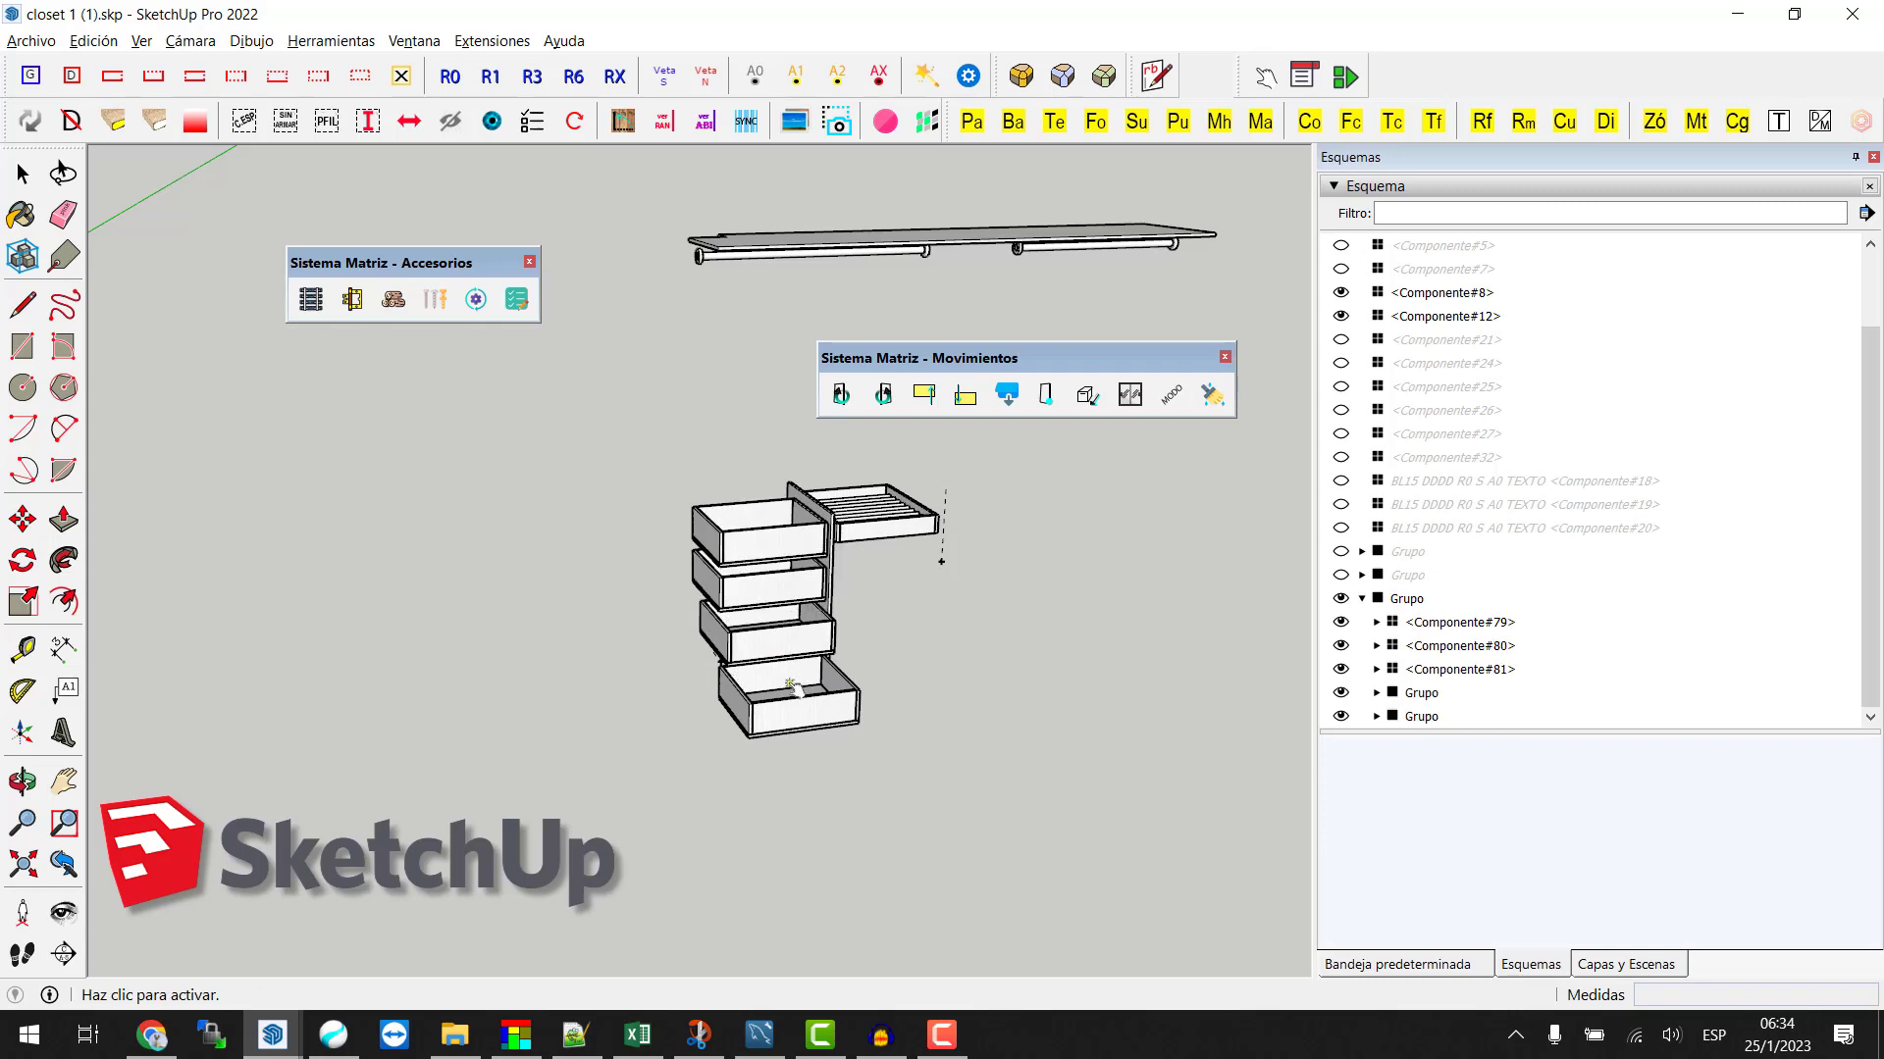
left_click(793, 686)
key("space")
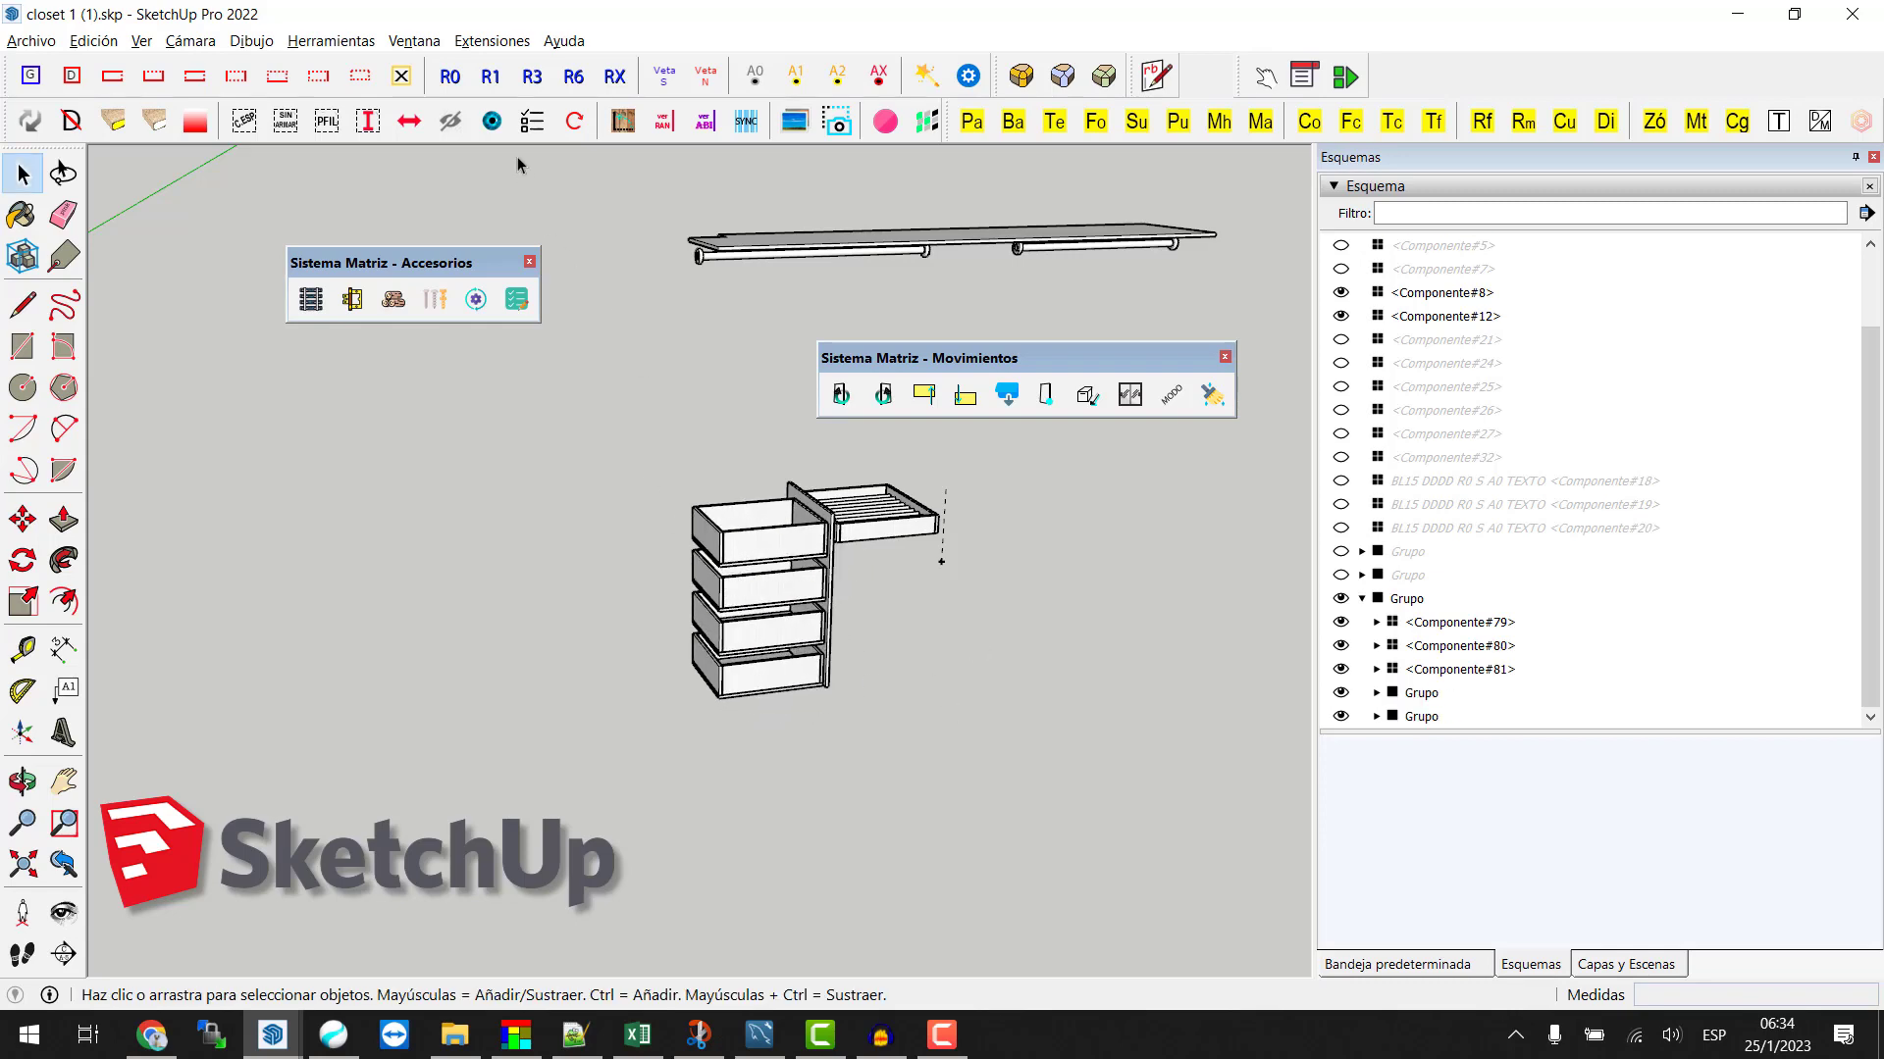
key("Page_Down")
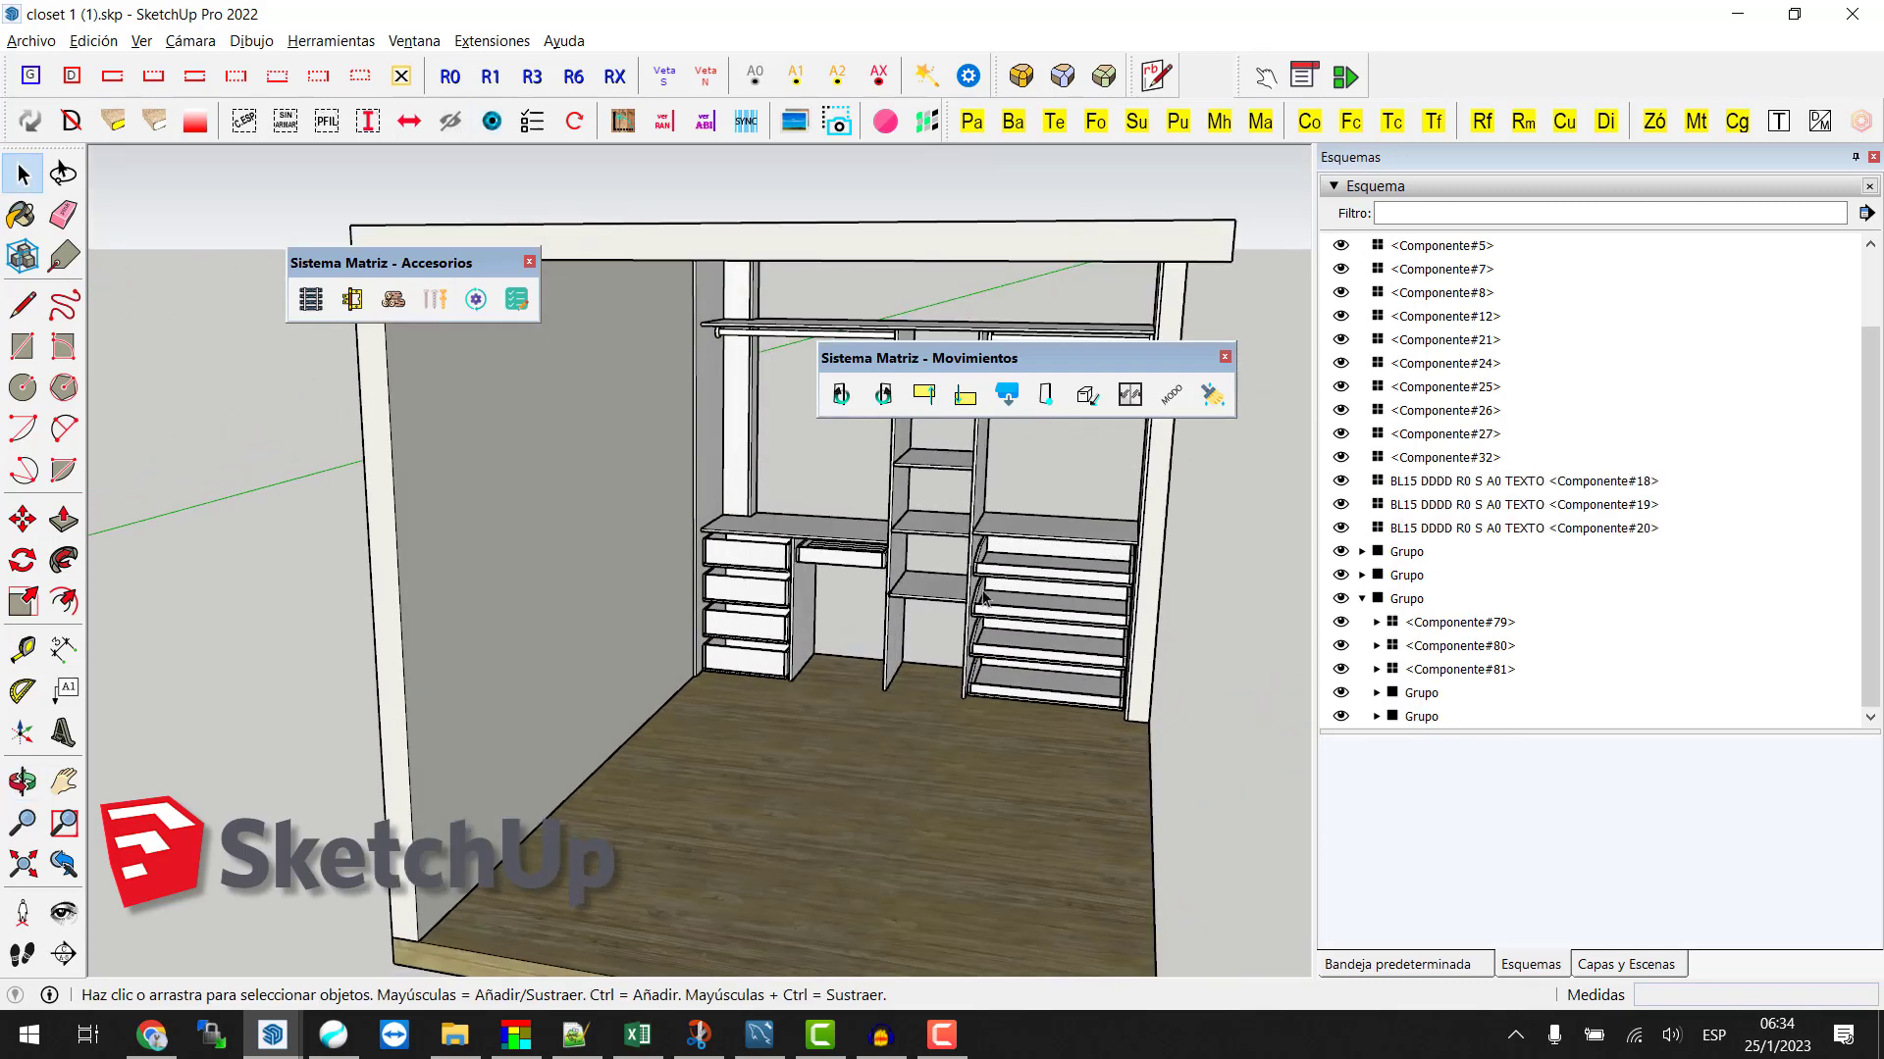
Step: Pull the shoe-rack trays out and push them back in to test their sliding
scroll(984, 596, "up", 2)
scroll(864, 579, "up", 1)
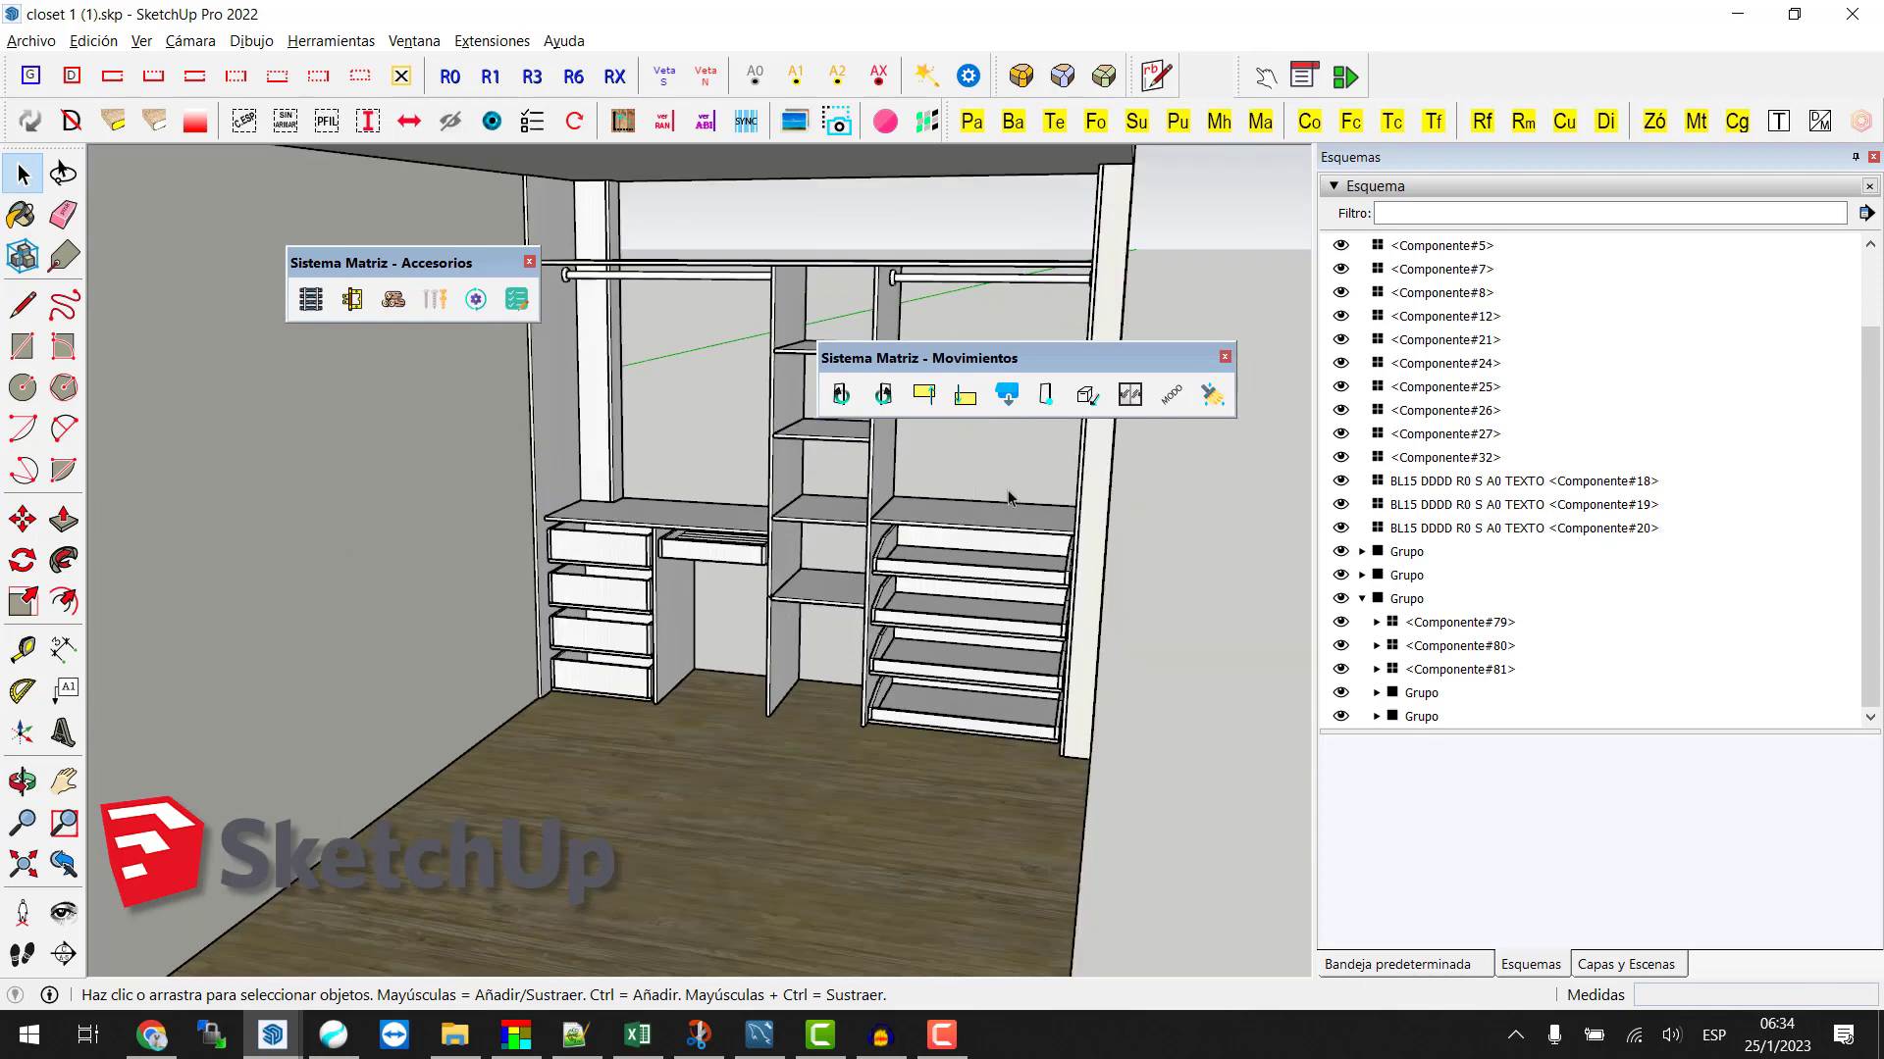
left_click(1265, 76)
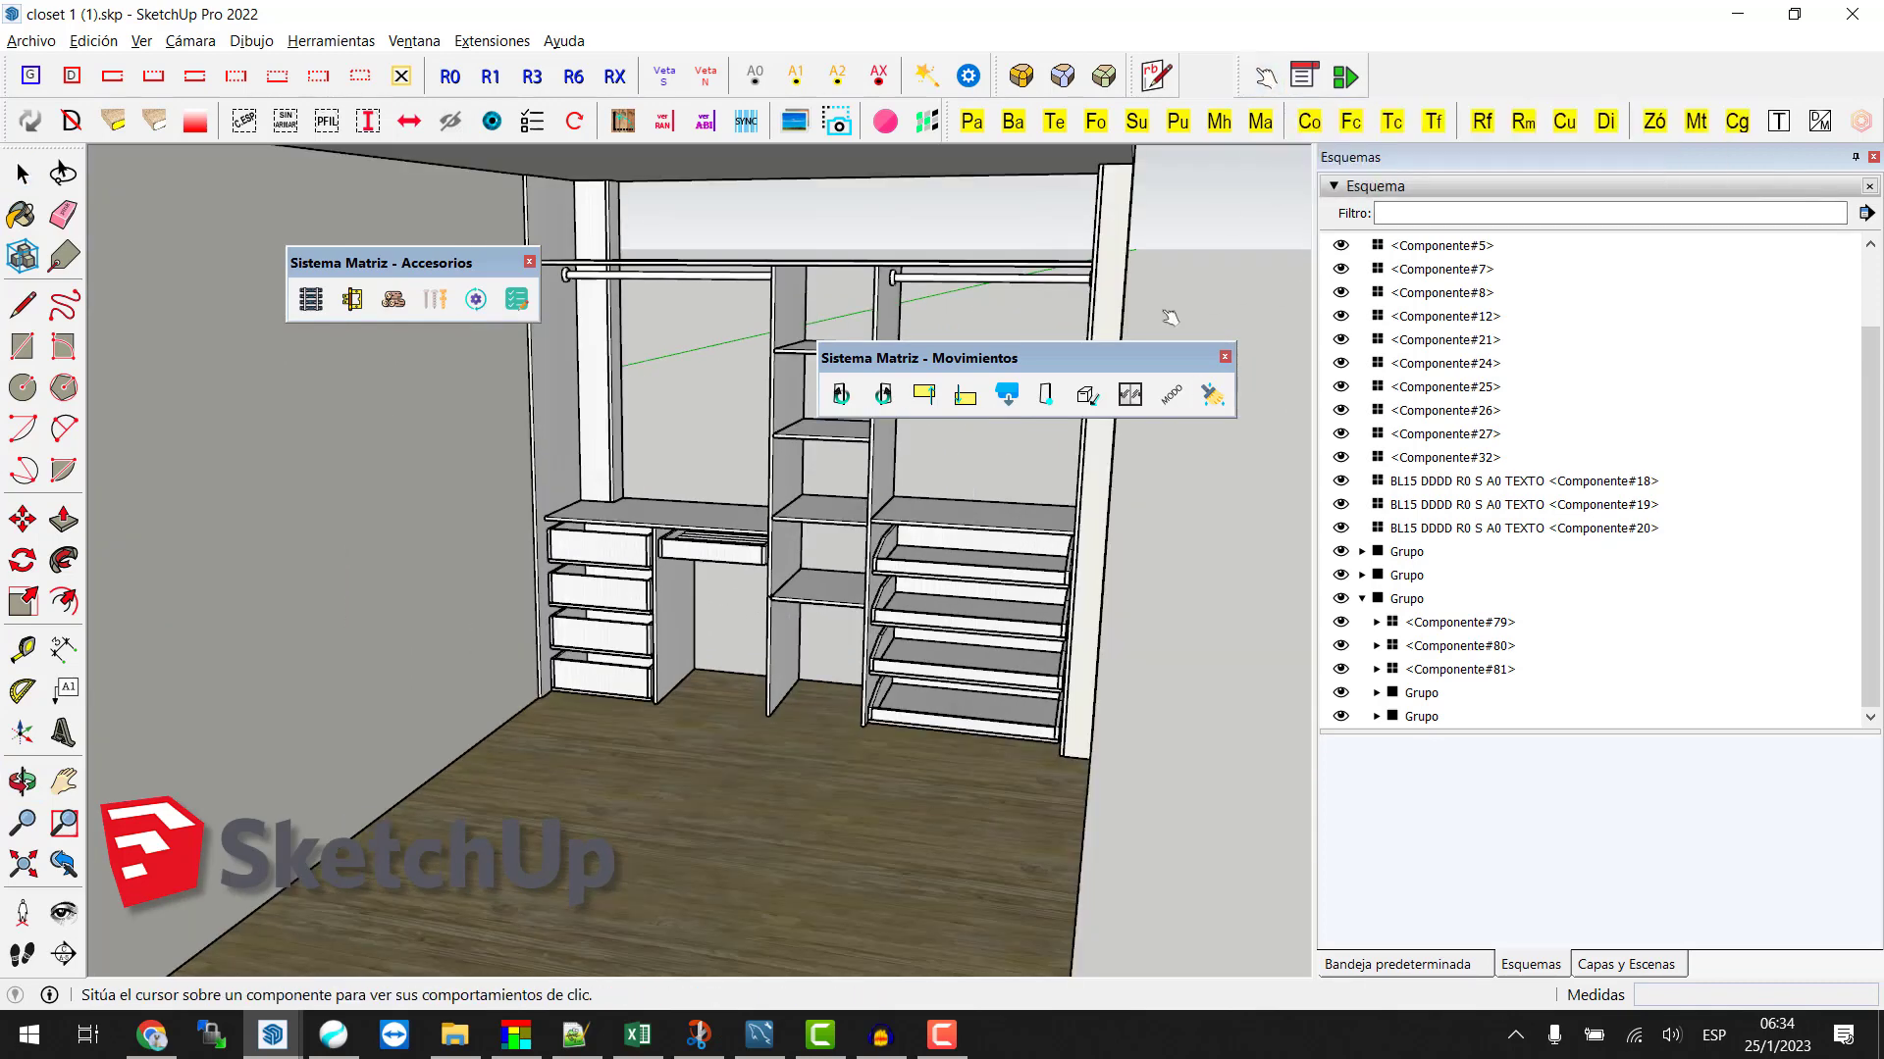
left_click(971, 572)
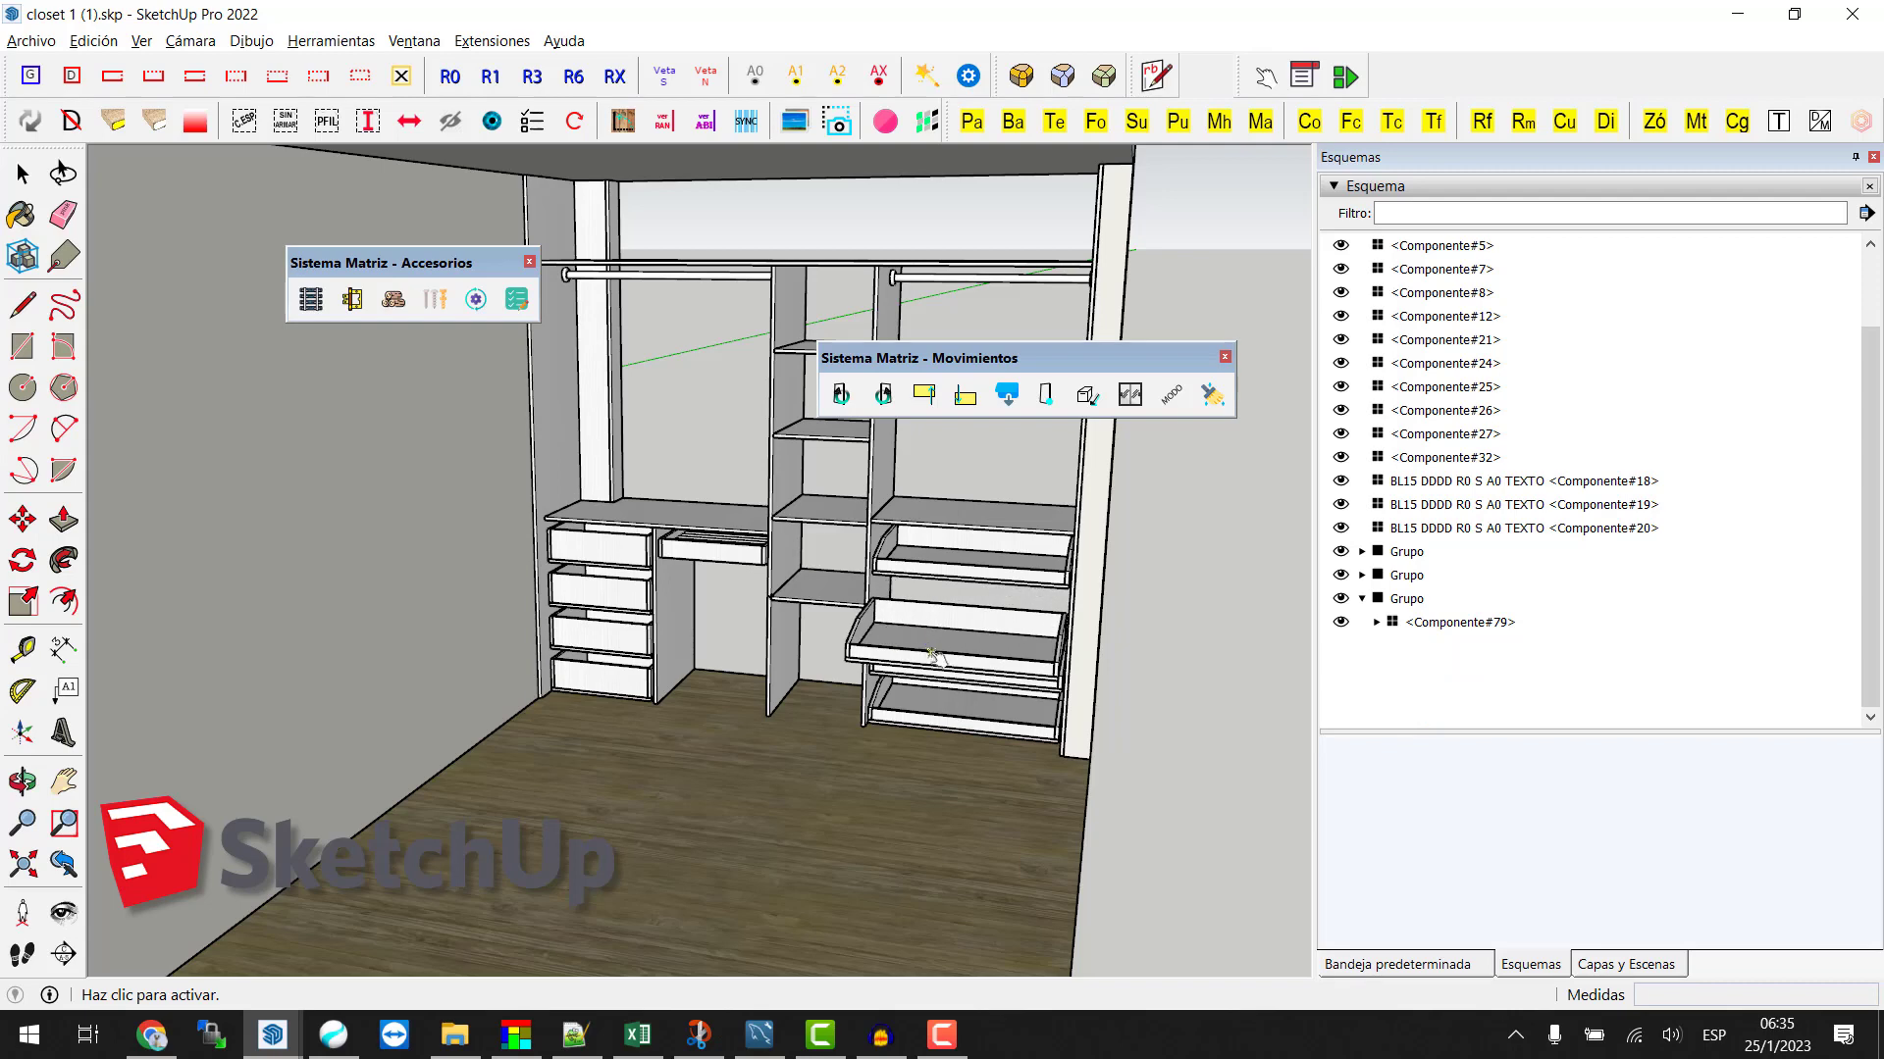
left_click(910, 675)
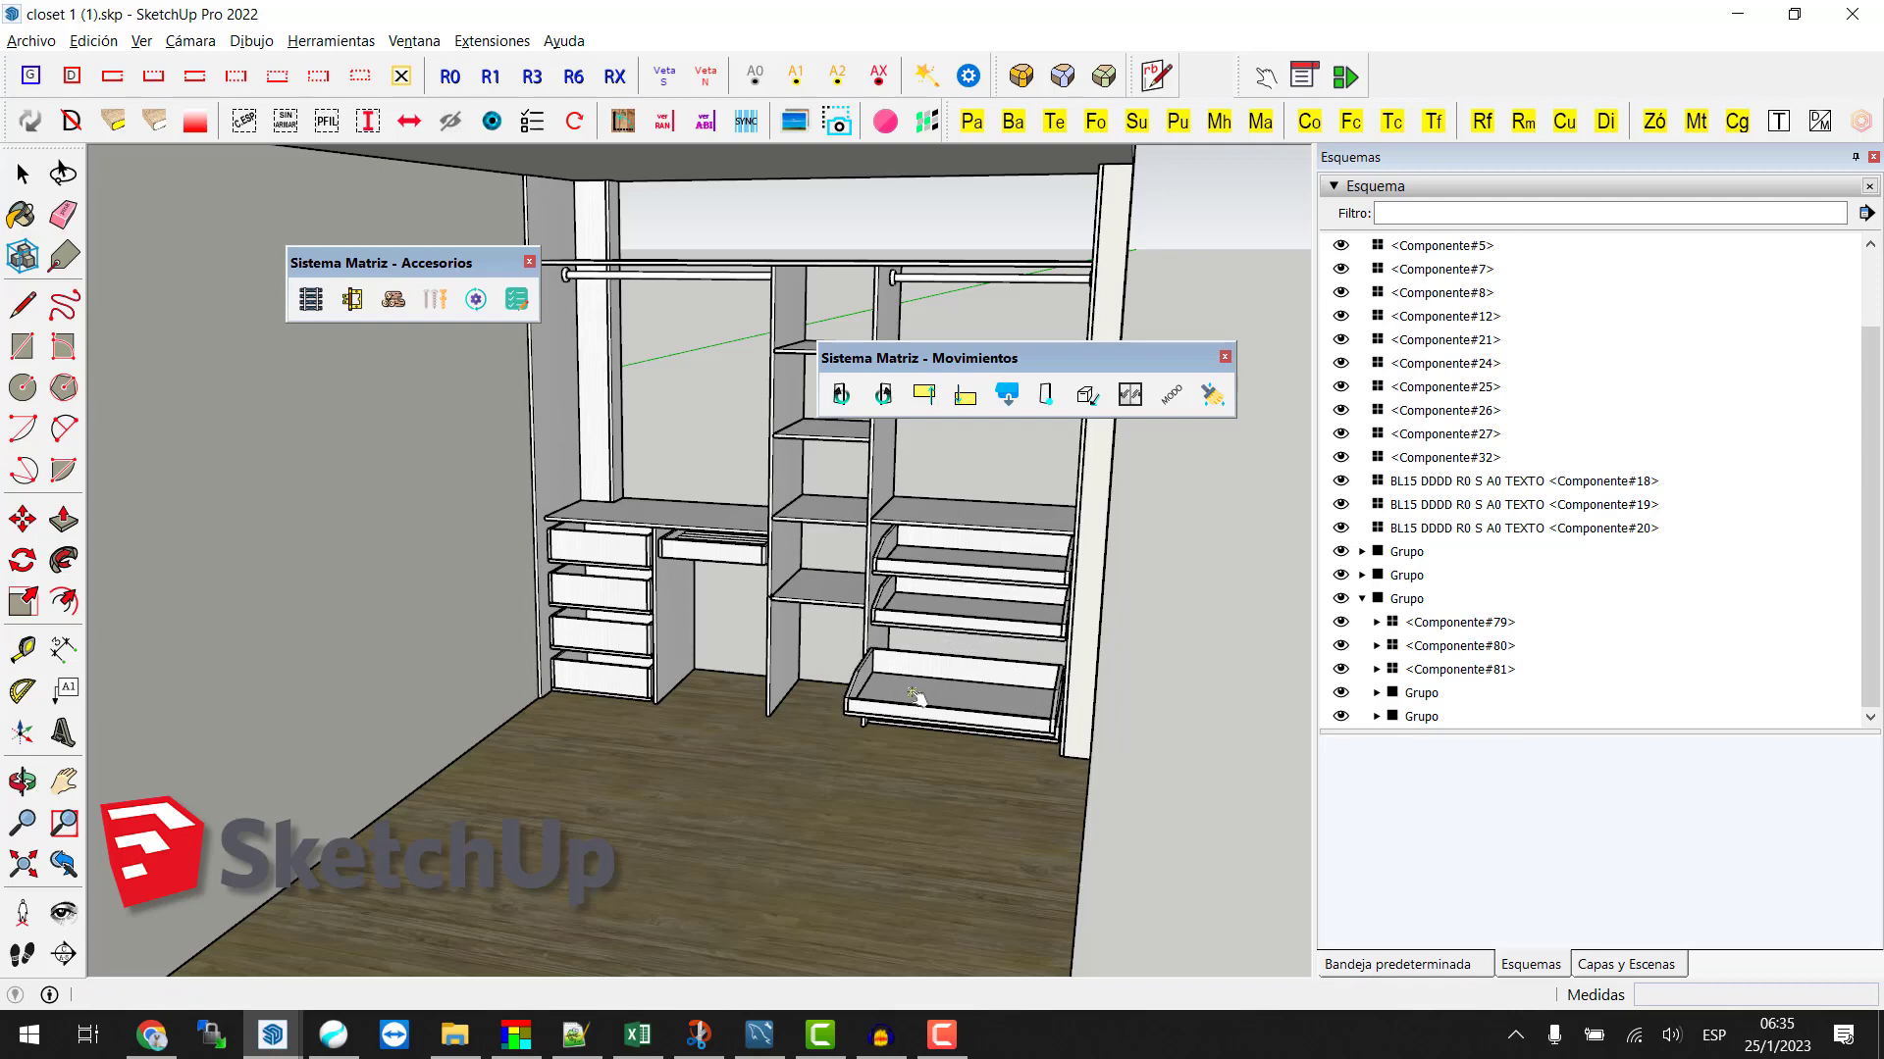
left_click(930, 718)
left_click(930, 667)
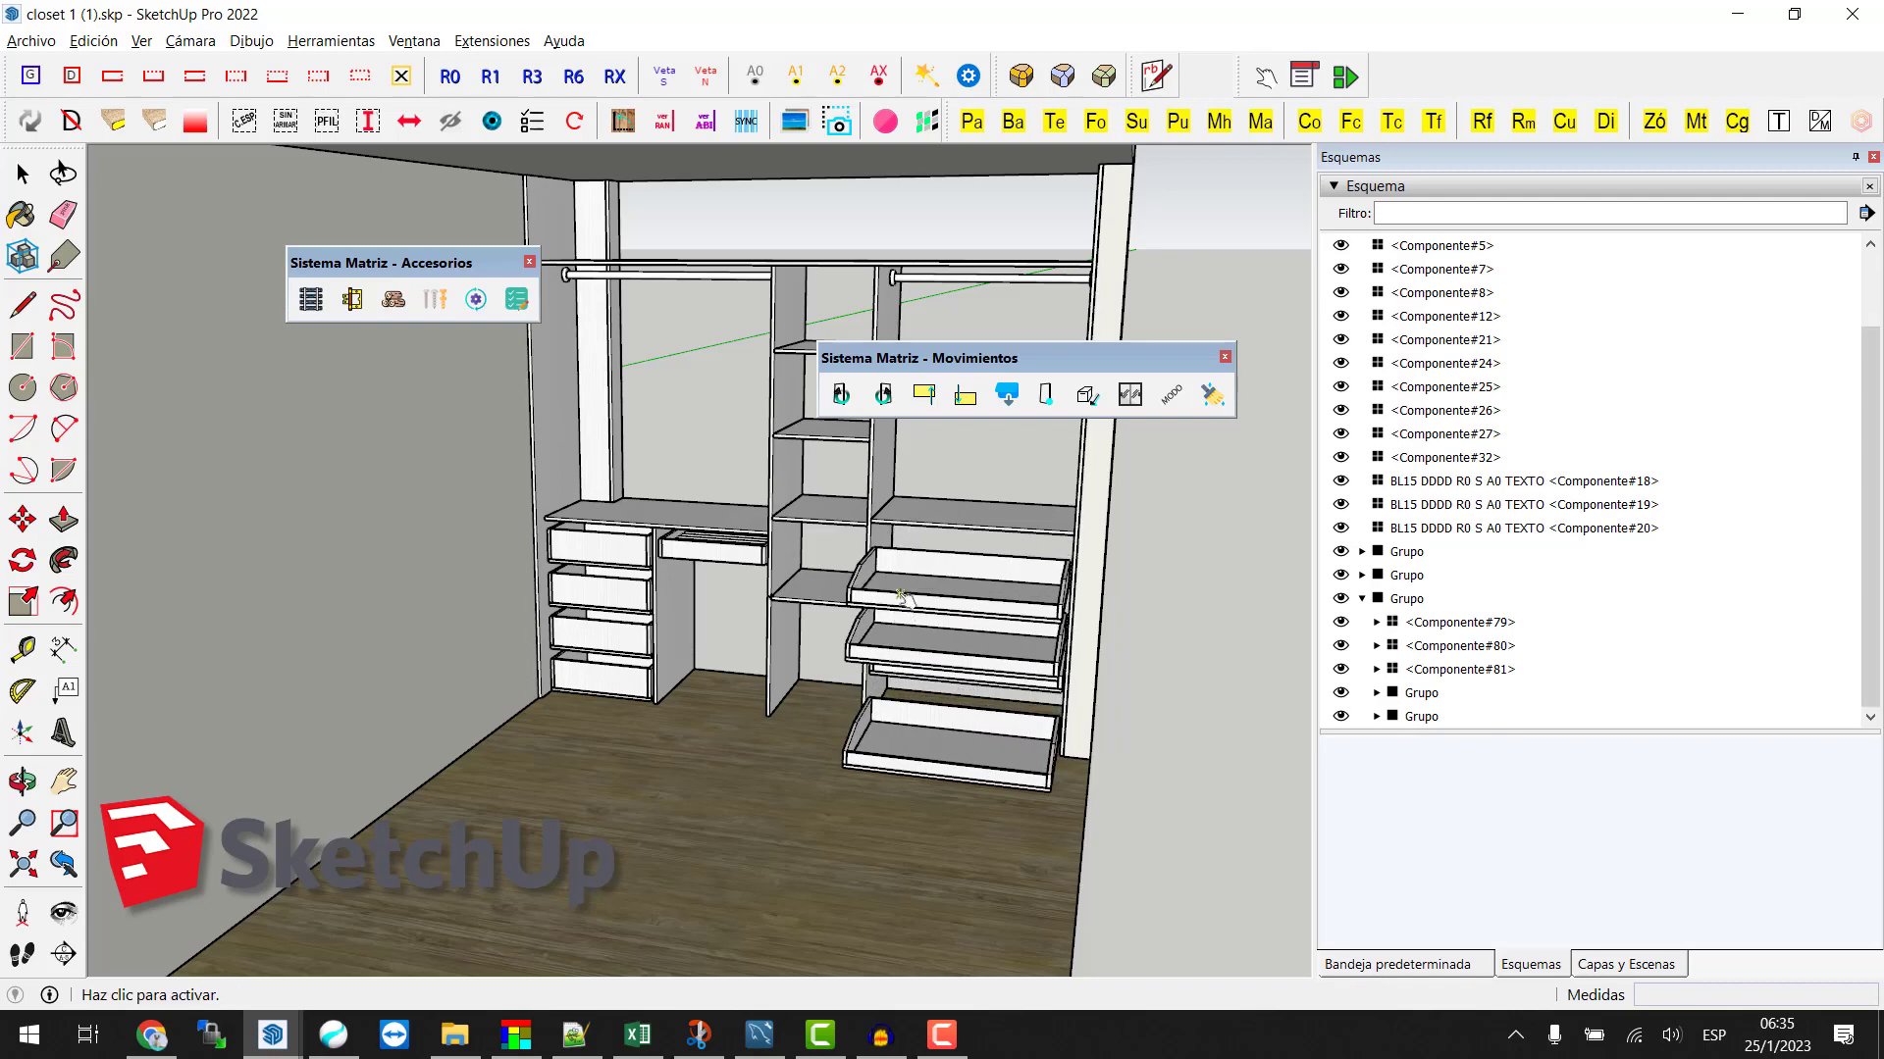
left_click(932, 665)
left_click(898, 717)
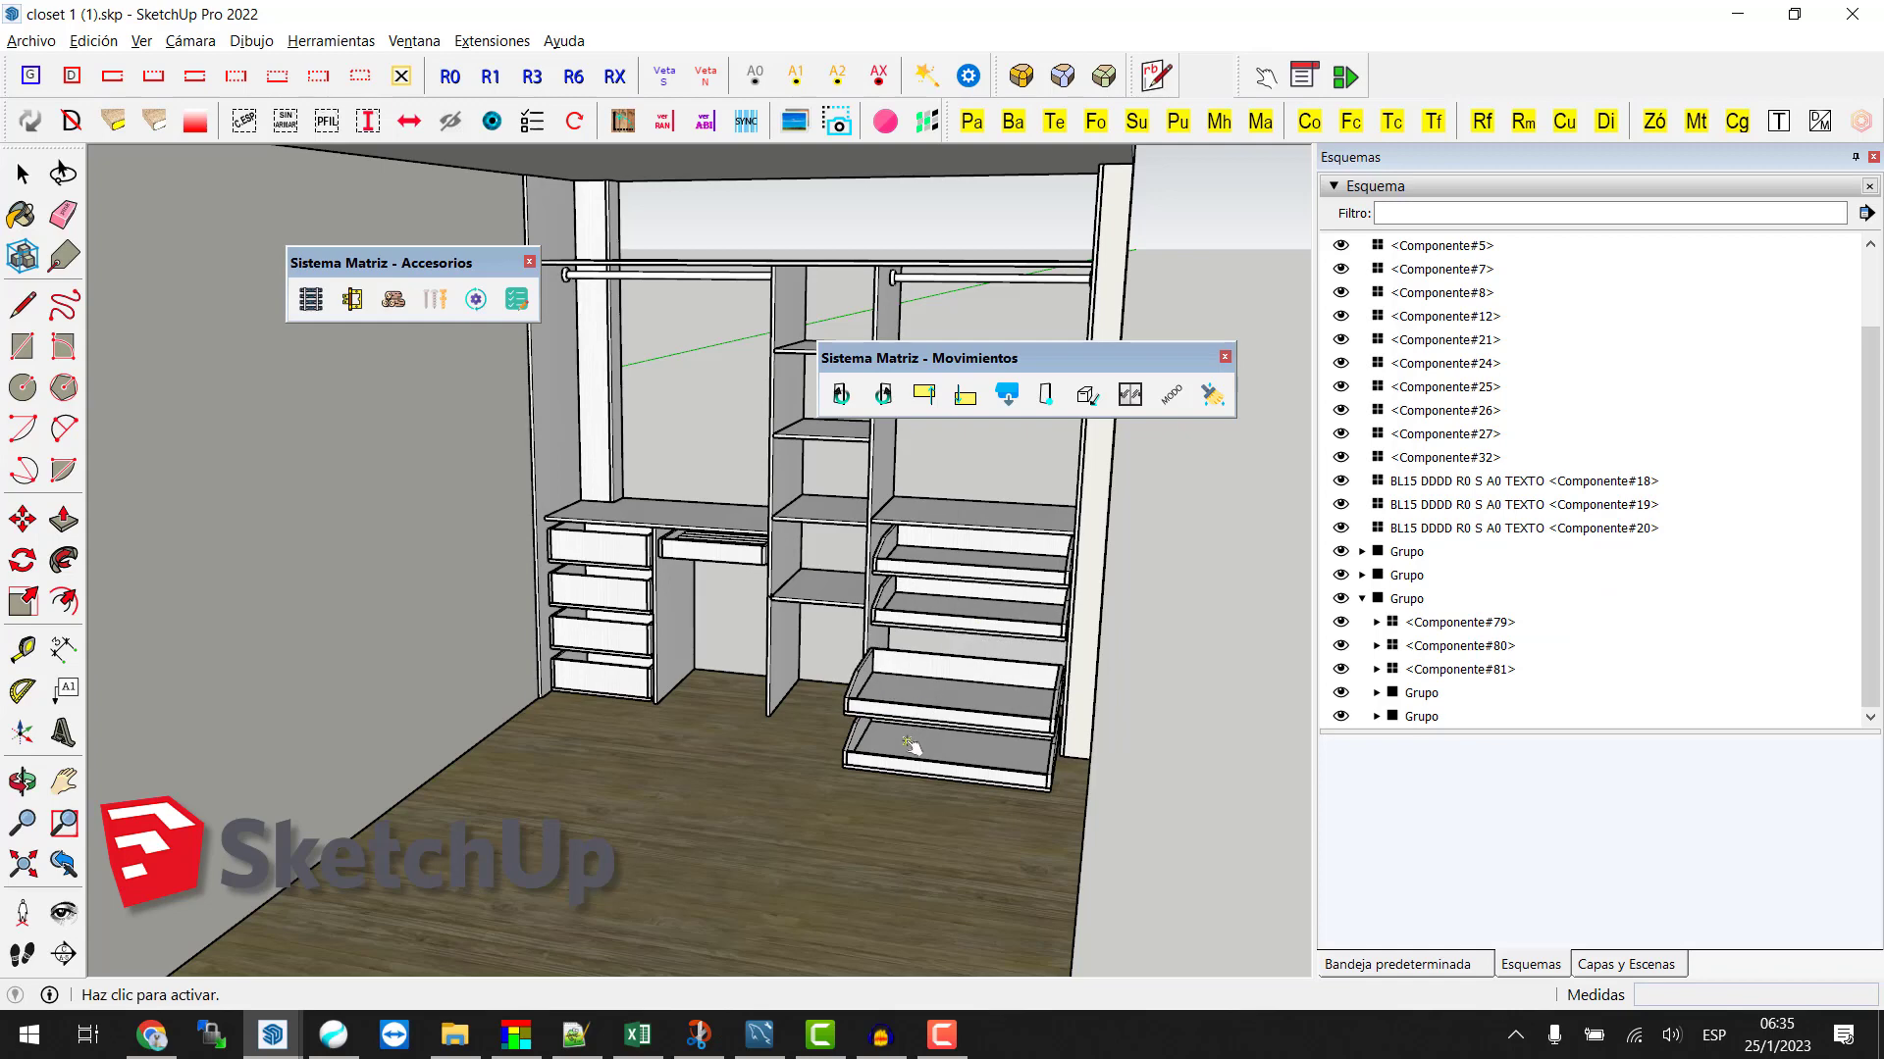
Step: Slide the desk tray open and closed, then leave two lower left drawers open
left_click(689, 549)
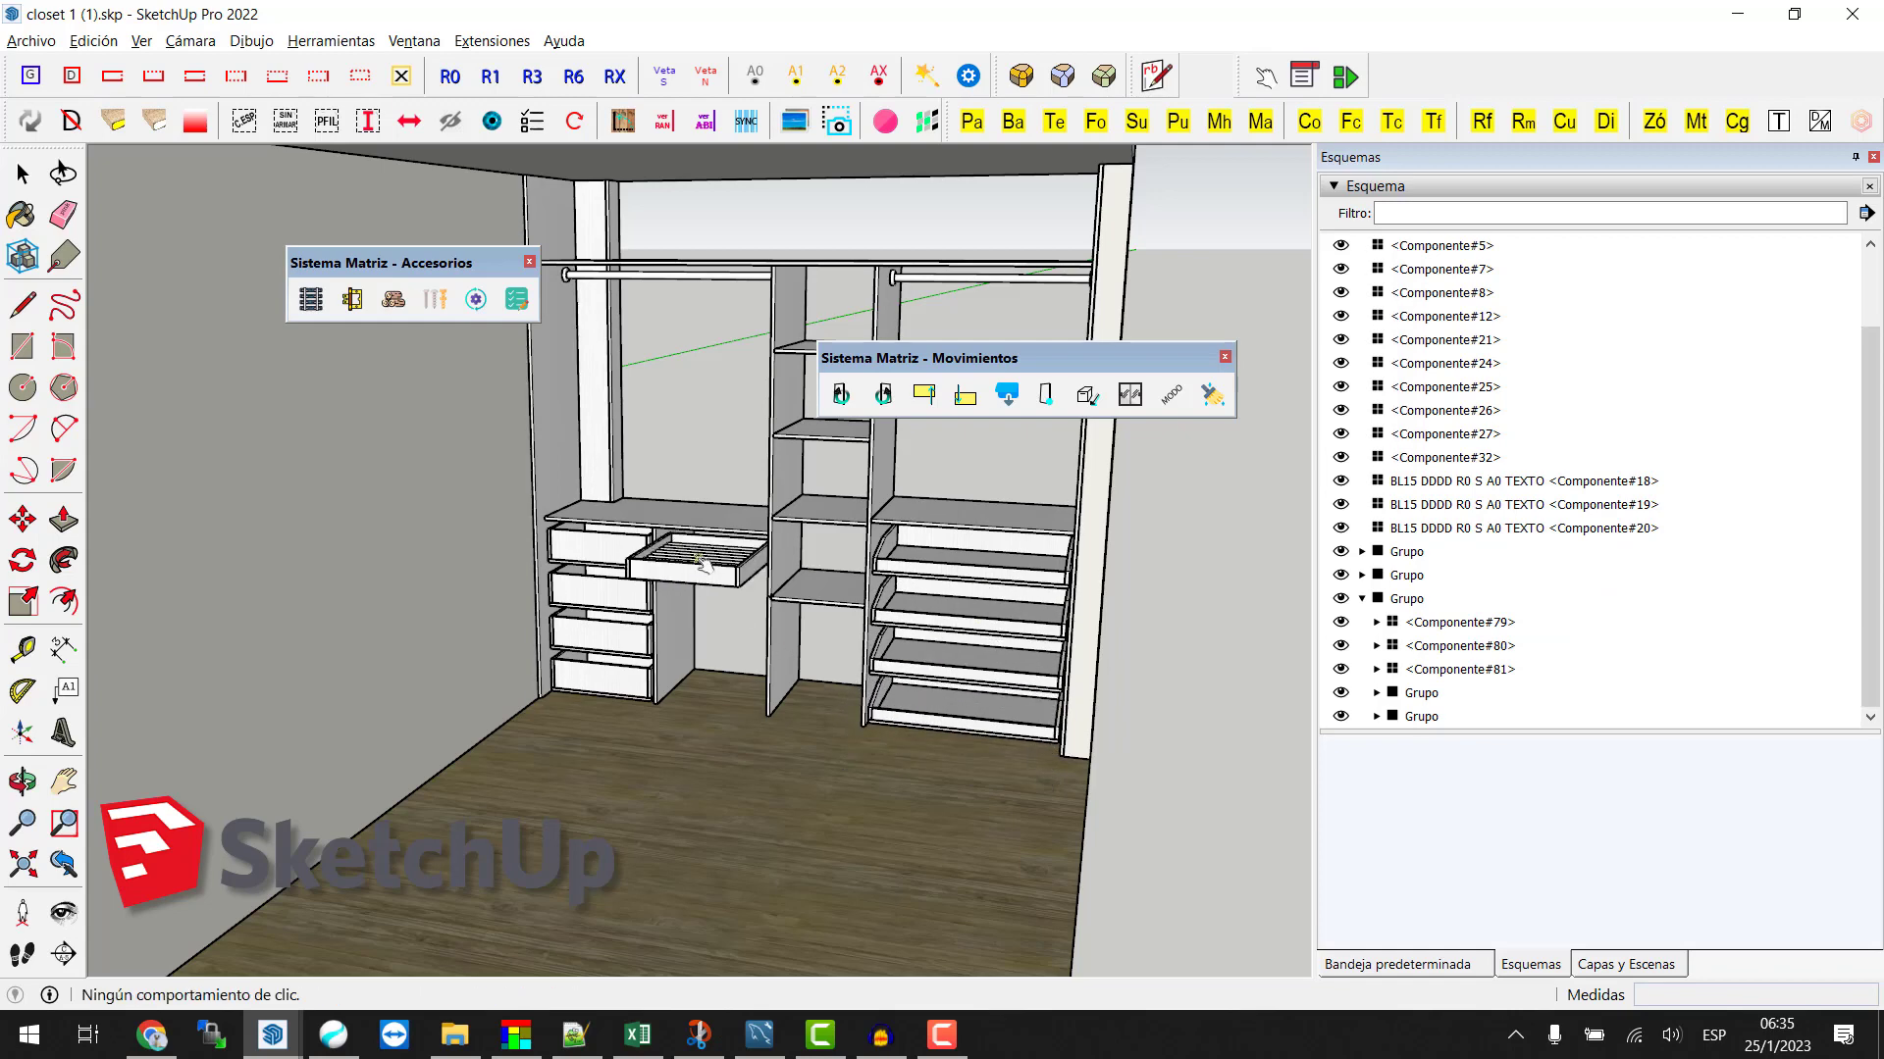
left_click(587, 551)
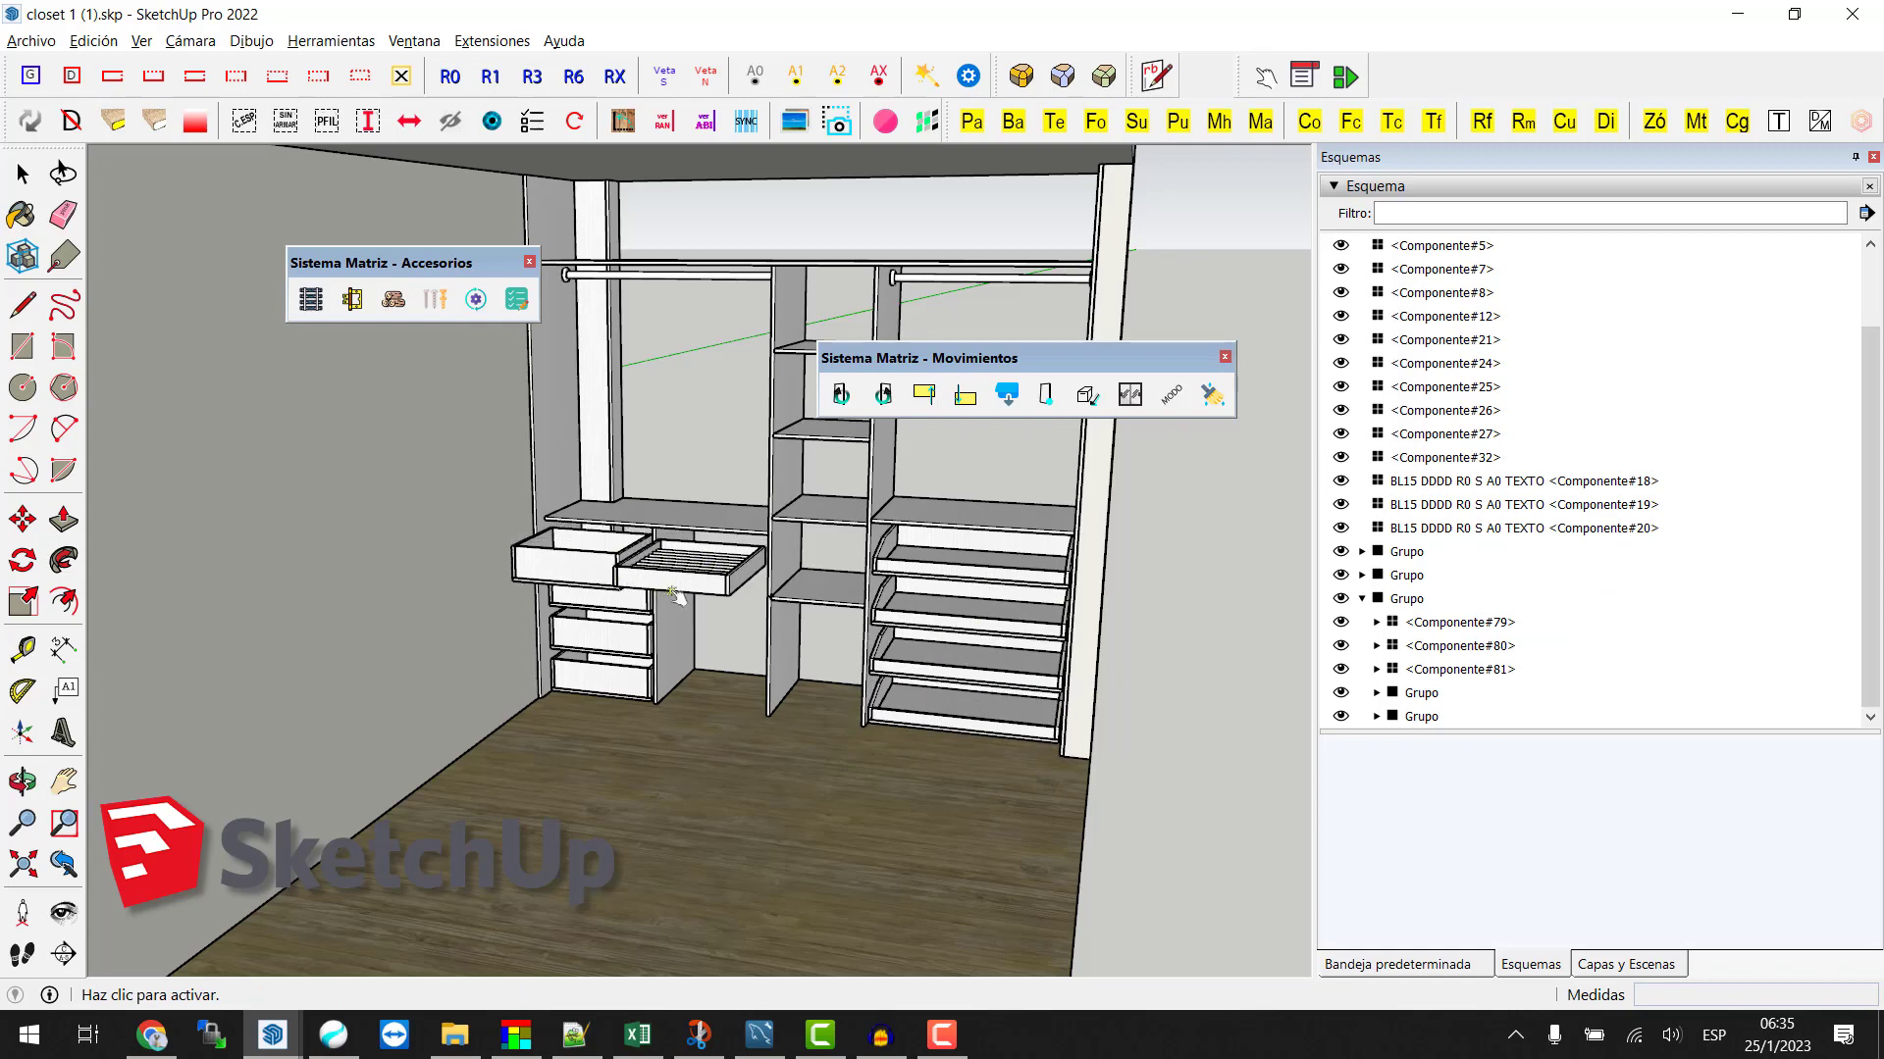
left_click(602, 599)
left_click(583, 628)
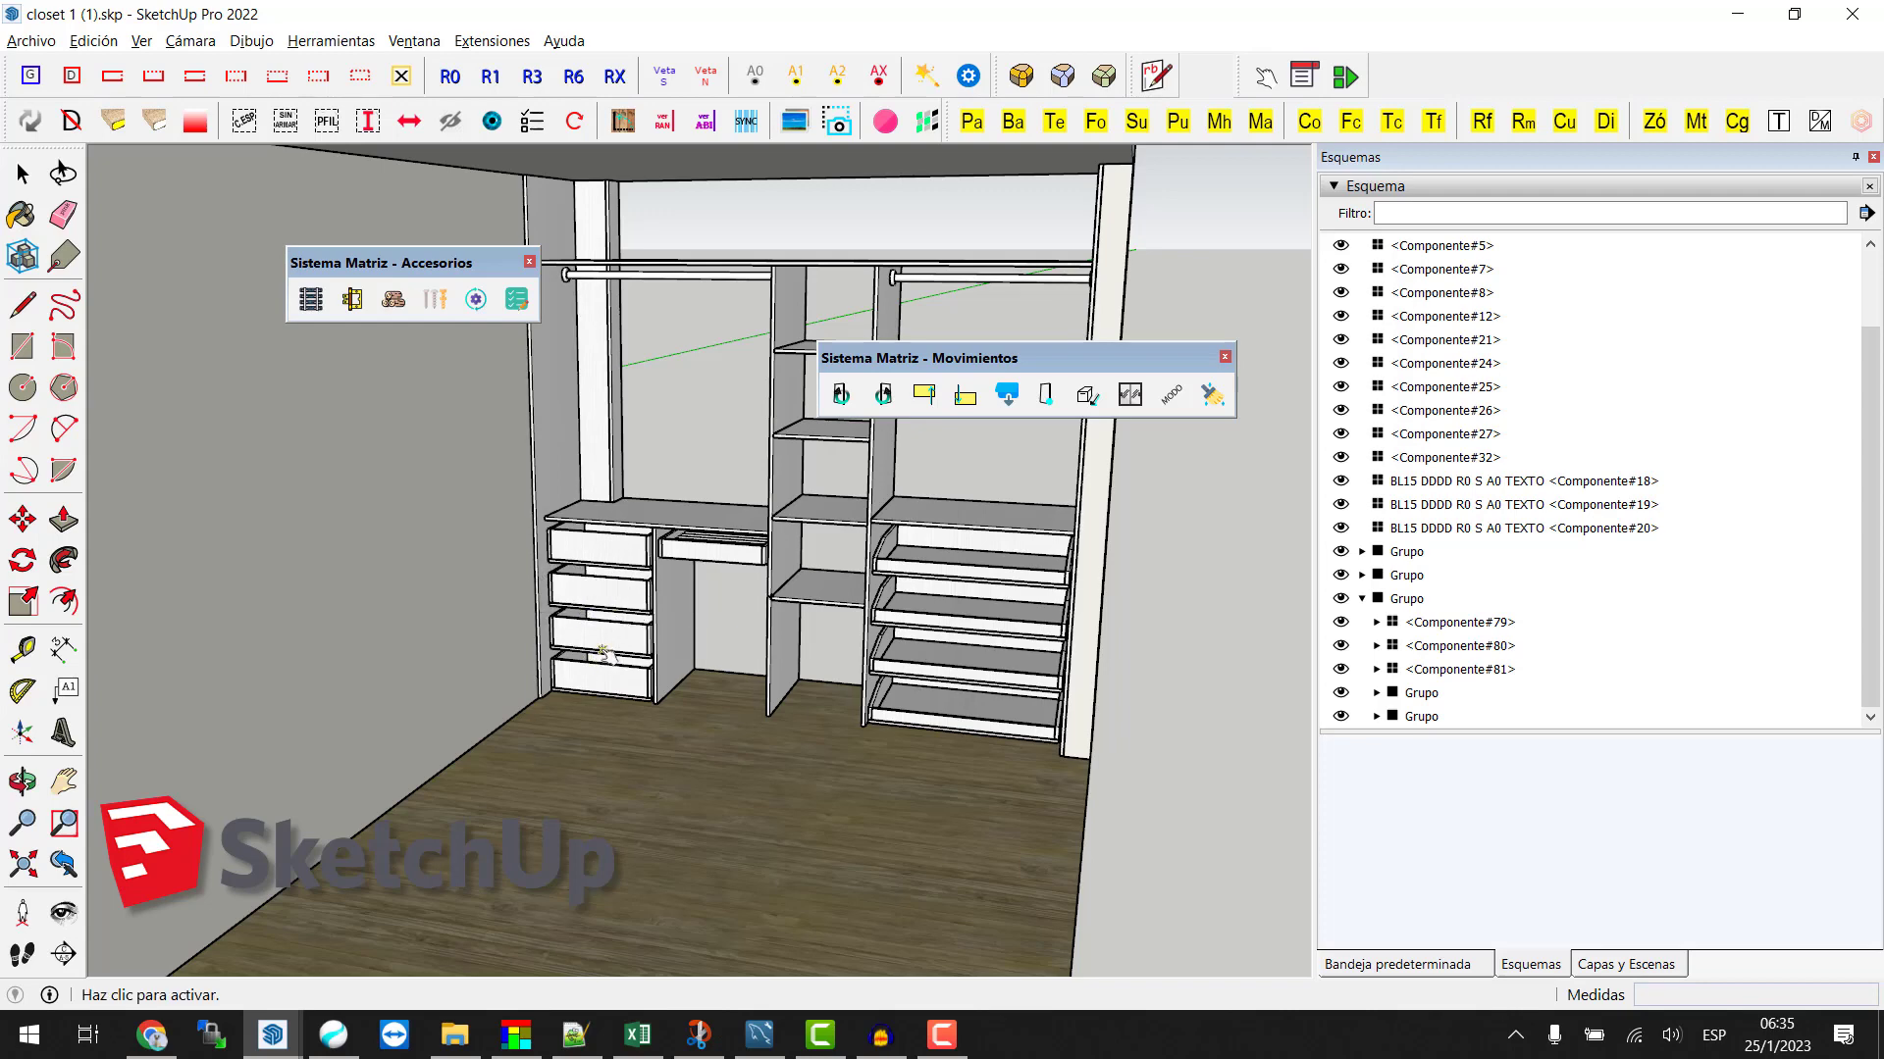
left_click(602, 648)
left_click(609, 692)
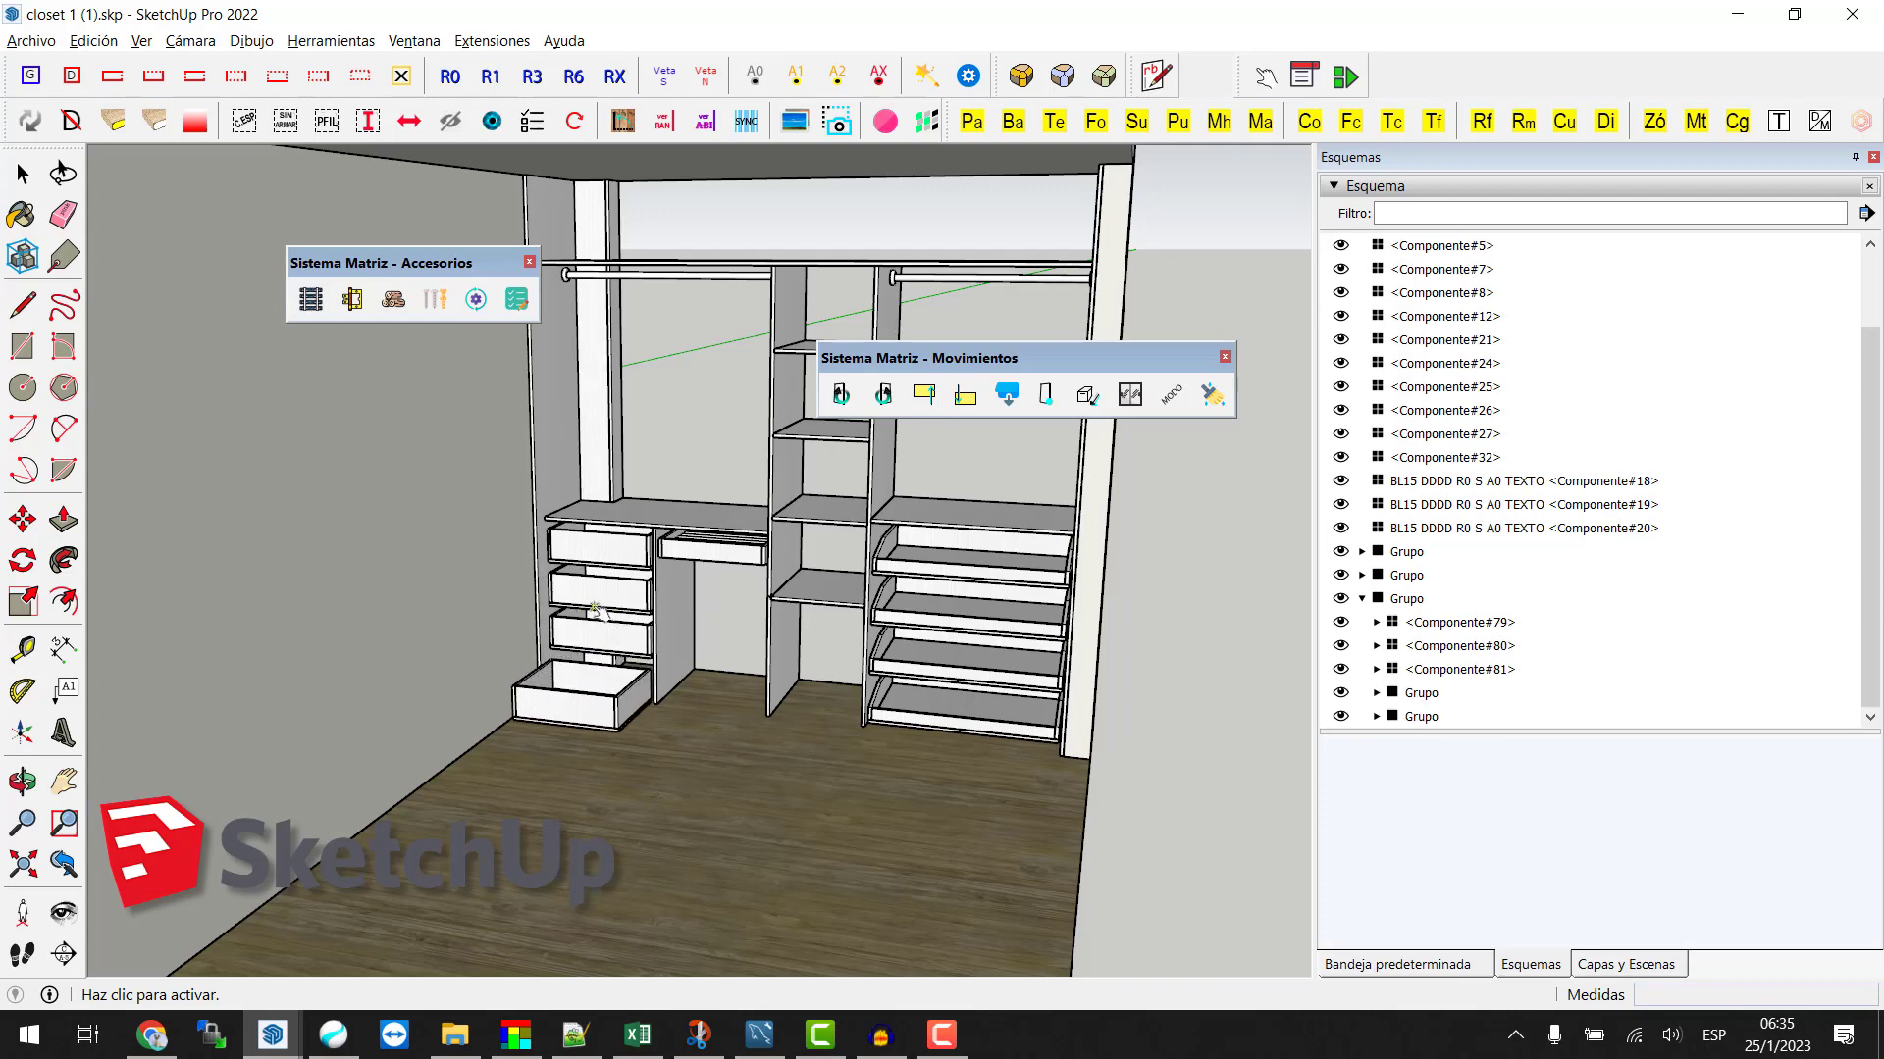
left_click(595, 610)
left_click(582, 614)
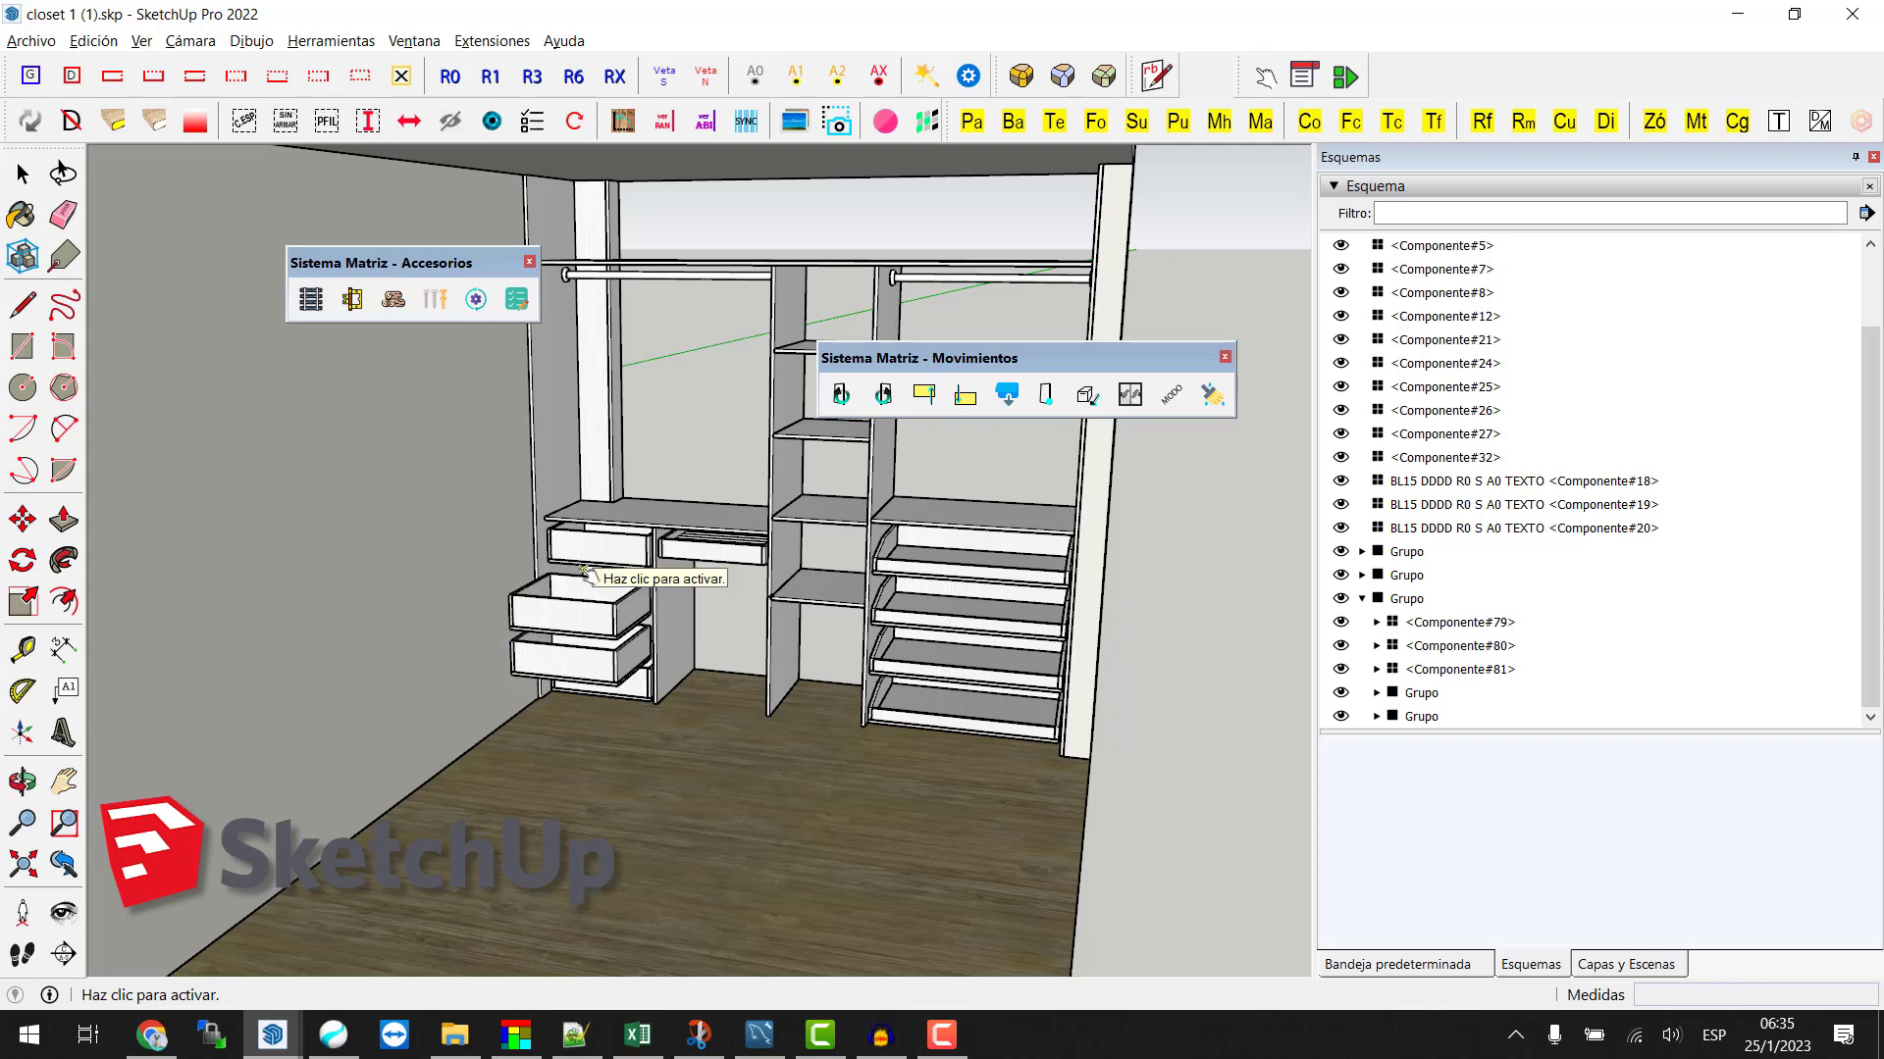